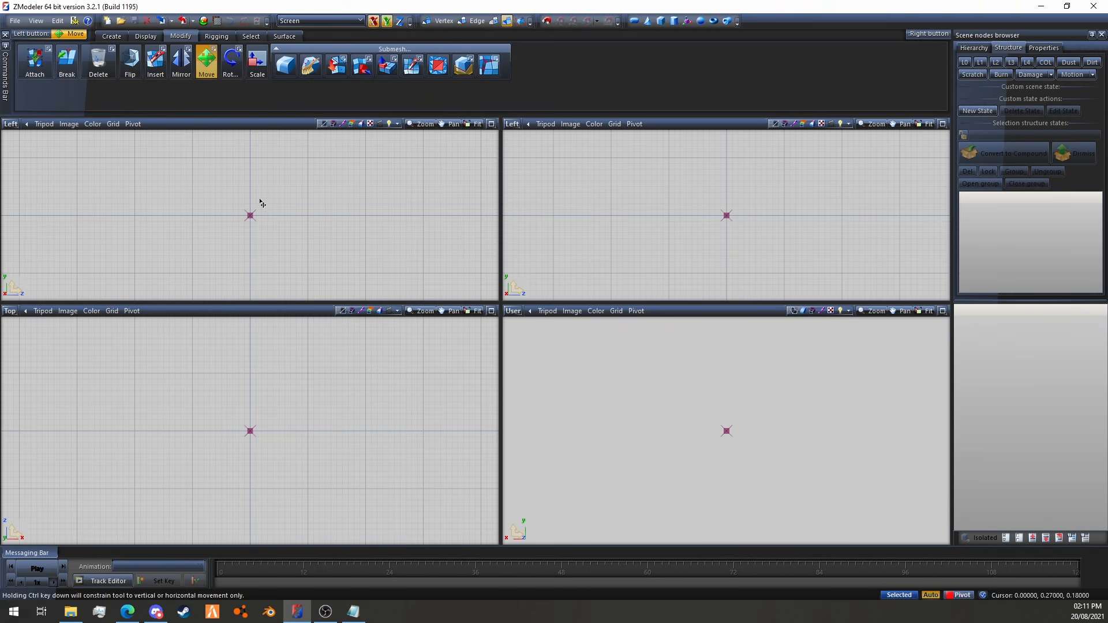
Create a box about 2.01 by 2.02 units, centred on the origin in the Top view
click(208, 67)
click(661, 21)
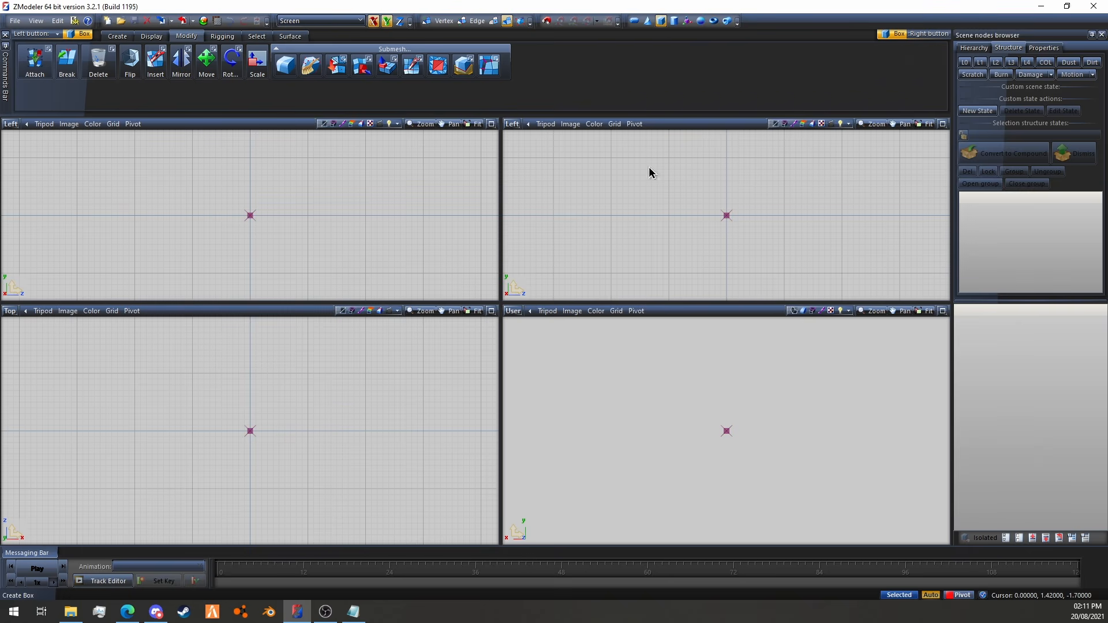
drag(191, 373, 307, 490)
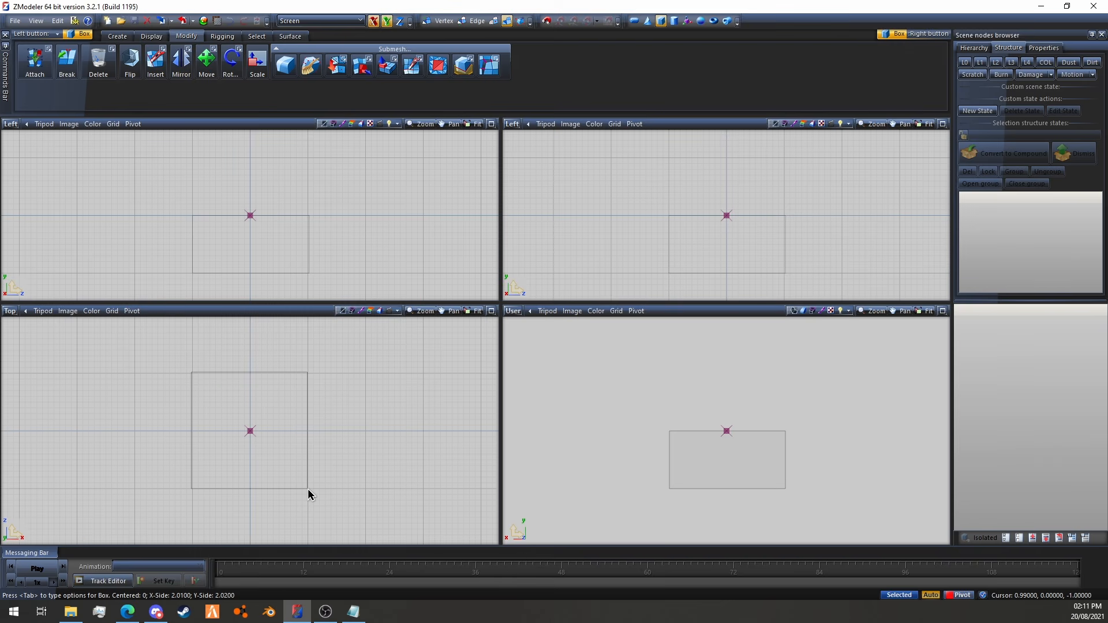
key(Tab)
click(346, 578)
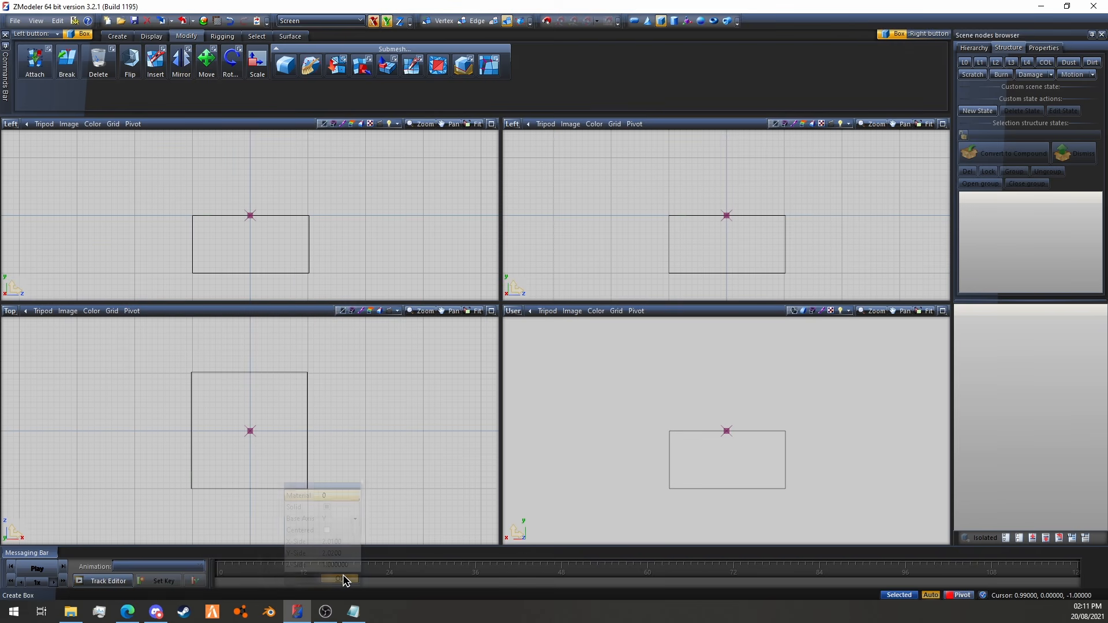
Create a second box about 1.39 by 2.02 by 1.00 units beside the first one in the Top view
drag(335, 372, 416, 490)
key(Tab)
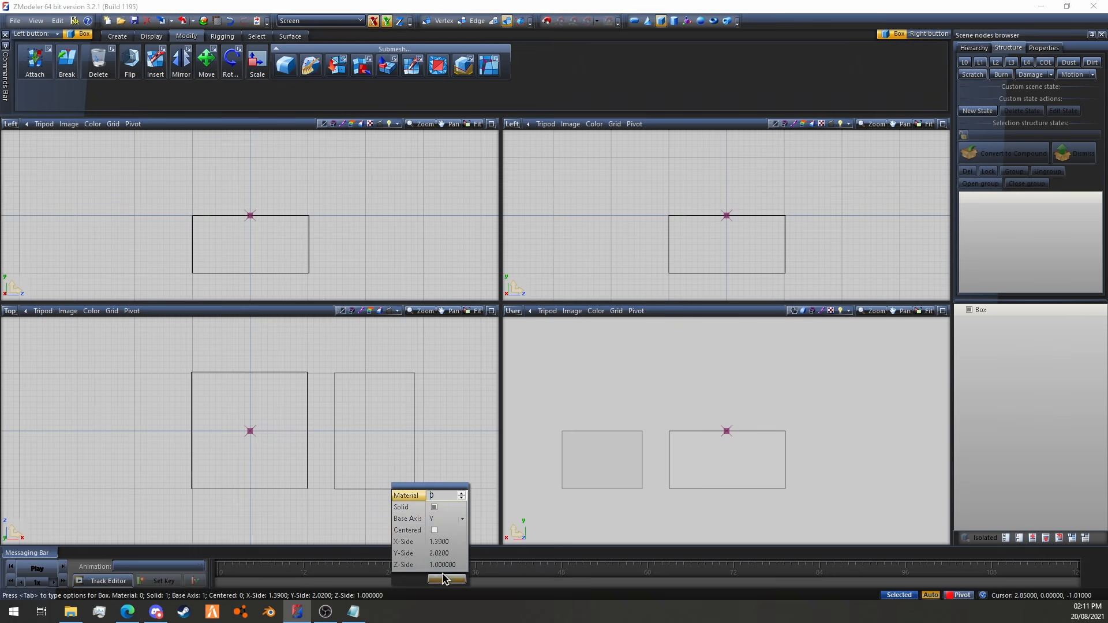
click(447, 579)
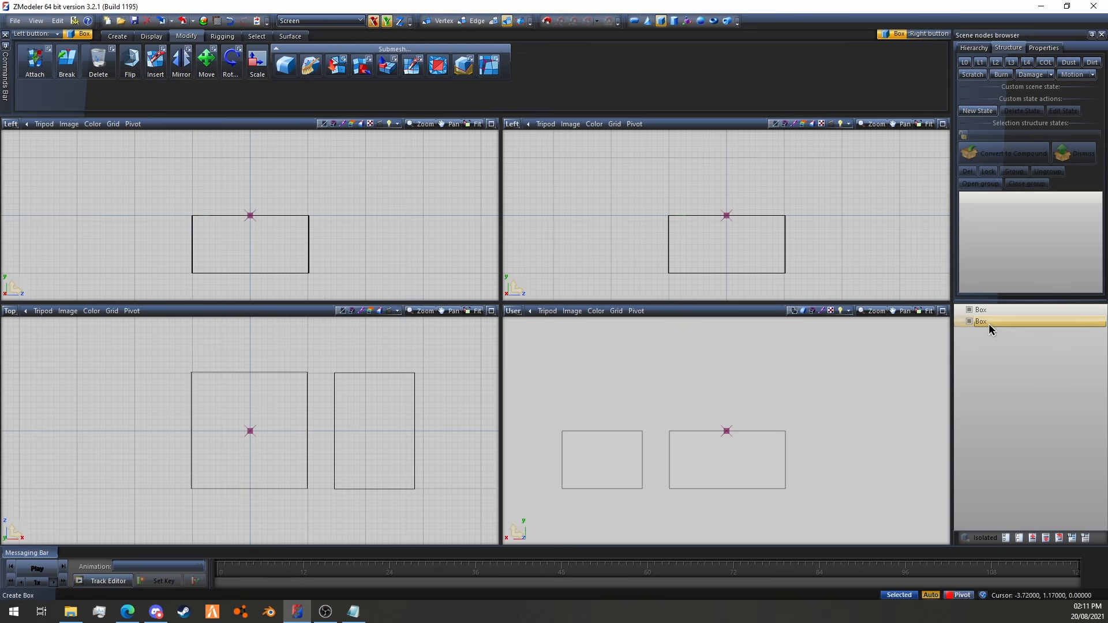
Make the second box a child of the first box in the scene hierarchy and expand the parent node
drag(988, 323, 994, 308)
click(958, 309)
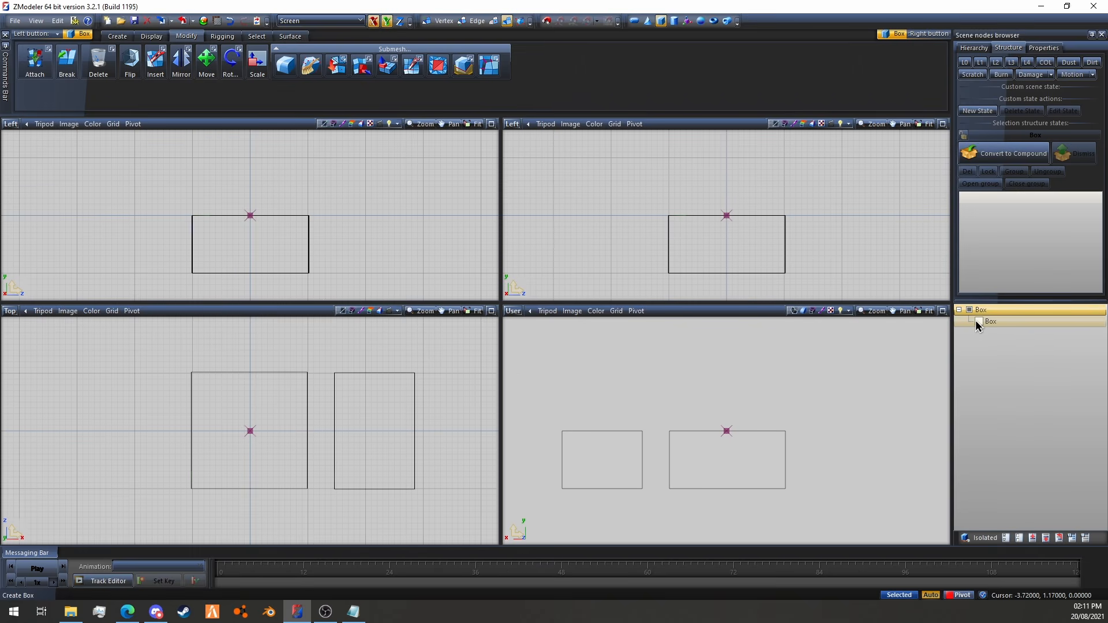
click(969, 310)
click(969, 309)
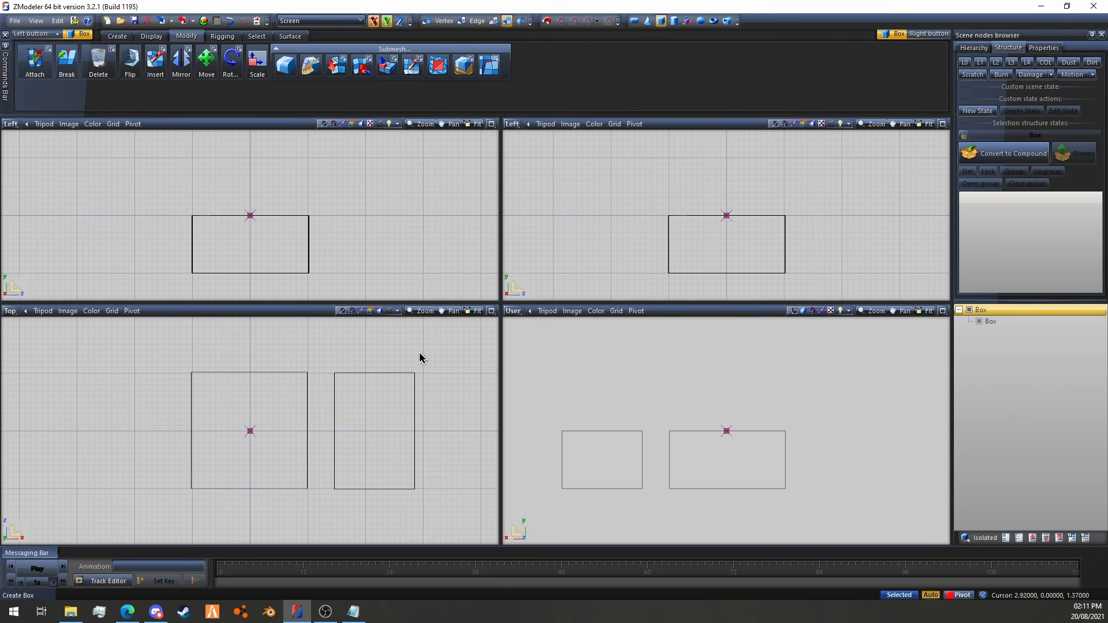
Move the parent box about 0.65 units without affecting its child, and return it to the origin
click(208, 64)
click(214, 51)
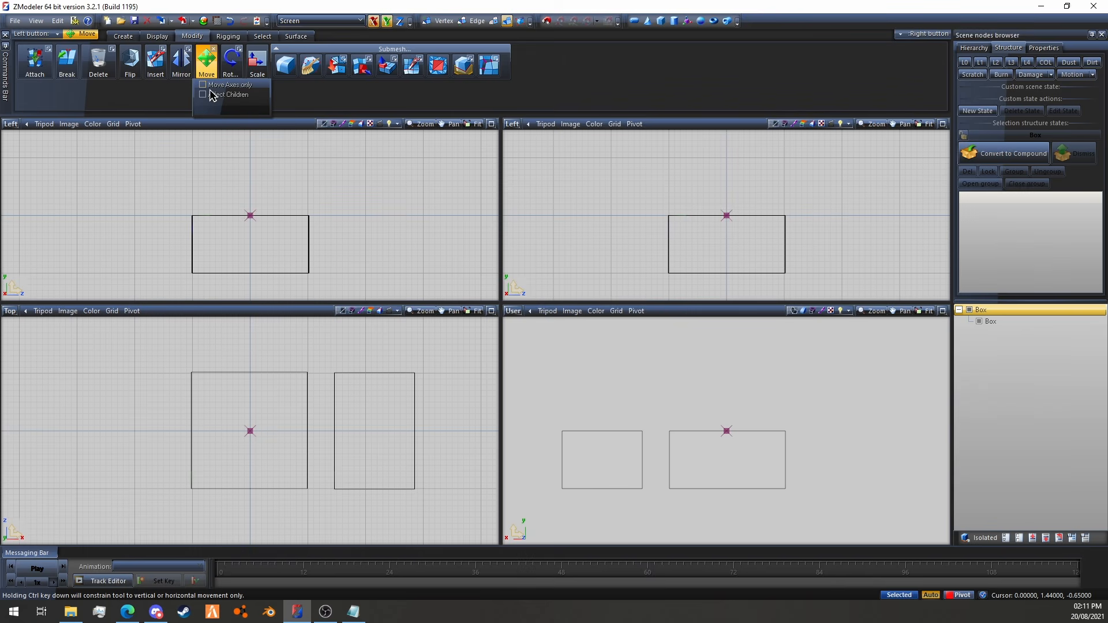
click(212, 66)
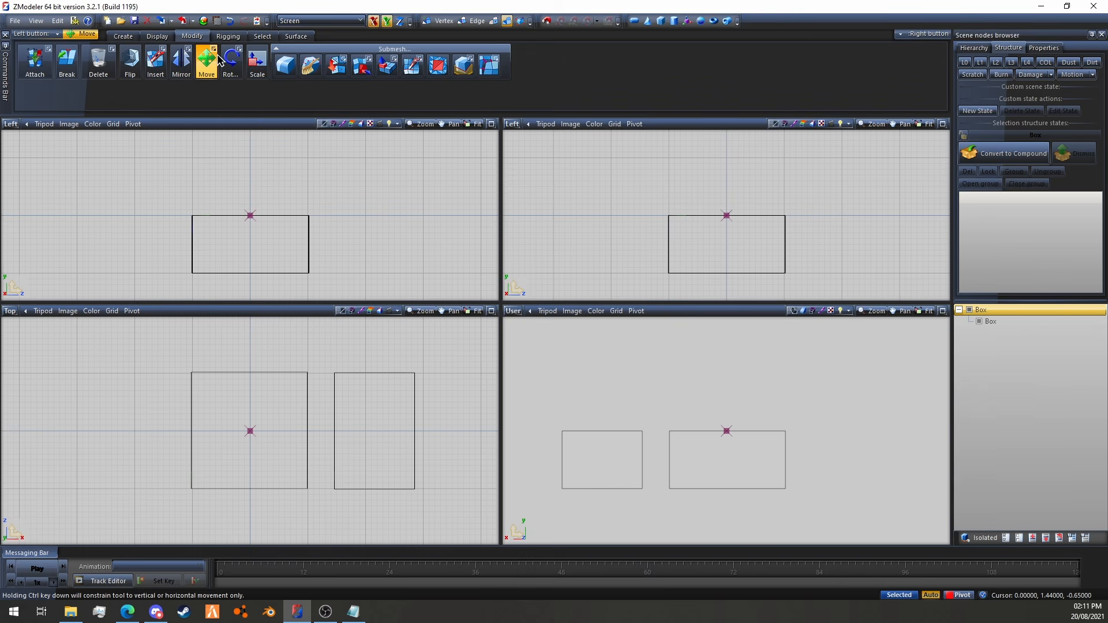
click(266, 391)
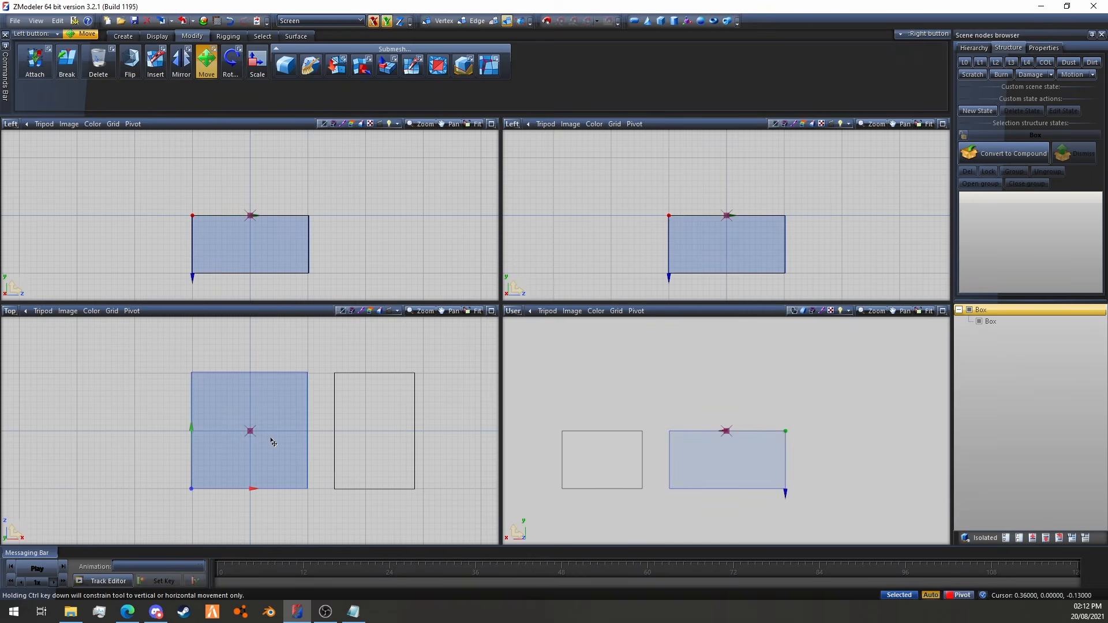
drag(267, 424, 229, 417)
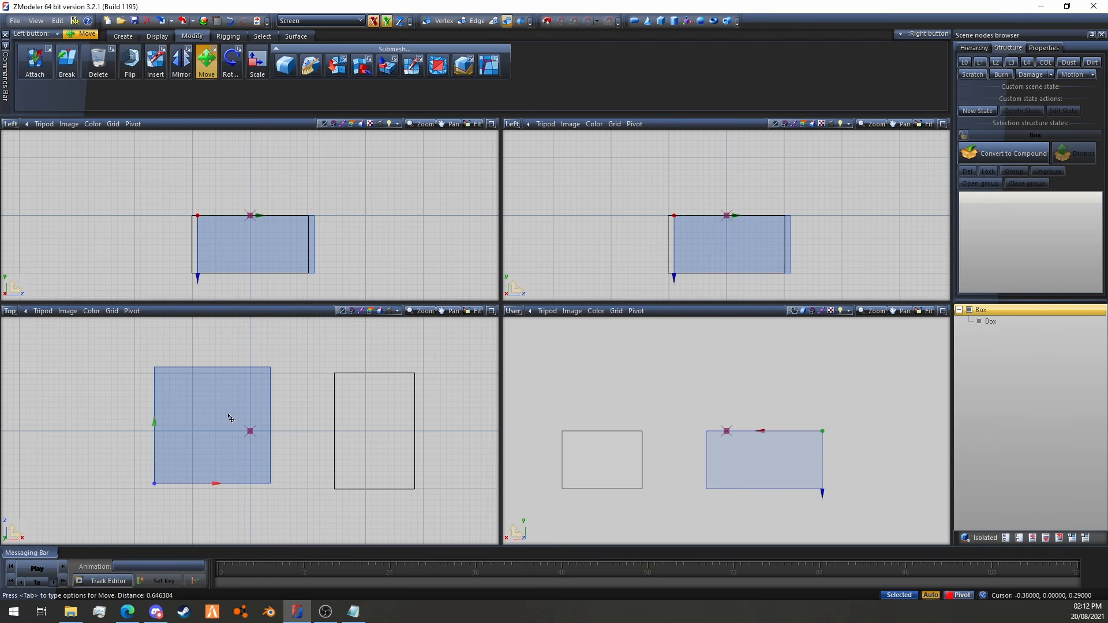
drag(229, 418, 267, 422)
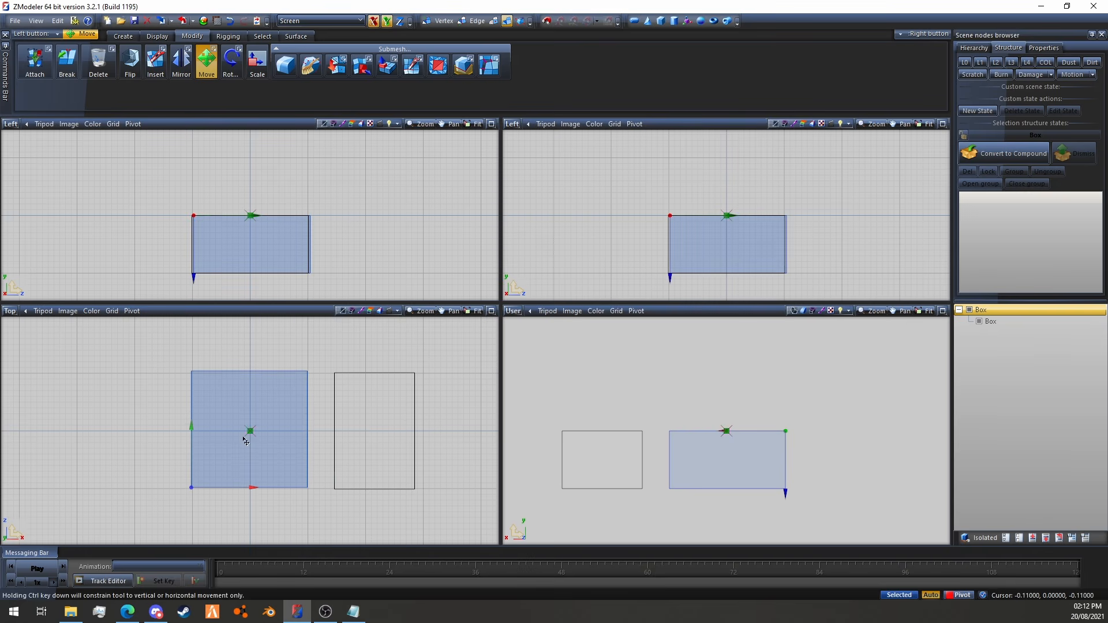
Try moving only the parent box's axes with Move Axes only, and undo the move
click(214, 50)
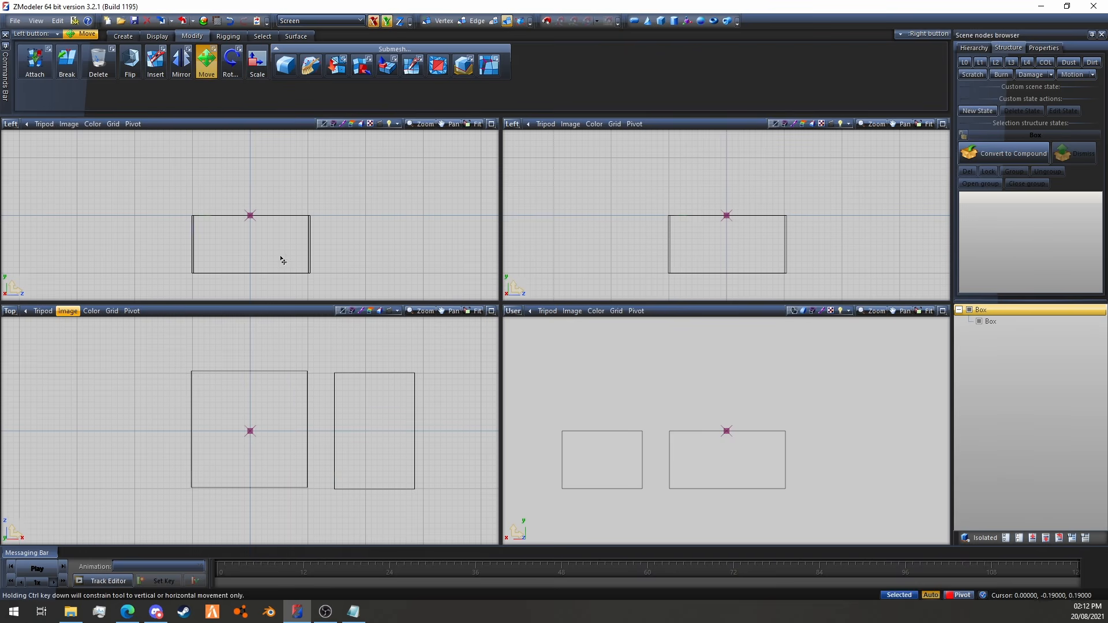
drag(292, 417, 350, 356)
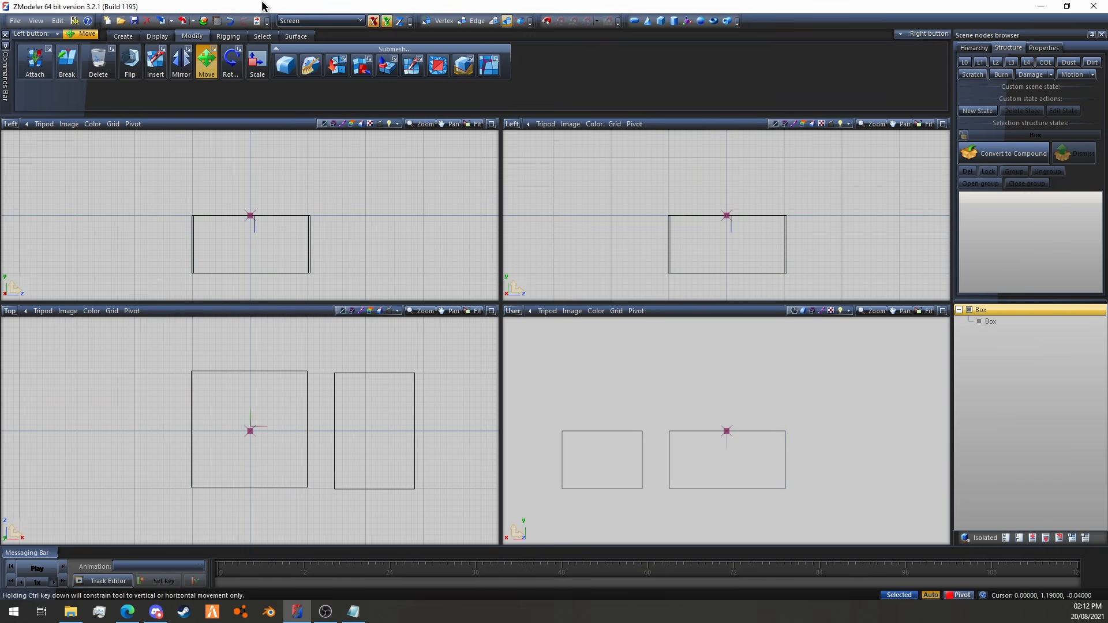
click(231, 22)
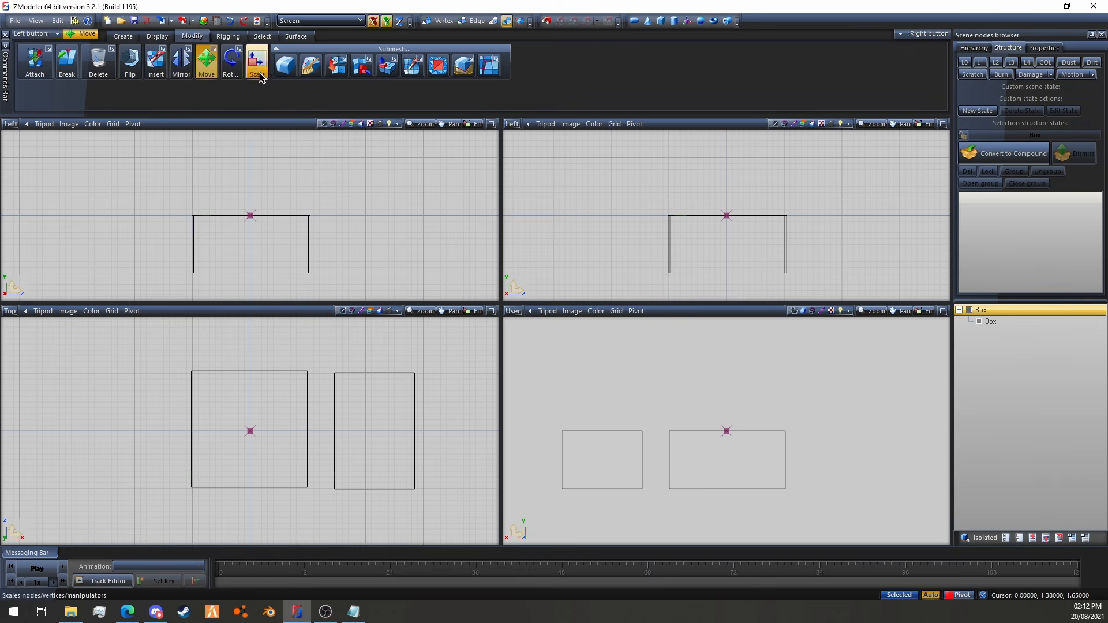
Try moving the parent box together with its child using Affect Children, and undo the moves
click(213, 49)
click(218, 95)
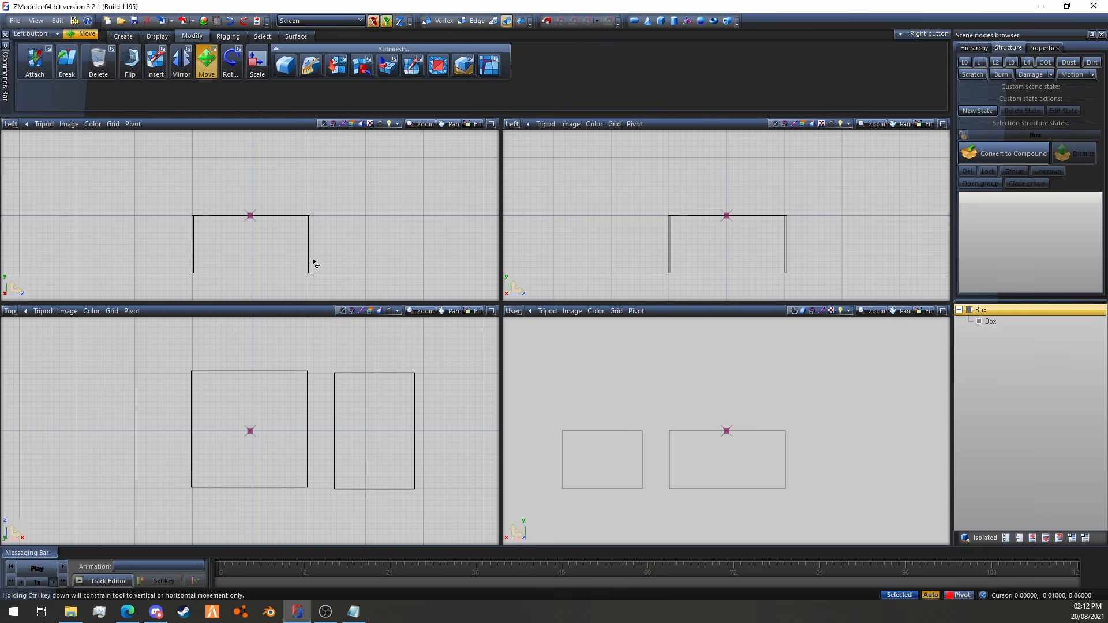
click(273, 397)
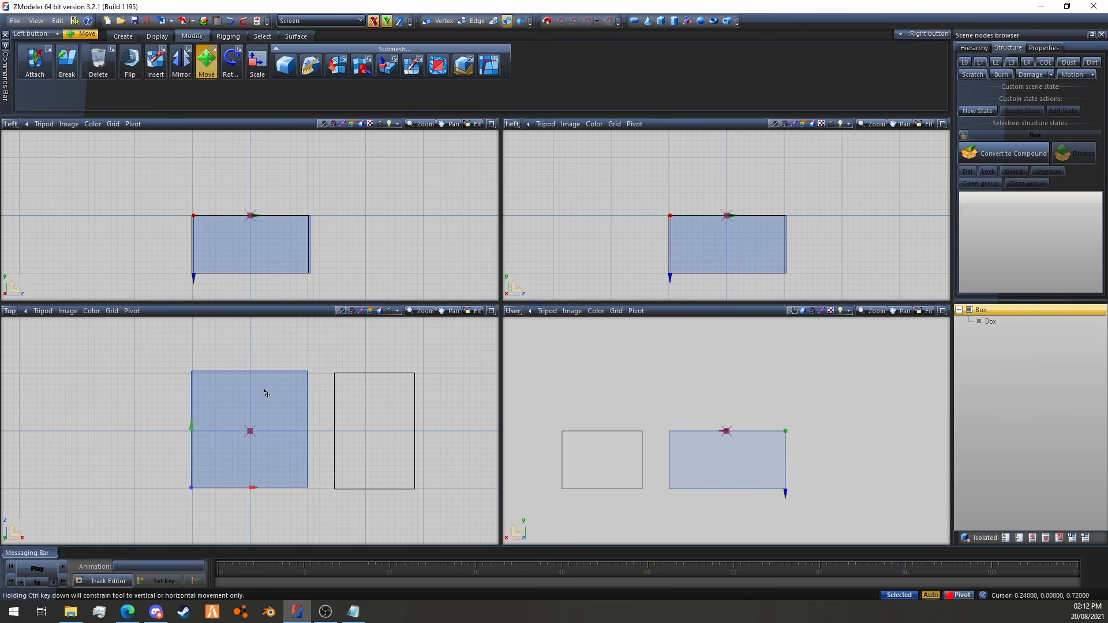
drag(248, 388, 350, 401)
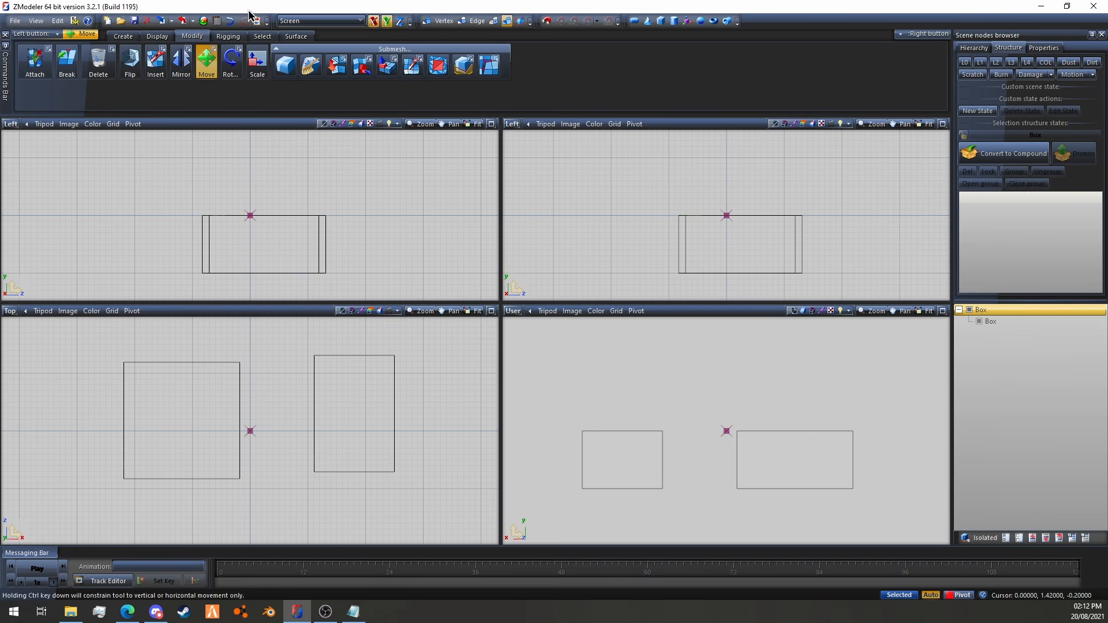
click(231, 22)
click(231, 22)
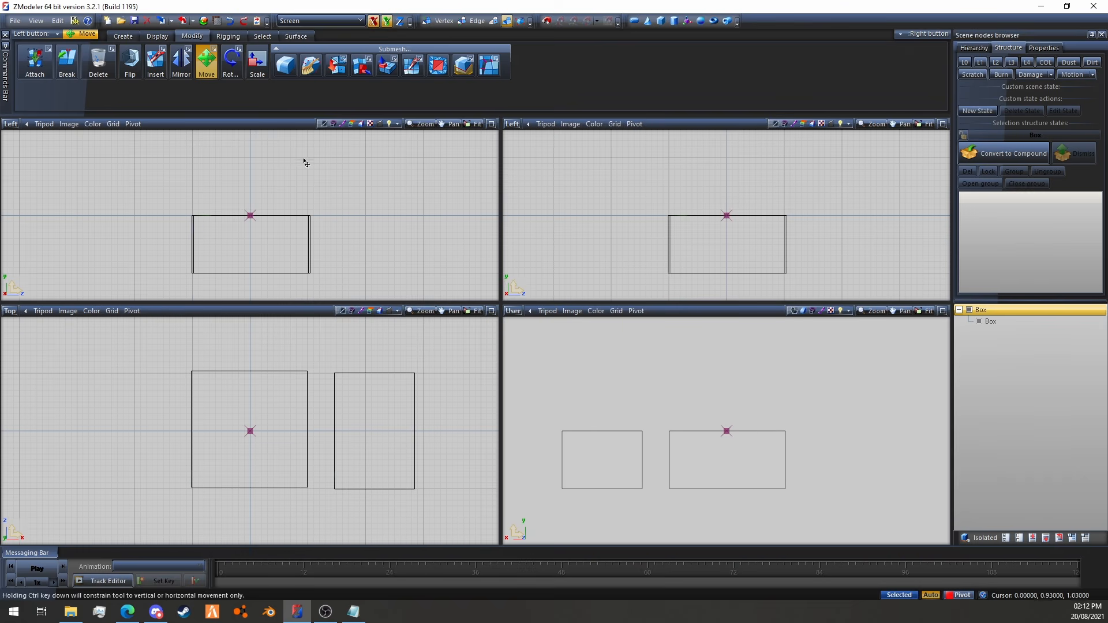
Delete both boxes from the scene
click(208, 60)
drag(146, 345, 435, 517)
right_click(386, 434)
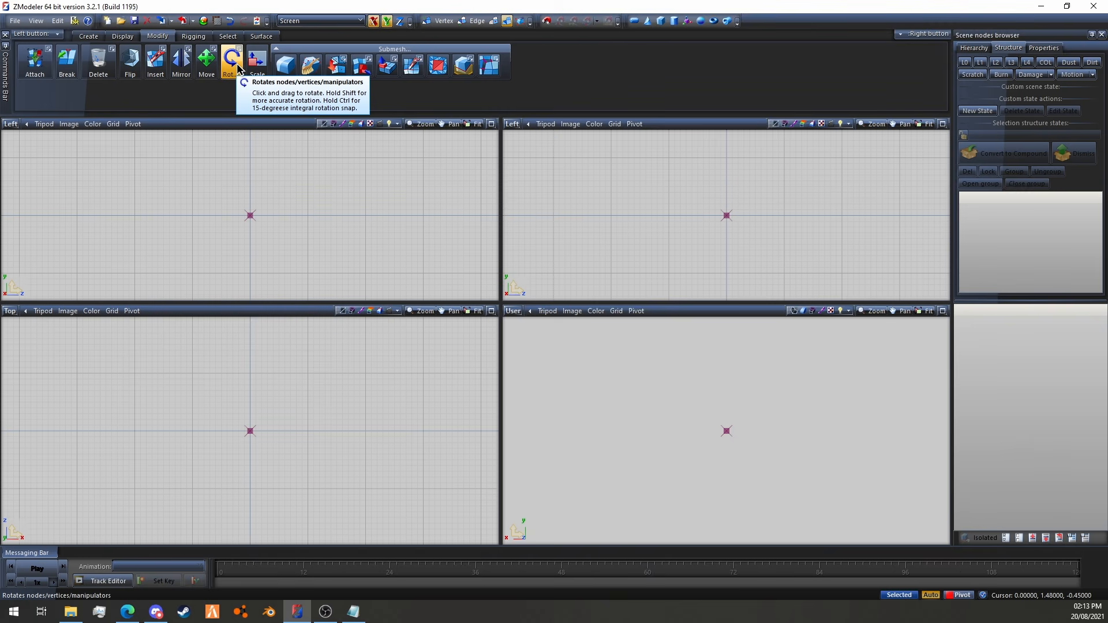
Create a box about 1.97 by 1.97 by 1.00 units, centred on the origin in the Top view
click(661, 20)
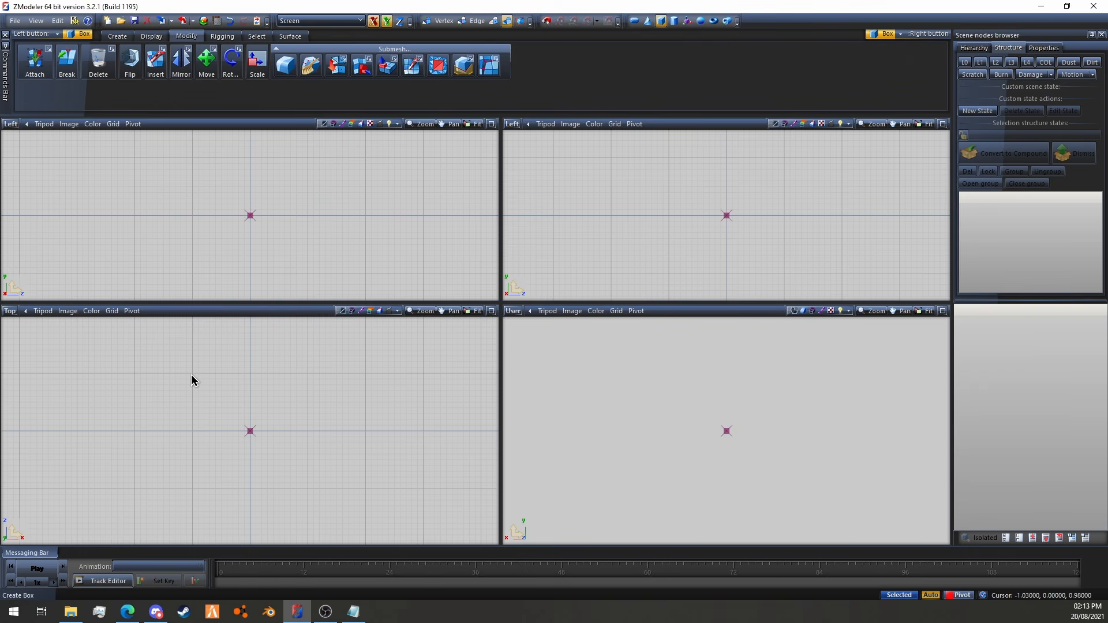
drag(192, 374, 306, 487)
click(306, 486)
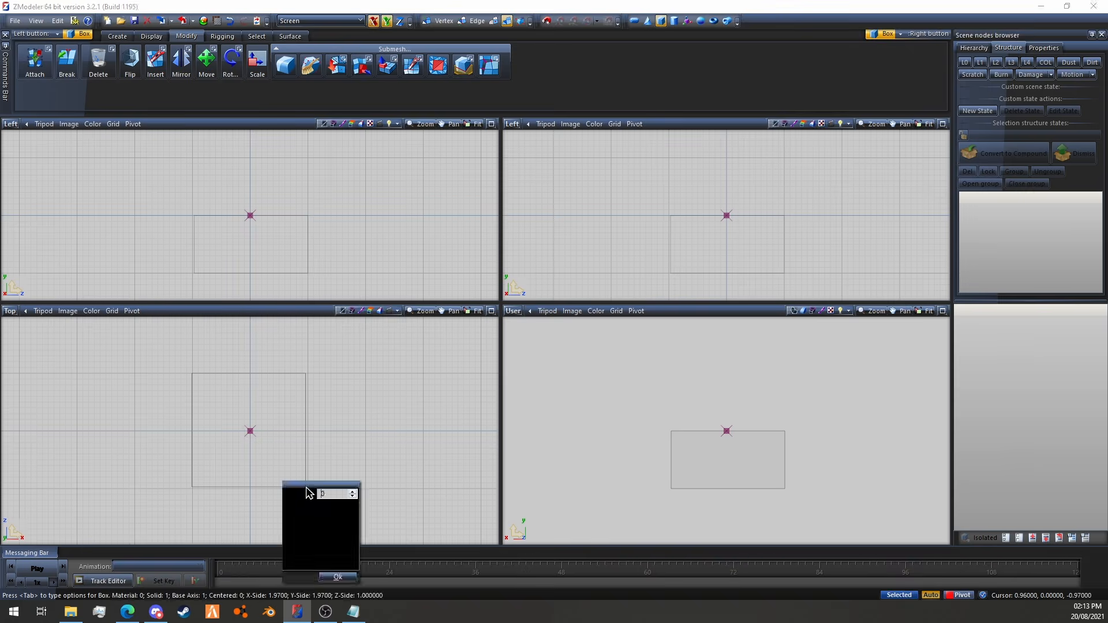
click(339, 577)
Try rotating the box's geometry about 29 degrees without its axes, and undo the rotation
click(239, 52)
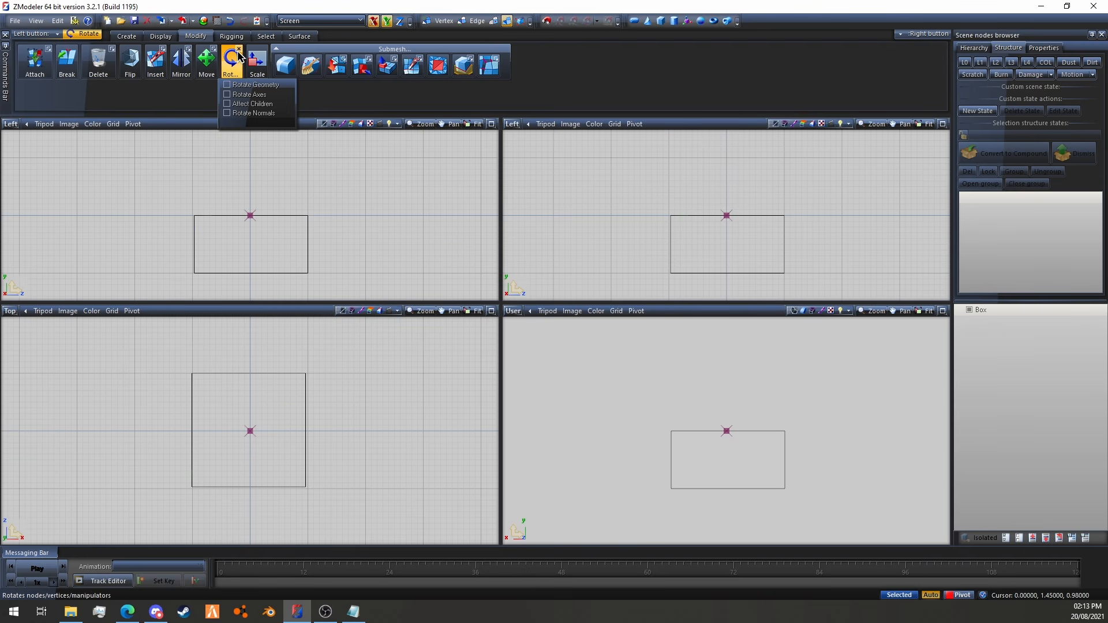
drag(284, 372, 275, 442)
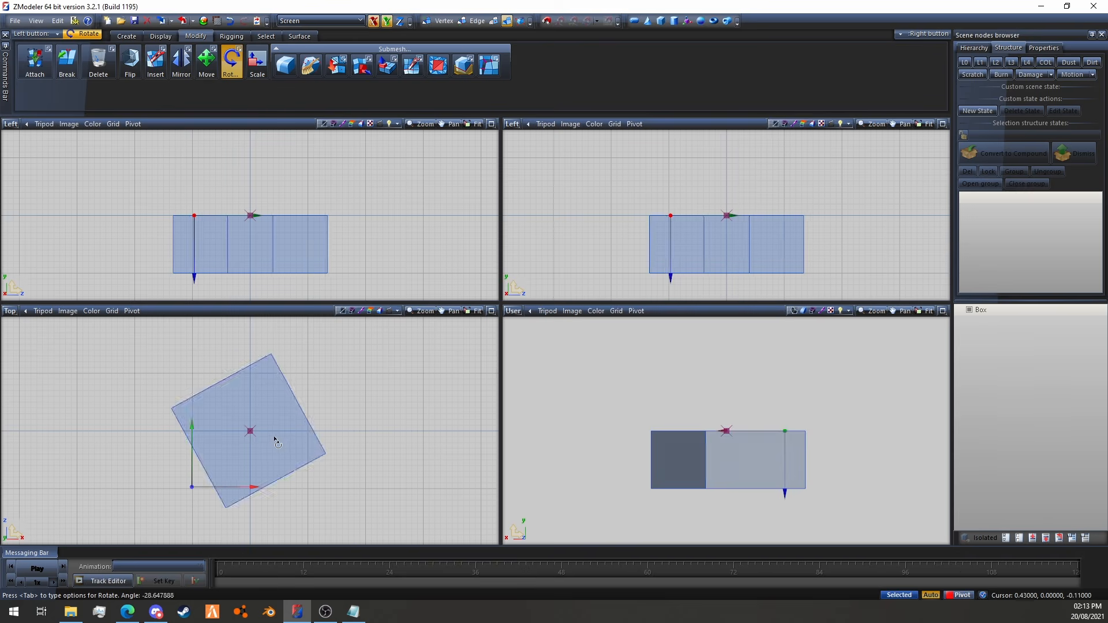
key(ctrl+z)
key(ctrl+z)
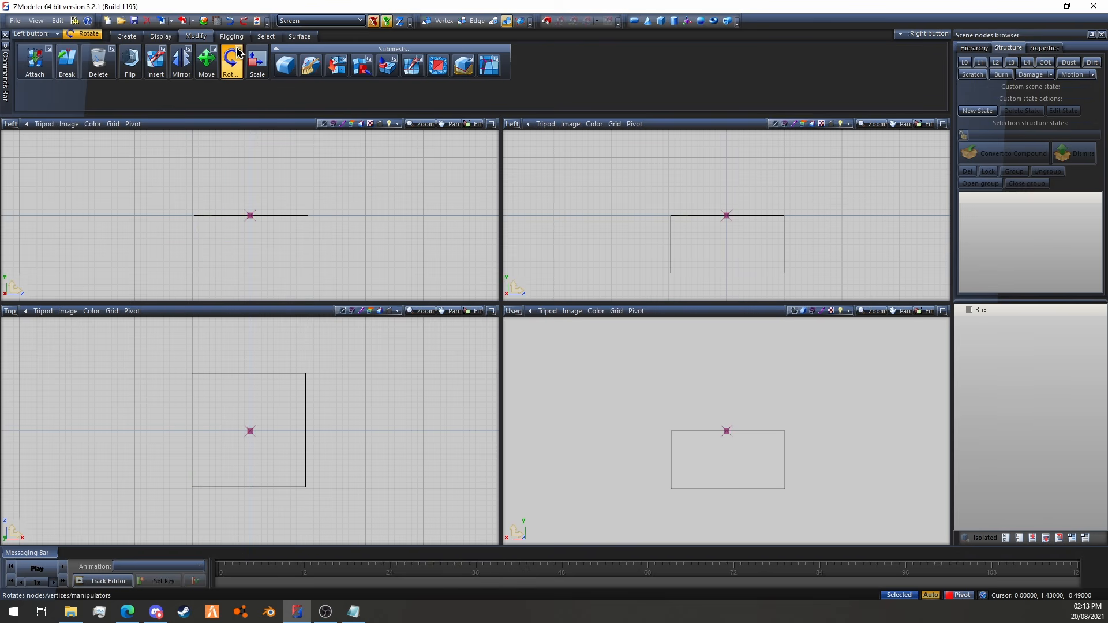
Rotate only the box's axes around the origin pivot with Rotate Axes, undoing the first try and rotating them again
click(240, 51)
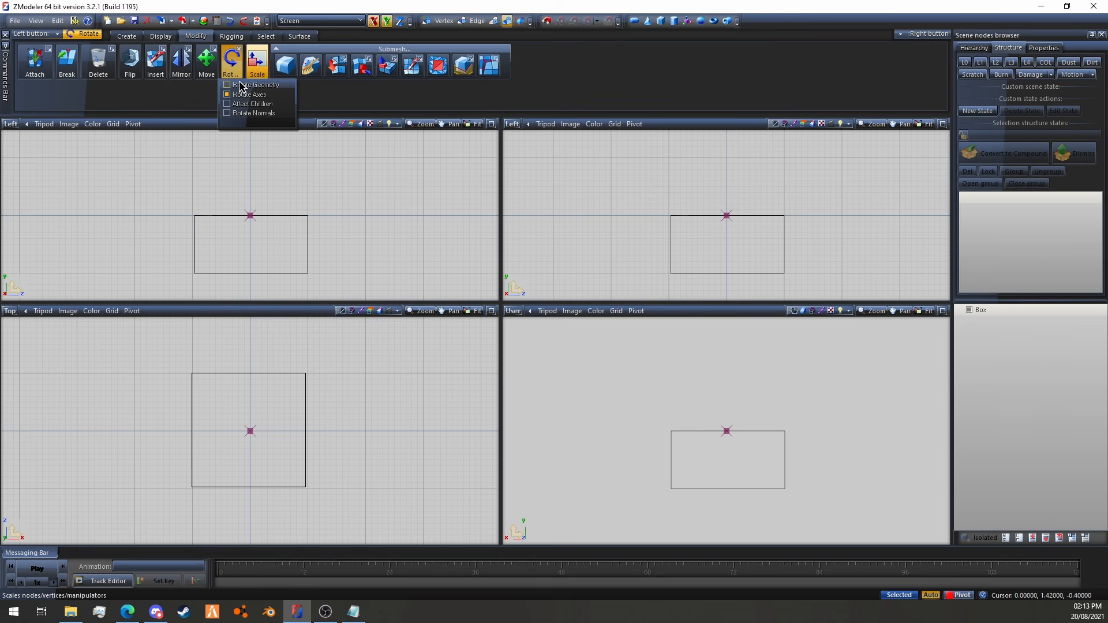
click(289, 398)
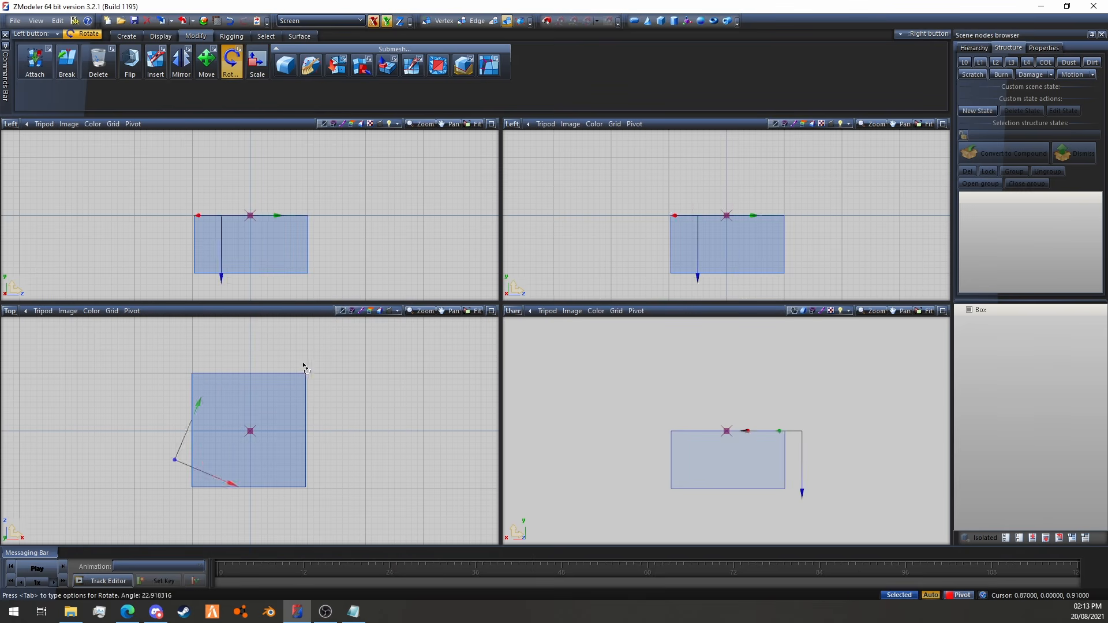
click(230, 20)
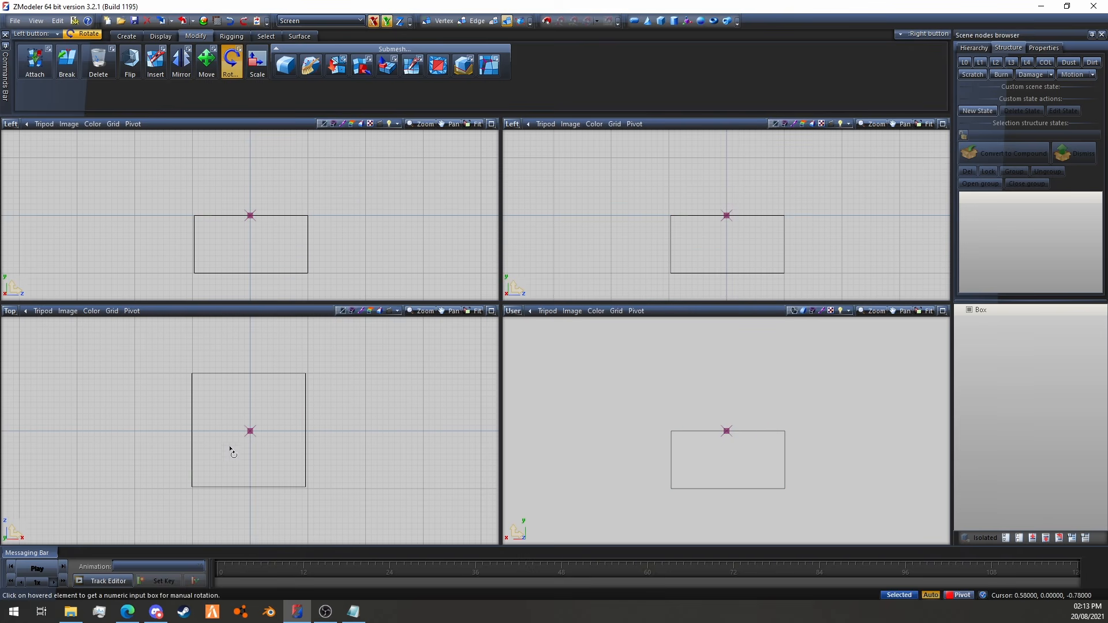
drag(228, 432, 322, 353)
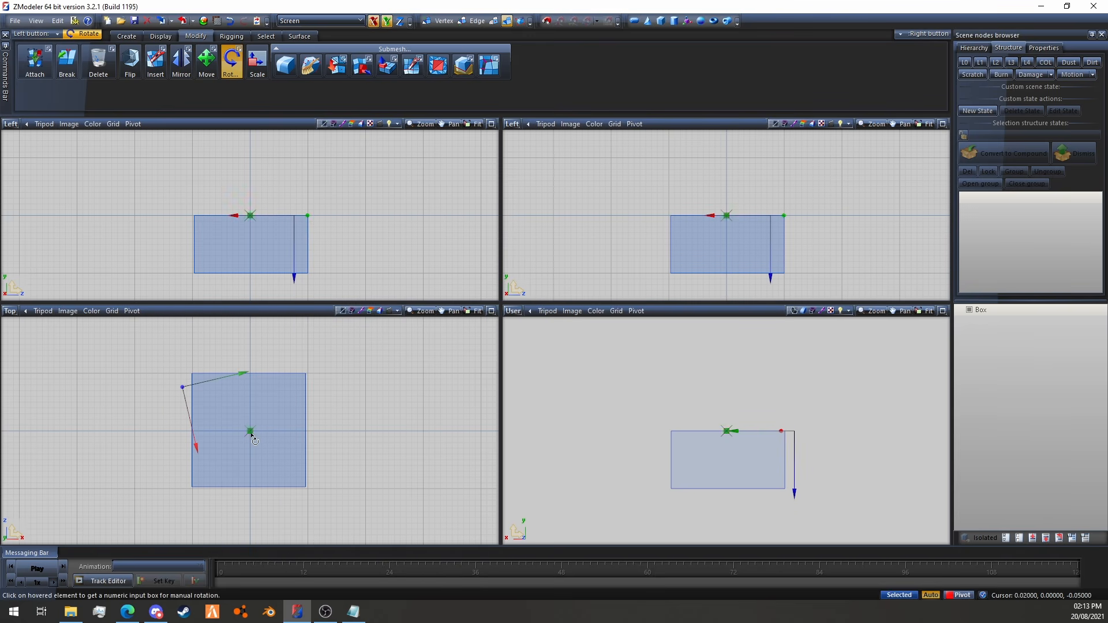
Try rotating the axes around a pivot moved to the box's corner, then undo it and reset the pivot to the origin
drag(248, 430, 196, 392)
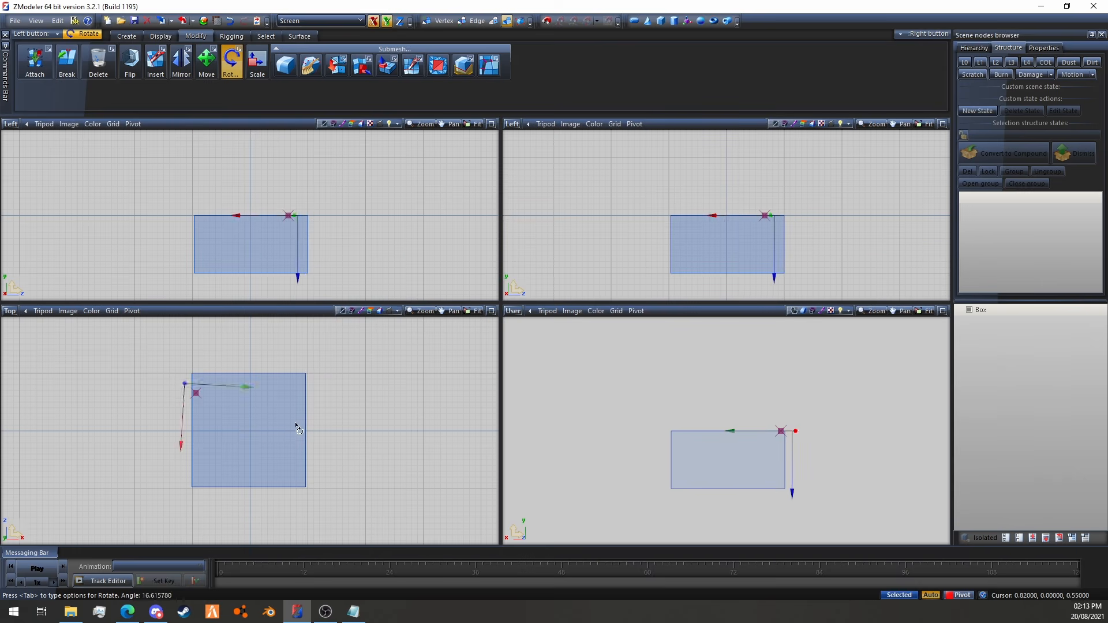
click(230, 22)
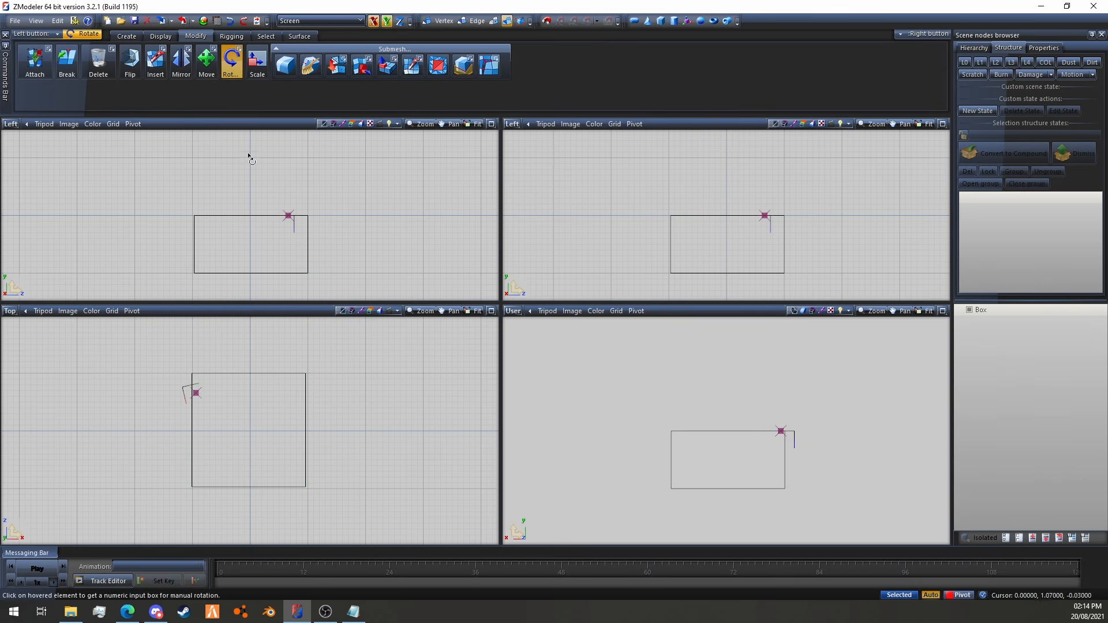
click(129, 123)
click(151, 151)
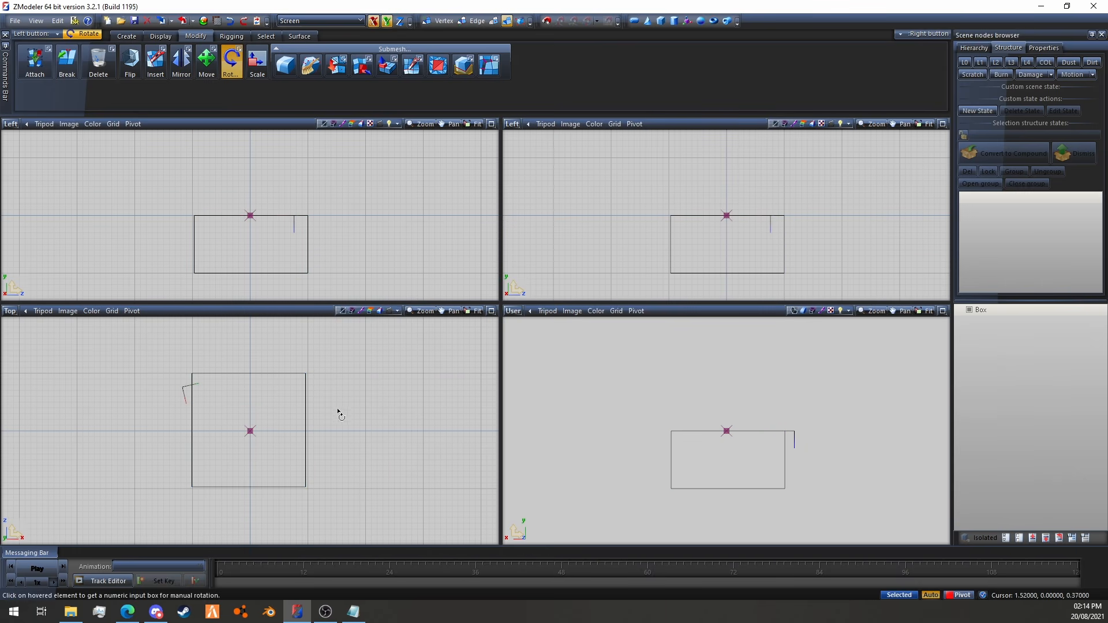
Turn off the pivot, rotate the box's axes slightly around their own origin, and exit the Rotate tool
click(969, 598)
drag(252, 398, 401, 387)
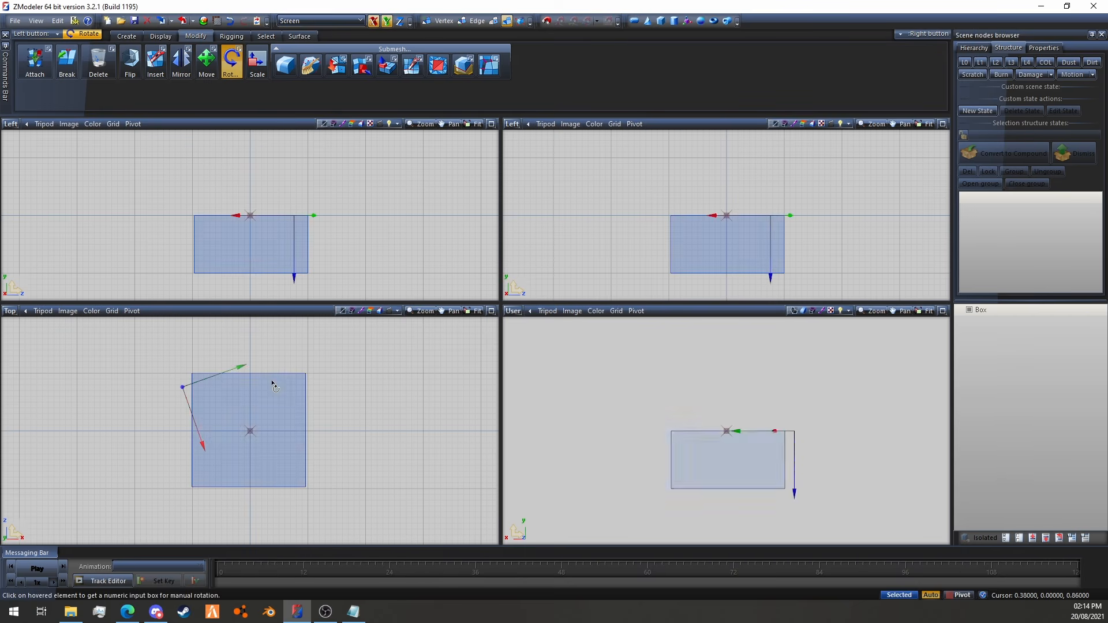
click(239, 49)
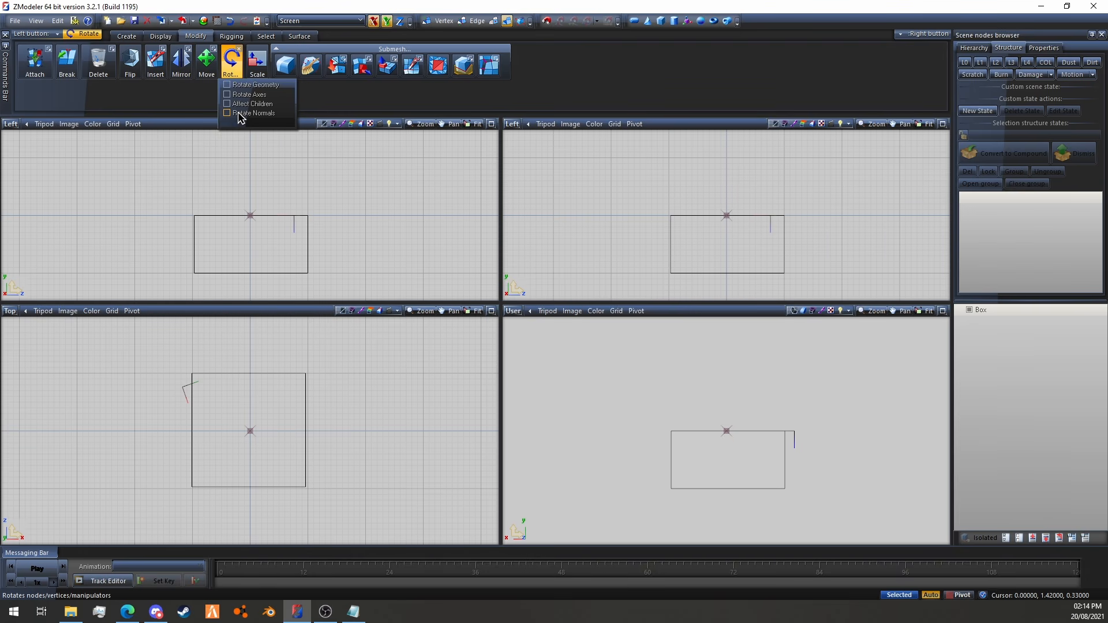
click(238, 58)
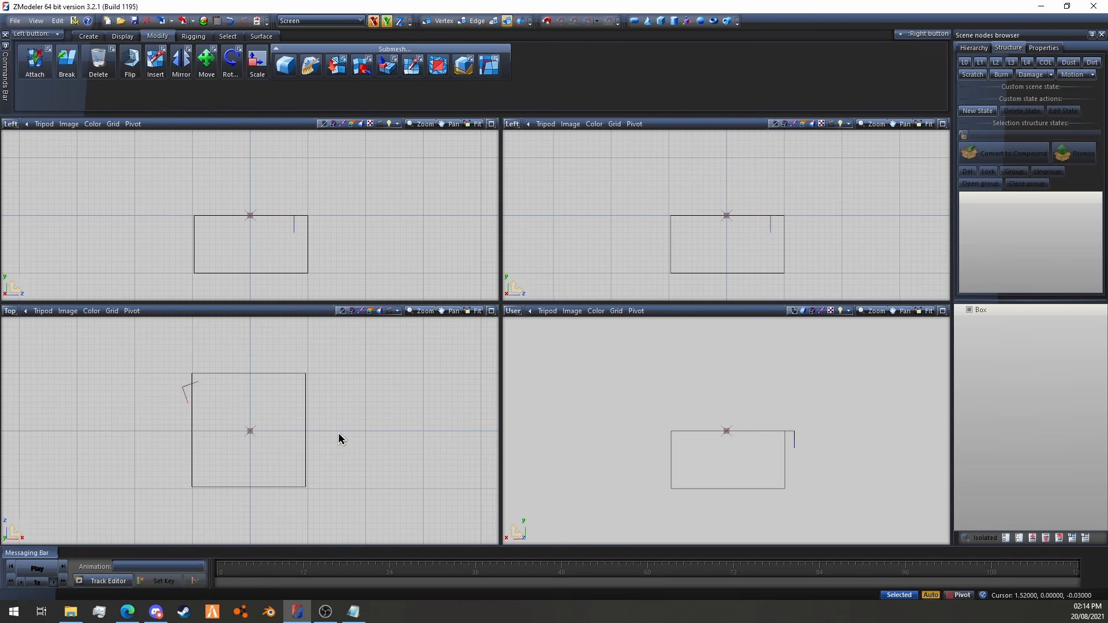
Remove the old box and create a new one around the origin, about 1.99 by 1.94 and 1.0 high
click(302, 404)
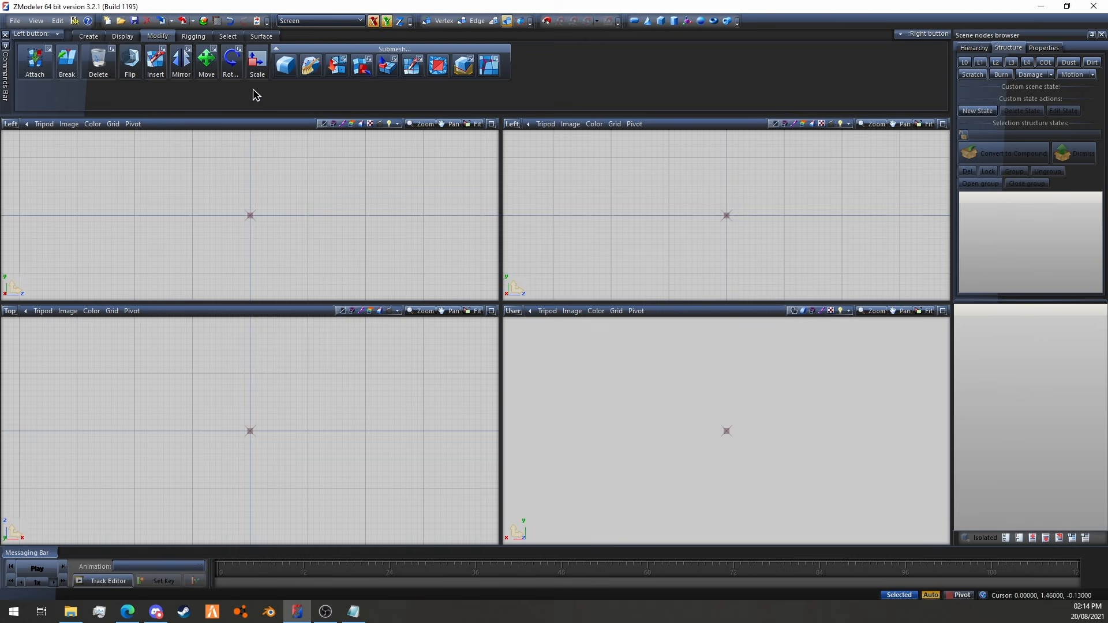
click(257, 72)
click(661, 21)
drag(195, 382, 308, 487)
key(Tab)
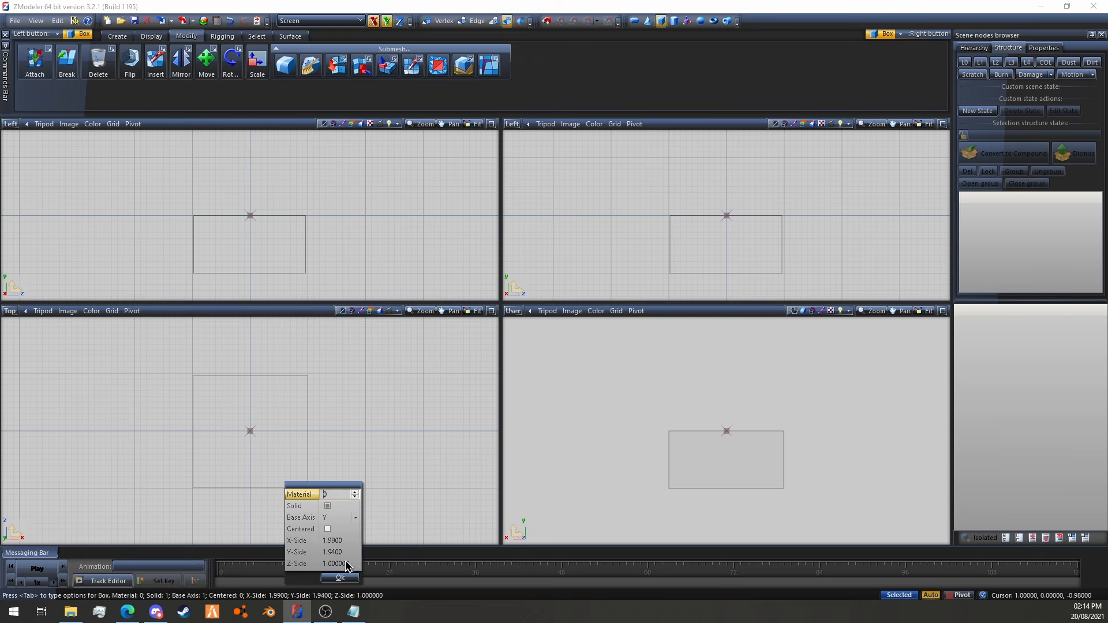
key(Return)
Try scaling the box numerically to 150 with All axes enabled
click(258, 69)
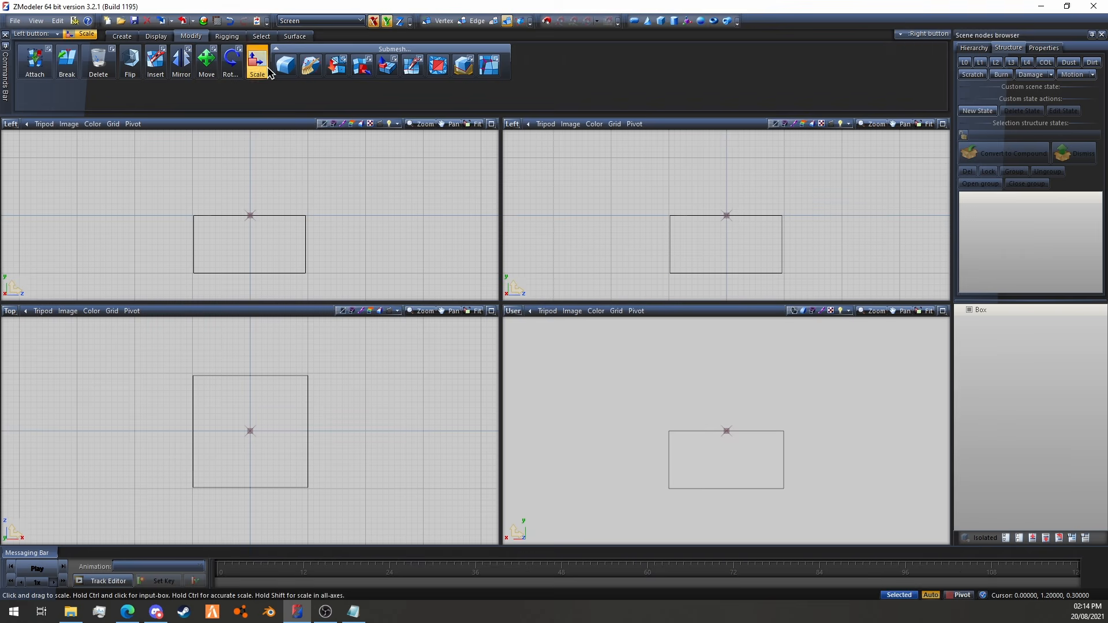
key(Tab)
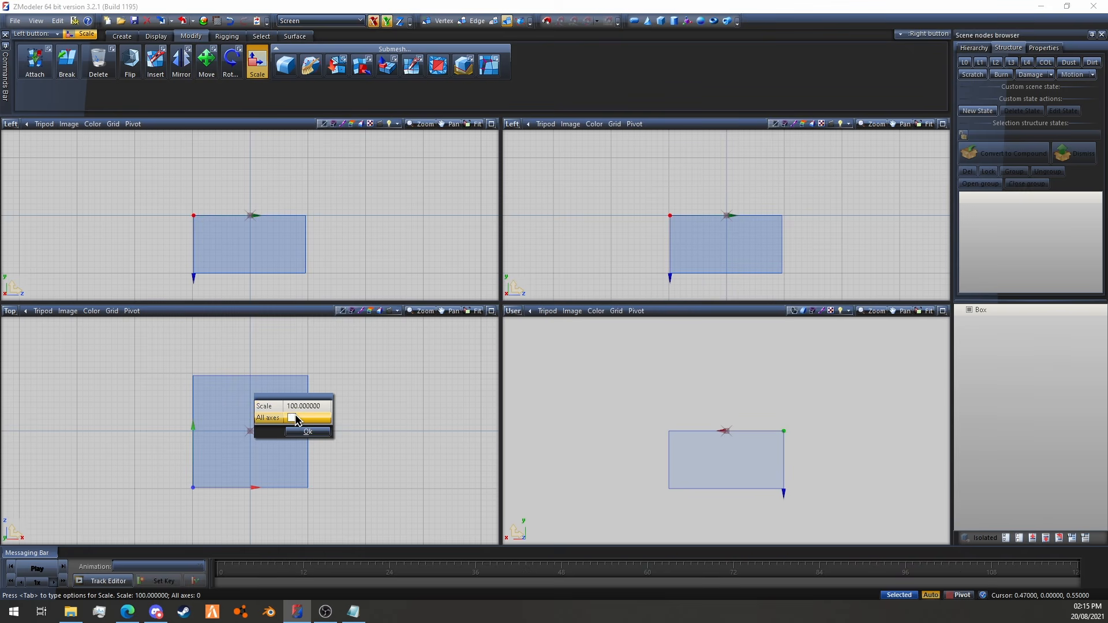
click(295, 407)
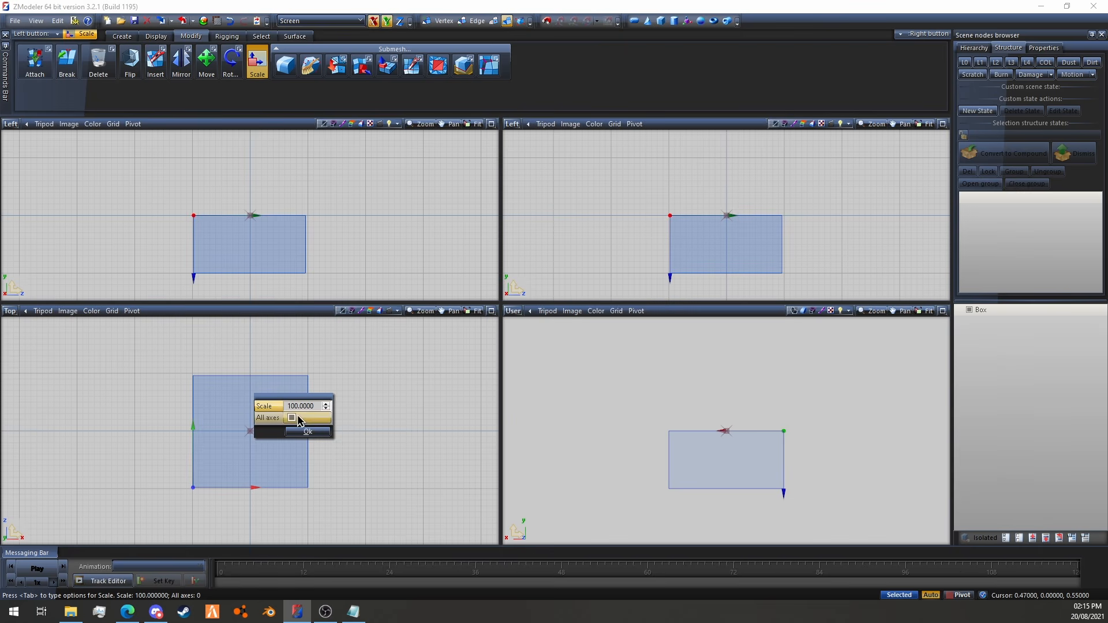
drag(297, 405, 288, 406)
text(150)
click(300, 432)
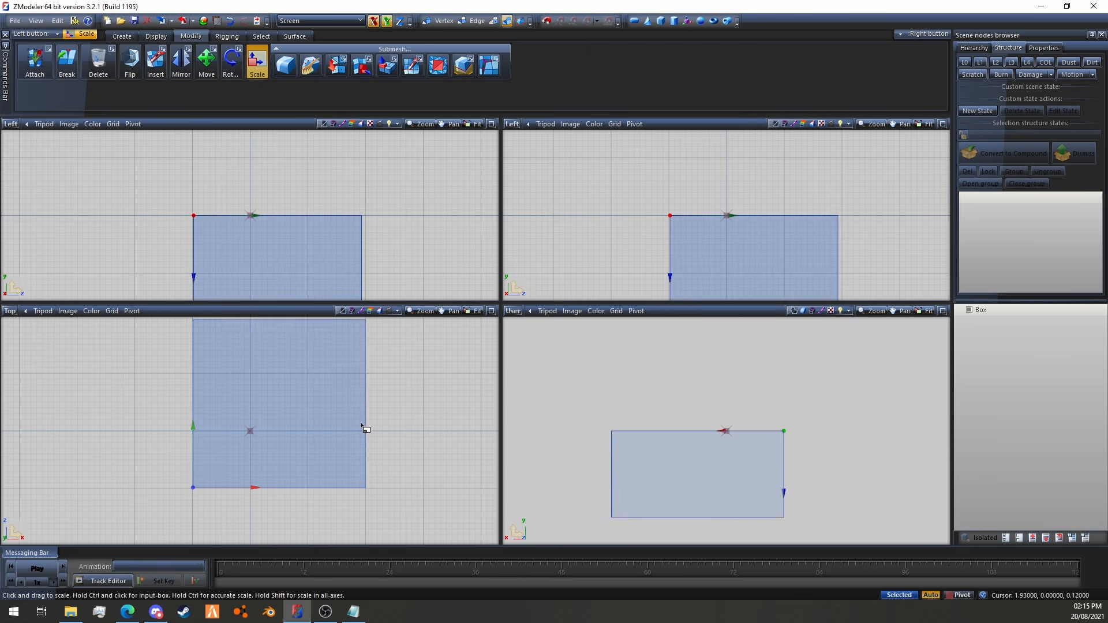
Turn on the pivot and undo the scaling of the box to 150
click(467, 471)
click(340, 425)
scroll(338, 430, down, 2)
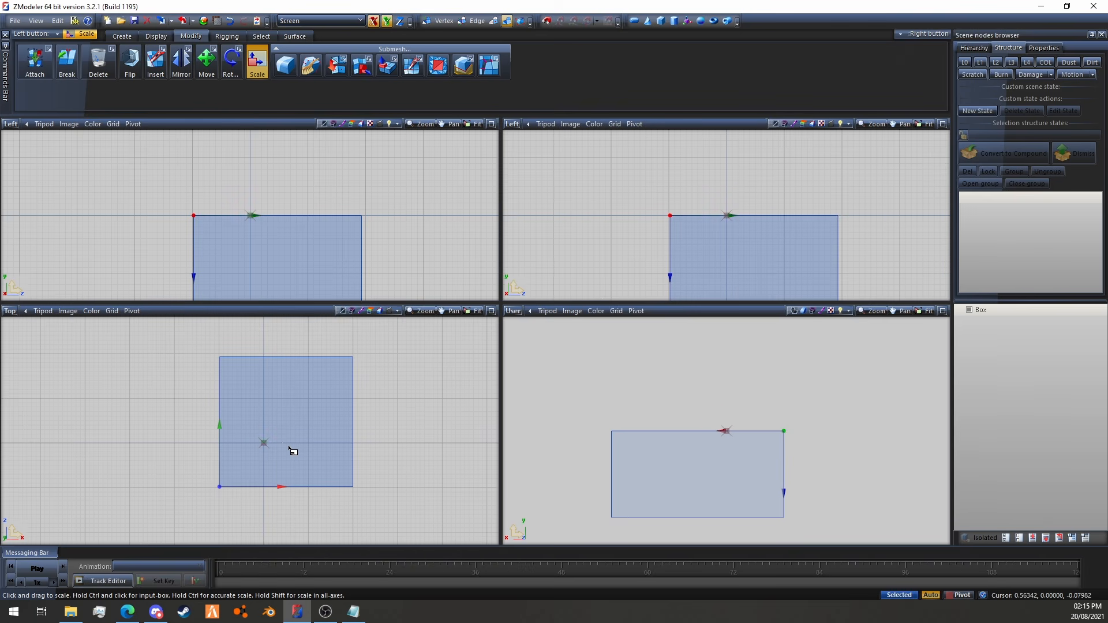
click(457, 460)
click(961, 594)
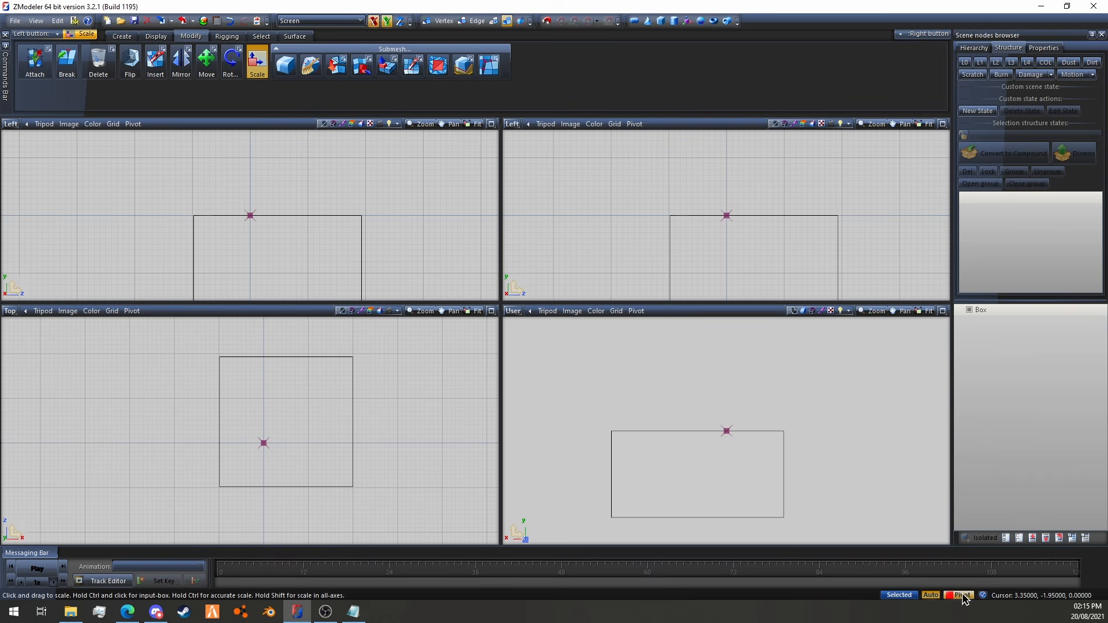
click(229, 21)
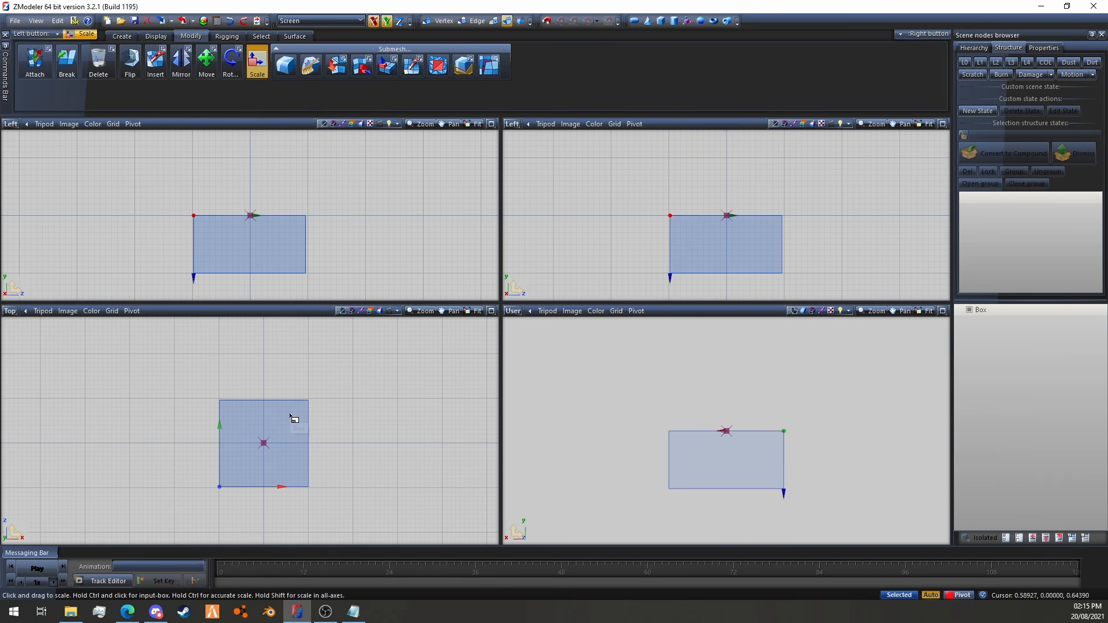
Try scaling the box freehand around the origin pivot twice, undo each attempt, and exit the Scale tool
drag(292, 415, 356, 351)
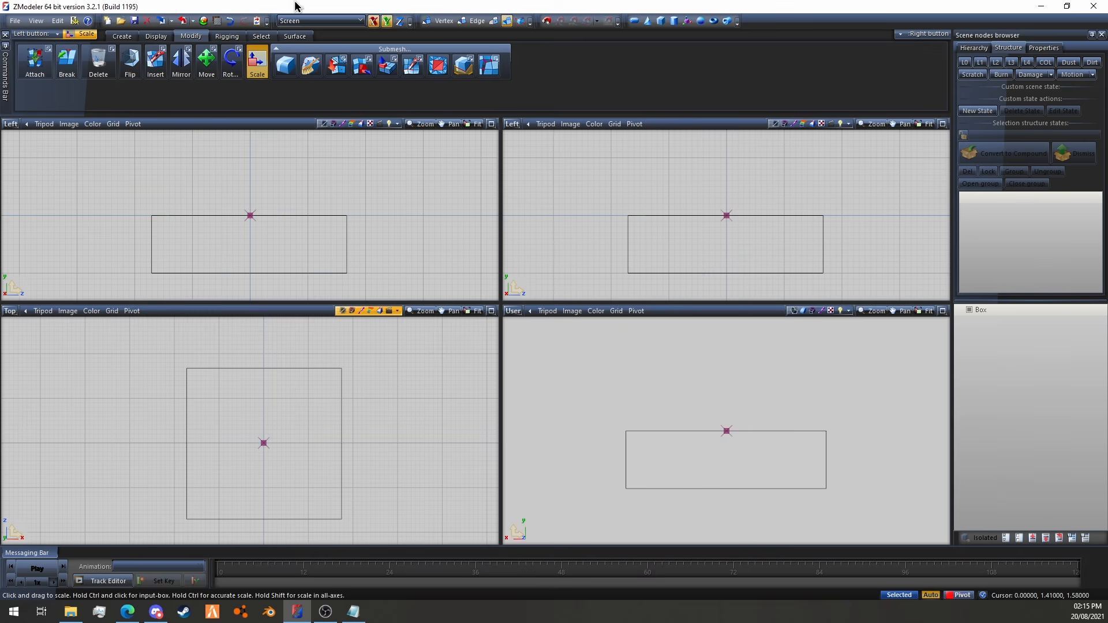
click(230, 21)
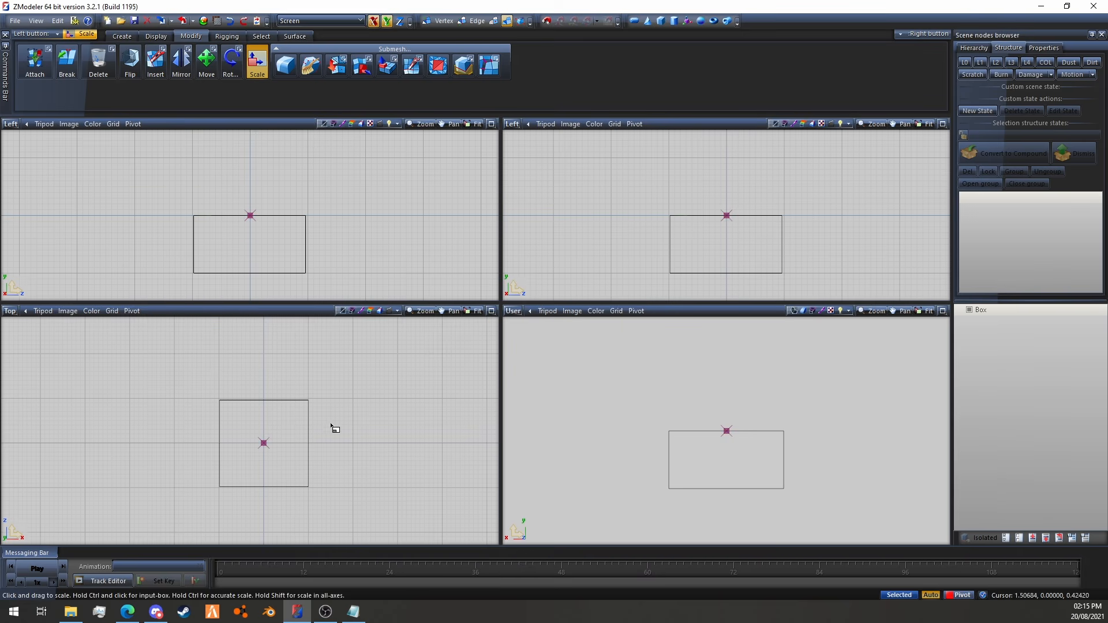
drag(292, 420, 337, 519)
click(229, 22)
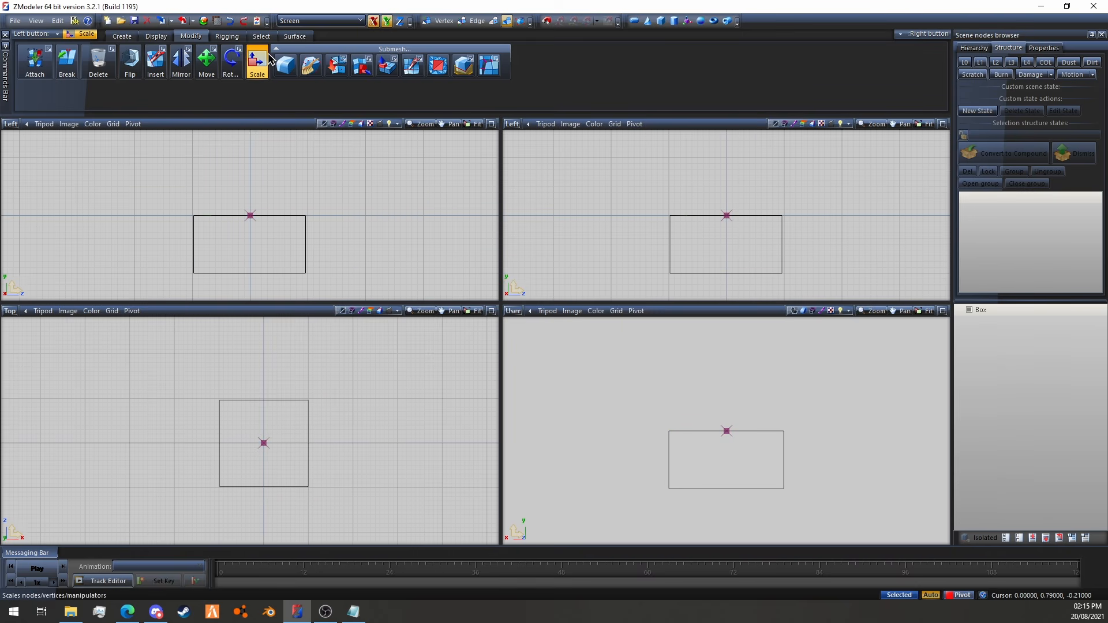
click(256, 52)
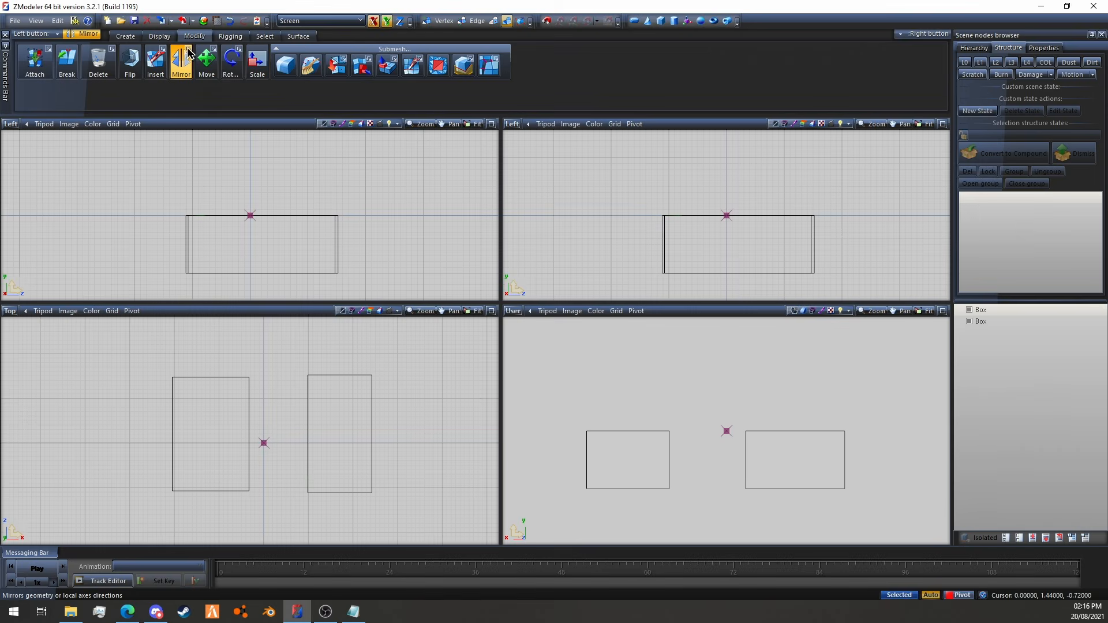
Prepare the Mirror tool for the two boxes by turning off the Y axis and using the Screen coordinate system
click(188, 49)
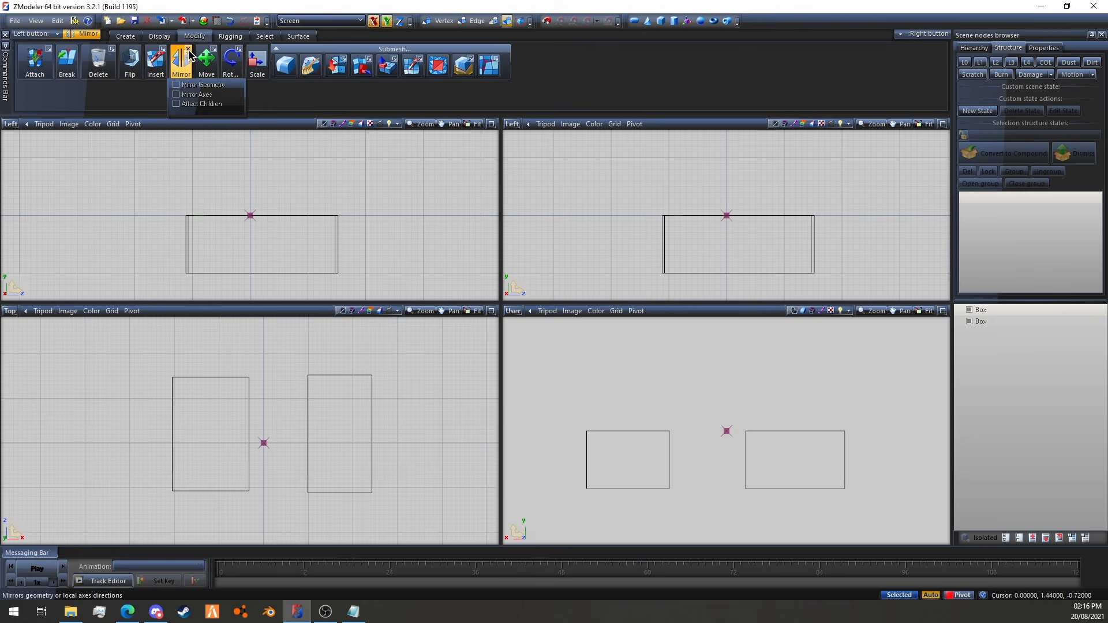
click(369, 400)
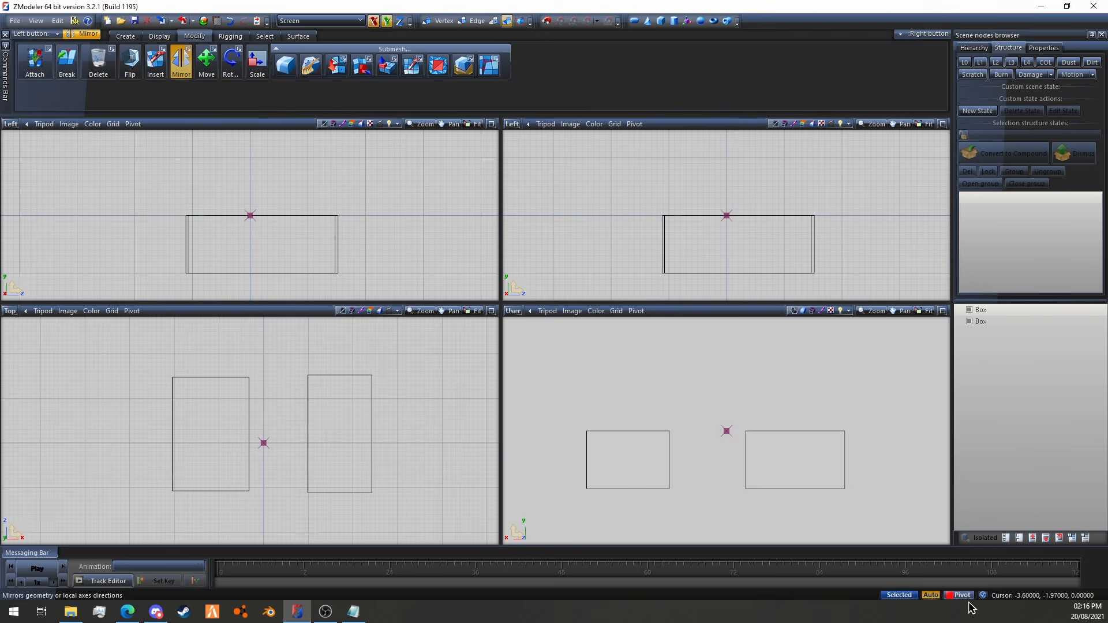
click(216, 403)
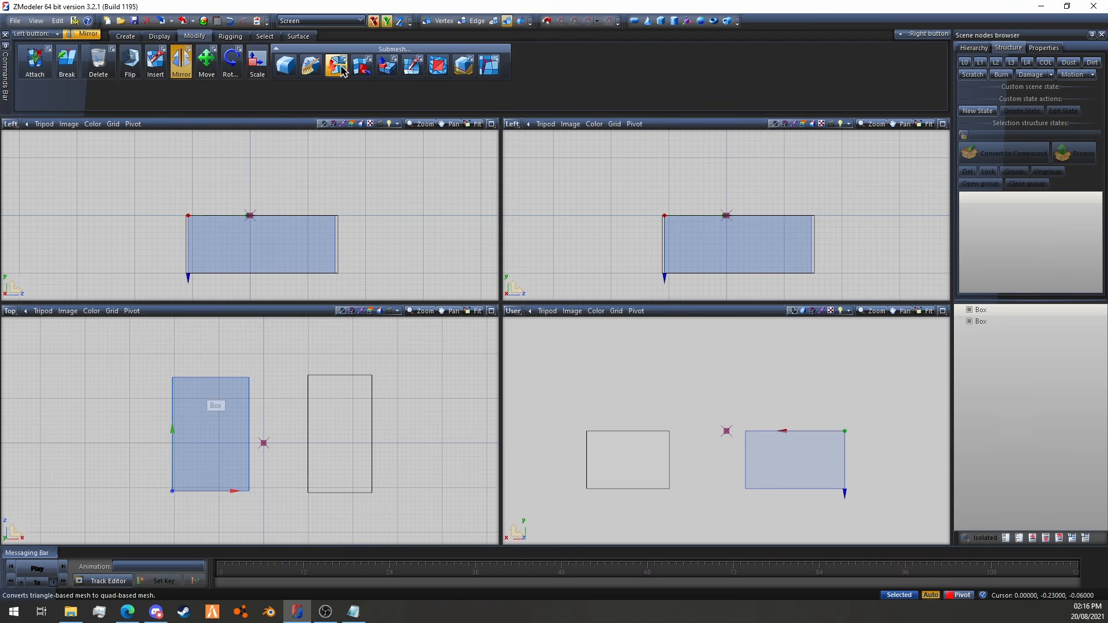
click(388, 23)
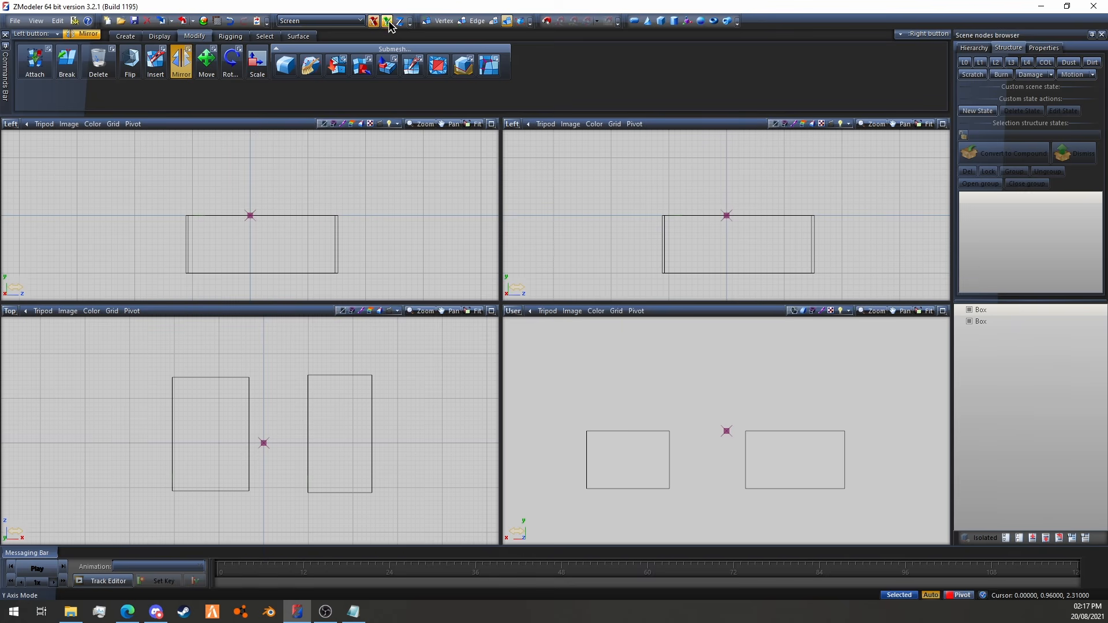
click(341, 21)
click(341, 21)
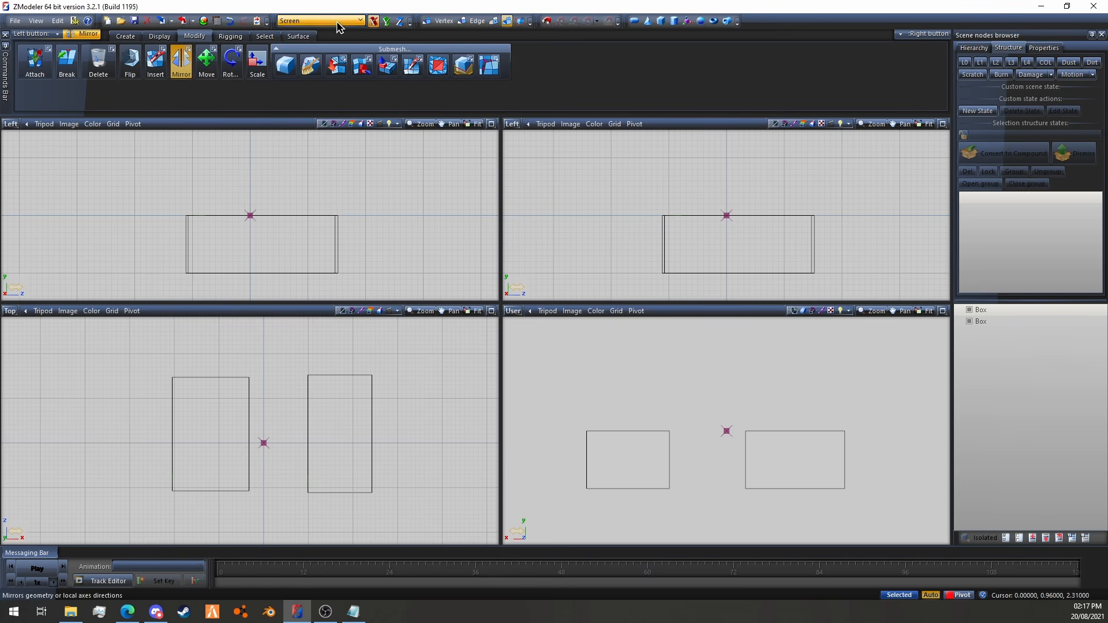
click(342, 21)
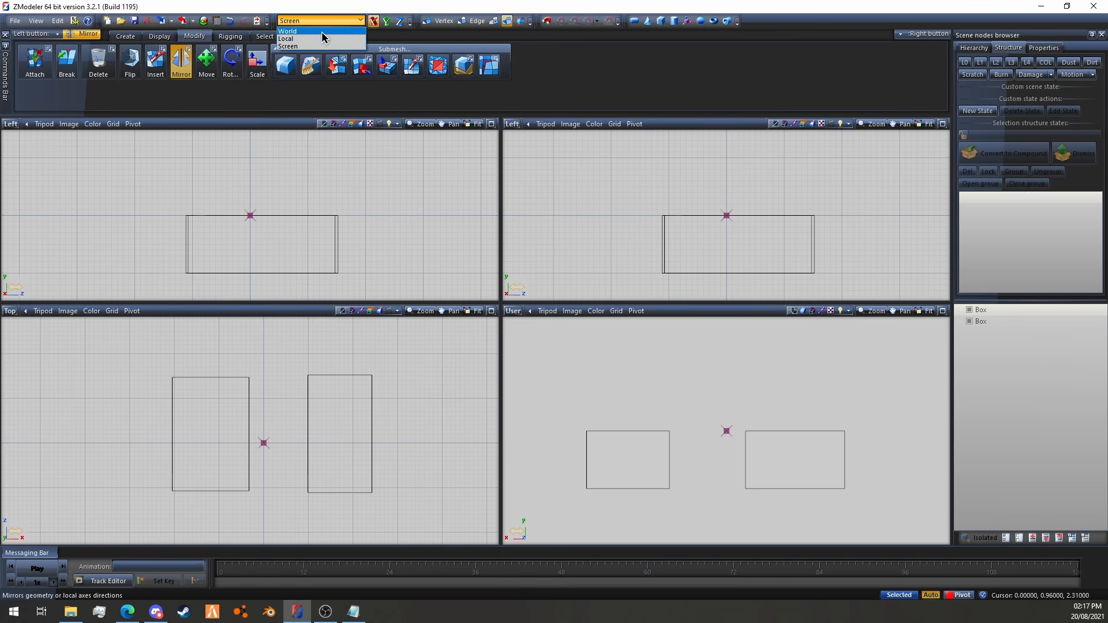
click(292, 47)
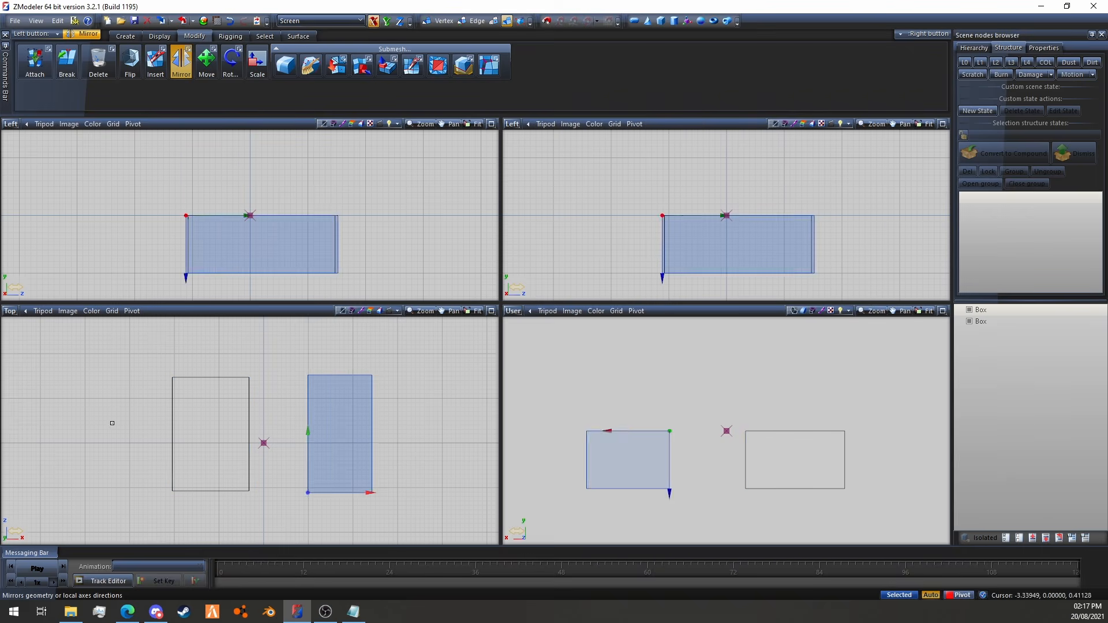
Mirror the geometry of the left-hand box across the origin pivot along X in the Top view
click(10, 310)
click(25, 351)
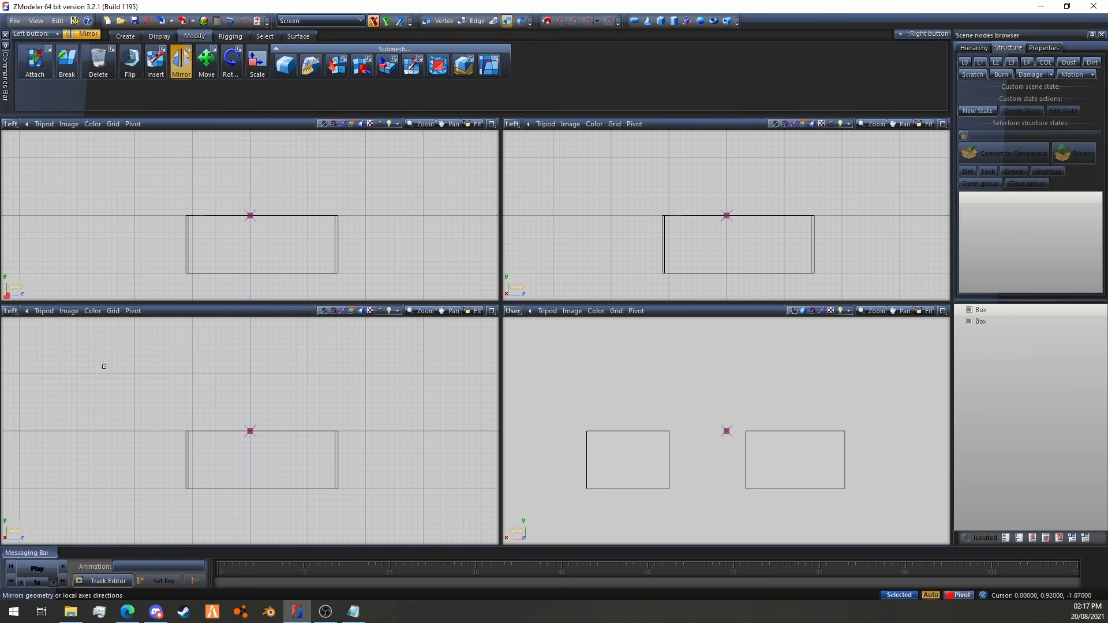
click(10, 311)
click(41, 363)
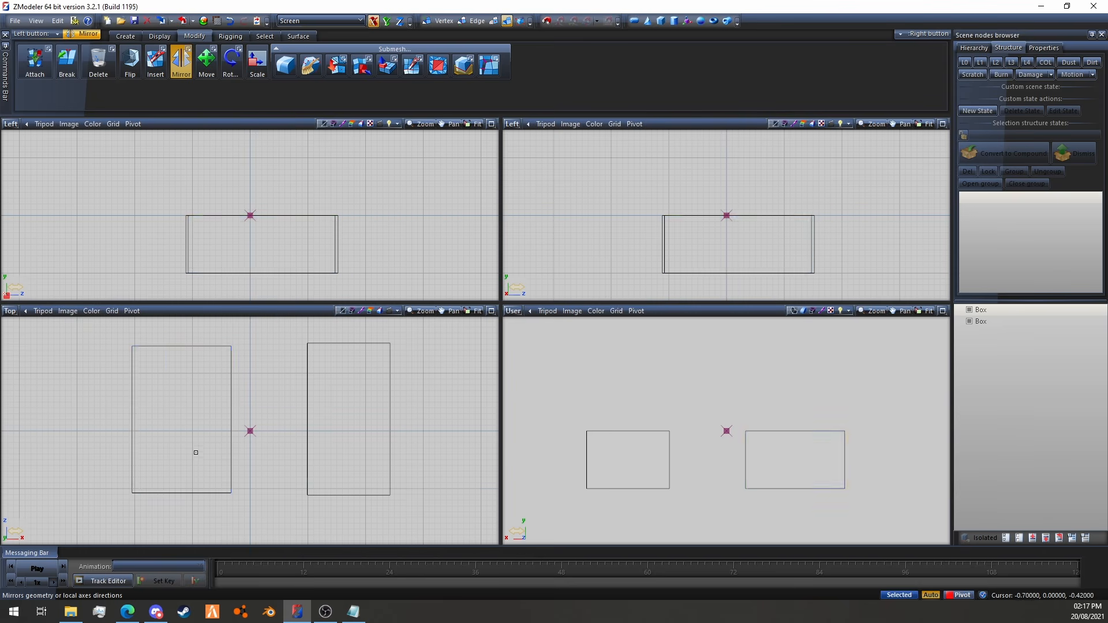
click(198, 396)
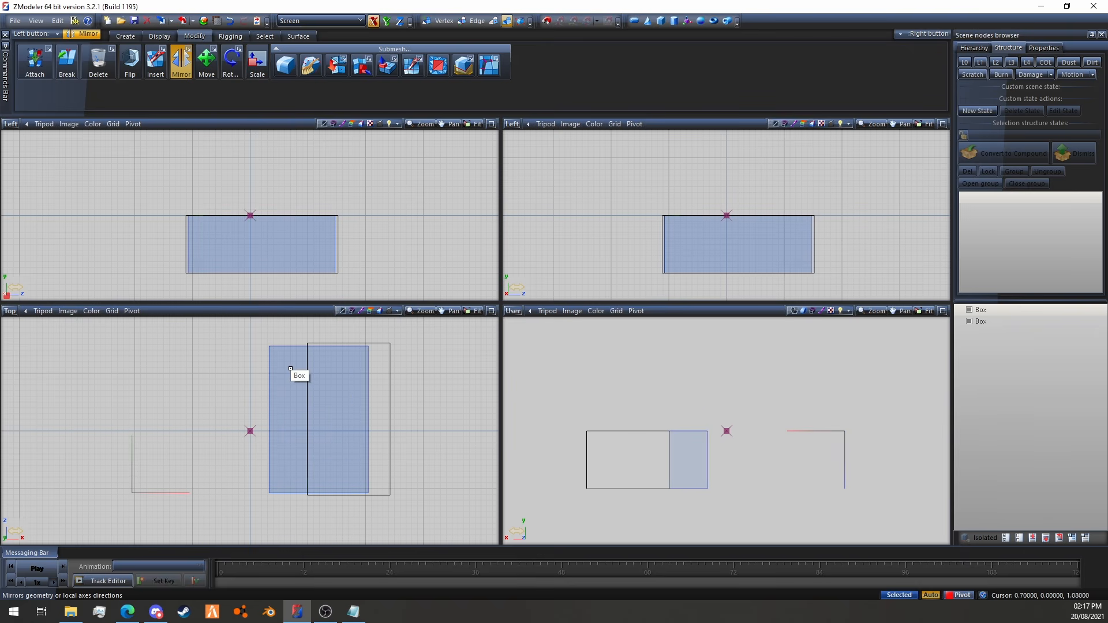
Mirror only the axes of the mirrored box across the pivot using Mirror Axes
click(188, 49)
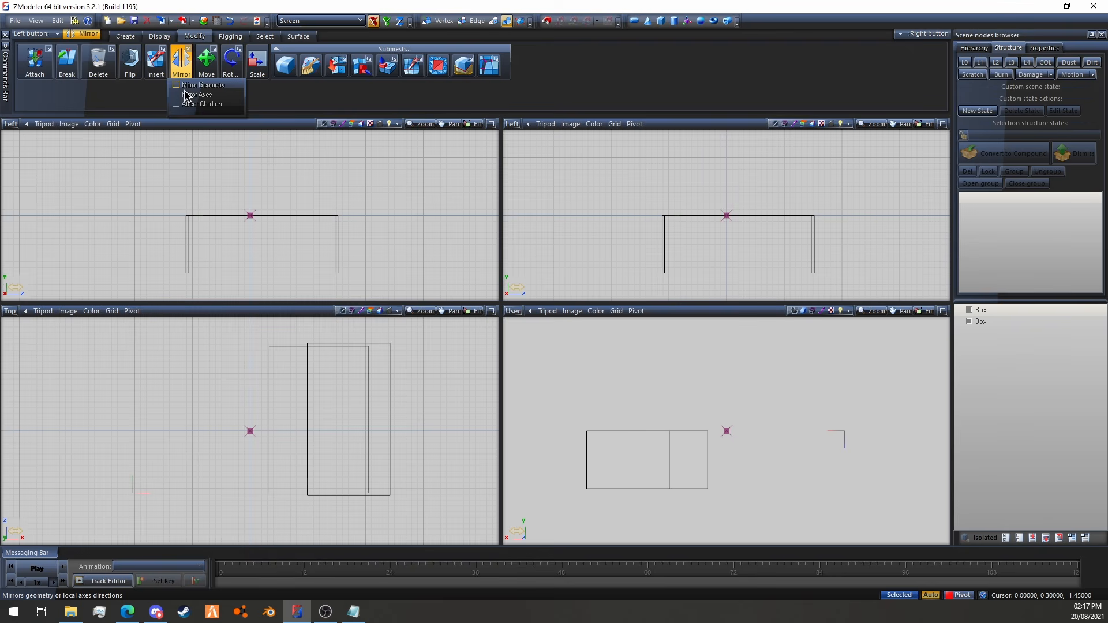
click(188, 49)
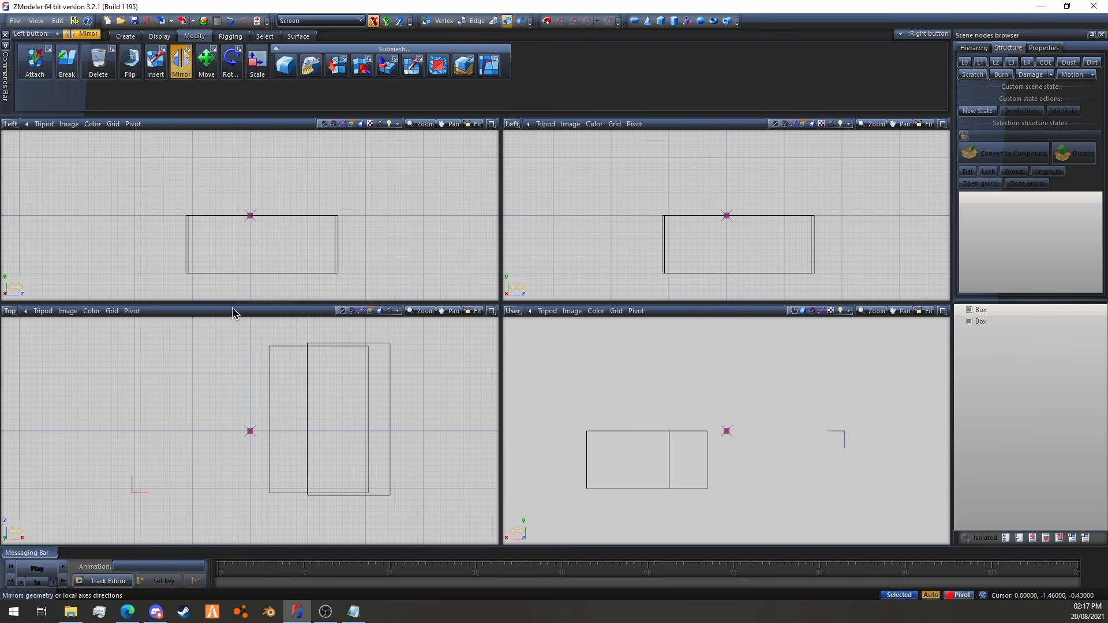
click(281, 368)
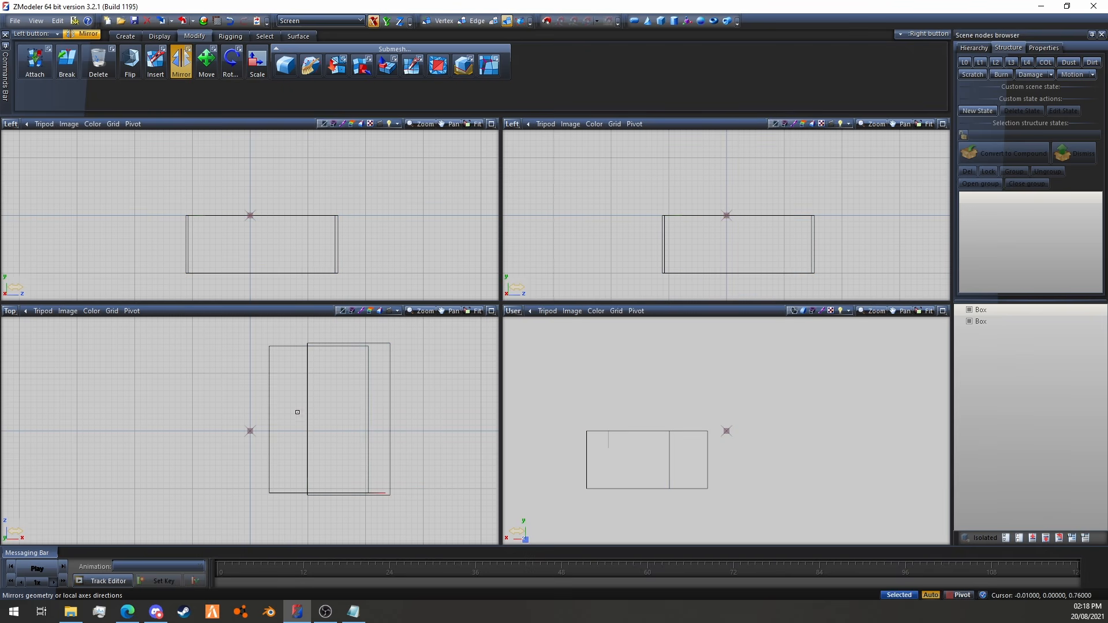
Turn the pivot back on and toggle the Mirror tool's Mirror Axes option
click(959, 596)
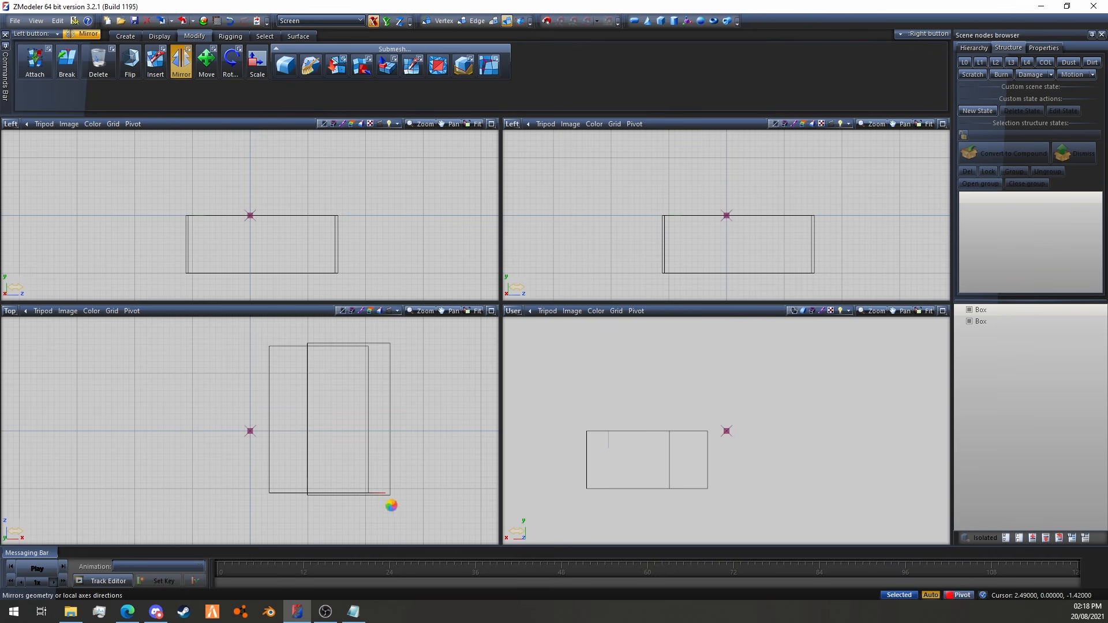
click(189, 49)
click(189, 95)
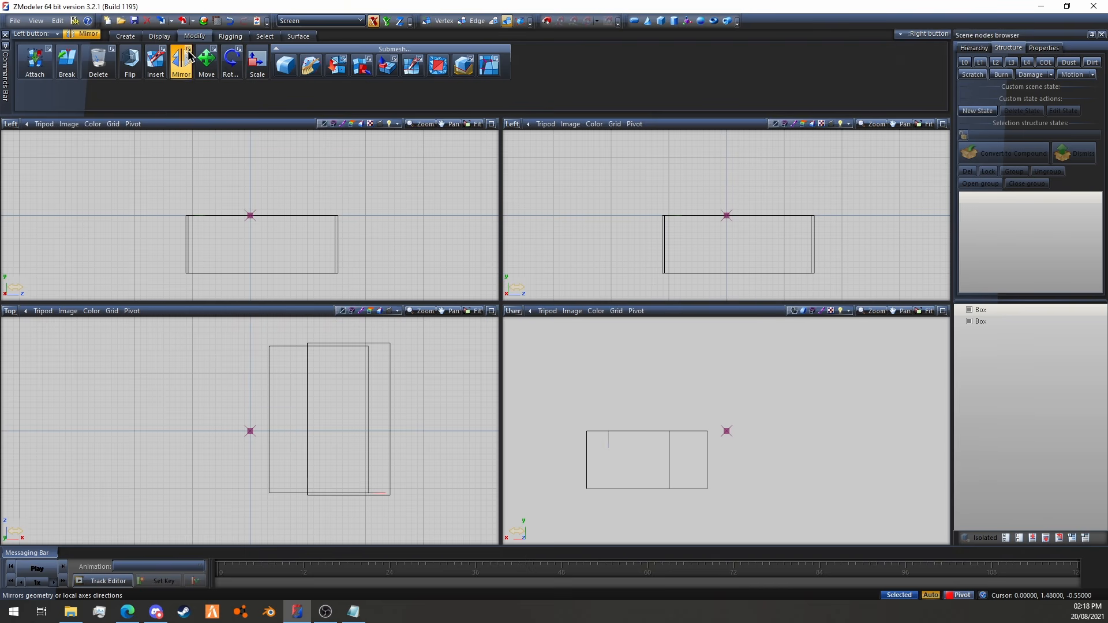
Remove the mirrored box from the scene
right_click(310, 388)
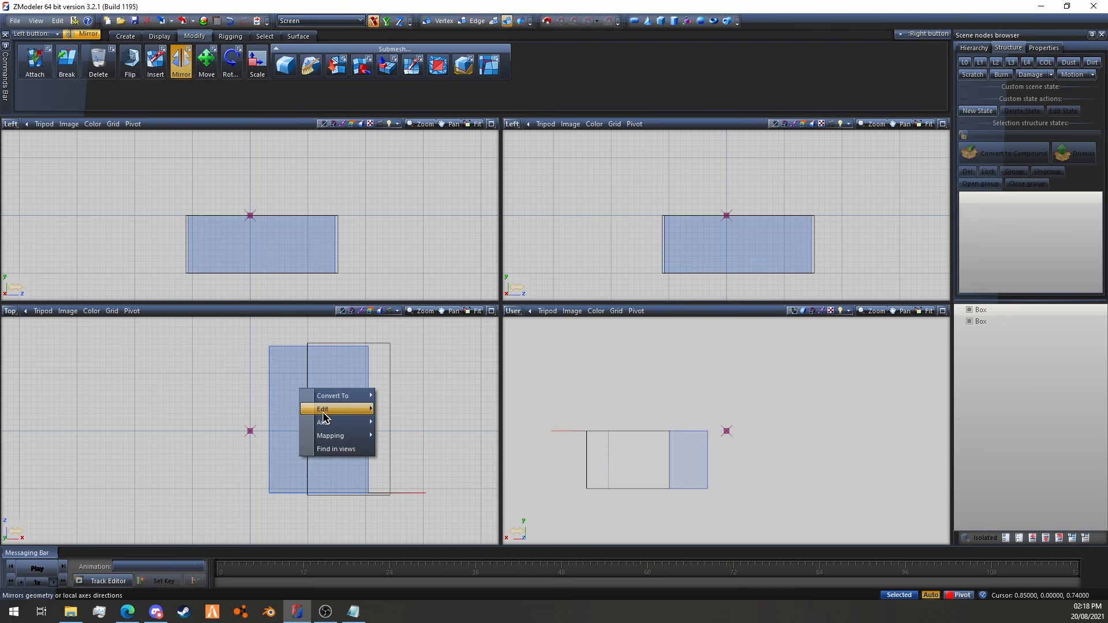
mouse_move(346, 409)
click(389, 426)
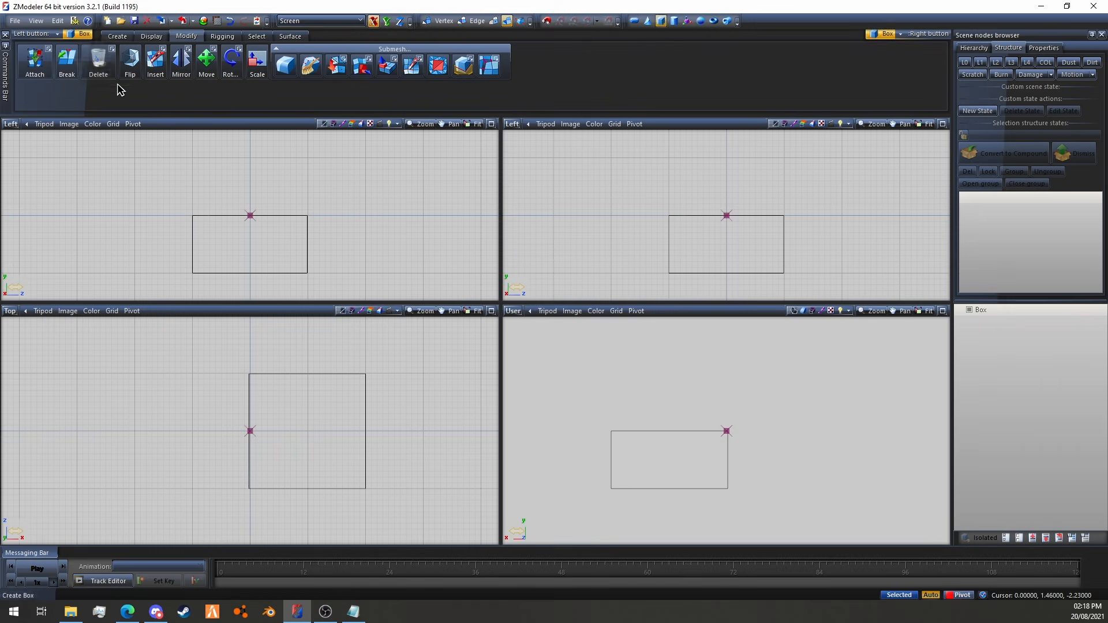
Delete the remaining box using the Delete tool with its Children option on Delete, and exit the tool
click(98, 62)
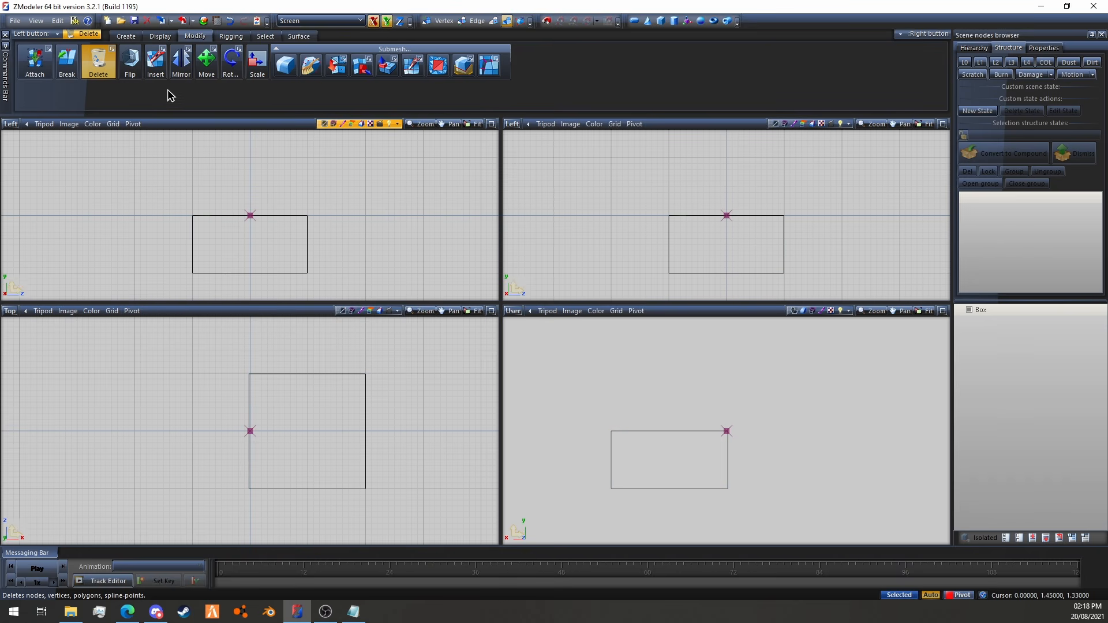
click(112, 48)
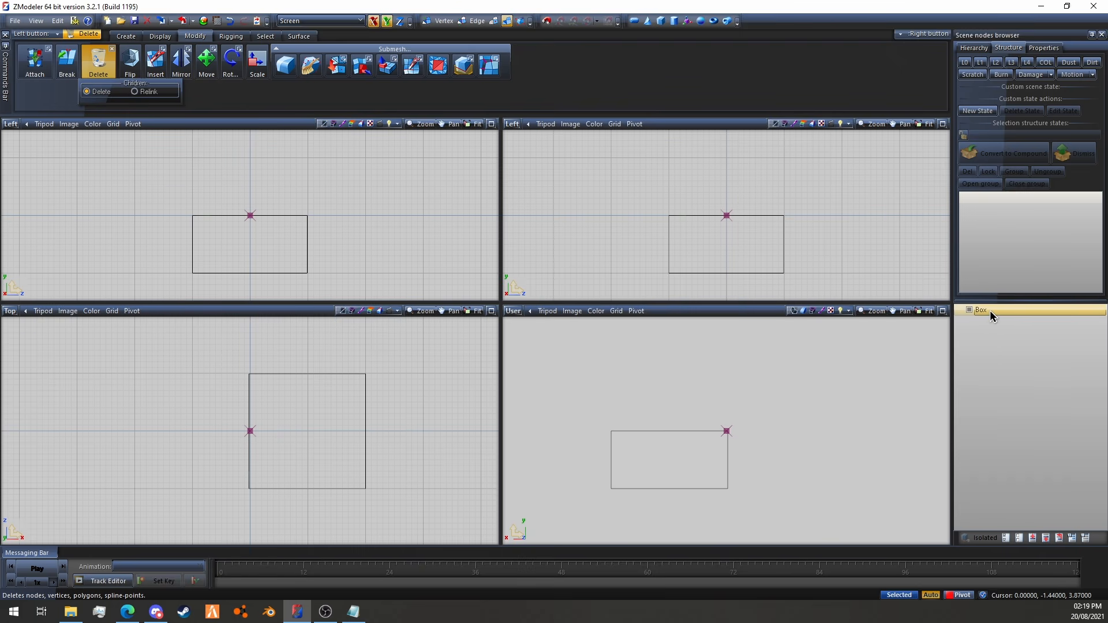
click(970, 315)
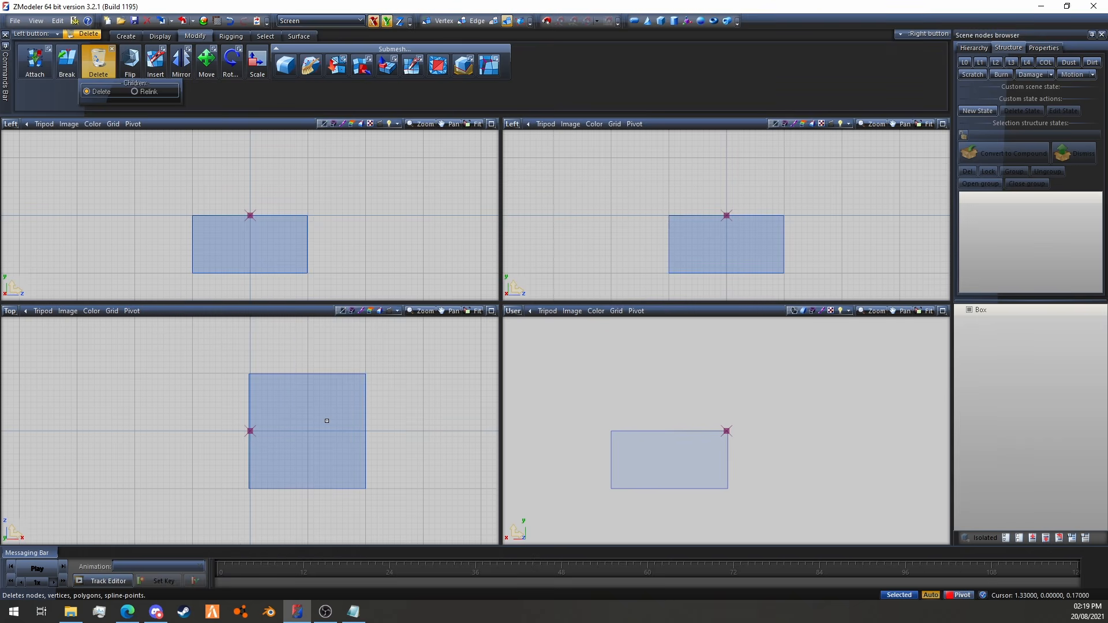
click(326, 421)
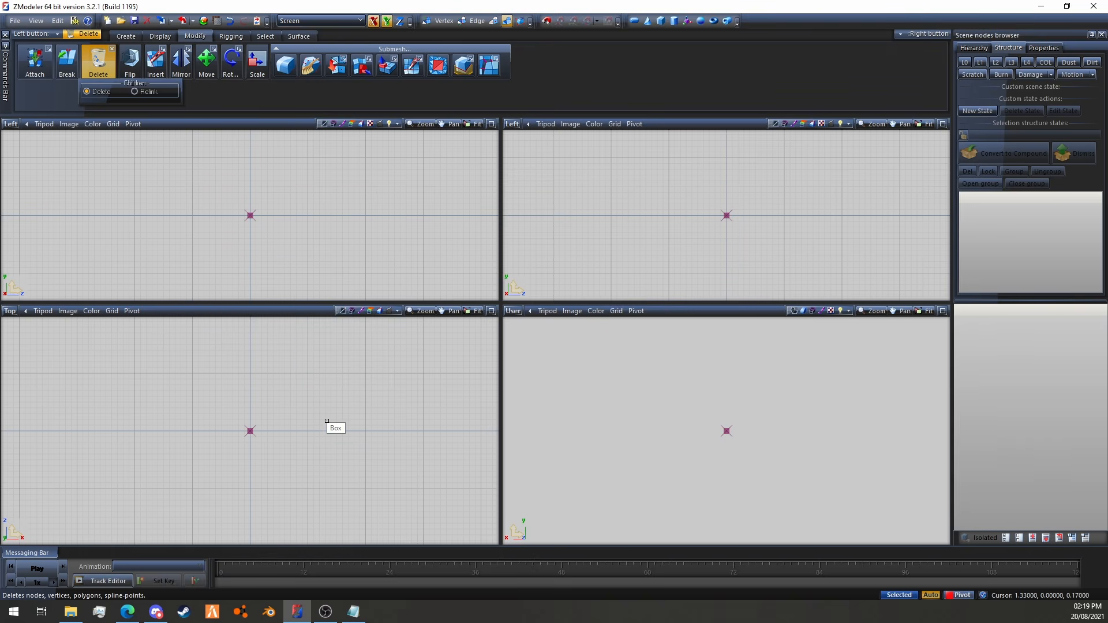
key(Escape)
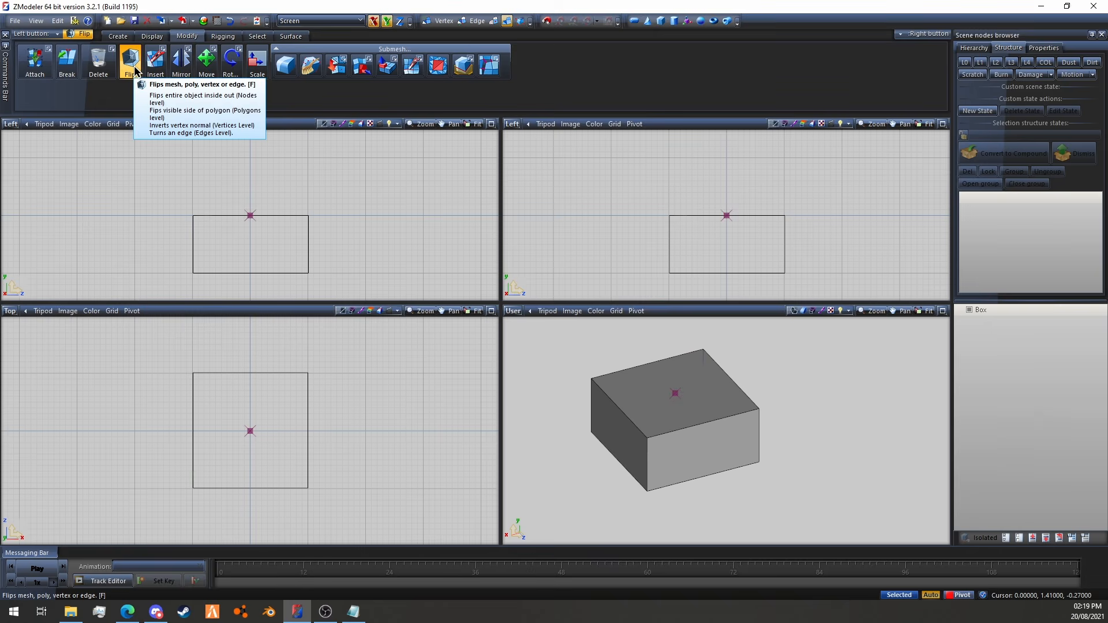
Flip the whole box inside out with the Flip tool and flip several of its polygons one by one at polygon level
click(671, 420)
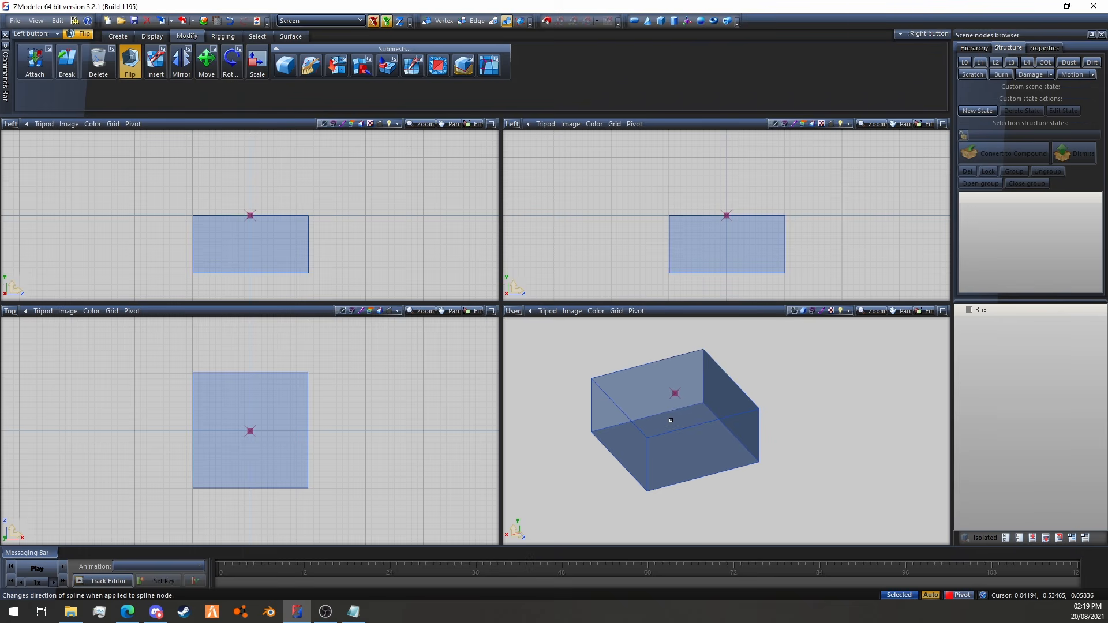
click(493, 20)
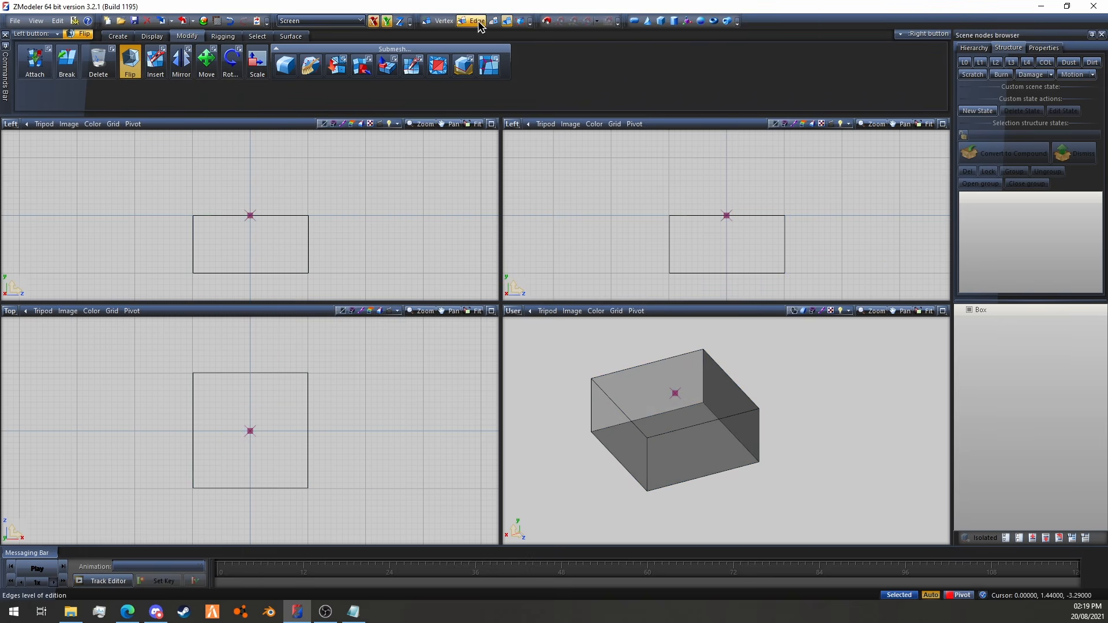
click(731, 395)
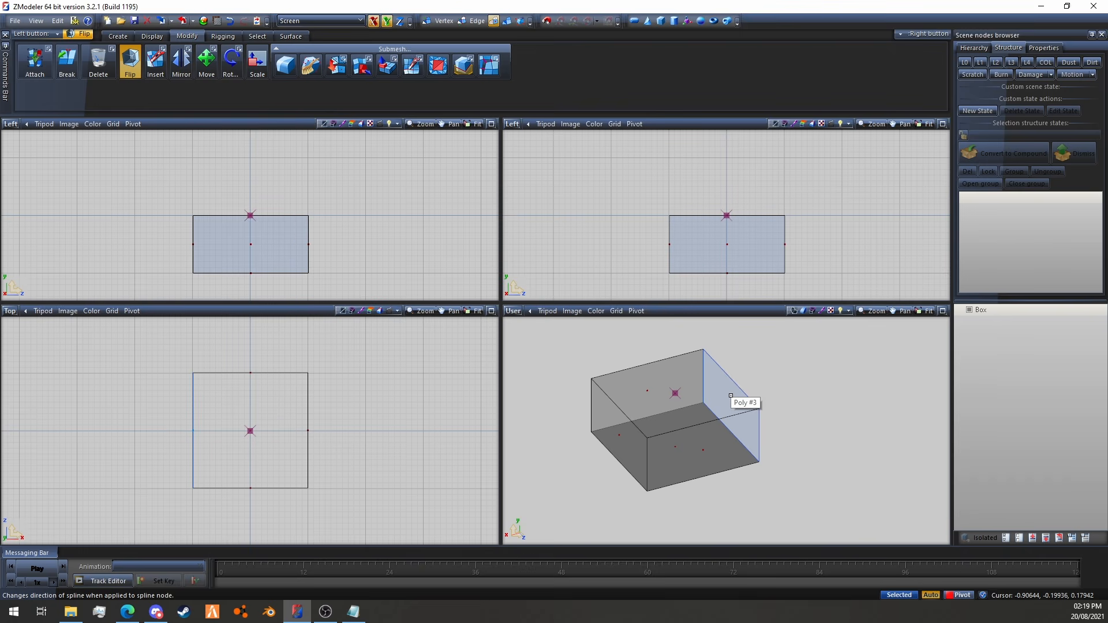
click(704, 453)
click(621, 439)
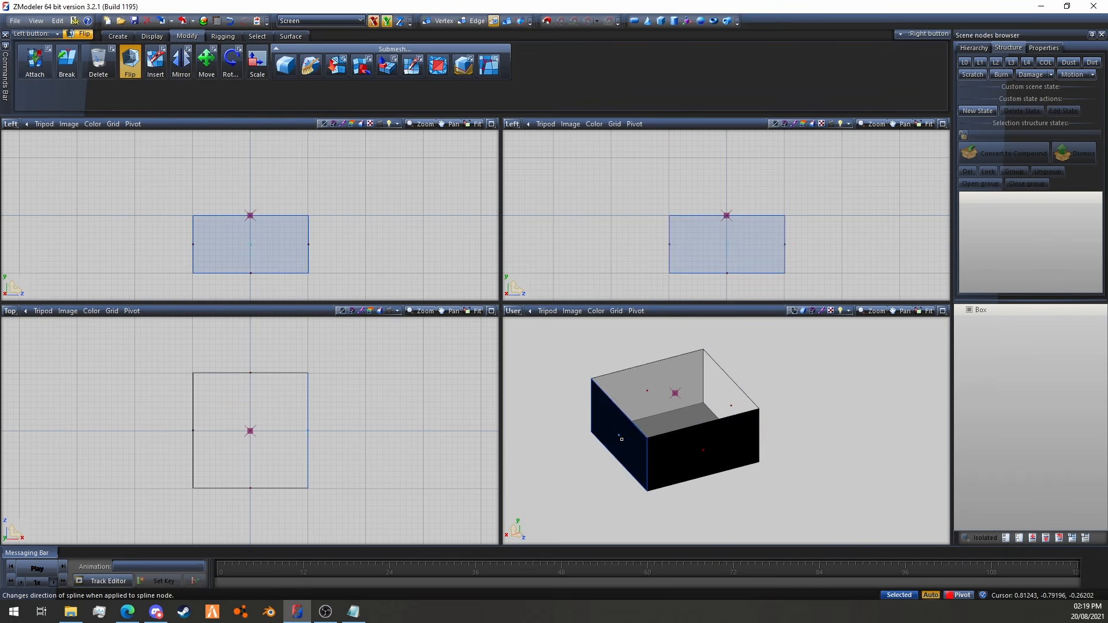
click(681, 420)
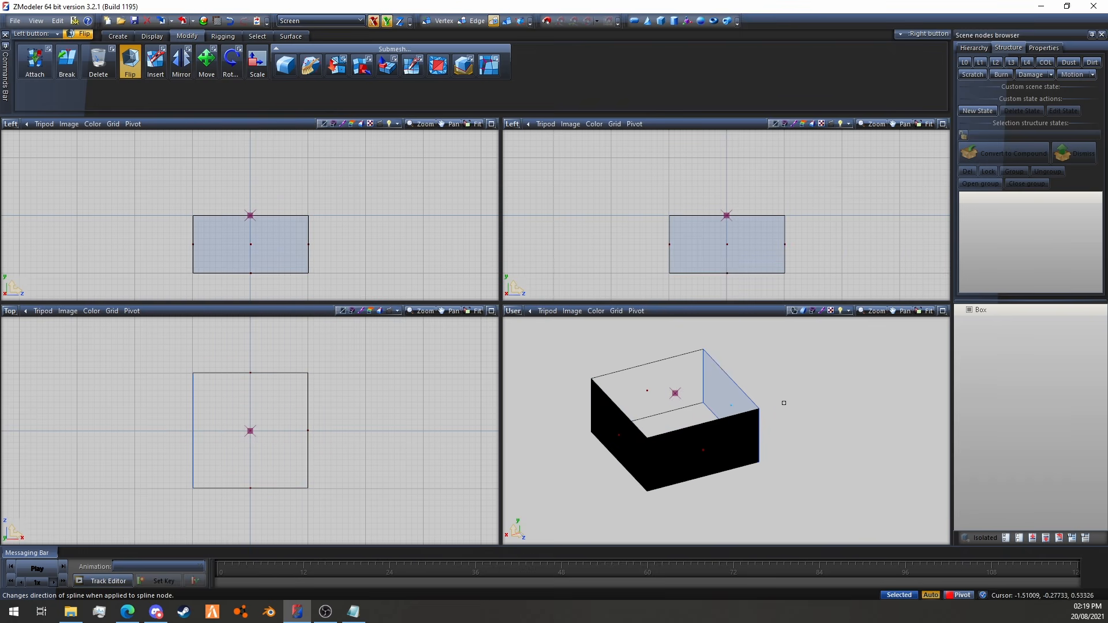
Select all of the box's polygons, flip them together in selected mode, and return to object level
middle_drag(783, 402, 906, 471)
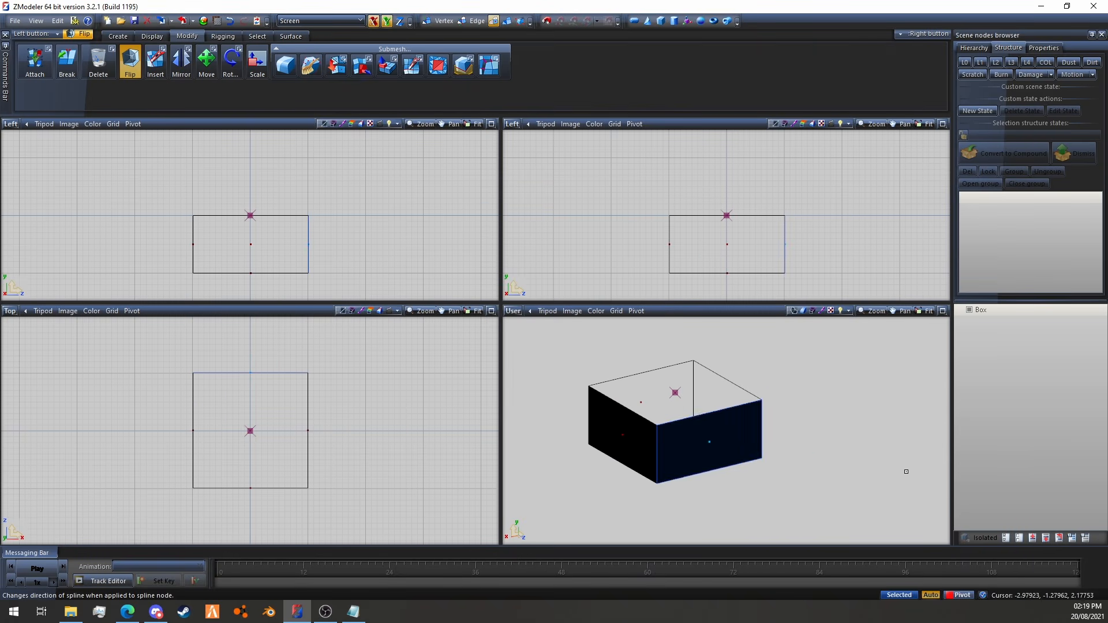
drag(868, 500, 533, 319)
drag(800, 406, 836, 439)
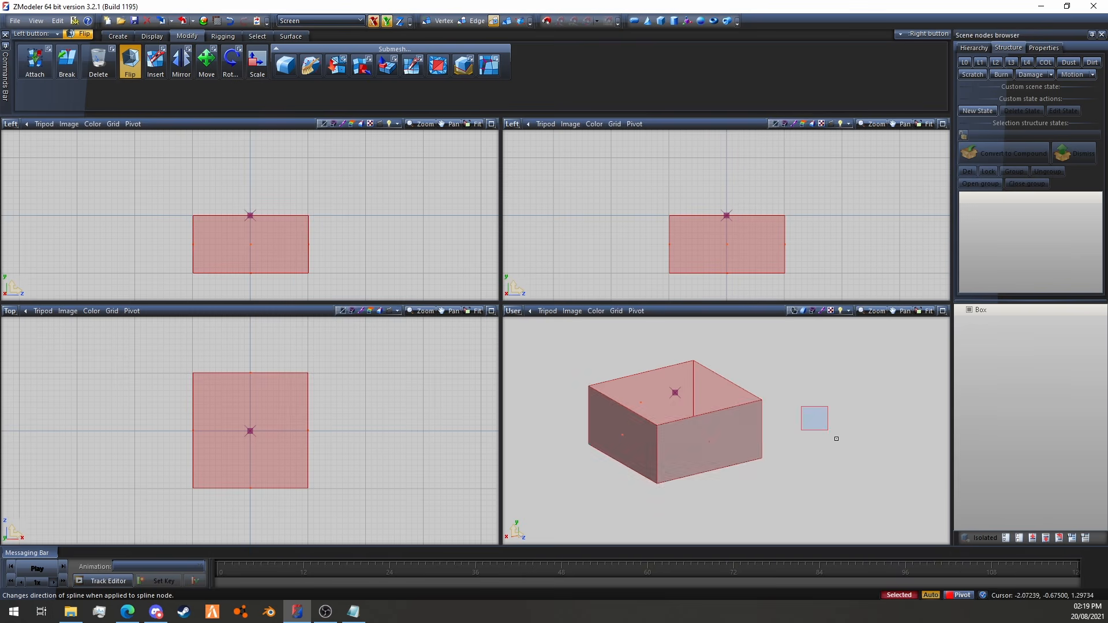
click(507, 21)
click(725, 403)
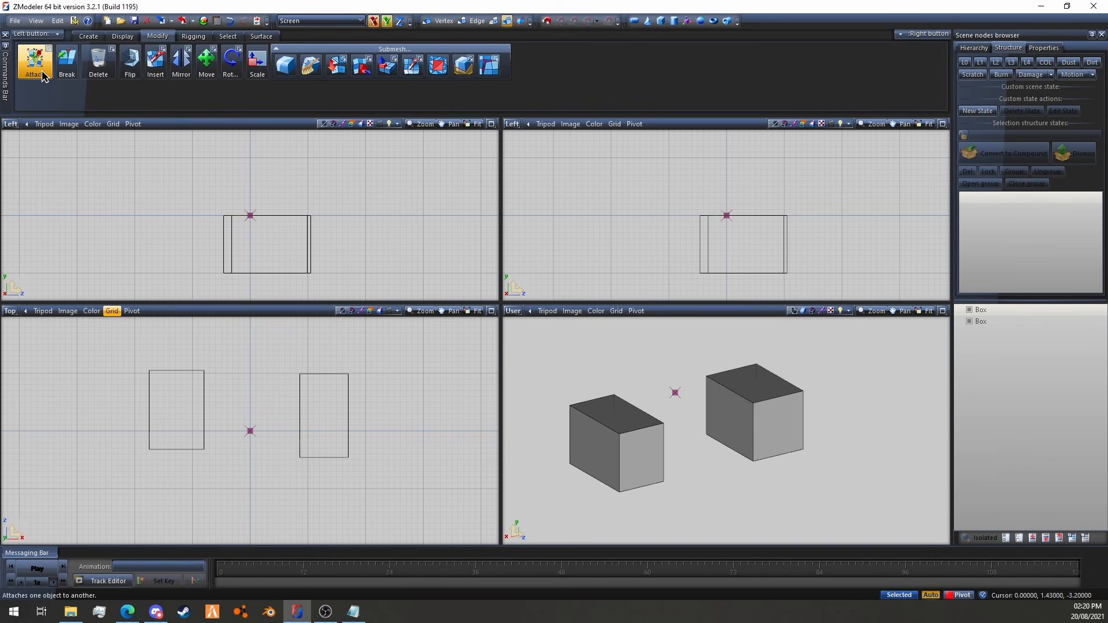
Attach the wider box to the narrower one using the Attach tool with Relink Children selected
click(35, 62)
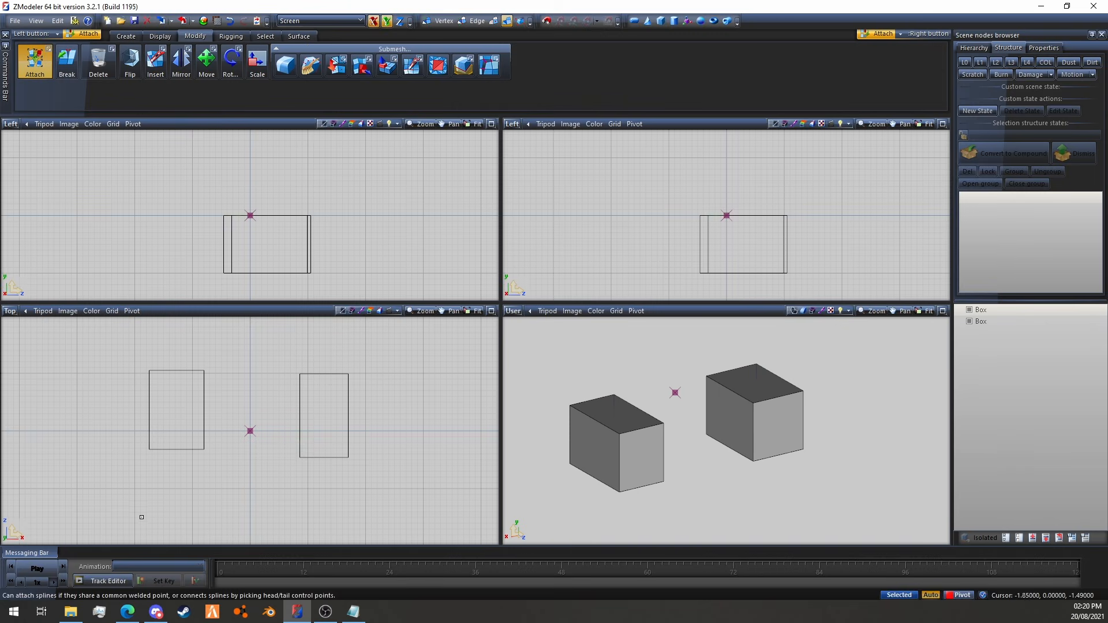
click(49, 48)
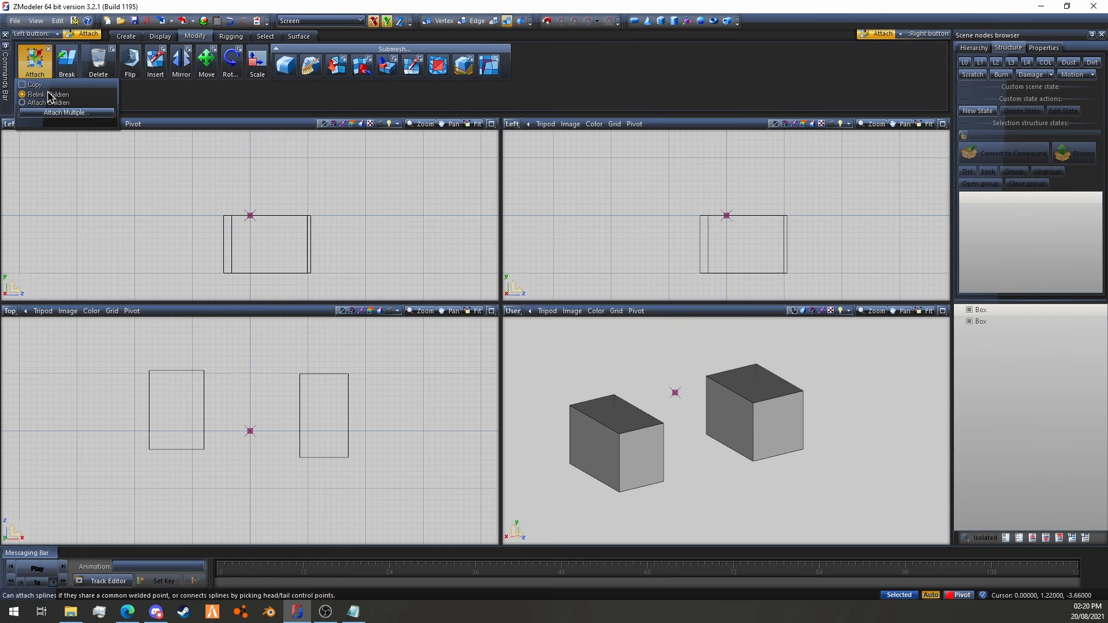
click(52, 50)
click(52, 51)
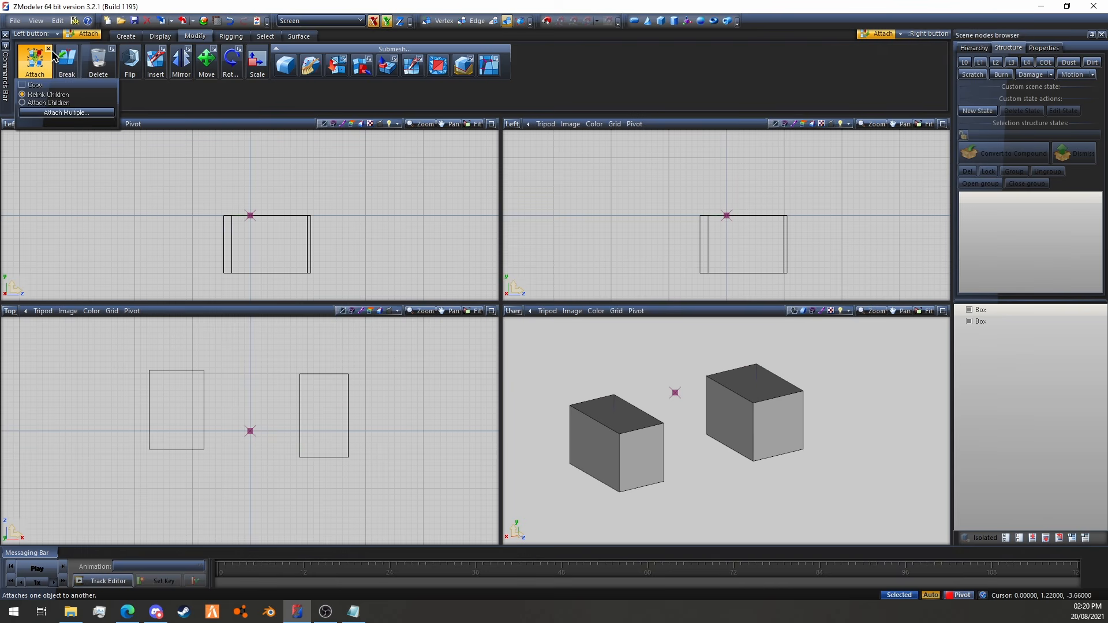
click(52, 51)
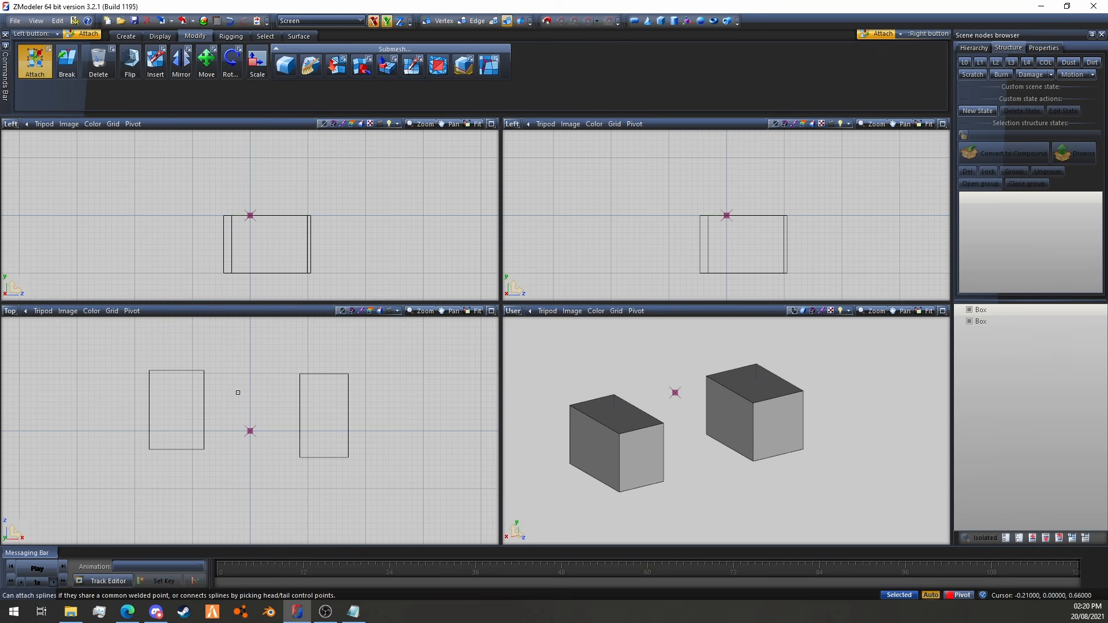
click(186, 388)
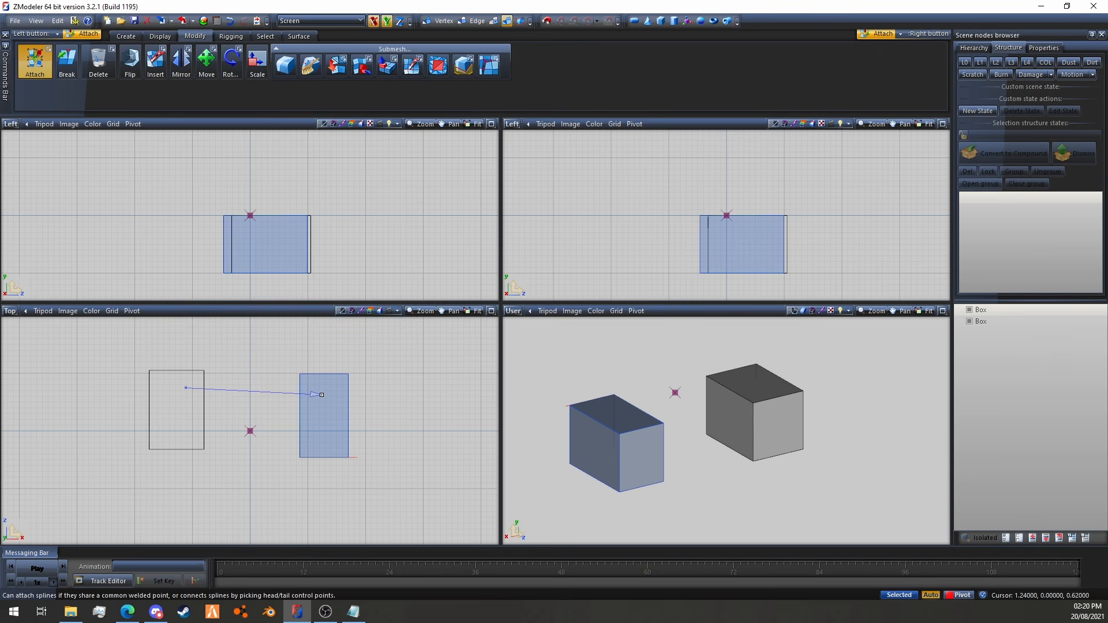
click(322, 395)
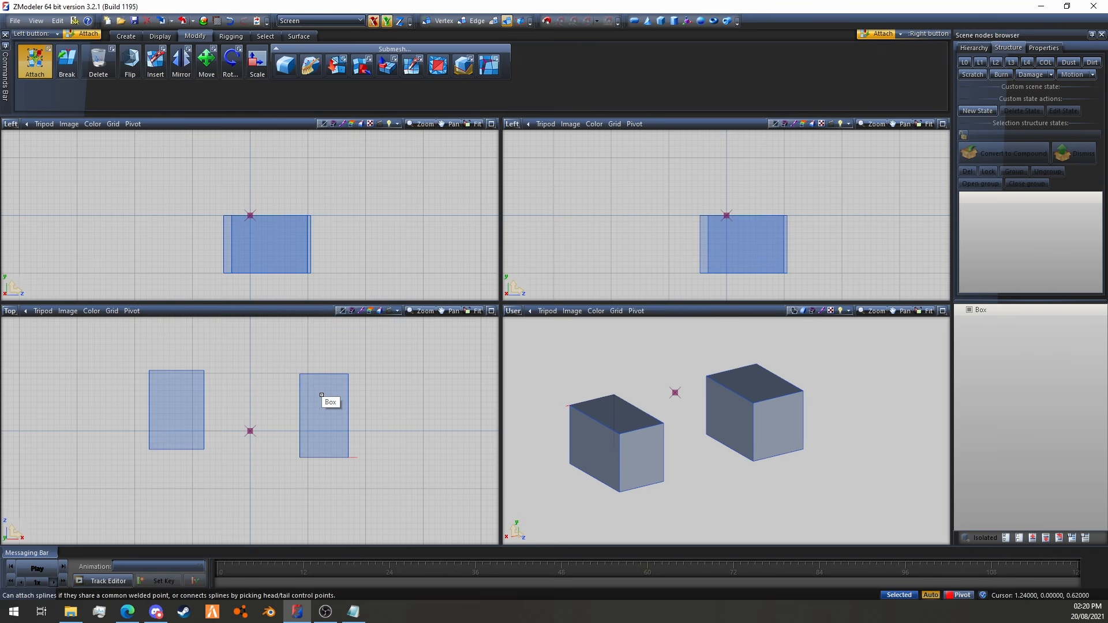
click(157, 399)
click(255, 390)
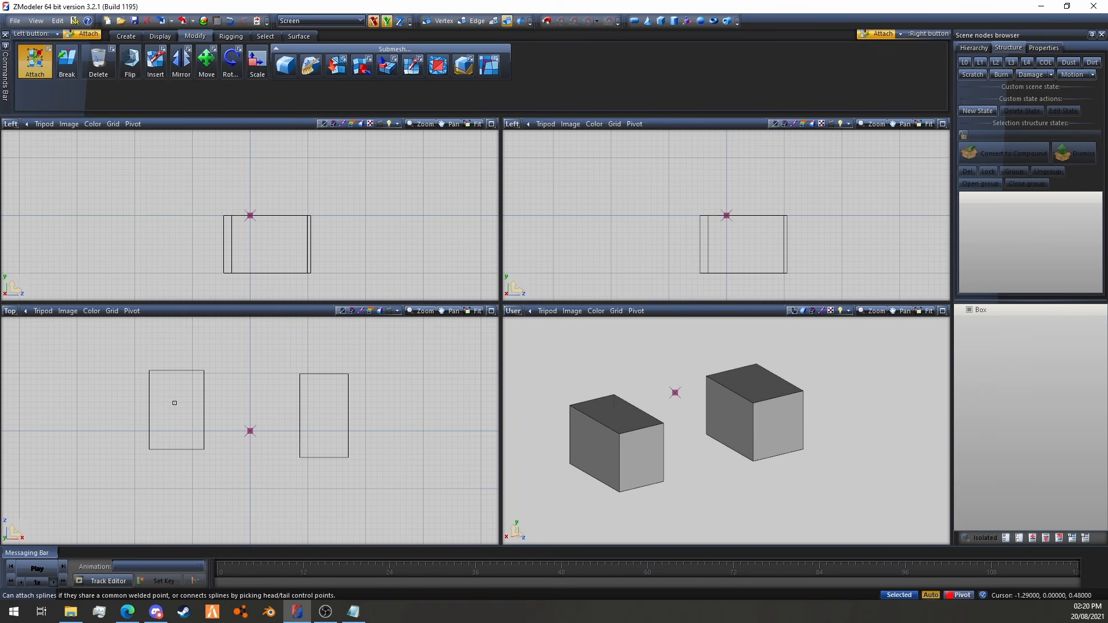
Undo the attach and link one box as a child of the other in the scene nodes list
click(231, 22)
click(984, 317)
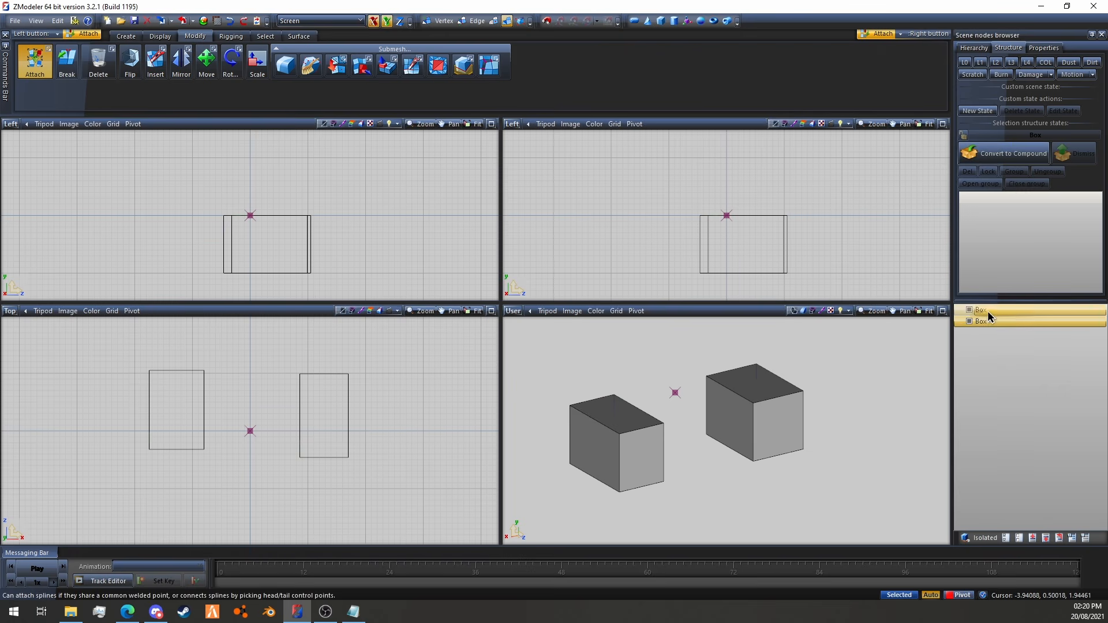
drag(988, 316, 961, 313)
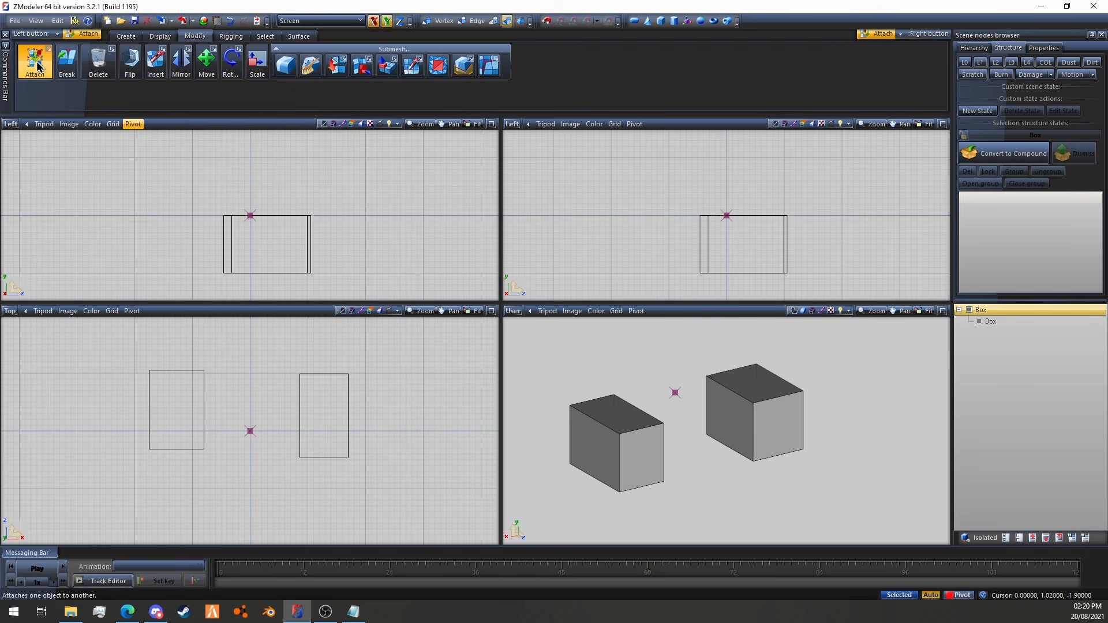
Try attaching the linked parent and child boxes with the Attach Children option, and undo the result
click(49, 49)
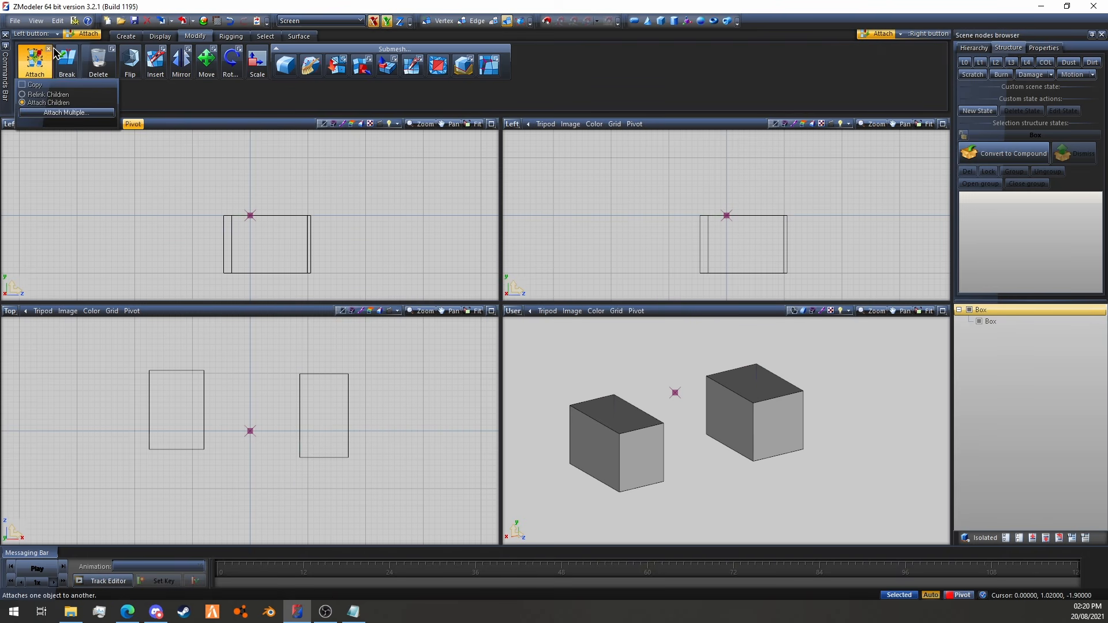
click(324, 405)
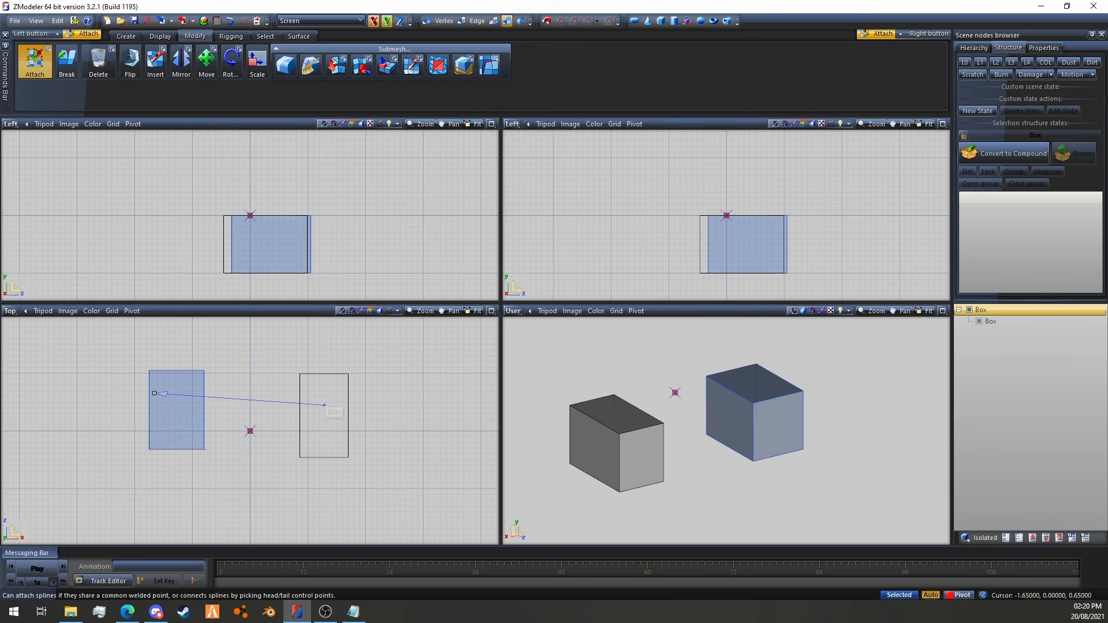
click(154, 393)
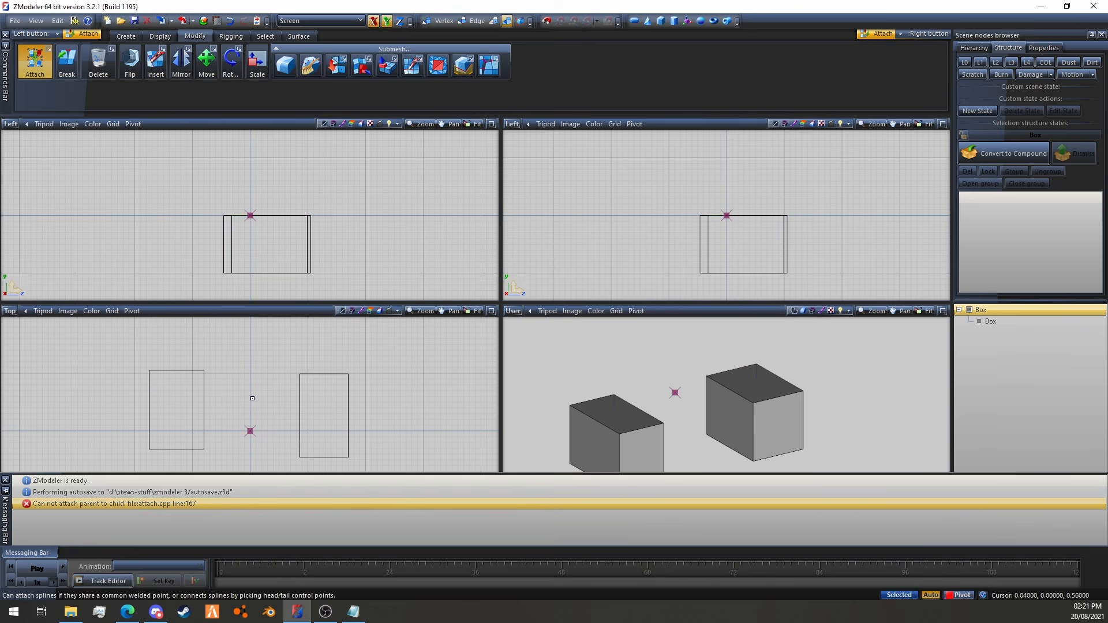
click(326, 399)
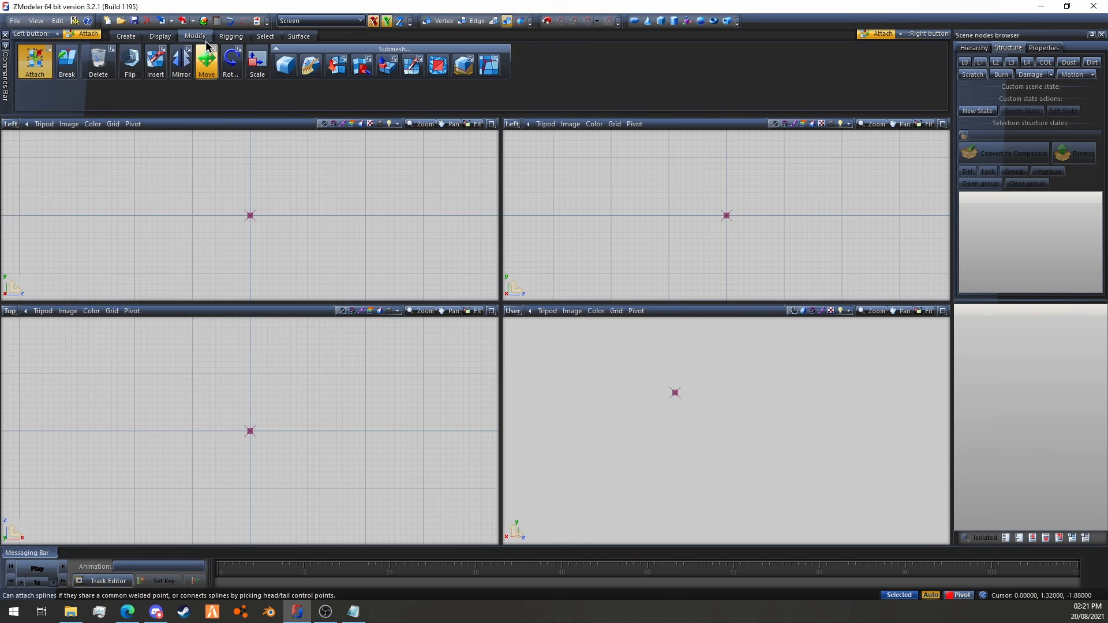
click(229, 20)
Enable the Copy option for the Attach tool and reactivate the tool
click(48, 50)
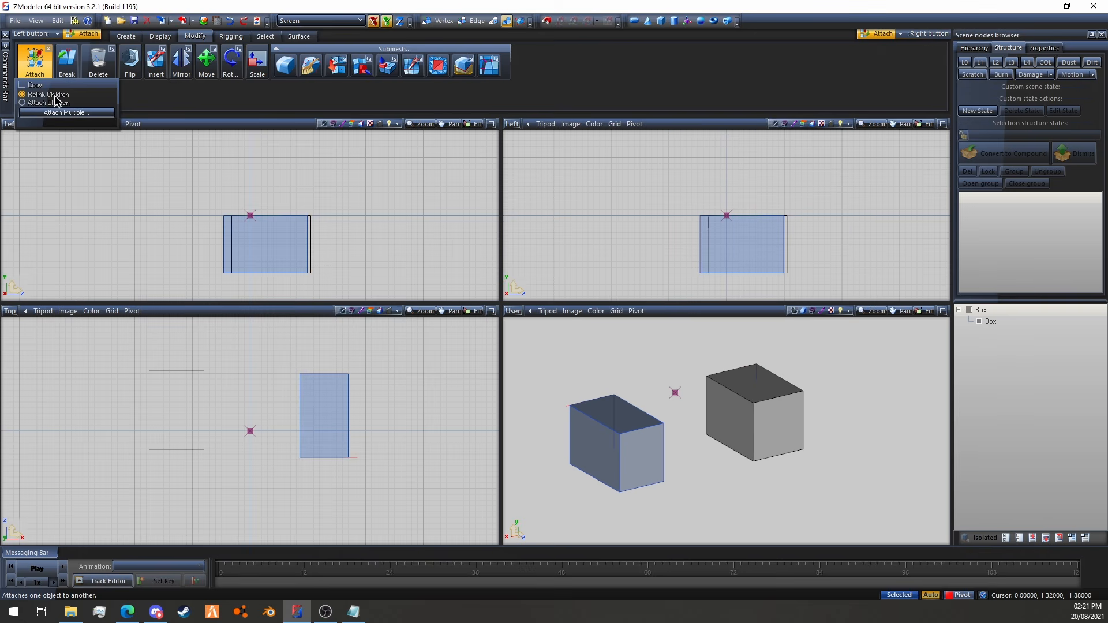
click(23, 84)
click(48, 54)
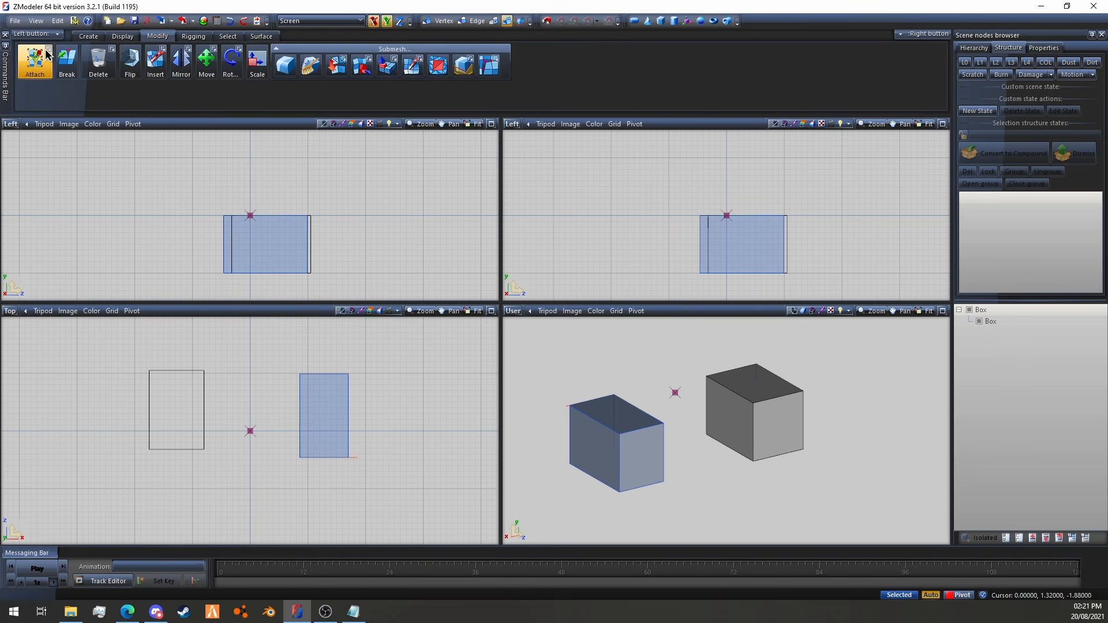
click(48, 55)
click(170, 376)
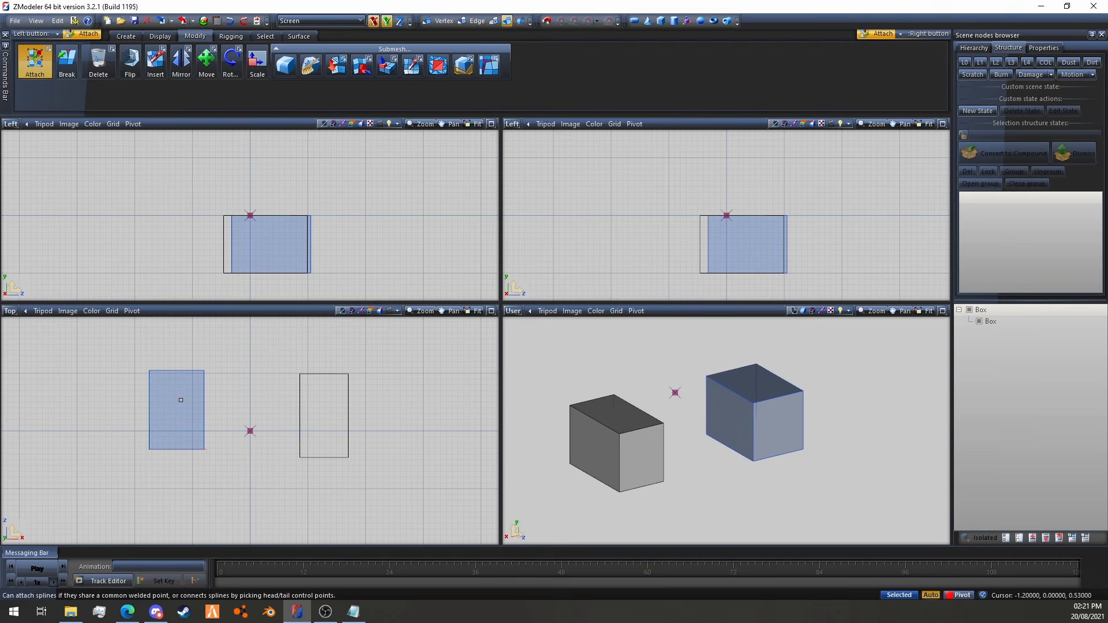
Unlink the child box in the scene nodes list and attach the wider box to the narrower one as a copy
click(983, 311)
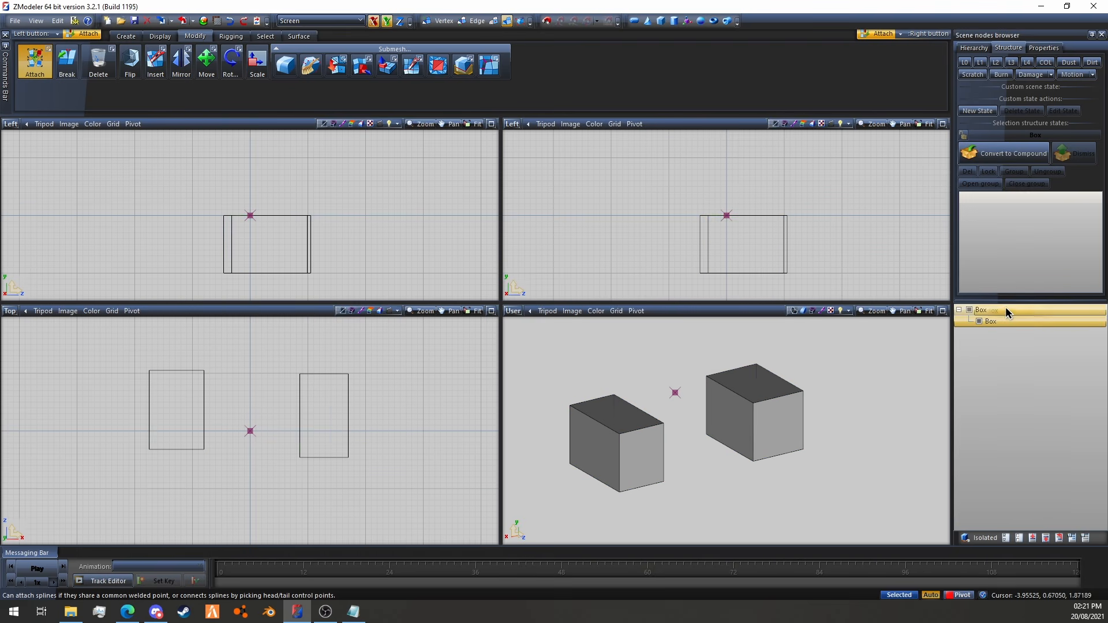
drag(1005, 307, 995, 404)
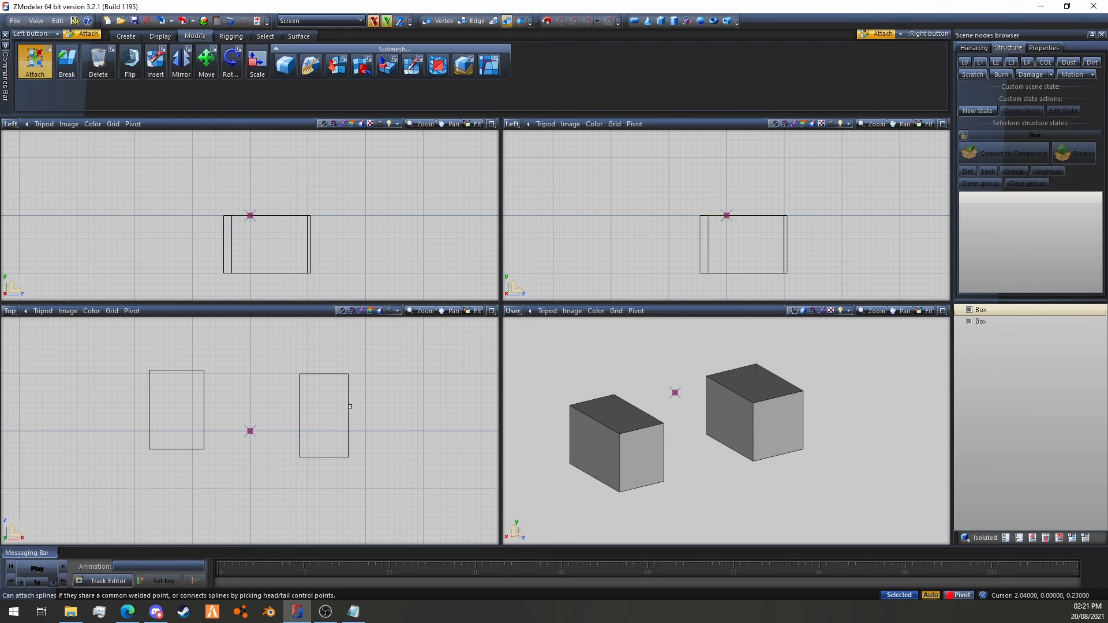
click(183, 388)
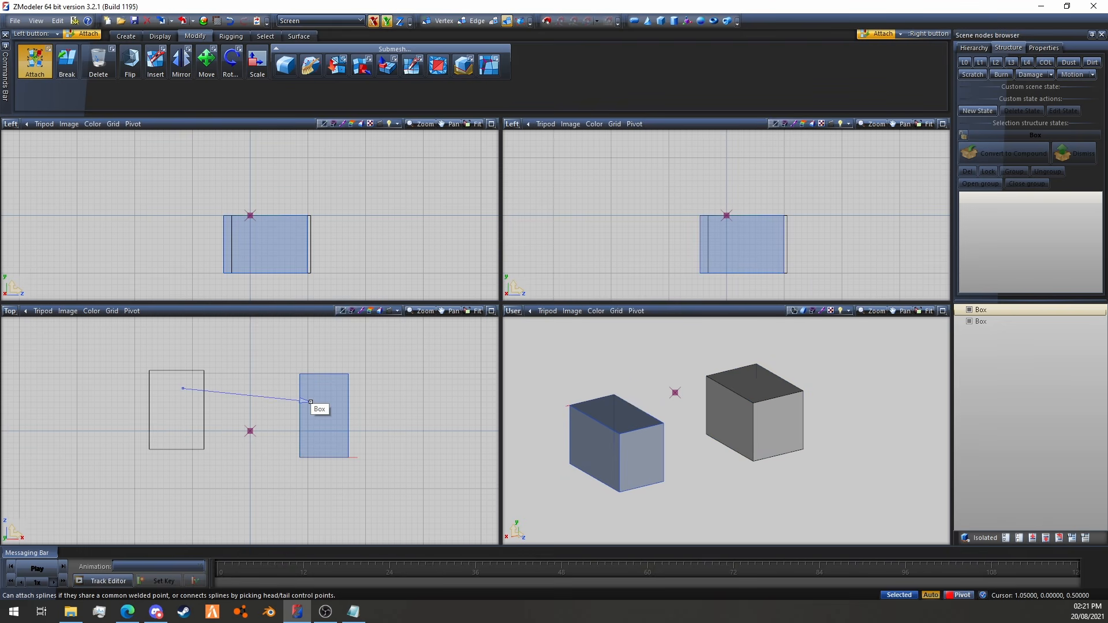
click(310, 401)
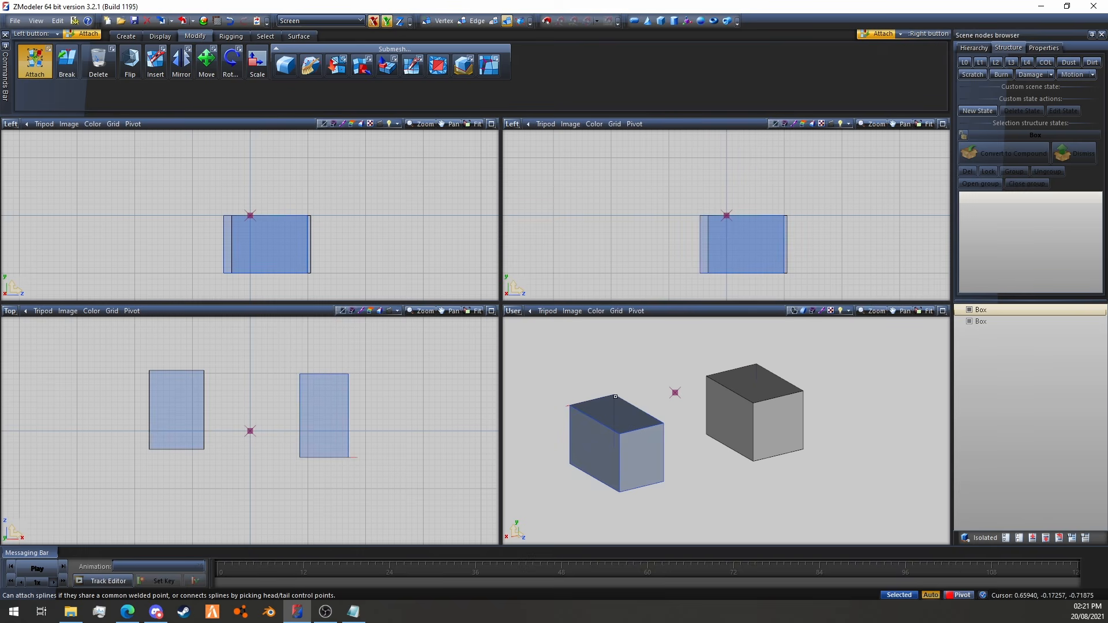
Hide and show the boxes in the scene nodes list to check which geometry each contains
click(968, 314)
click(968, 314)
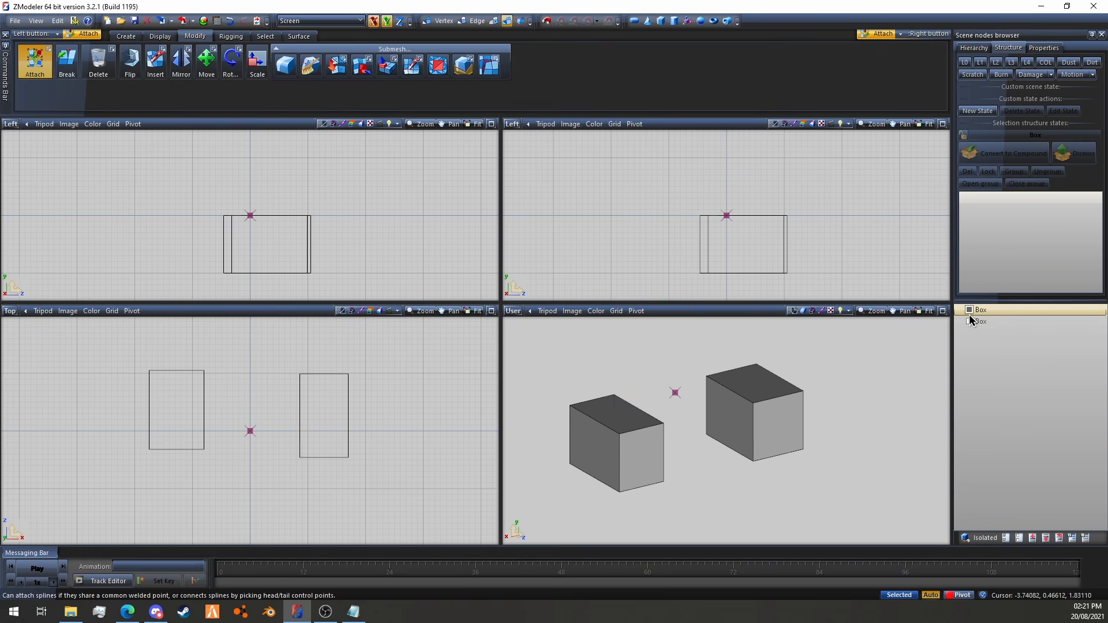
click(968, 314)
click(968, 319)
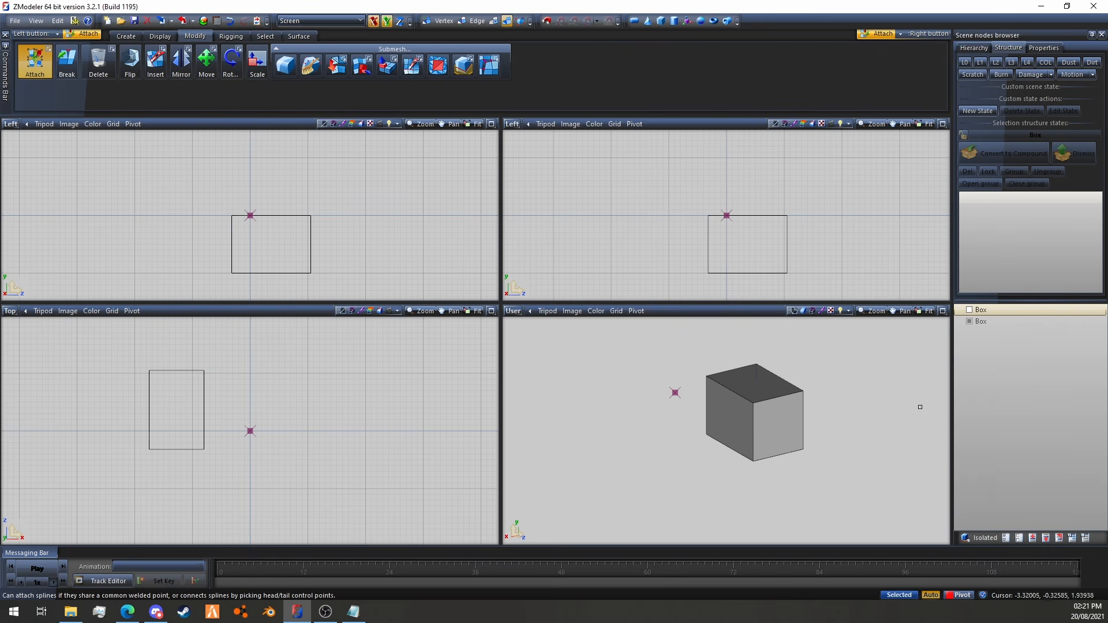
click(969, 310)
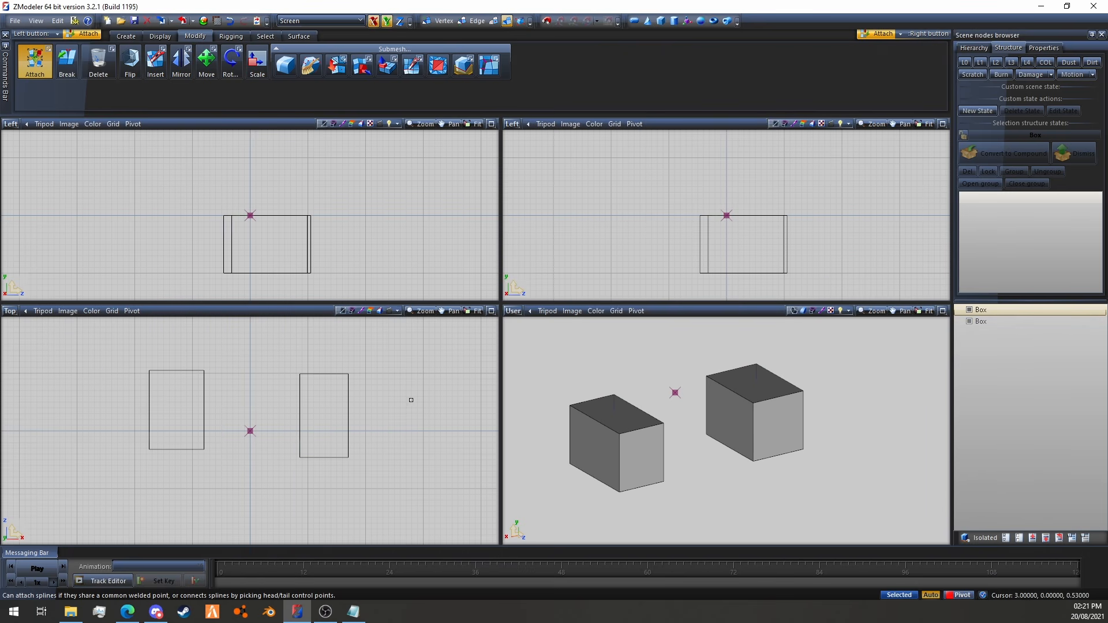
Examine the Attach tool's options, including Attach Multiple
click(49, 49)
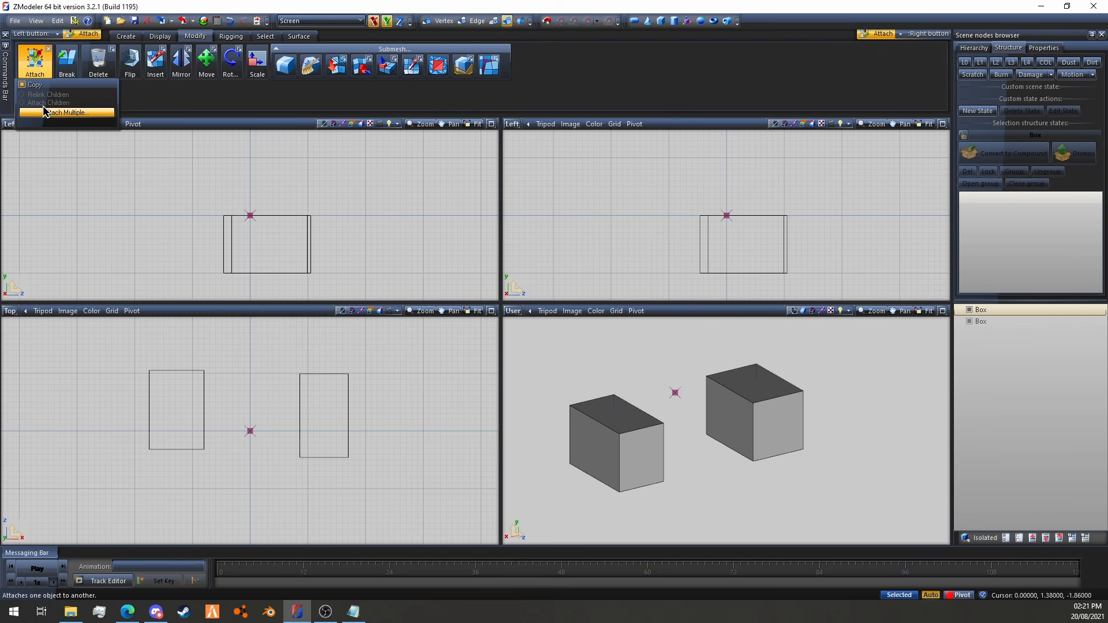
click(49, 50)
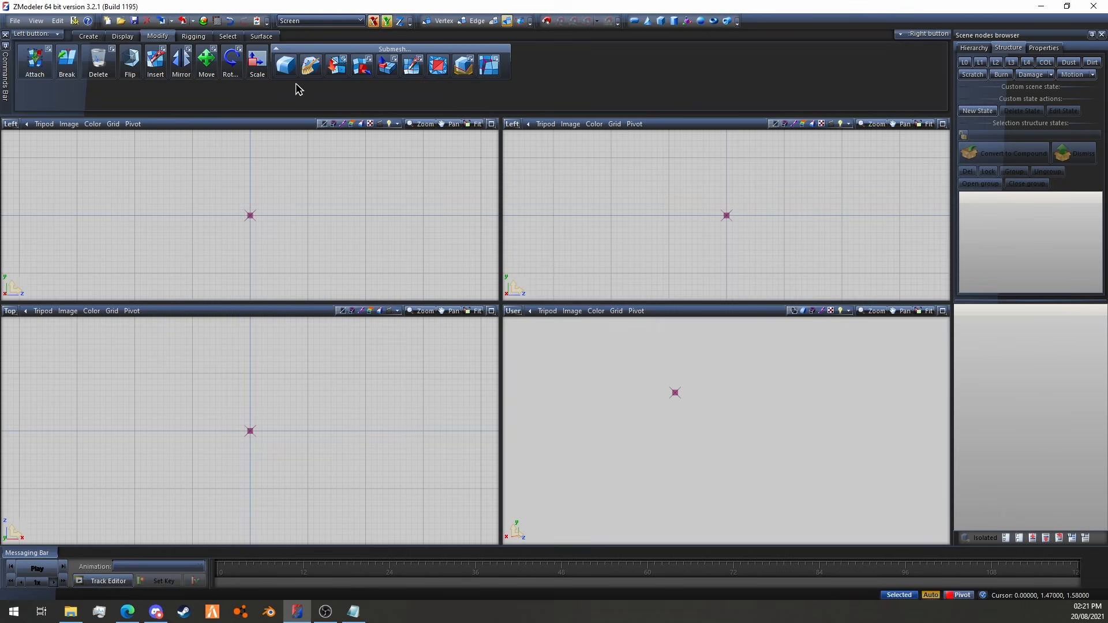
Create a box with sides of about 2 units centred on the origin in the Top view
click(264, 37)
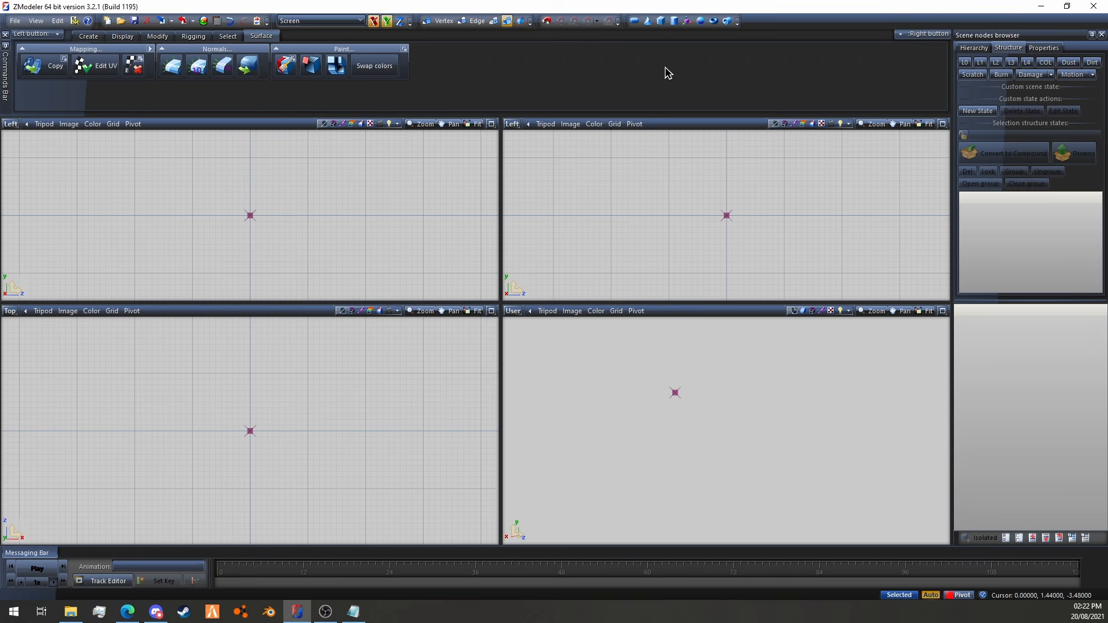
click(661, 20)
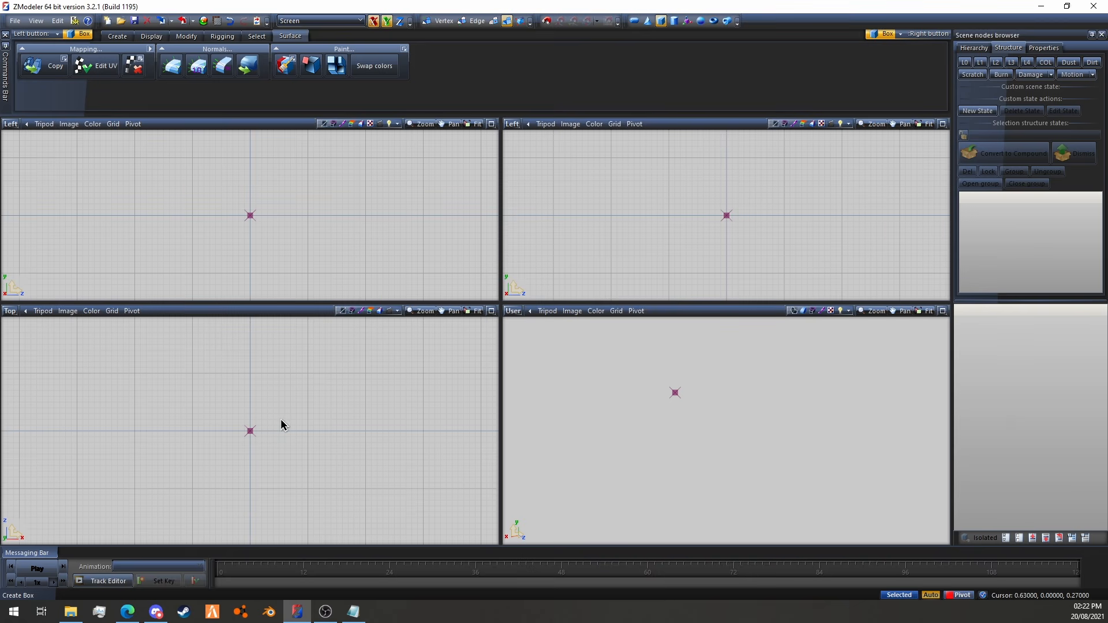
drag(191, 373, 307, 488)
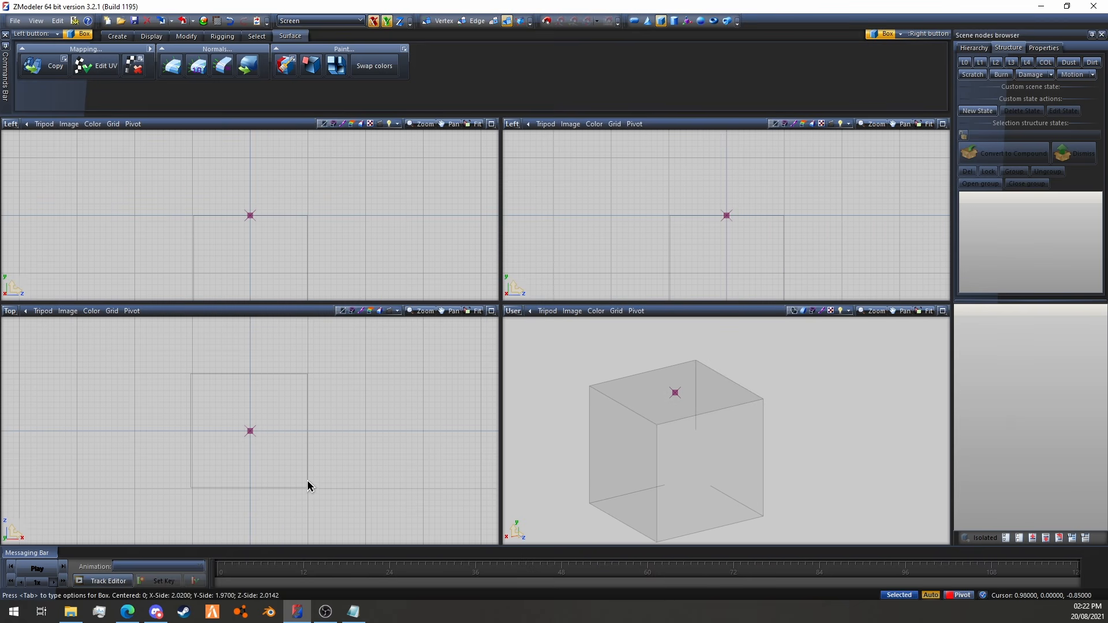
key(Tab)
click(332, 571)
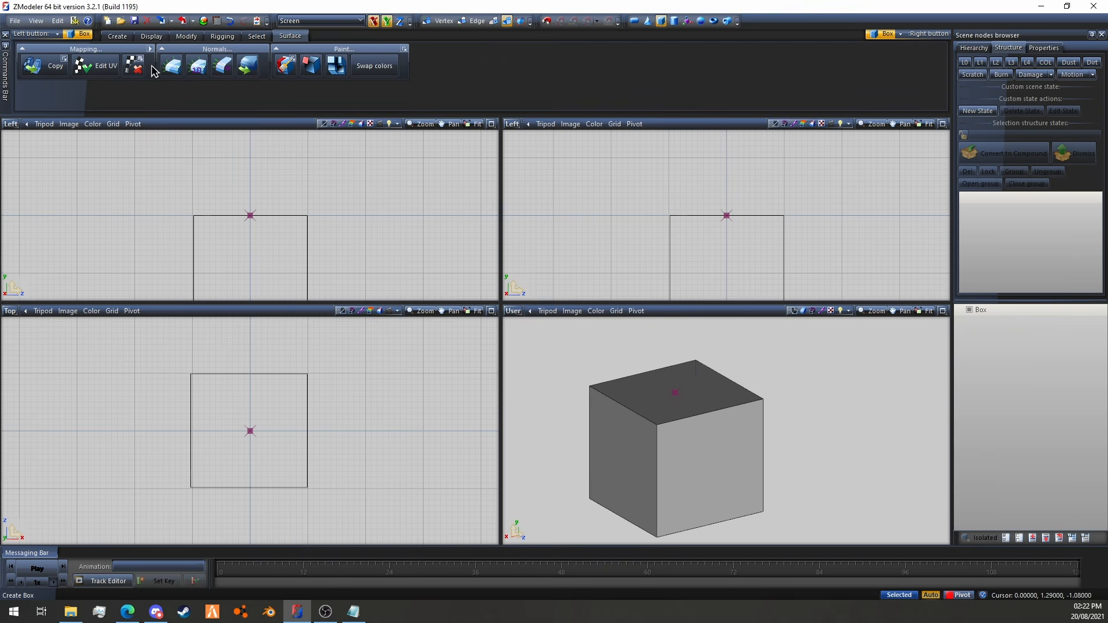
click(185, 37)
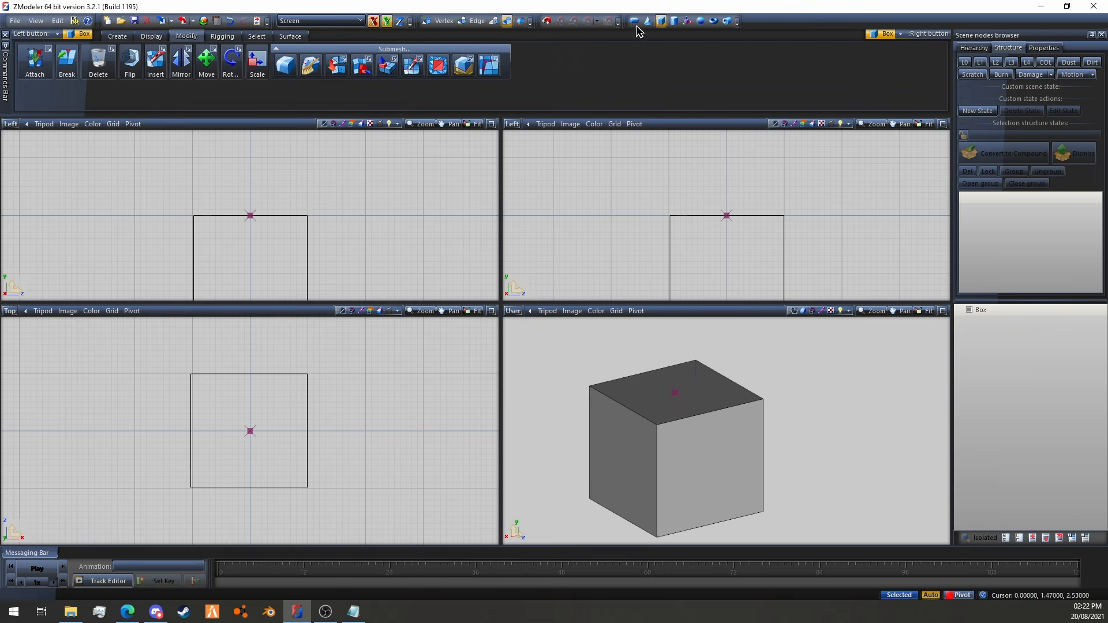
click(660, 20)
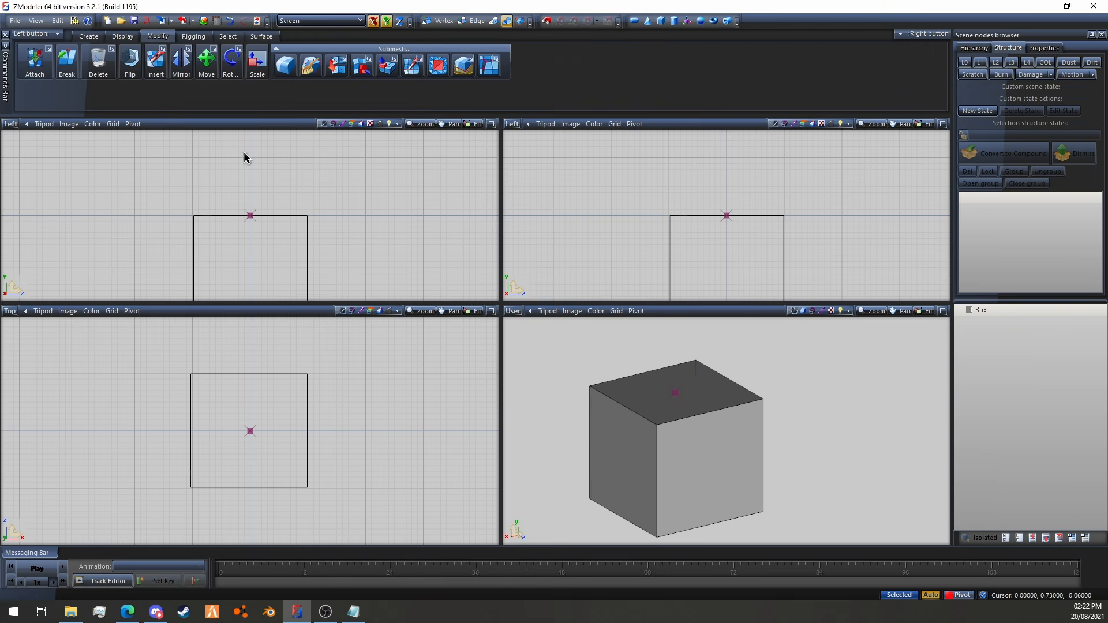
Create a new material in the Material Browser and name it "Box"
click(206, 23)
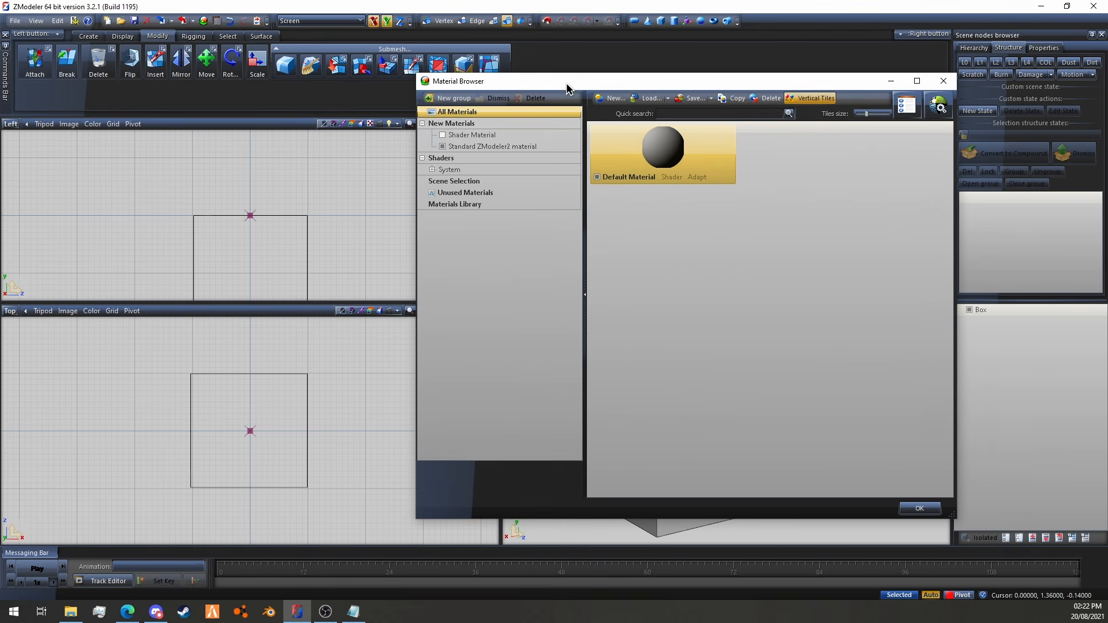
drag(567, 87, 489, 85)
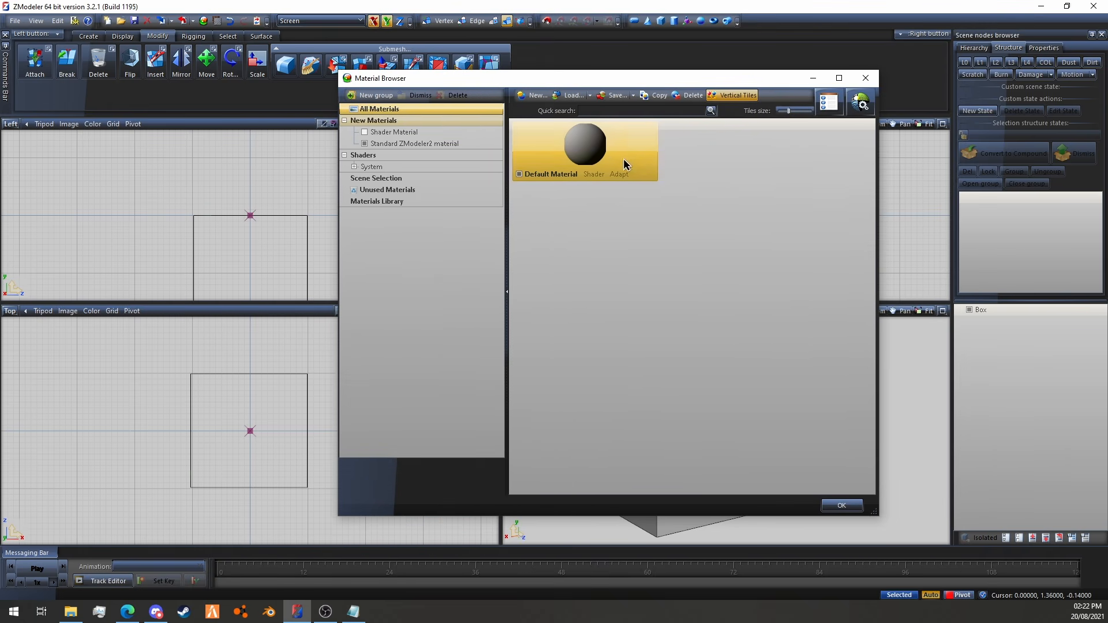
click(656, 95)
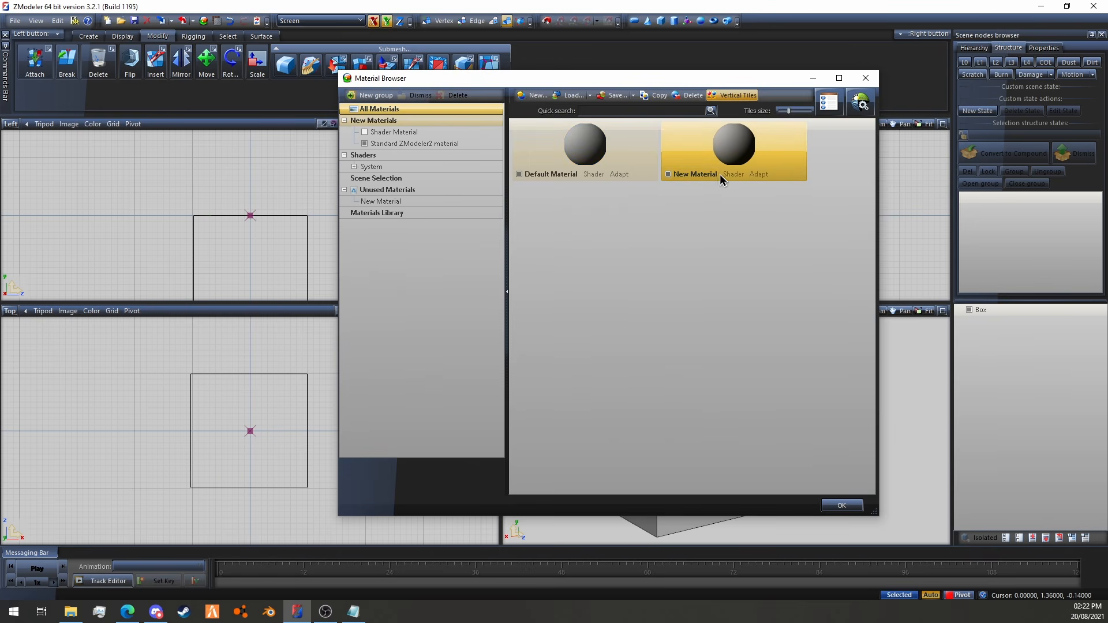
key(ctrl+a)
text(Box)
key(Return)
Apply the GTAV vehicle_mesh preset to the Box material
click(860, 102)
mouse_move(882, 138)
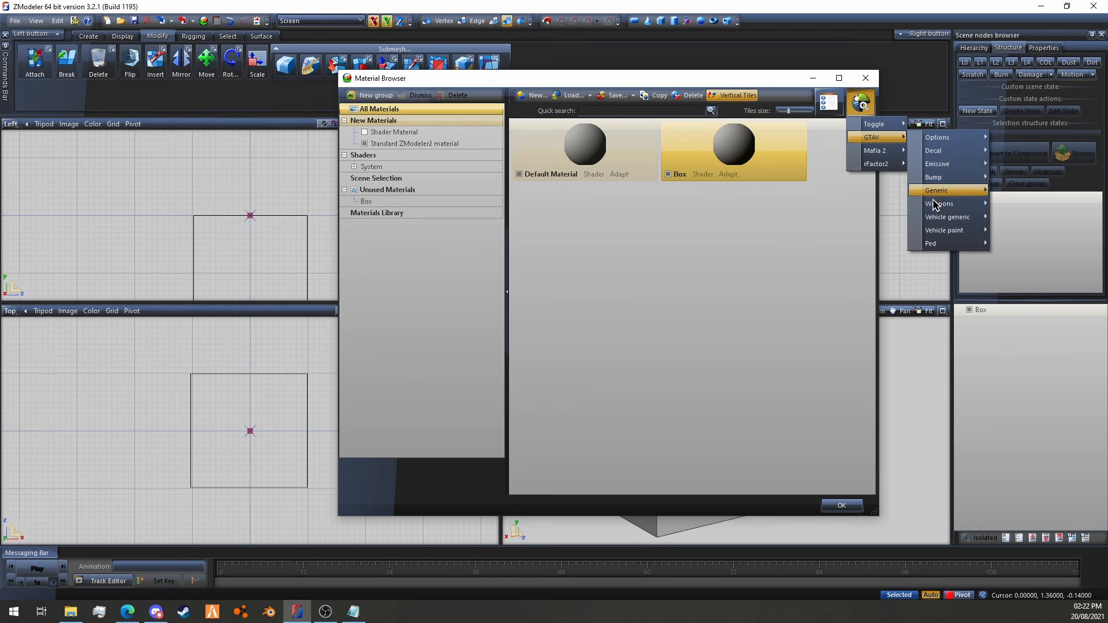
mouse_move(932, 222)
click(819, 246)
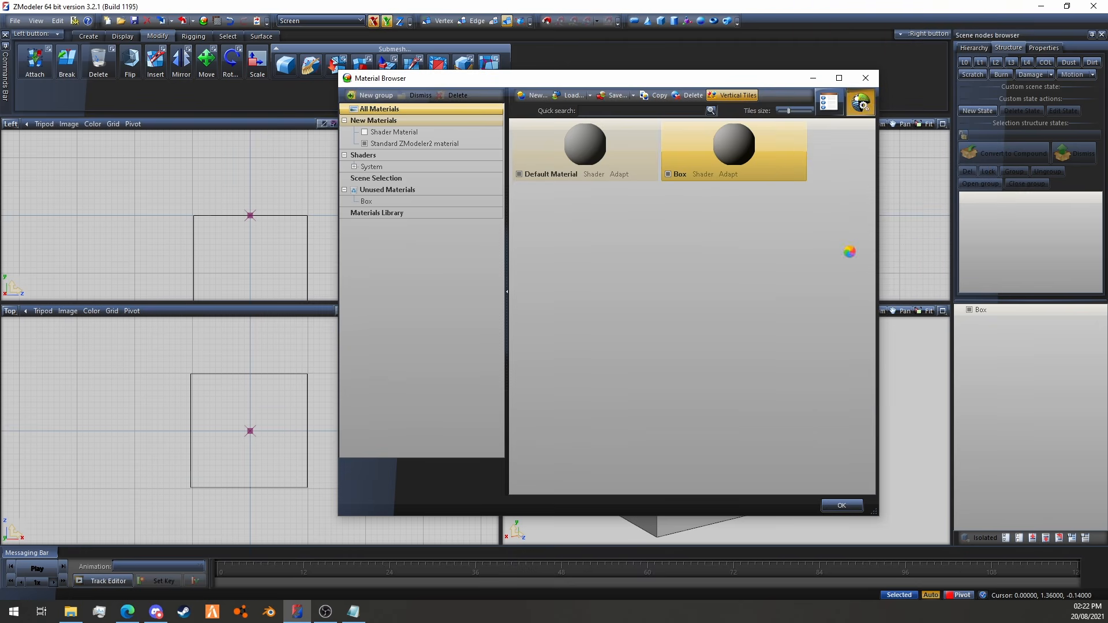
Select the cube and assign the Box material to it from the Material Browser
drag(148, 345, 357, 542)
drag(714, 157, 413, 191)
drag(733, 147, 416, 190)
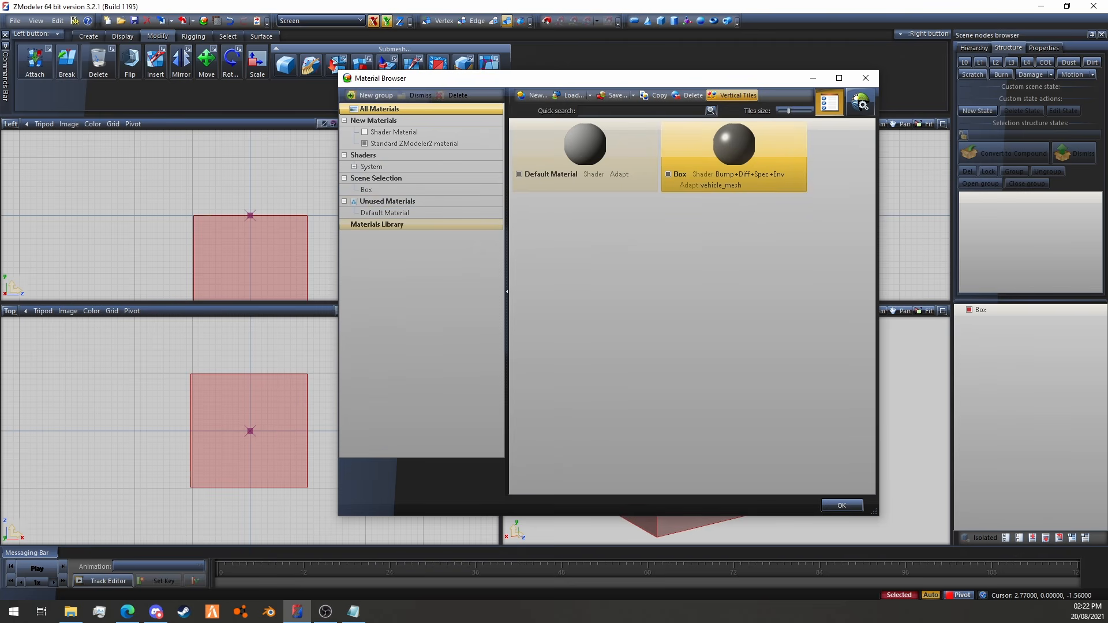
Load vehicle_generic_detail2.png from the (A) vehshare.ytd textures as the Box material's DETAIL texture map
drag(1107, 78, 490, 65)
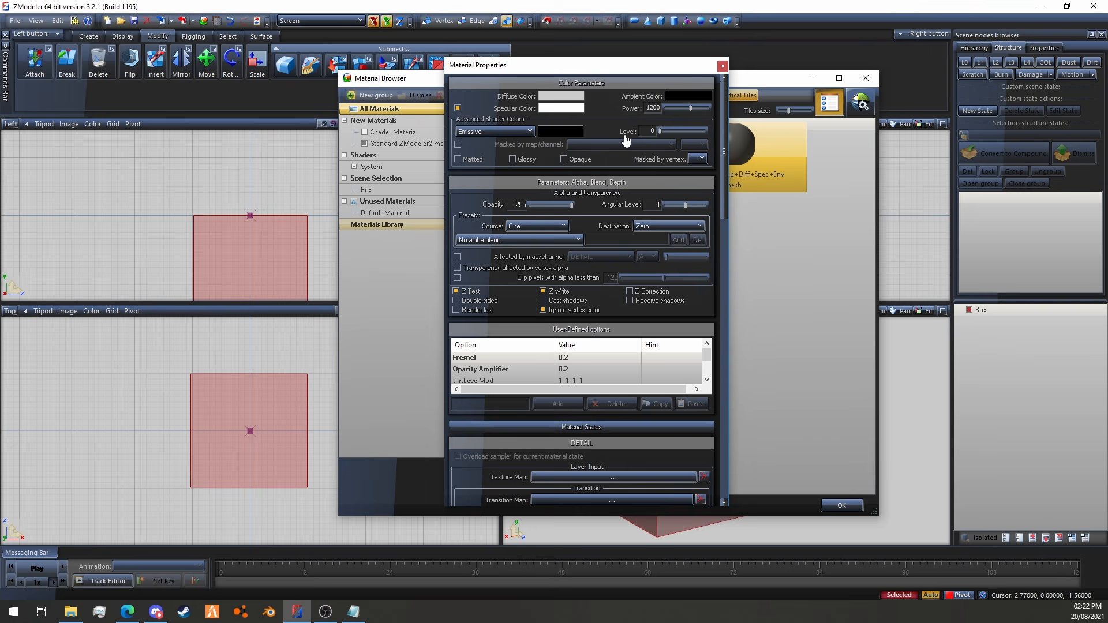
click(625, 480)
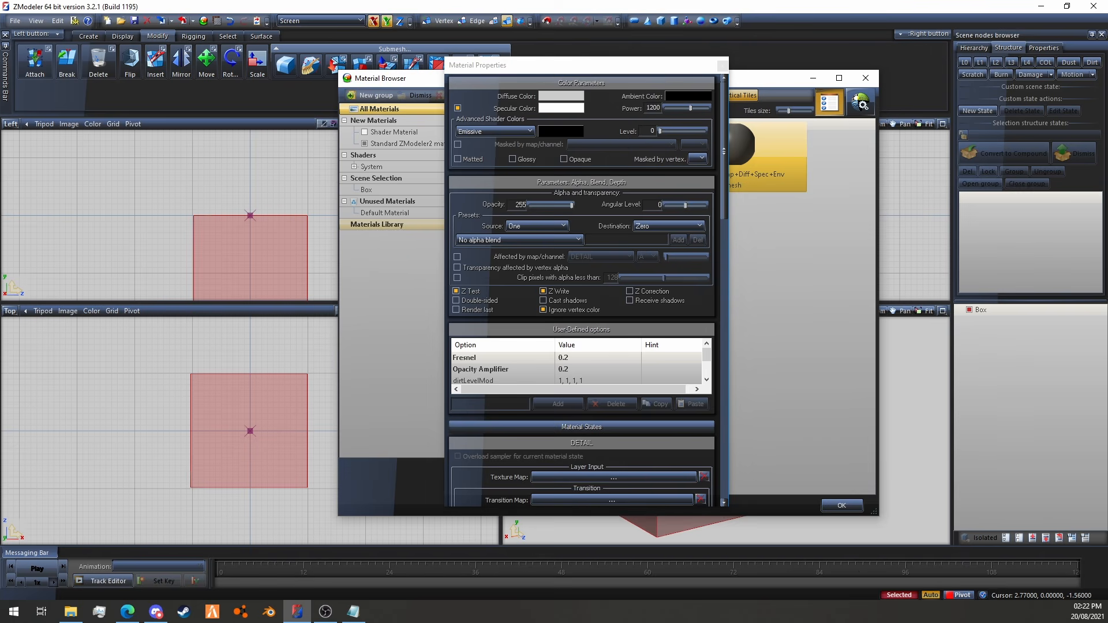
click(635, 160)
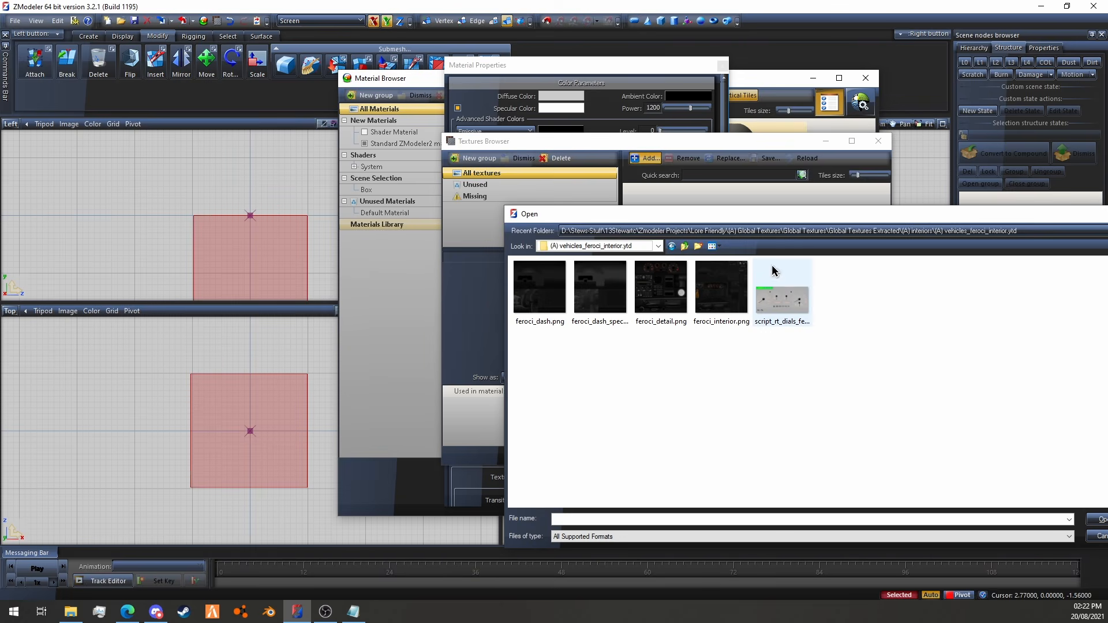
click(579, 247)
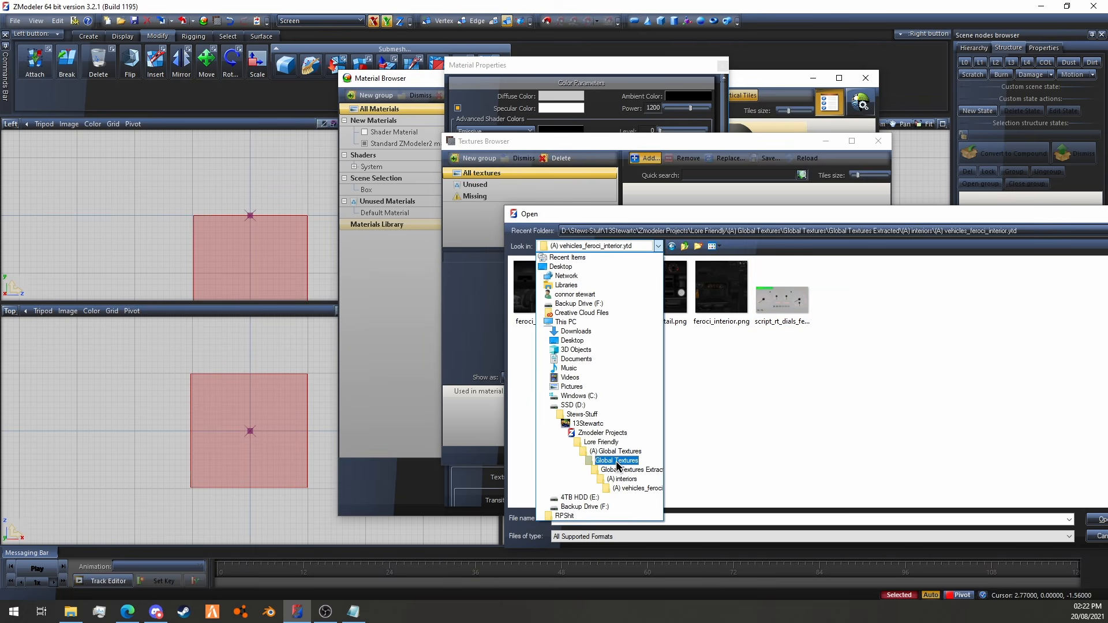
click(612, 451)
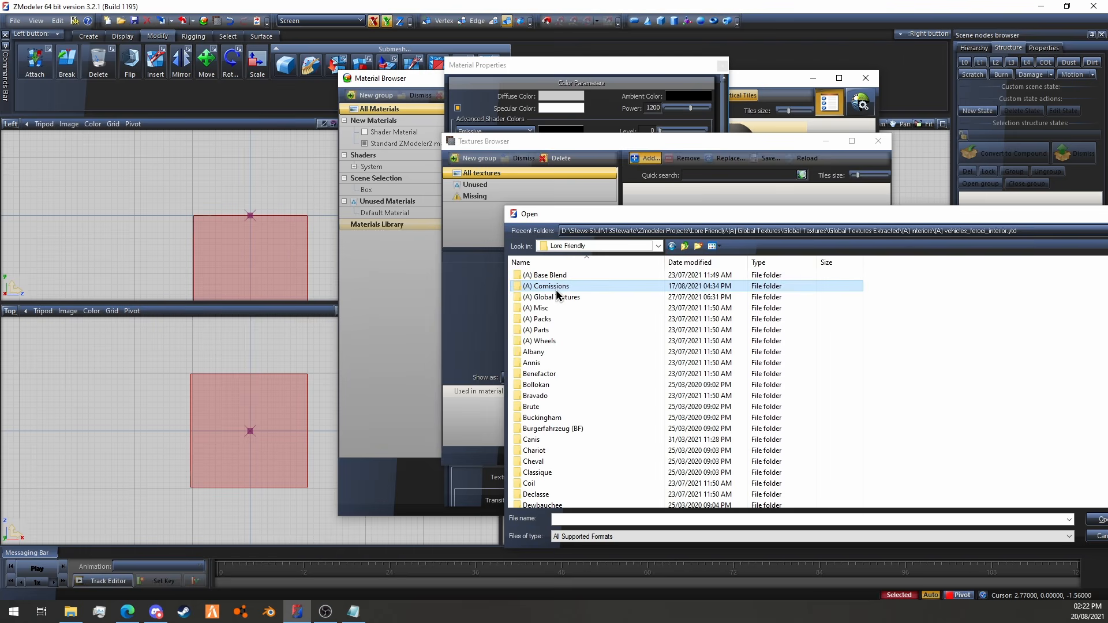
double_click(558, 297)
double_click(563, 277)
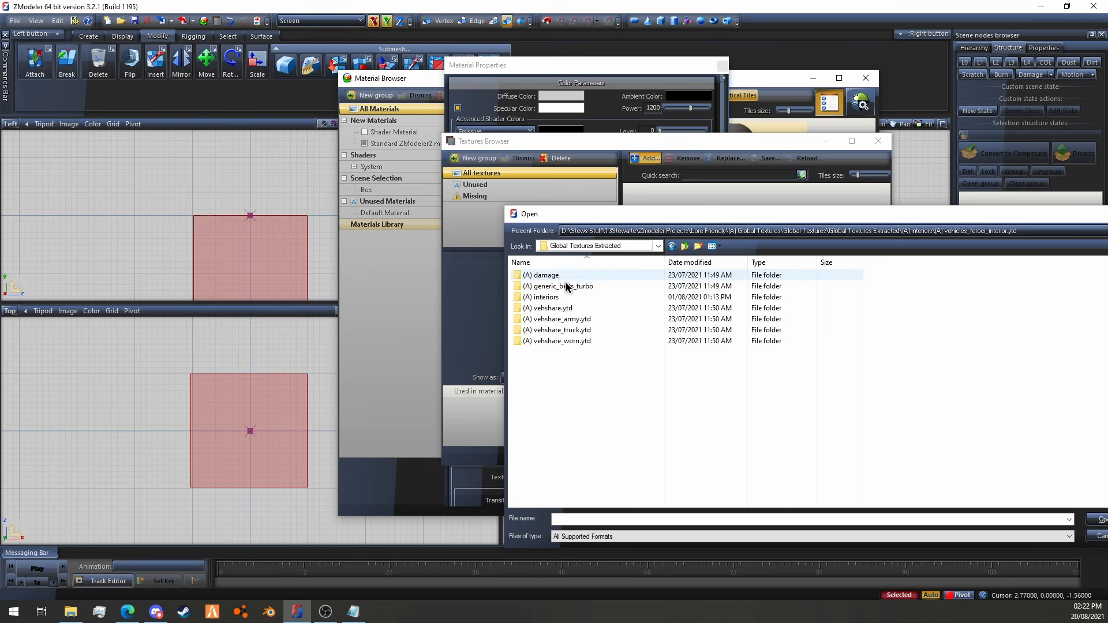
double_click(561, 308)
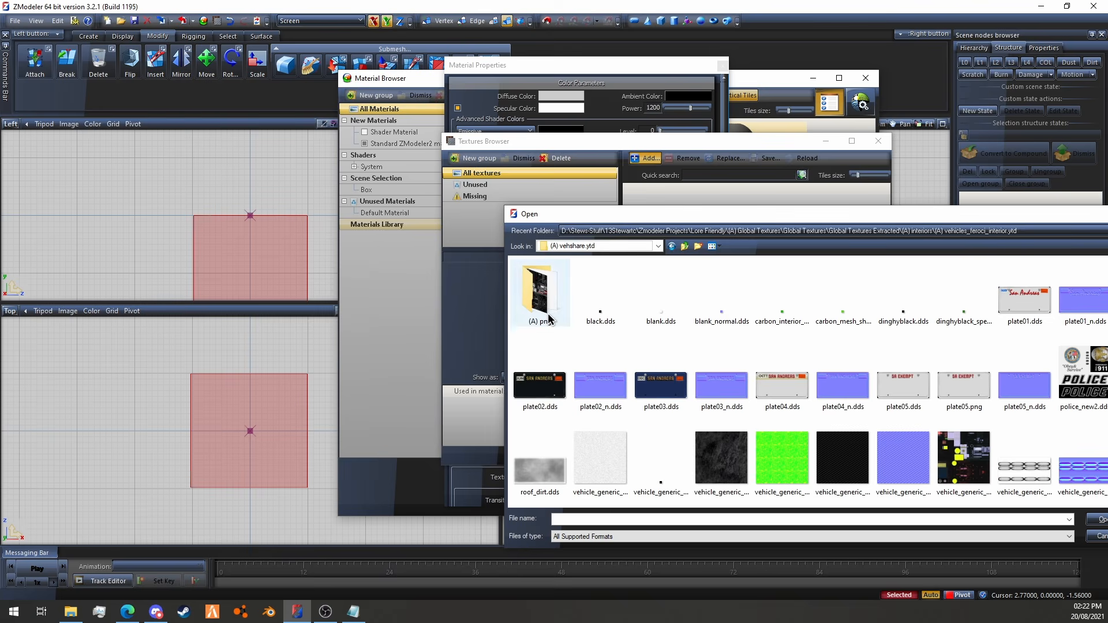
double_click(539, 292)
click(600, 314)
double_click(600, 313)
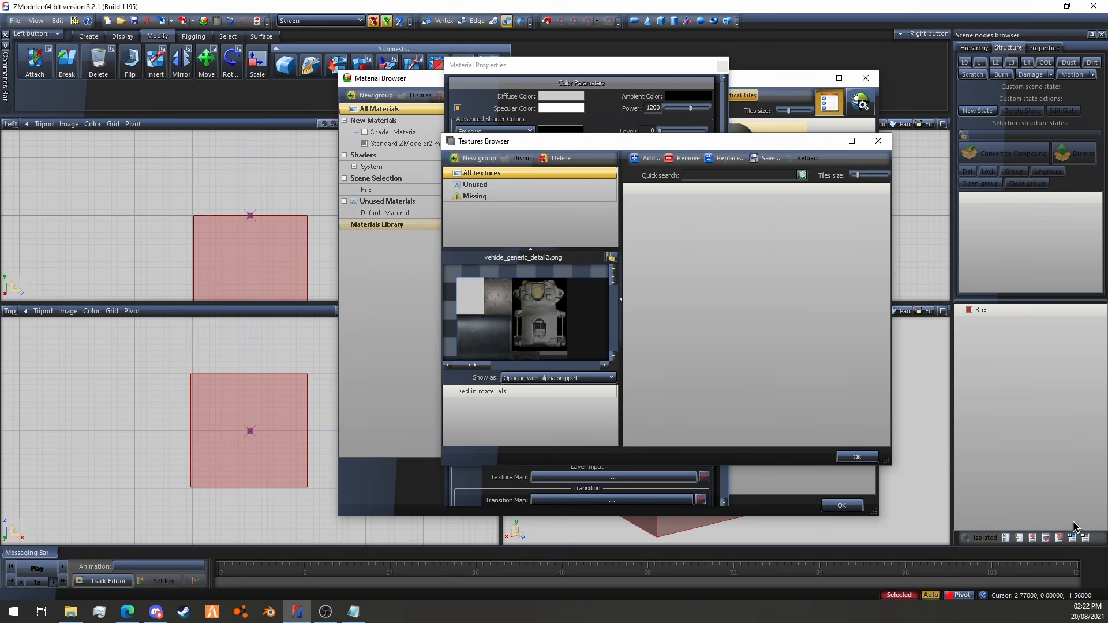
click(846, 454)
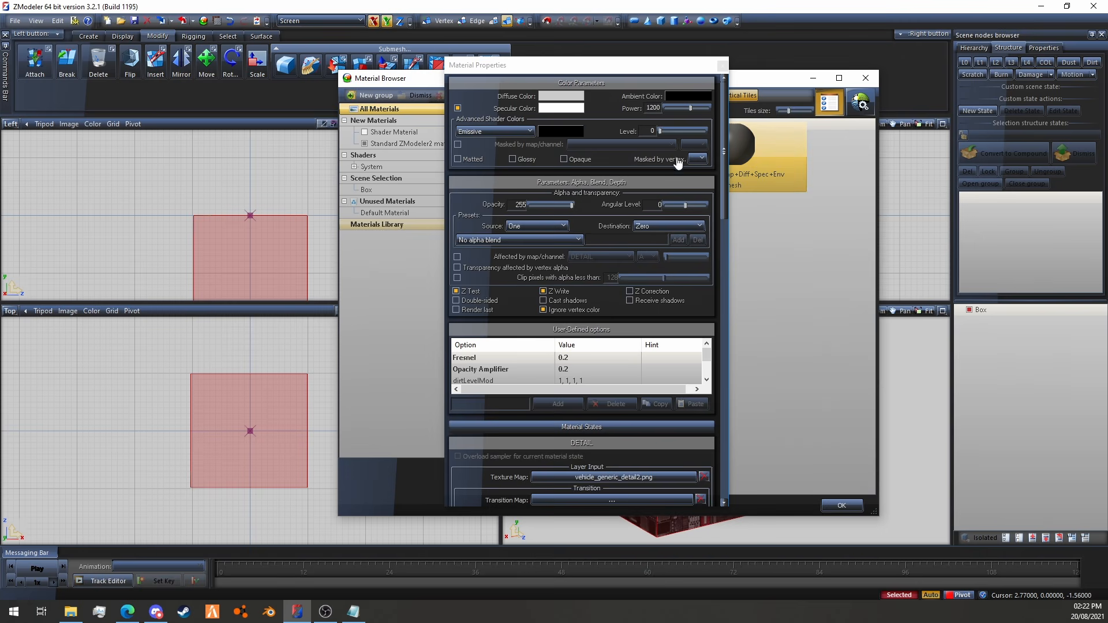
Set the Box material's specular color to black and its diffuse color to white
click(541, 109)
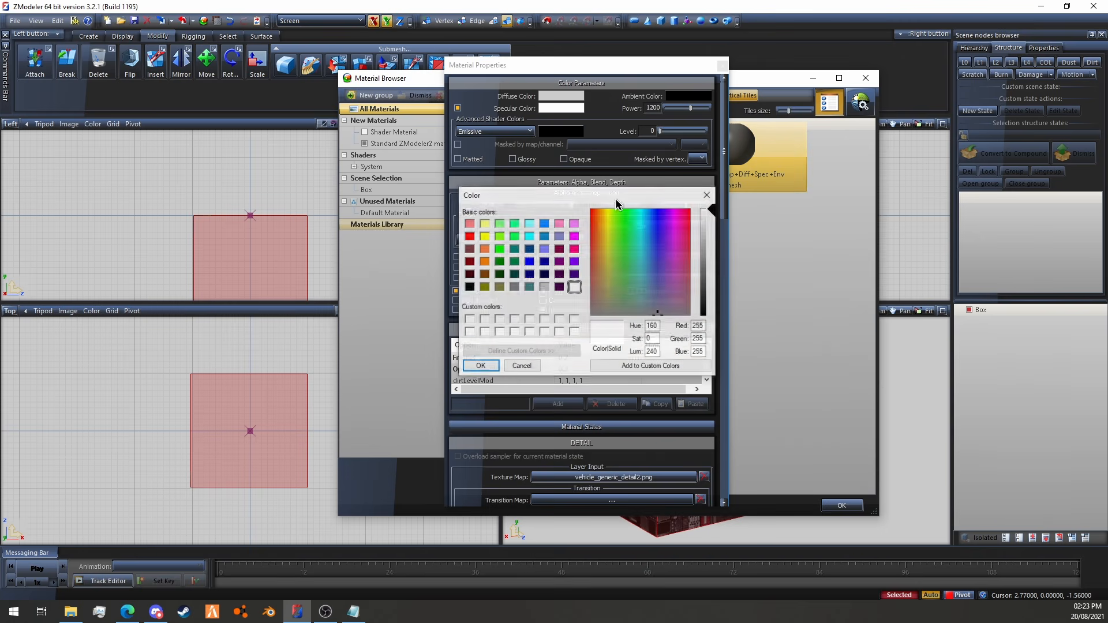
drag(710, 266, 711, 315)
click(479, 365)
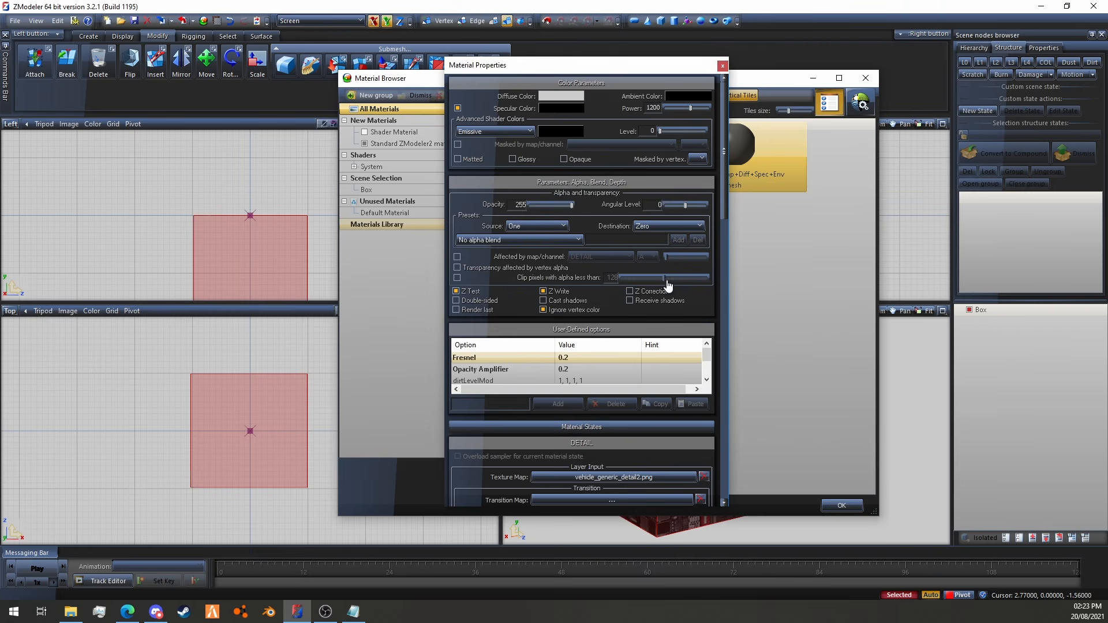
click(553, 96)
click(574, 286)
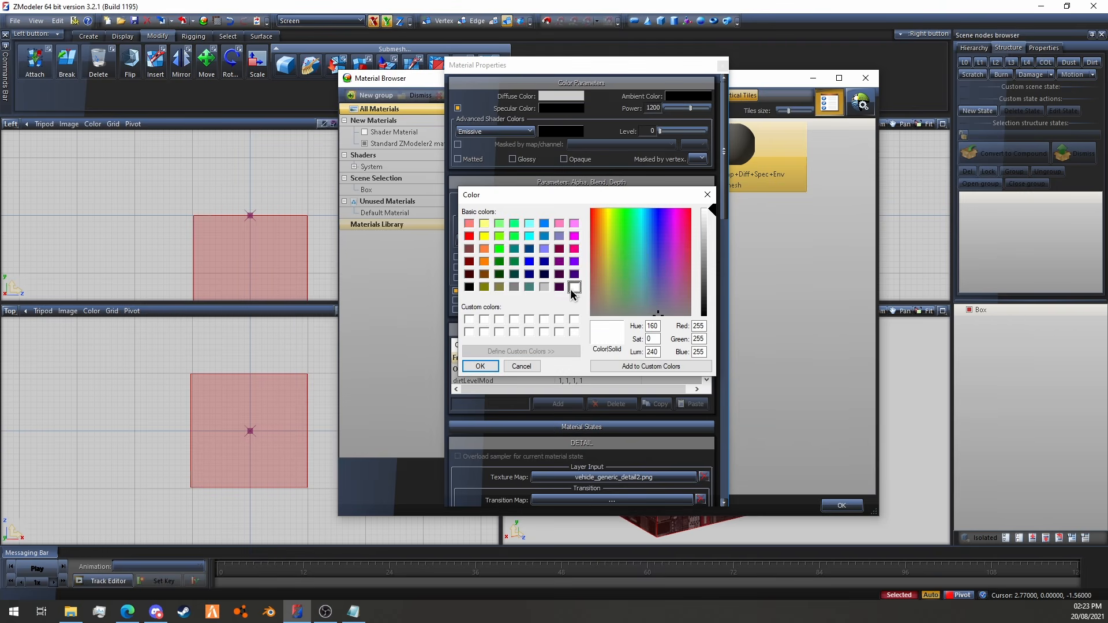
click(478, 366)
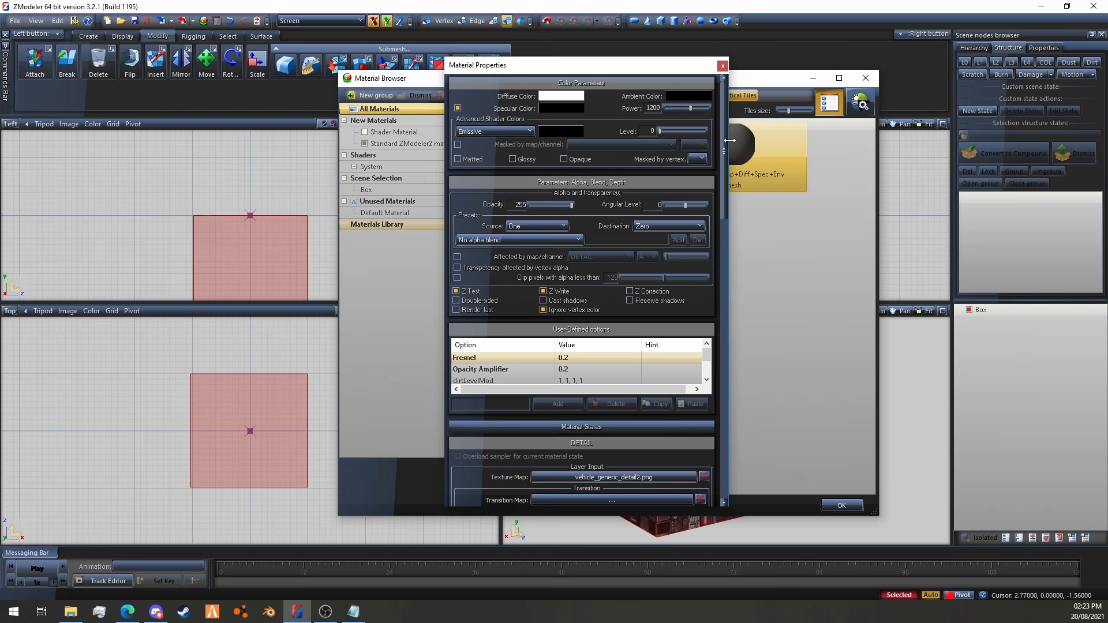
Close the Box material's properties, check the texture on the cube, and close the Material Browser
drag(723, 149, 721, 249)
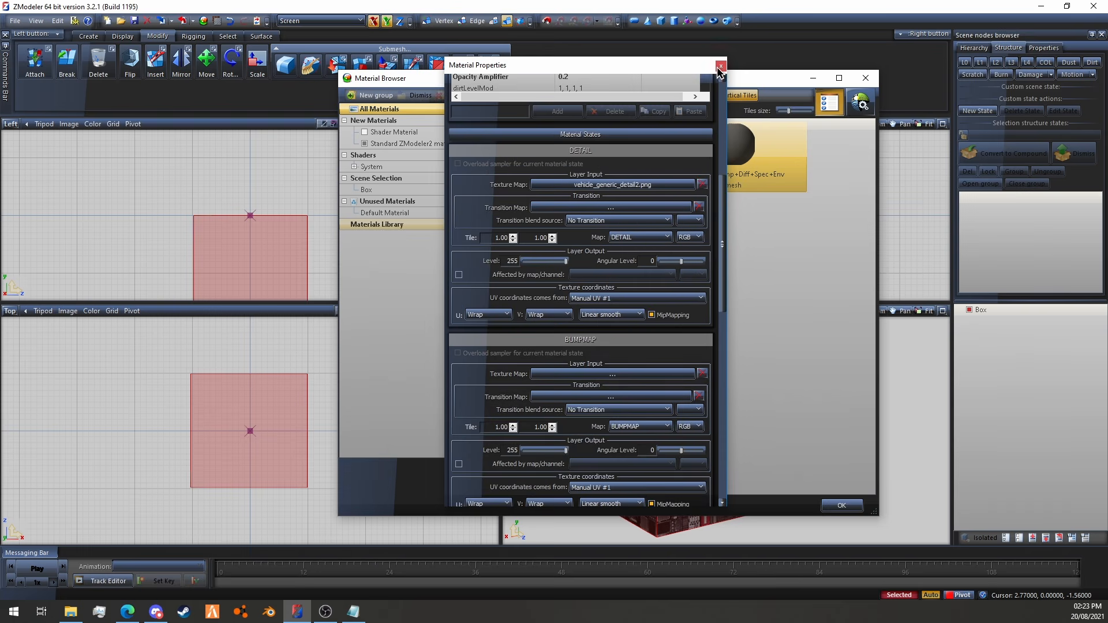
click(720, 67)
drag(541, 78, 455, 328)
drag(449, 282, 483, 66)
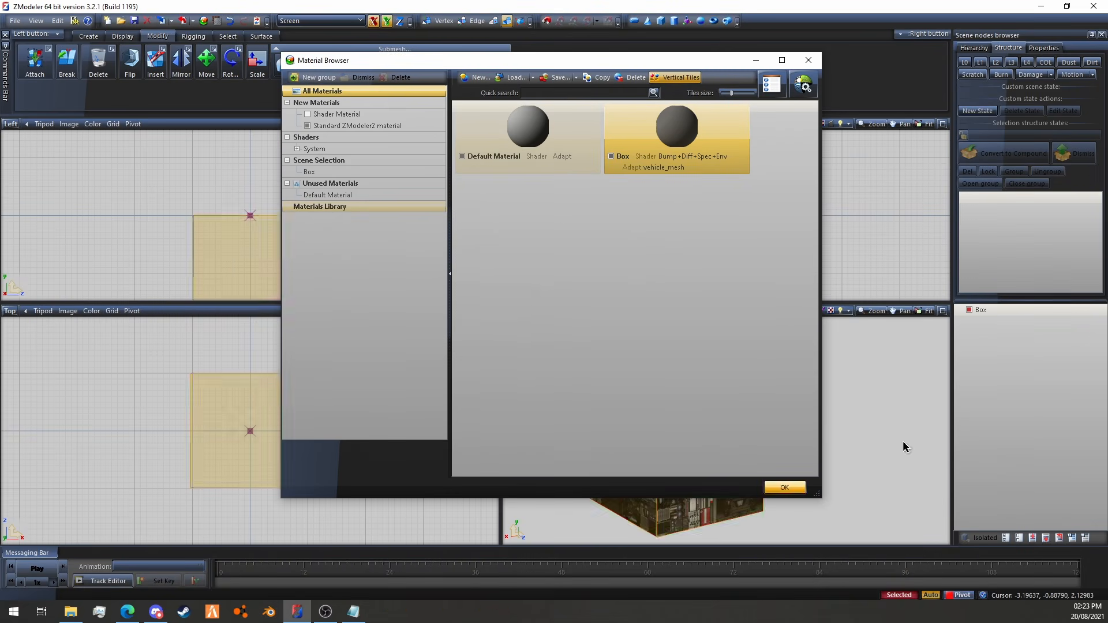
click(785, 488)
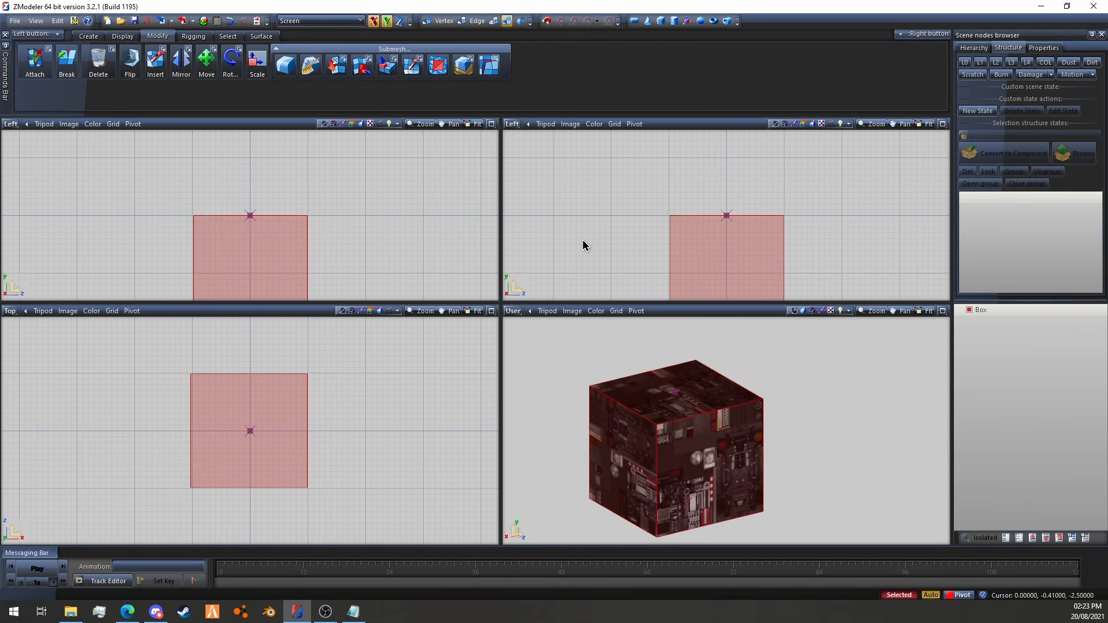
Run Edit UV on the cube for UV channel 1, keeping the old mapping
click(262, 36)
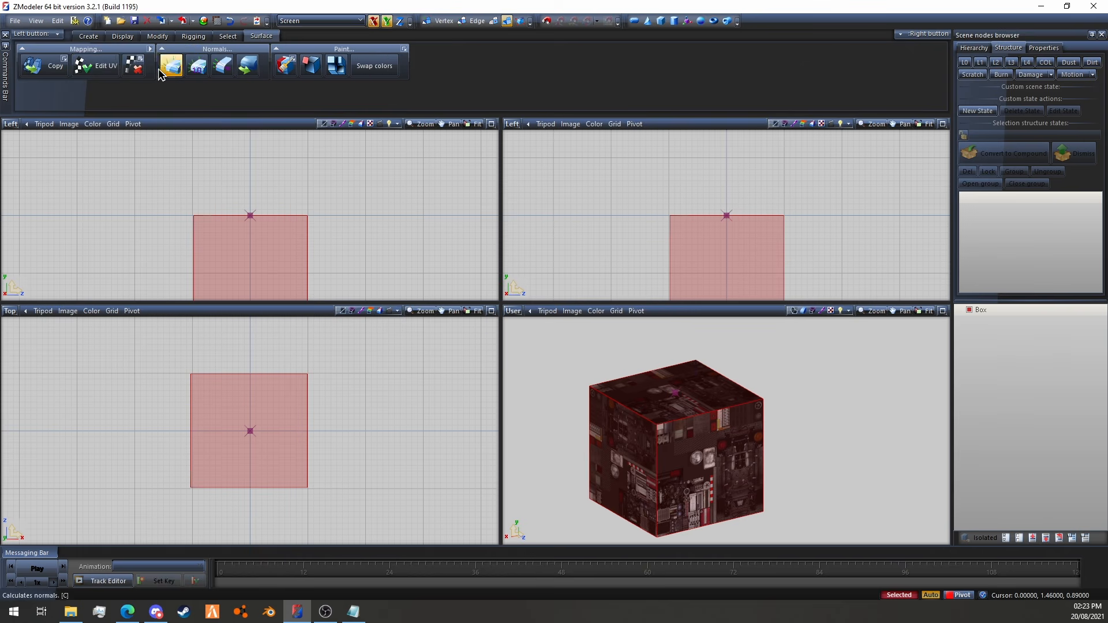
click(95, 65)
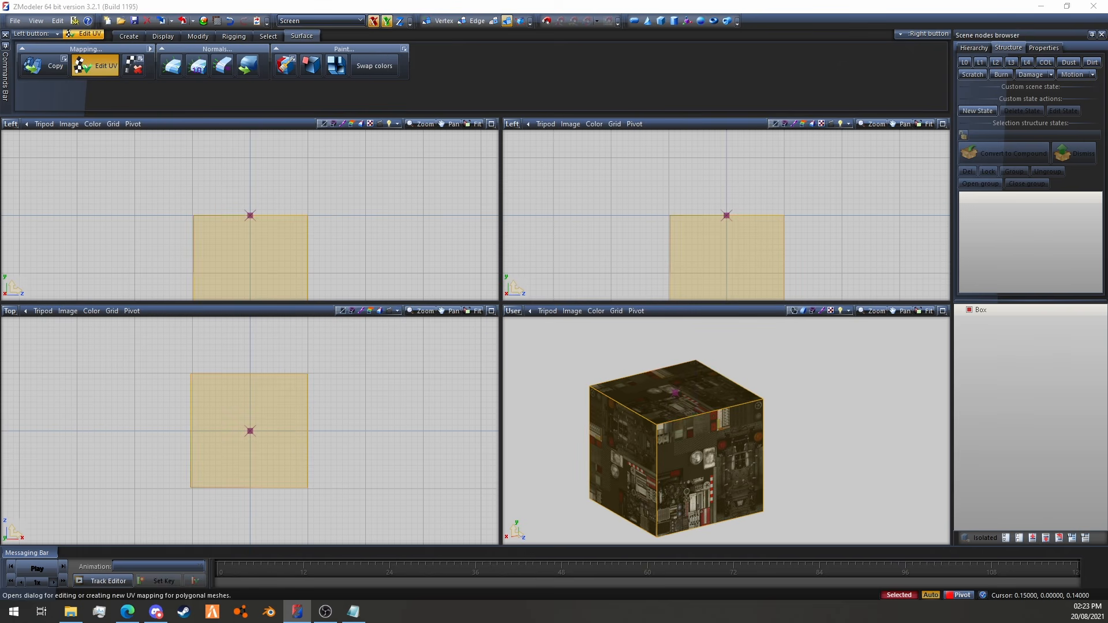
click(672, 398)
drag(665, 100, 405, 75)
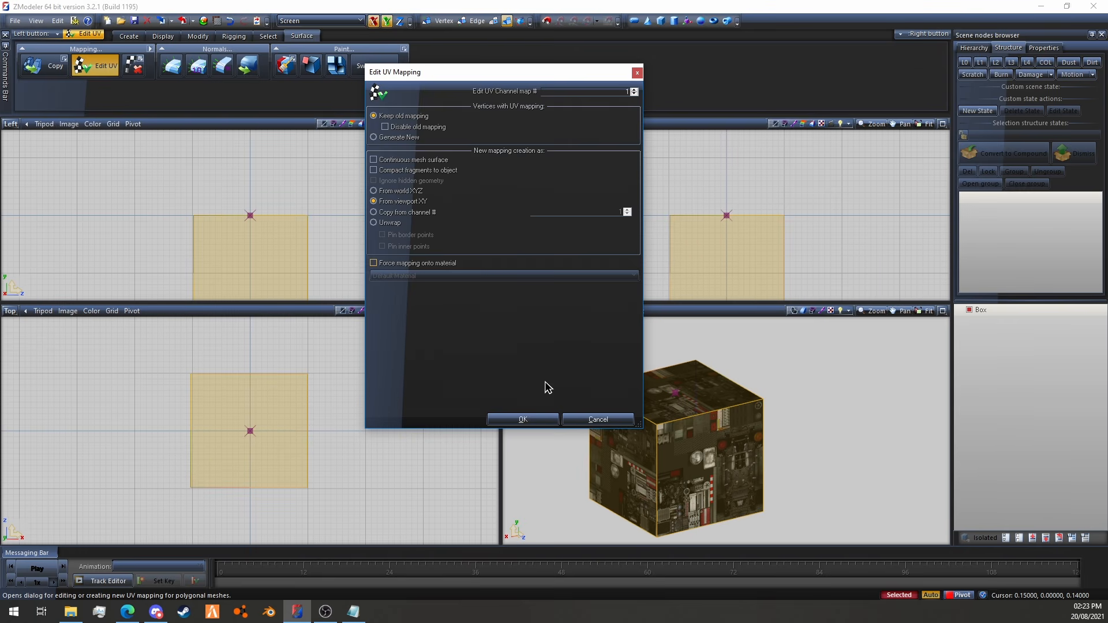
click(523, 419)
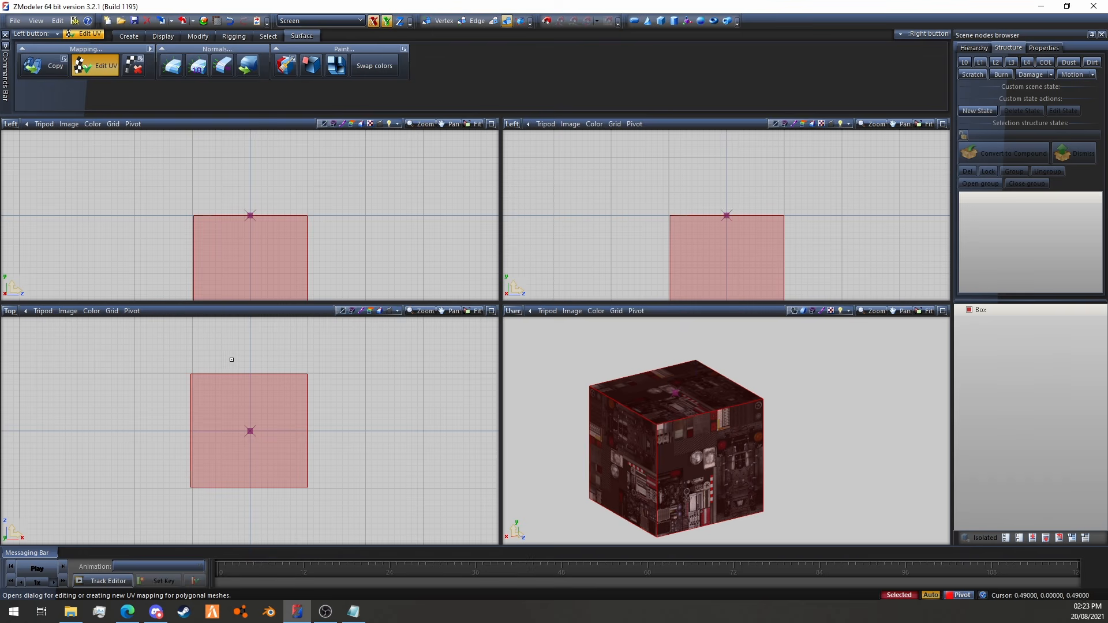
Switch the Top viewport to the UV Mapper and show the Box material's texture in it
click(11, 312)
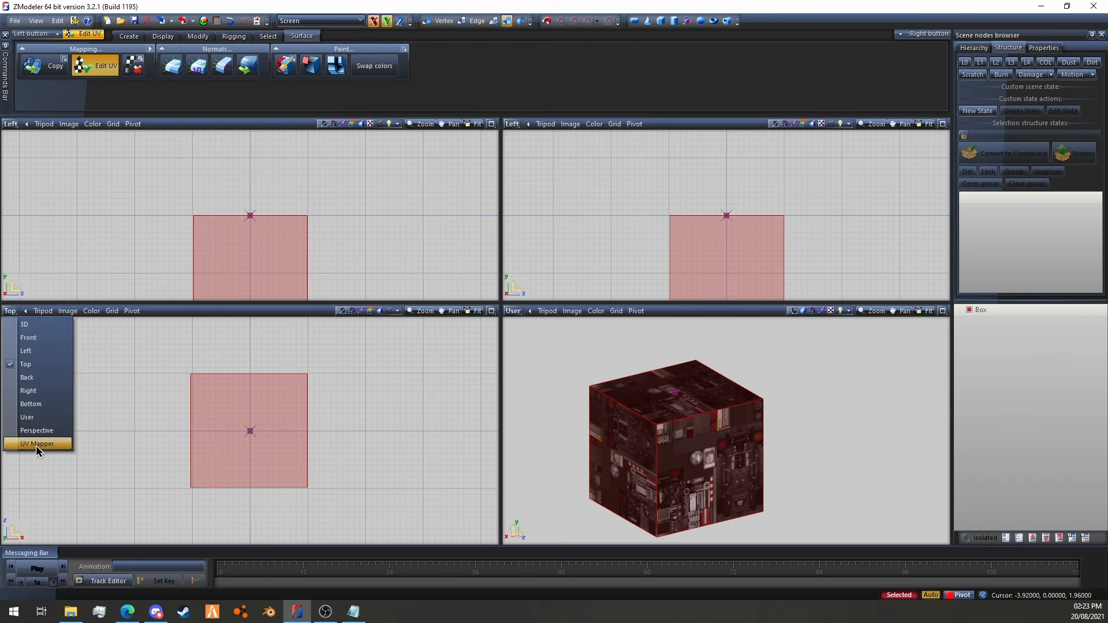
click(36, 443)
click(29, 539)
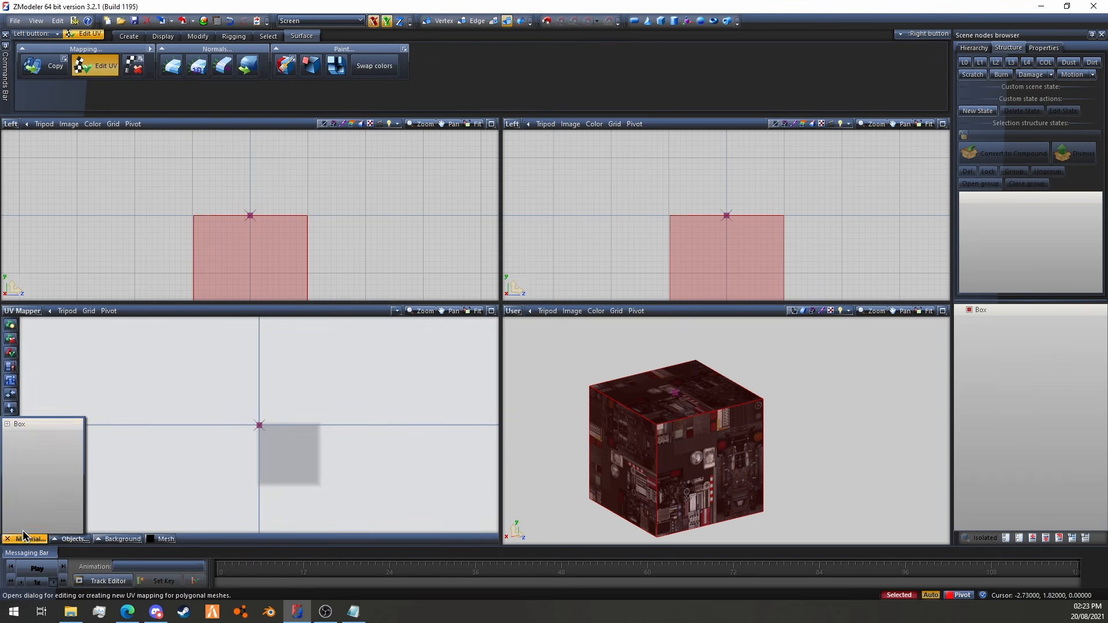
double_click(36, 425)
scroll(284, 457, up, 3)
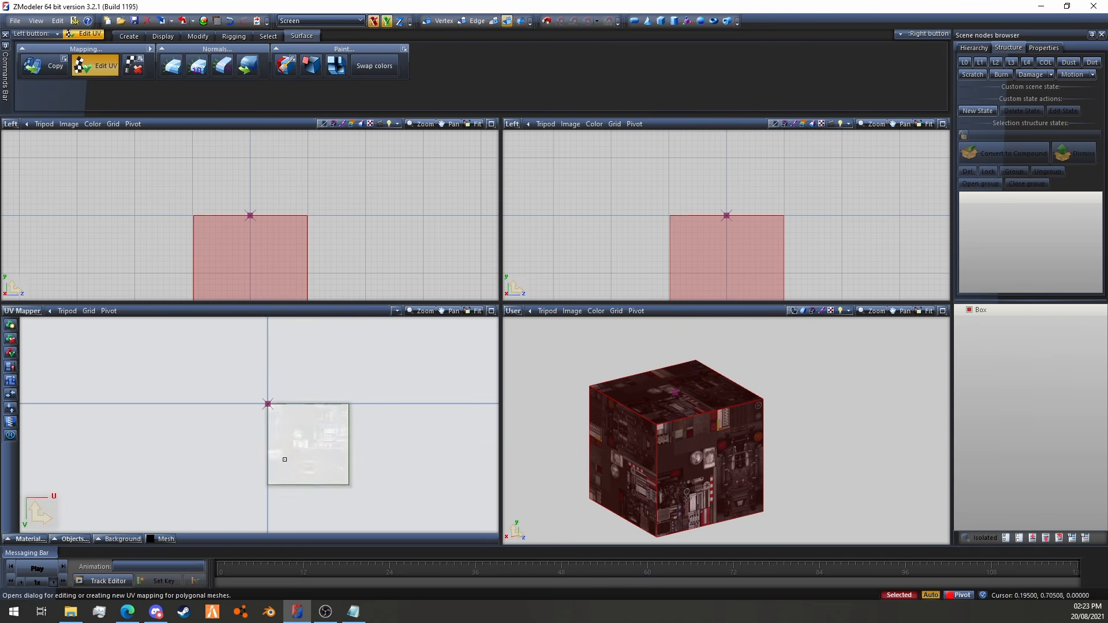
Select the box's entire UV mesh in the UV Mapper and move, shrink and rotate it over the upper-left part of the texture
scroll(342, 431, down, 1)
click(104, 71)
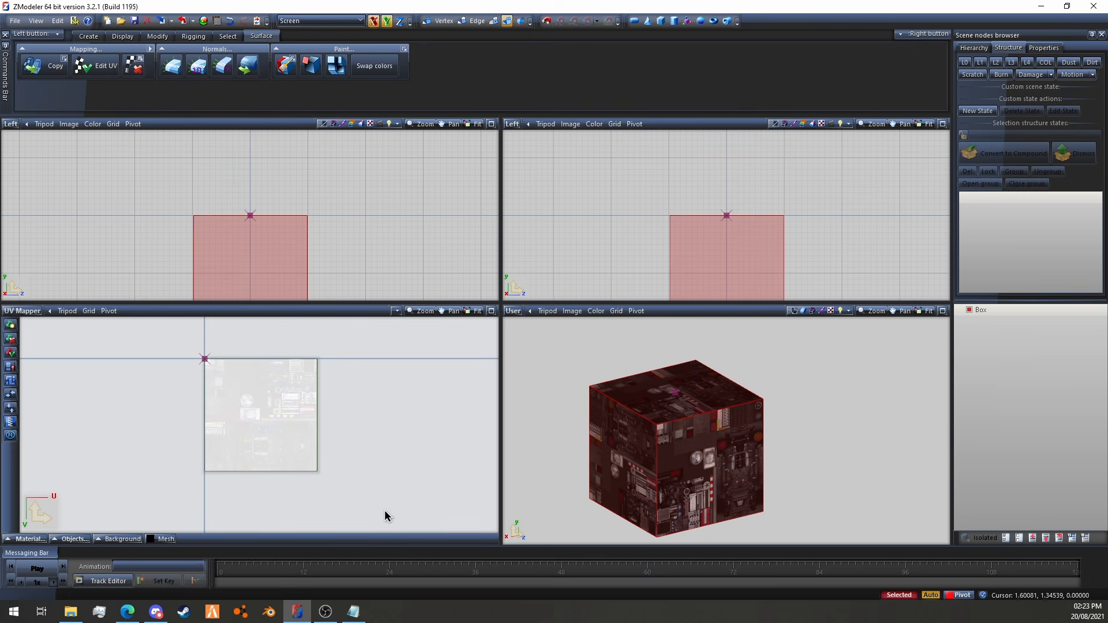
drag(380, 509, 3, 281)
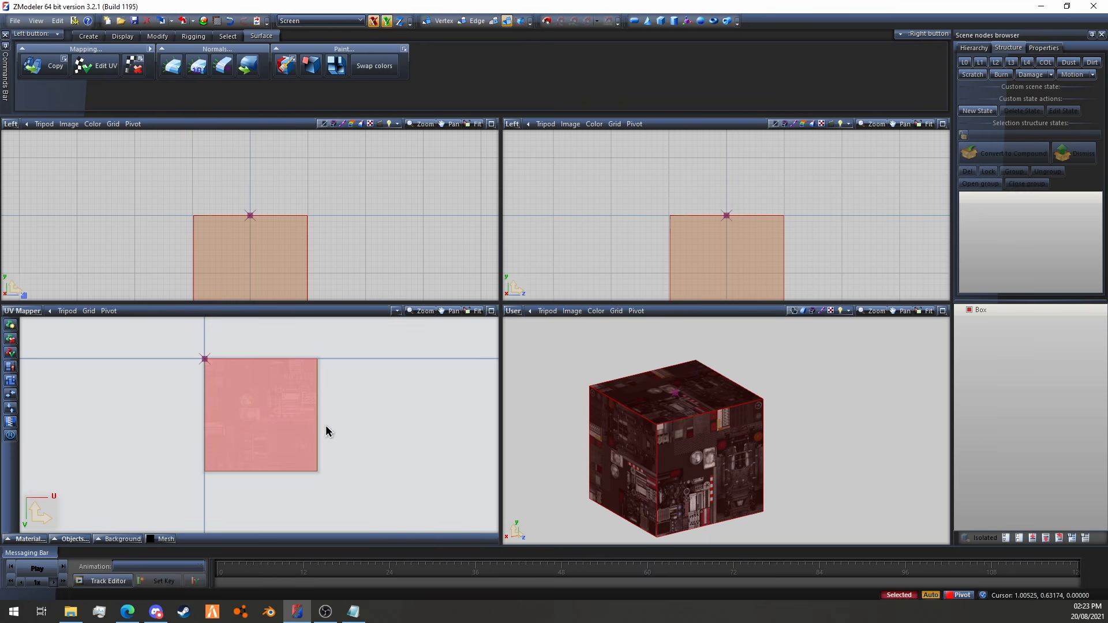
click(157, 35)
click(206, 61)
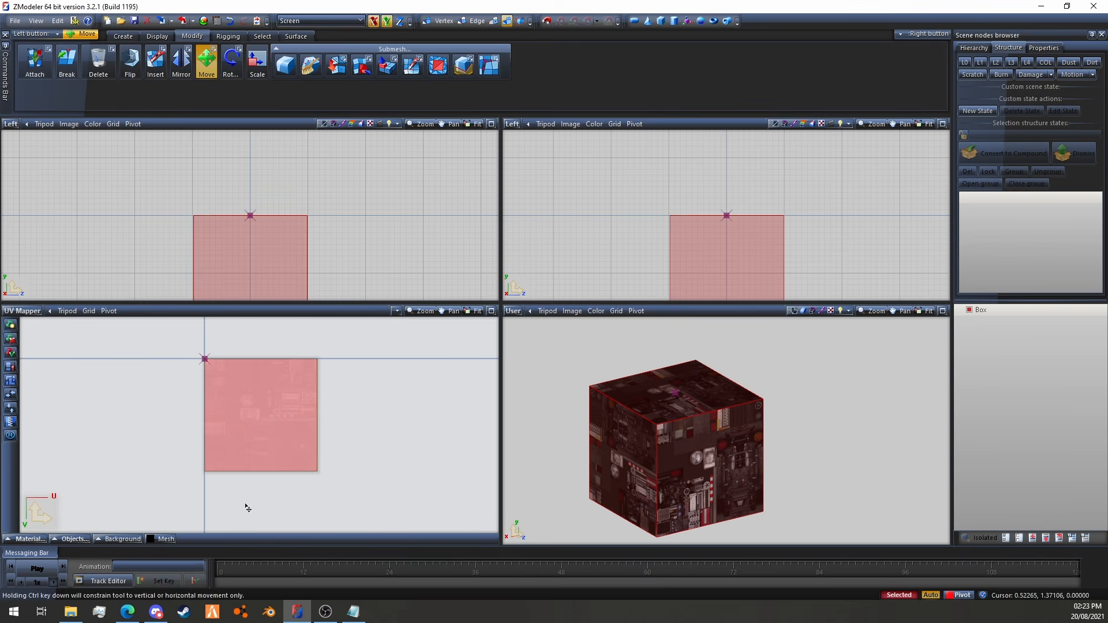
mouse_move(252, 404)
mouse_down()
mouse_move(299, 393)
mouse_move(243, 391)
mouse_move(284, 357)
mouse_move(242, 369)
mouse_move(208, 488)
mouse_move(252, 393)
mouse_up()
click(257, 61)
key(r)
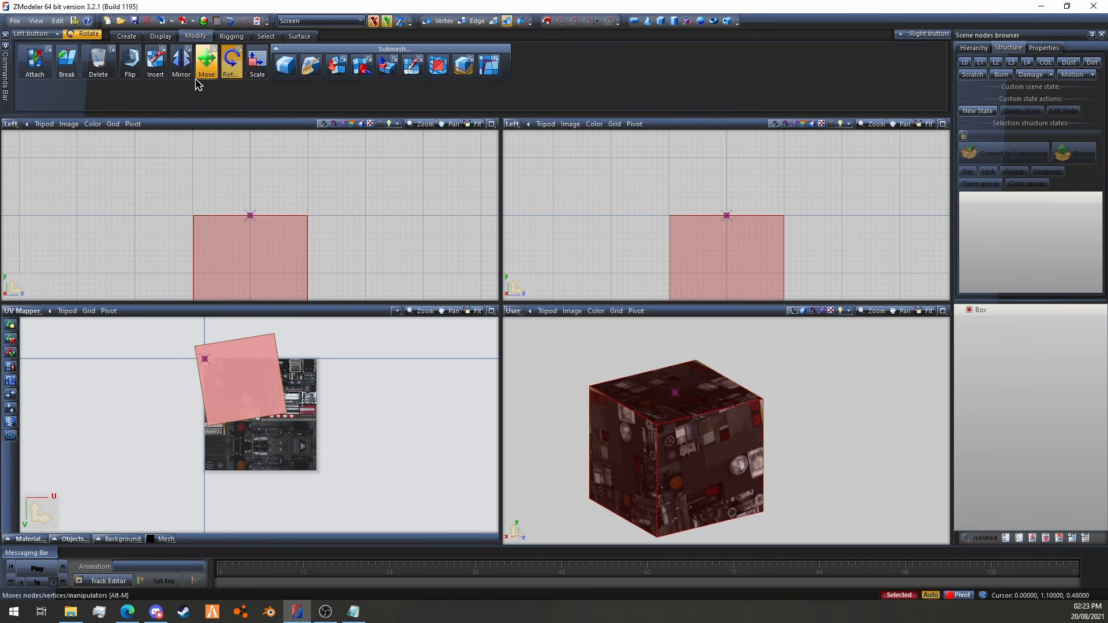
Leave the transform tools and switch the UV Mapper viewport back to the Top view
click(181, 62)
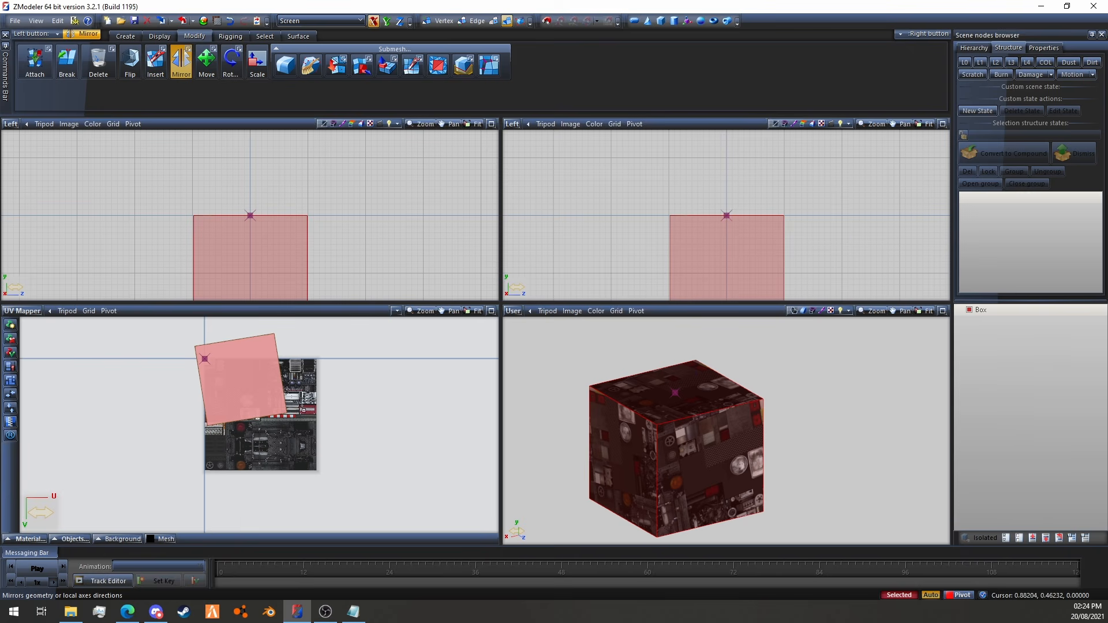
right_click(170, 244)
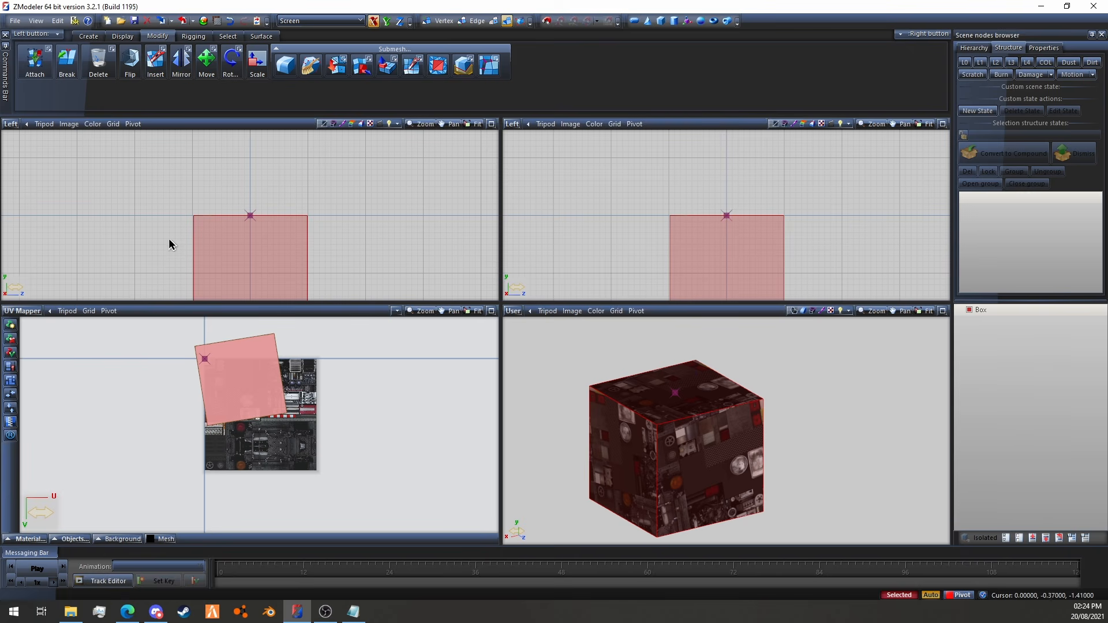
click(24, 311)
click(26, 364)
At polygon level, generate a new UV mapping for the box's top face from viewport XY on channel 1
click(494, 20)
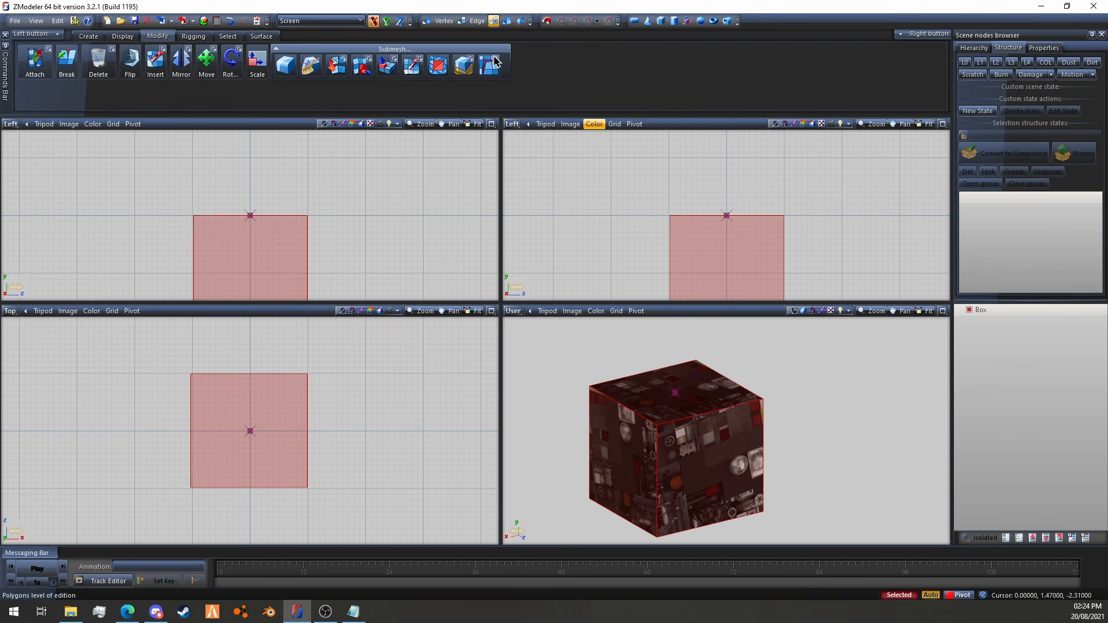
click(262, 453)
middle_drag(635, 404, 684, 360)
scroll(682, 354, up, 2)
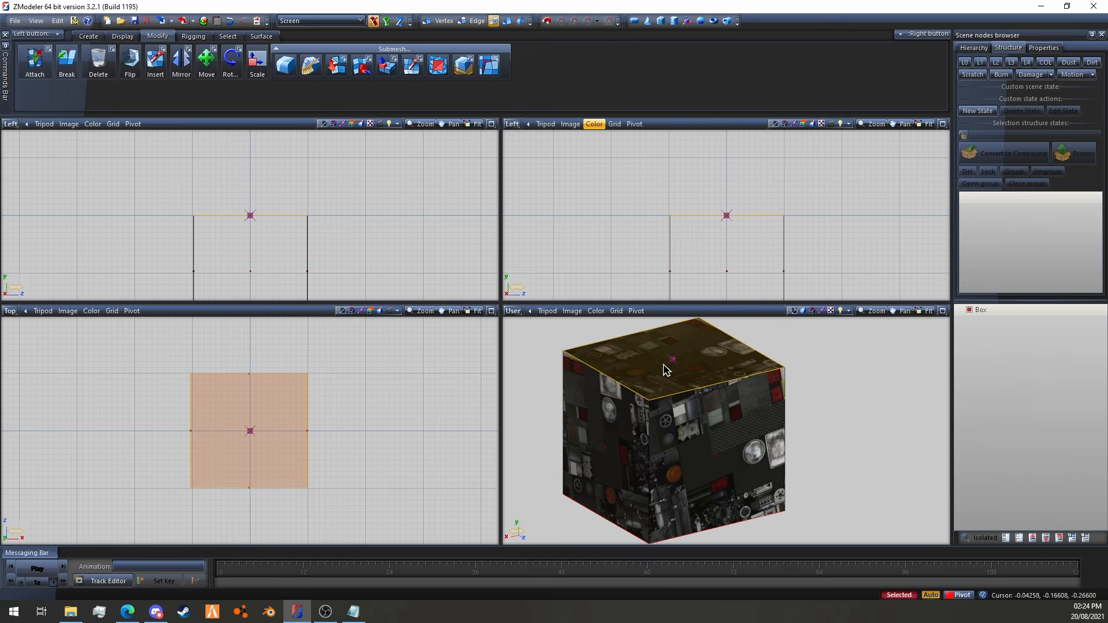
scroll(669, 364, down, 7)
scroll(735, 449, down, 2)
middle_drag(735, 449, 782, 457)
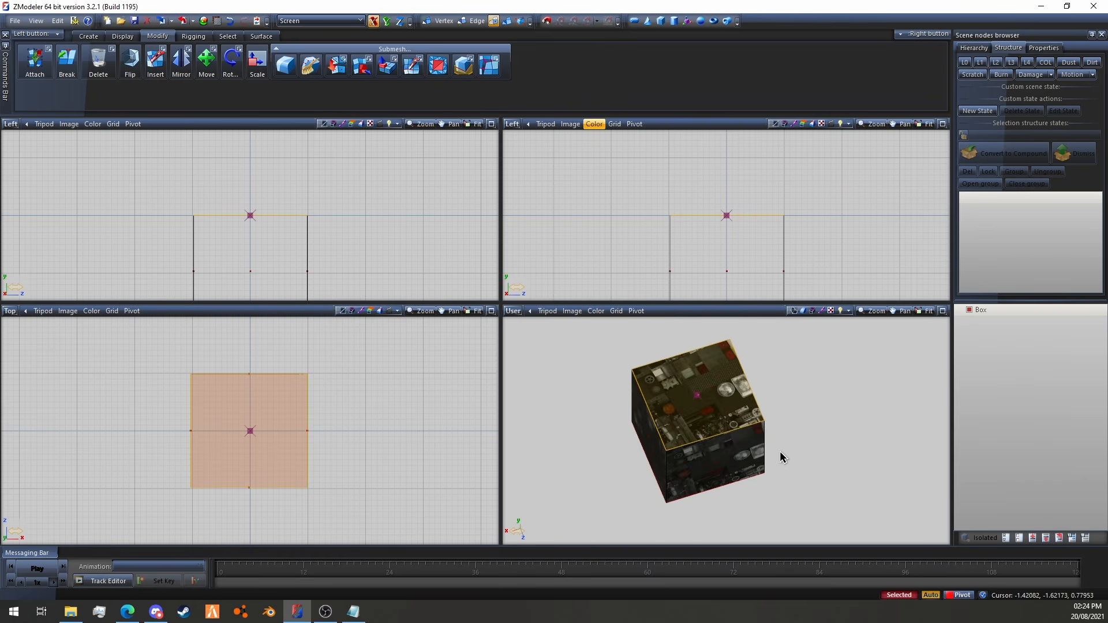
click(262, 36)
click(96, 65)
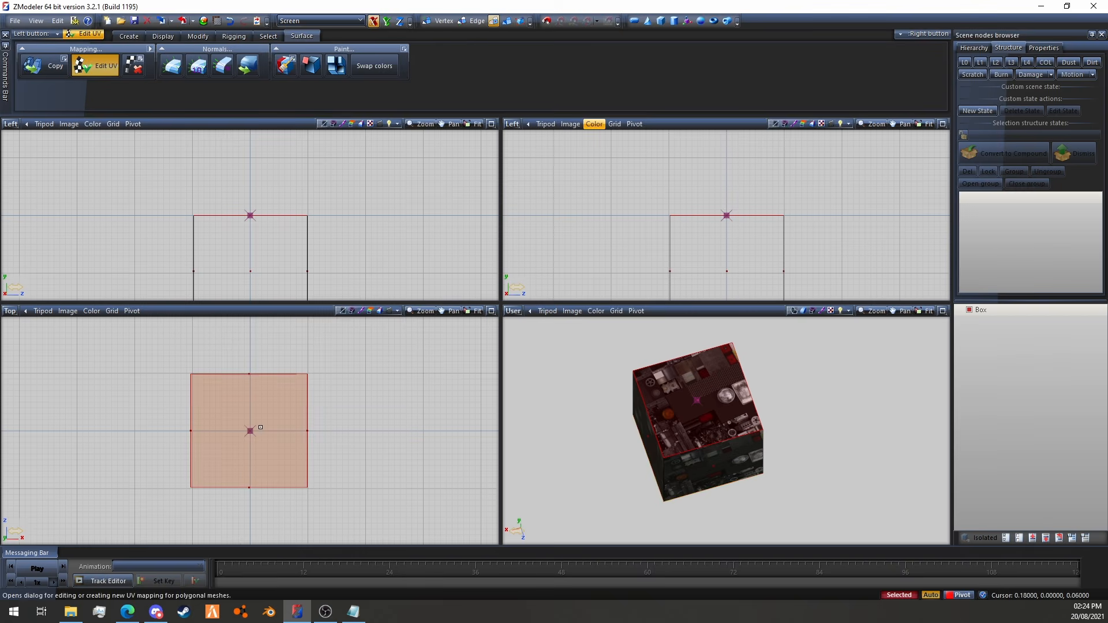
click(445, 278)
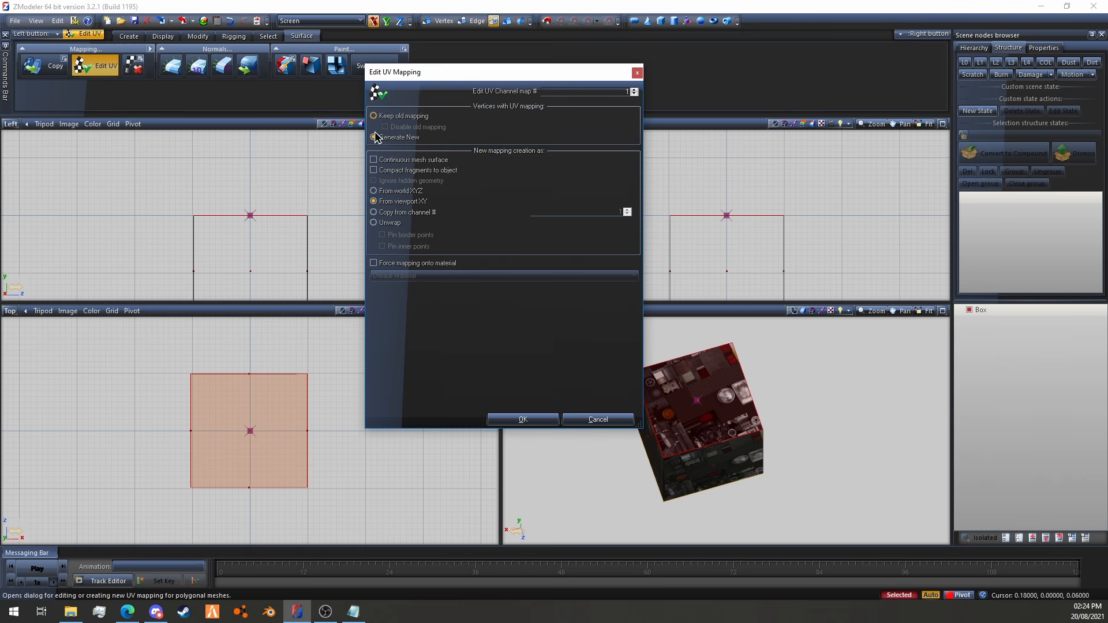
click(522, 419)
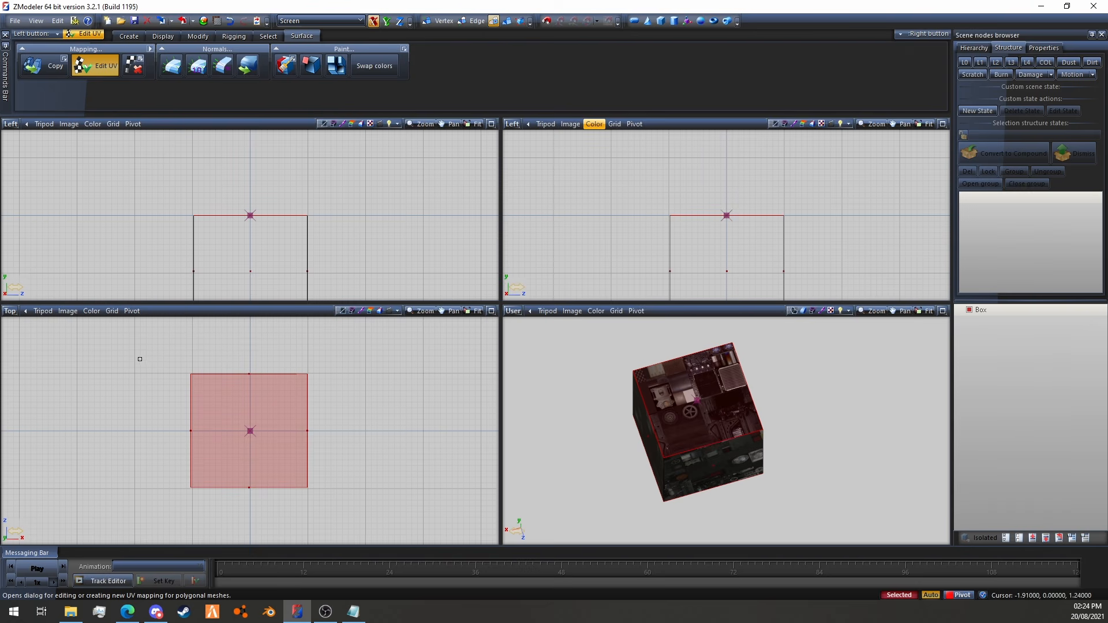
Return to object level and display the box's mapping over its material texture in the UV Mapper
click(506, 23)
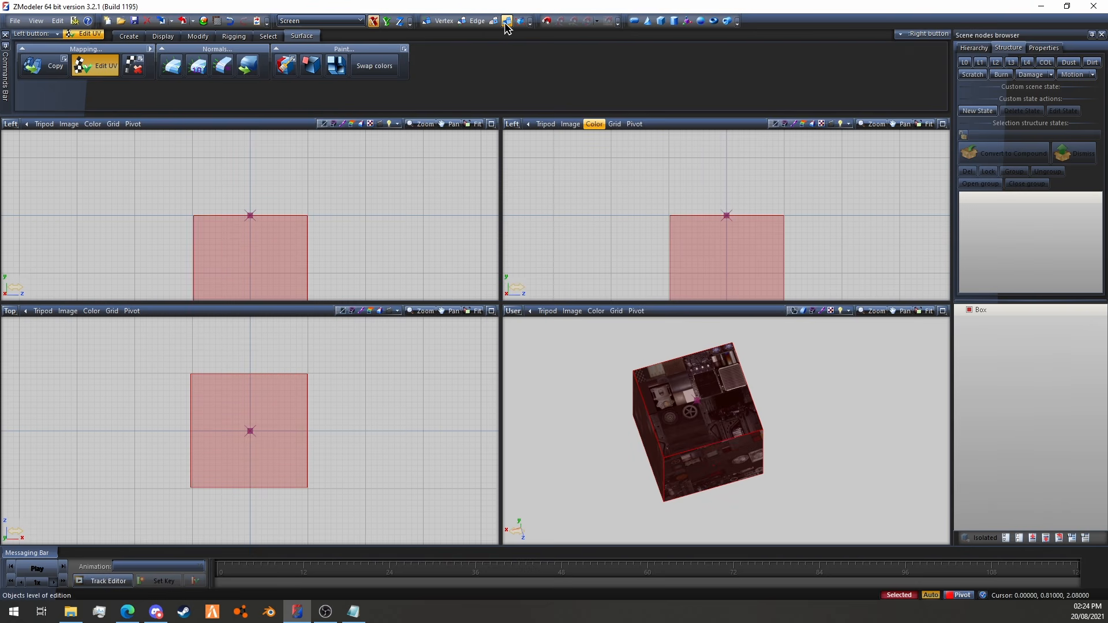
click(74, 327)
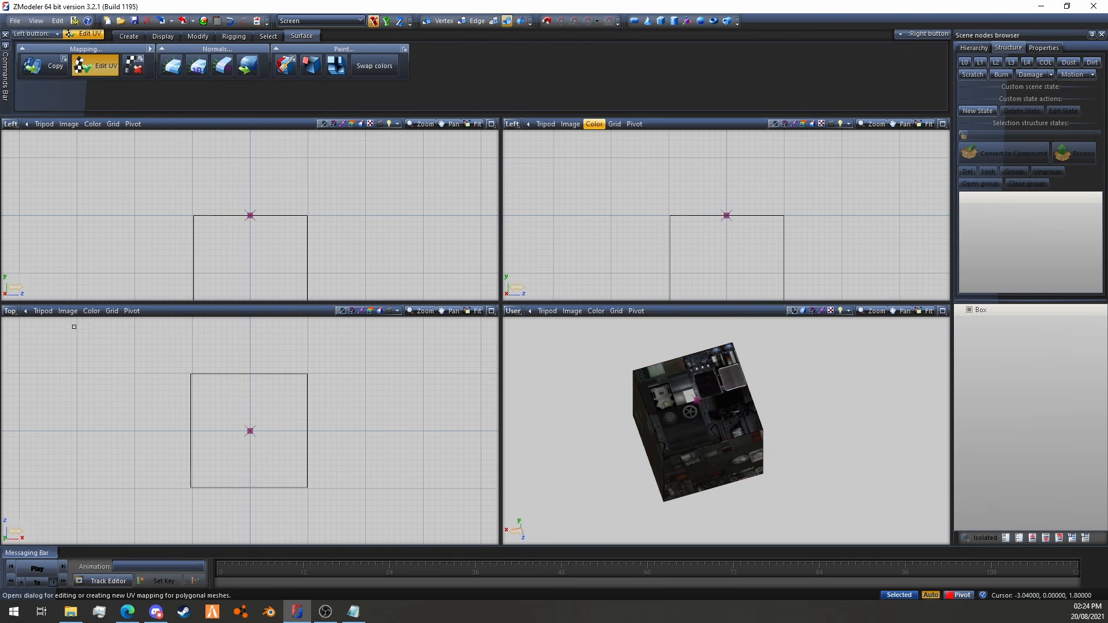
click(10, 310)
click(33, 444)
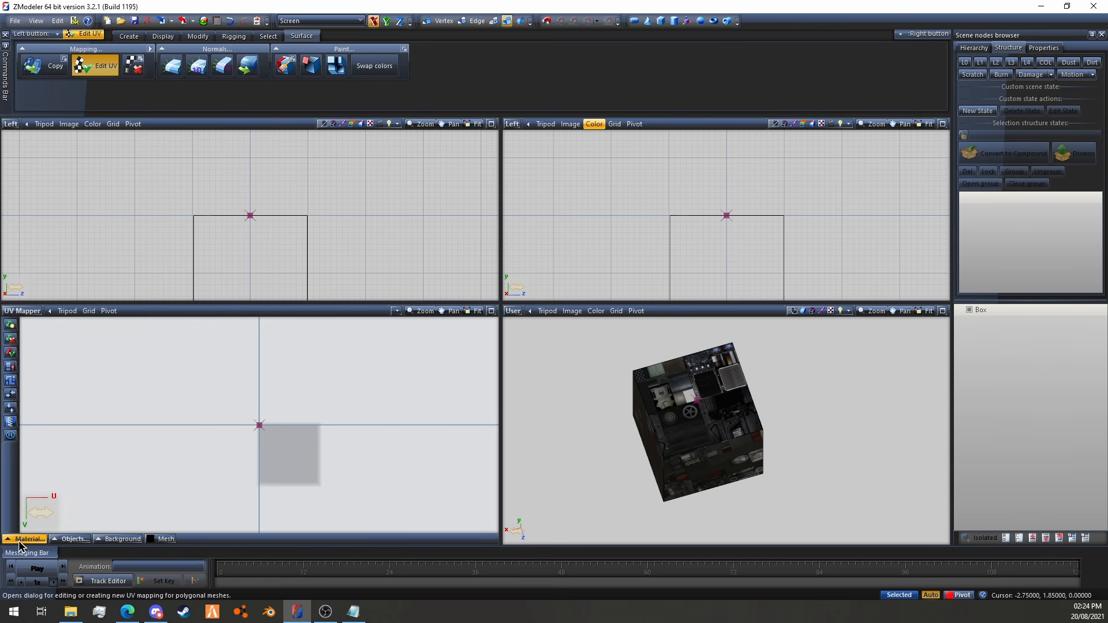
click(21, 540)
click(26, 425)
scroll(254, 421, up, 8)
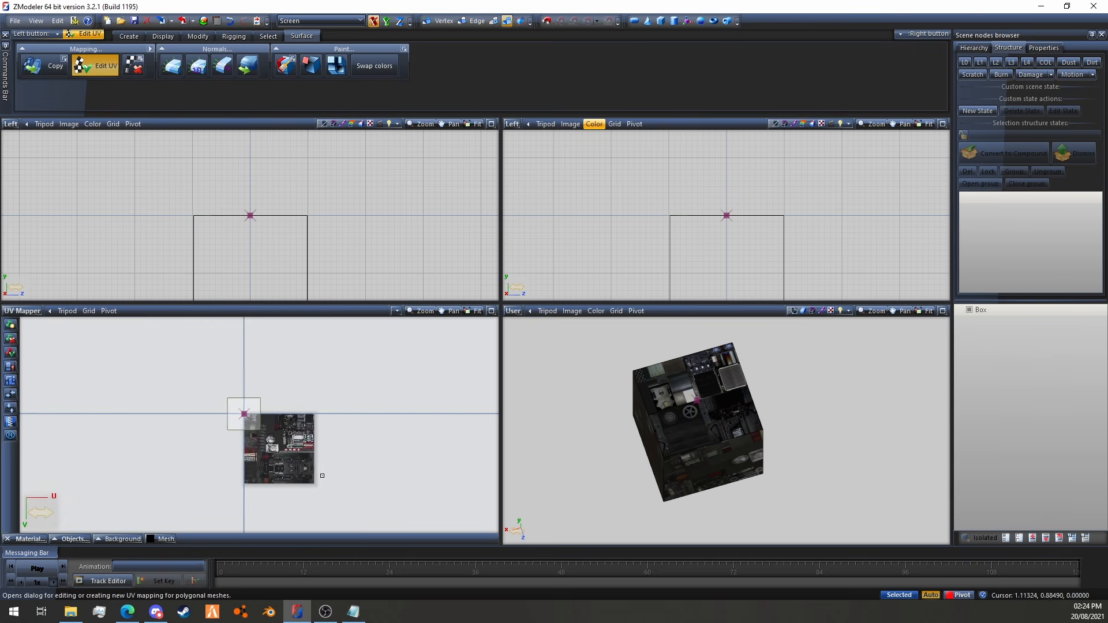
scroll(246, 416, down, 3)
Select the overlapping UV faces in the UV Mapper and shift them horizontally along the U axis
drag(386, 481, 71, 266)
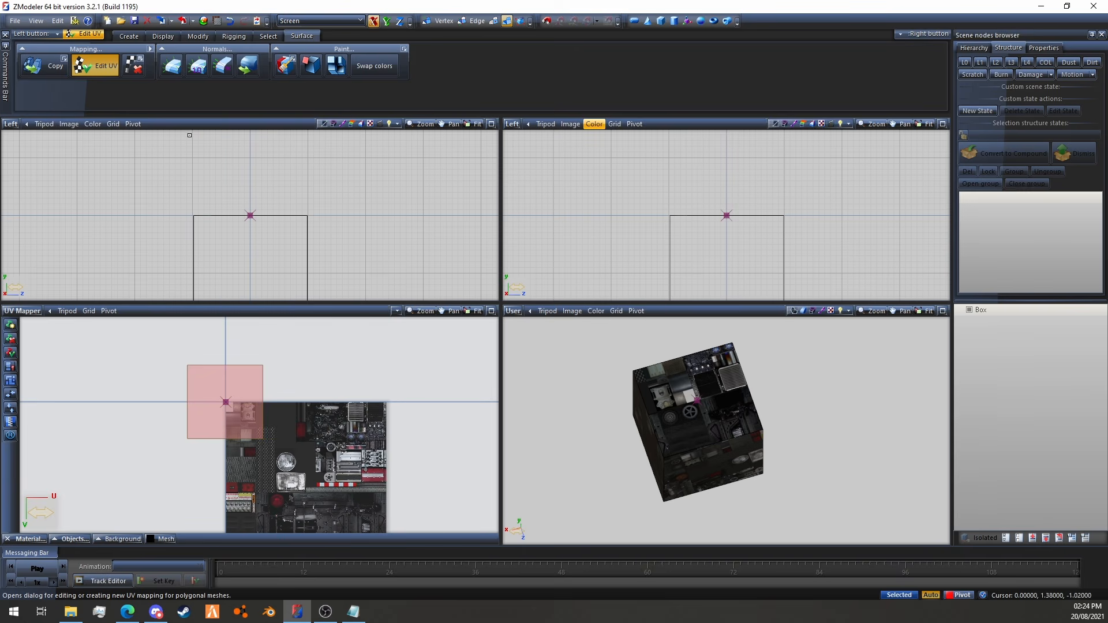
click(200, 44)
click(206, 62)
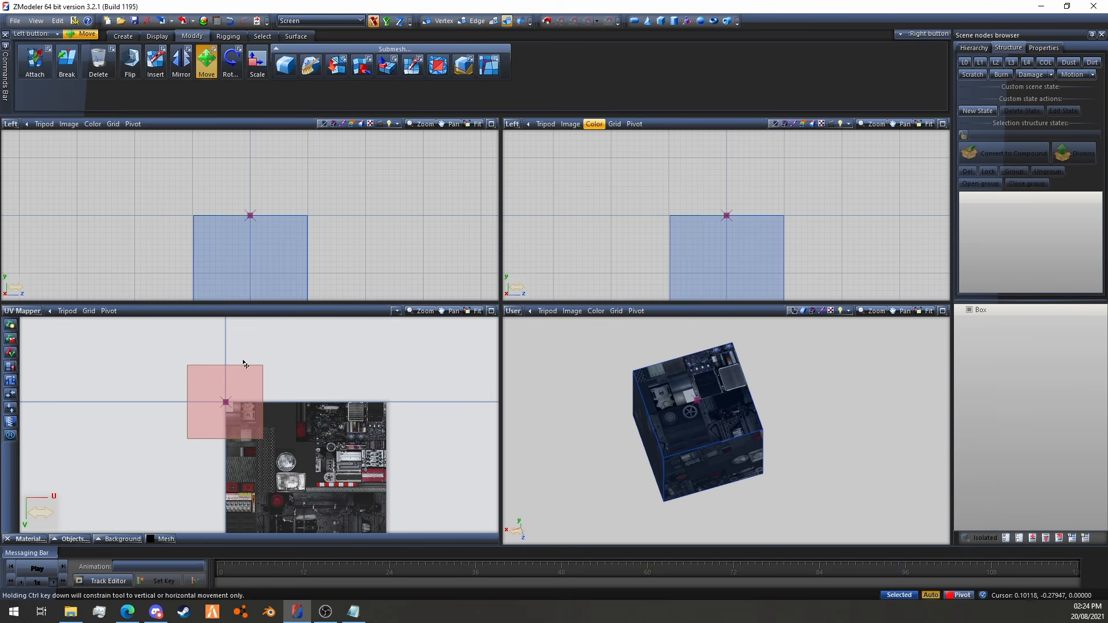
drag(241, 368, 245, 404)
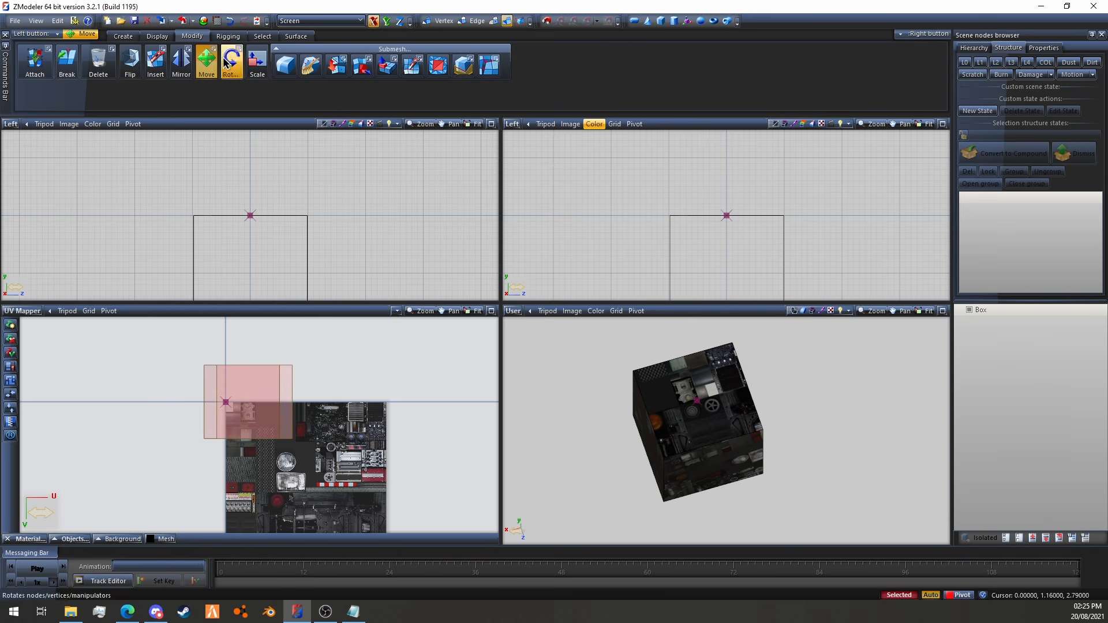
Deselect the UV mesh and restore the Top view in the UV Mapper's viewport
click(207, 65)
click(173, 388)
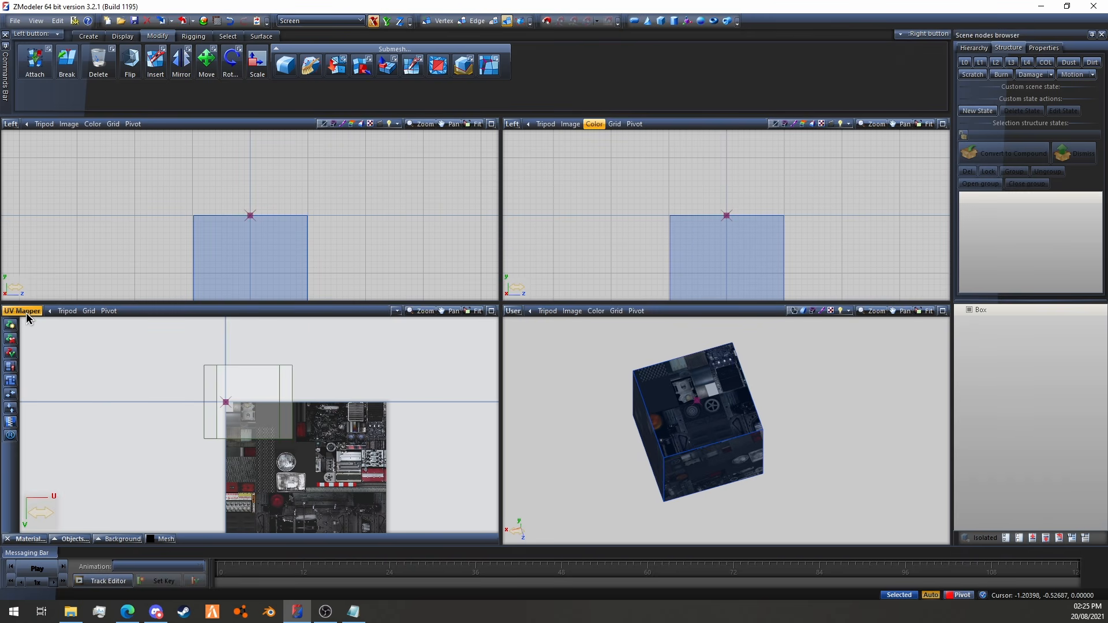
click(261, 38)
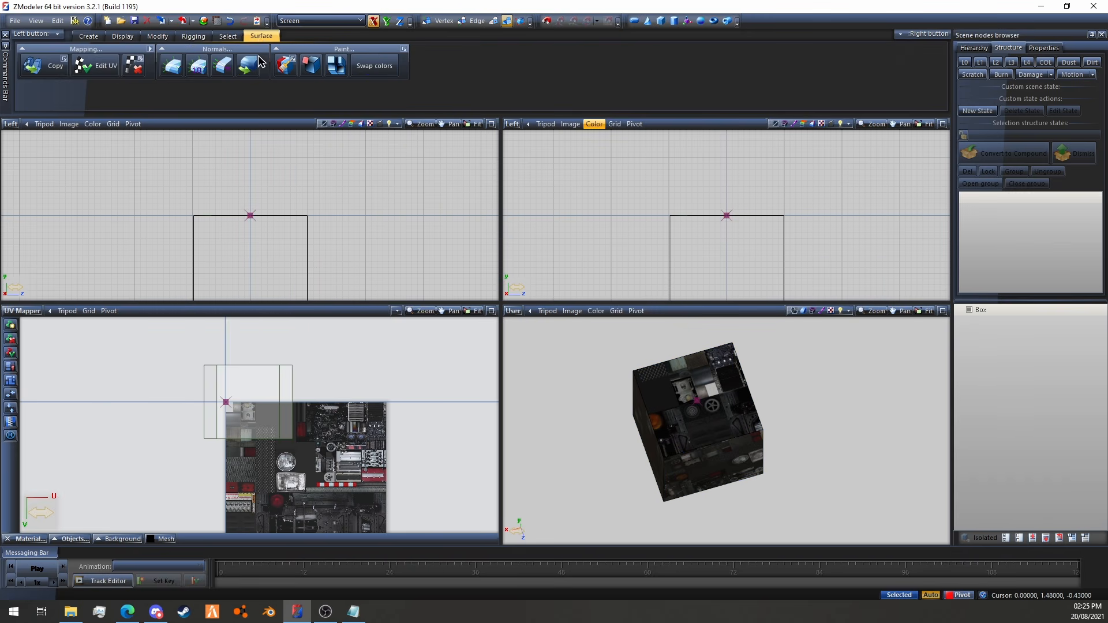
click(27, 311)
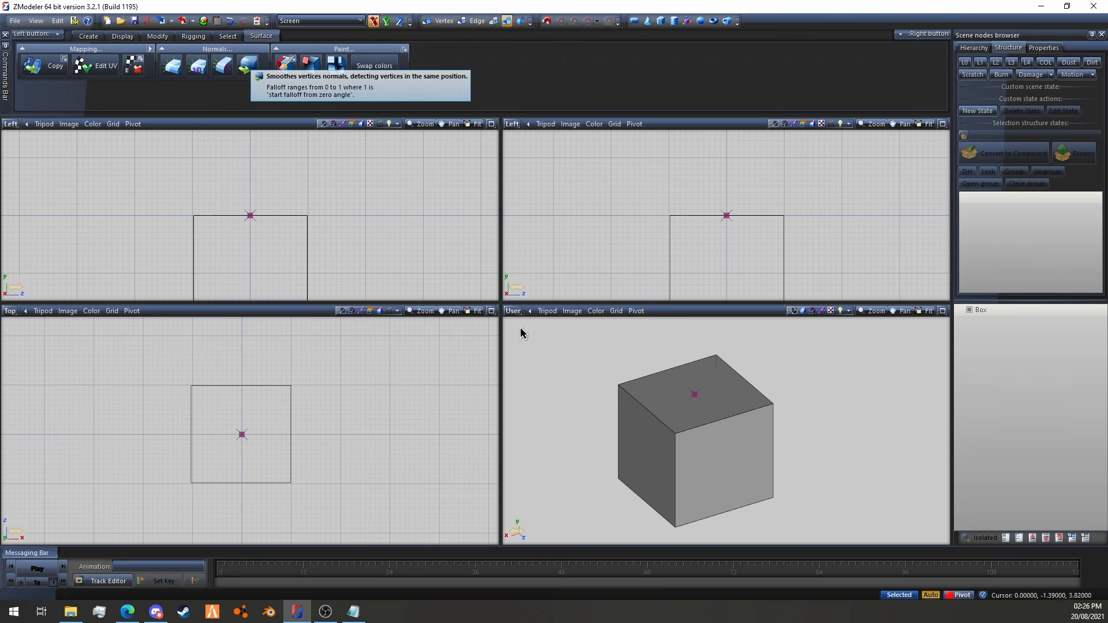
At vertex level, select the overlapping vertices at one top corner of the untextured box and weld them
scroll(676, 422, down, 1)
middle_drag(676, 422, 668, 404)
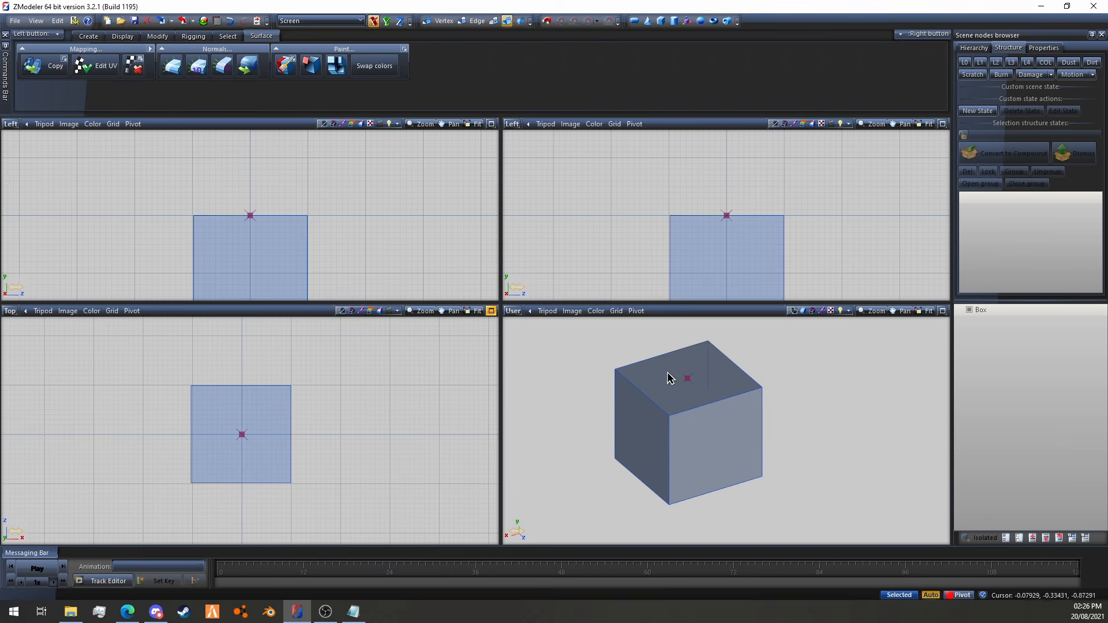
click(438, 21)
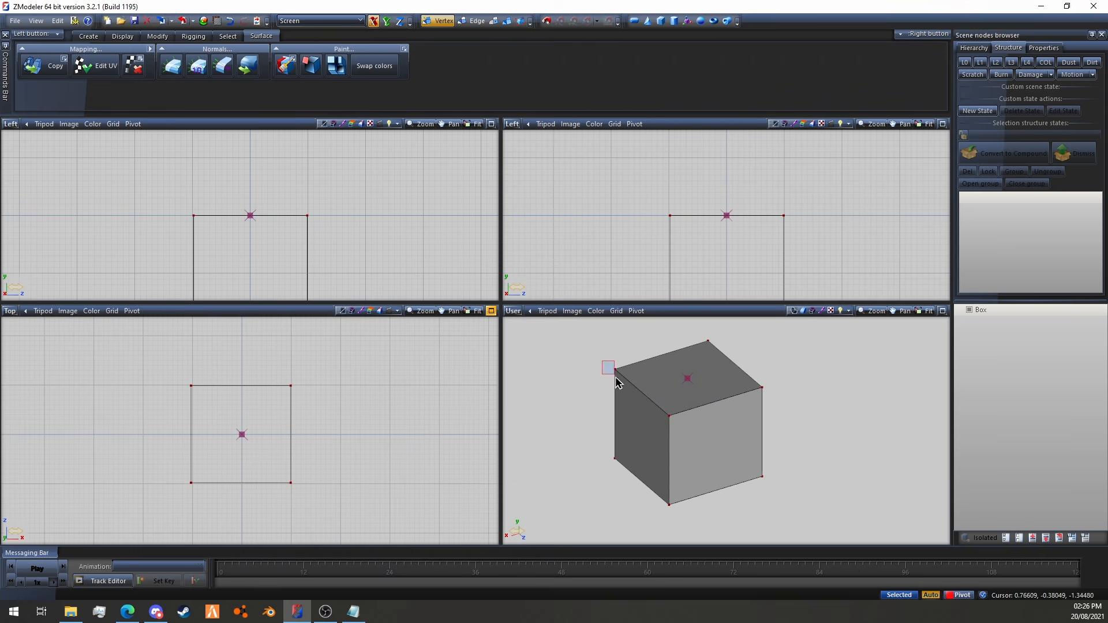
drag(632, 364, 588, 390)
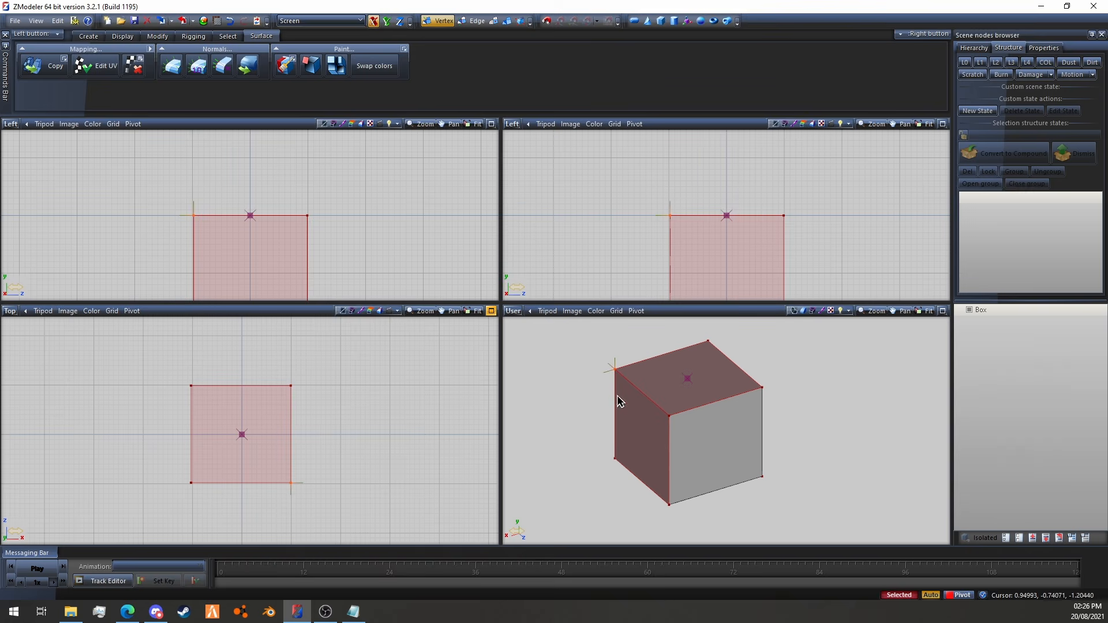
click(192, 36)
click(491, 69)
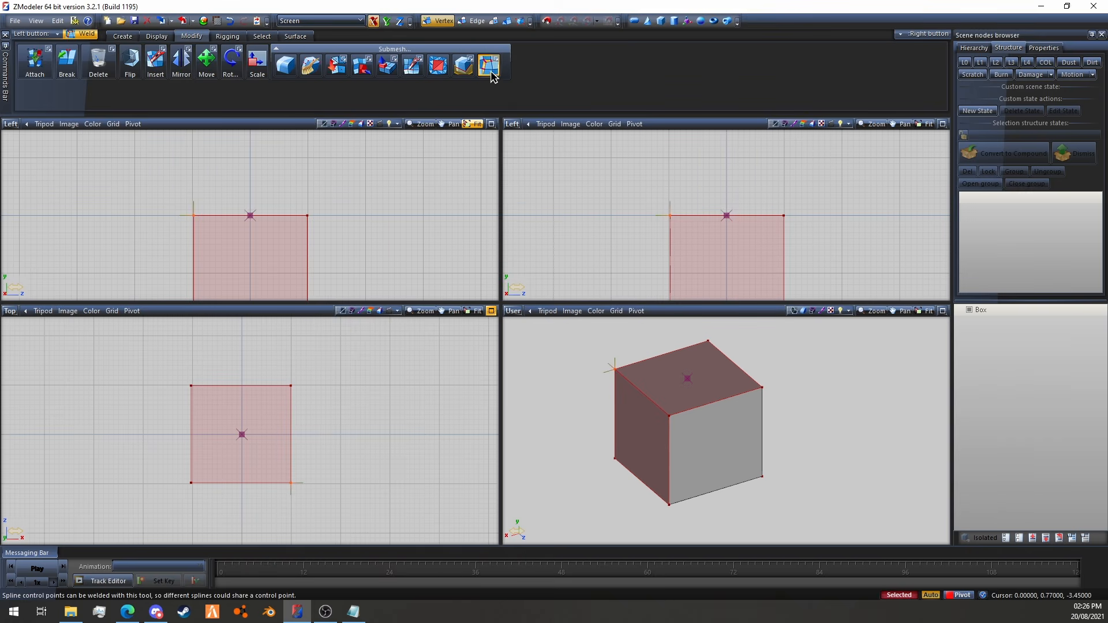
click(617, 367)
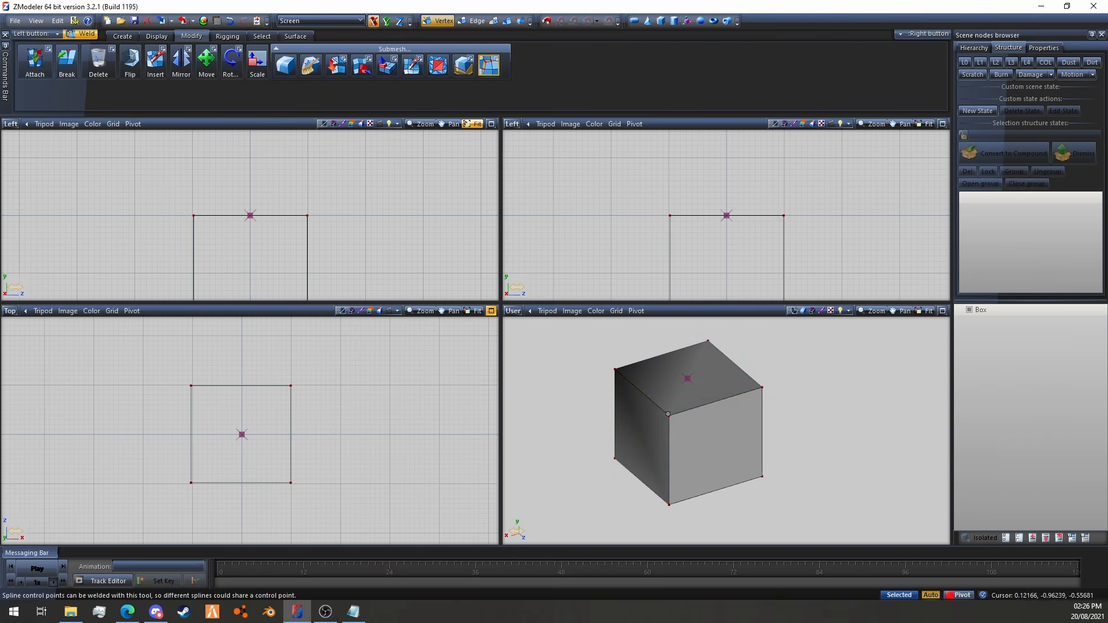
Weld the overlapping vertices at more of the box's top corners
mouse_move(643, 394)
mouse_down()
mouse_move(690, 421)
mouse_move(725, 423)
mouse_up()
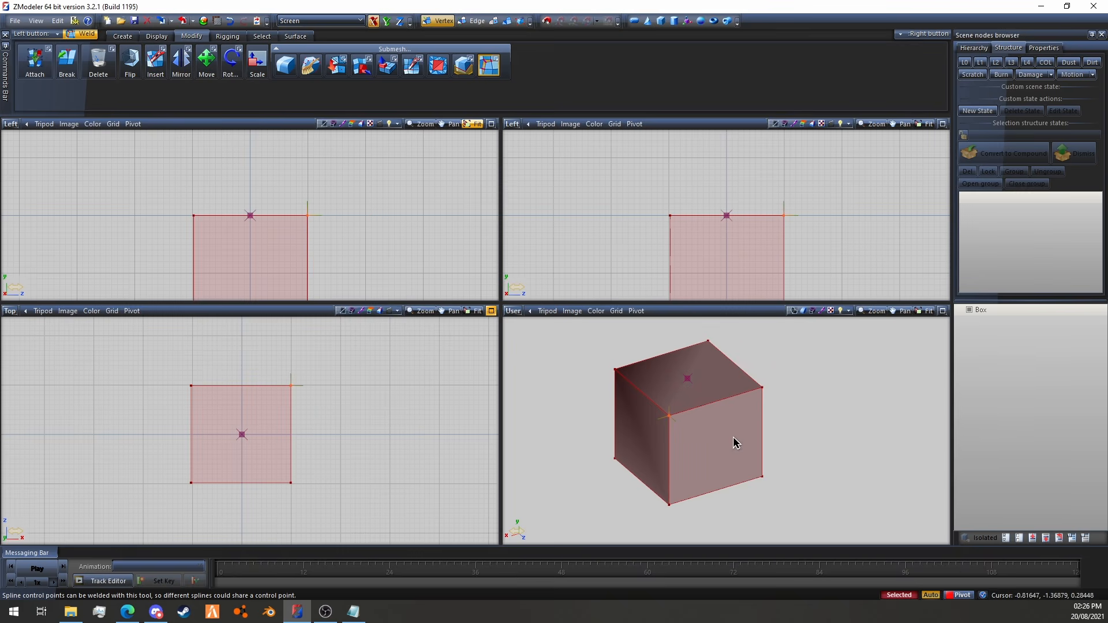
middle_drag(733, 438, 661, 429)
click(717, 426)
click(725, 397)
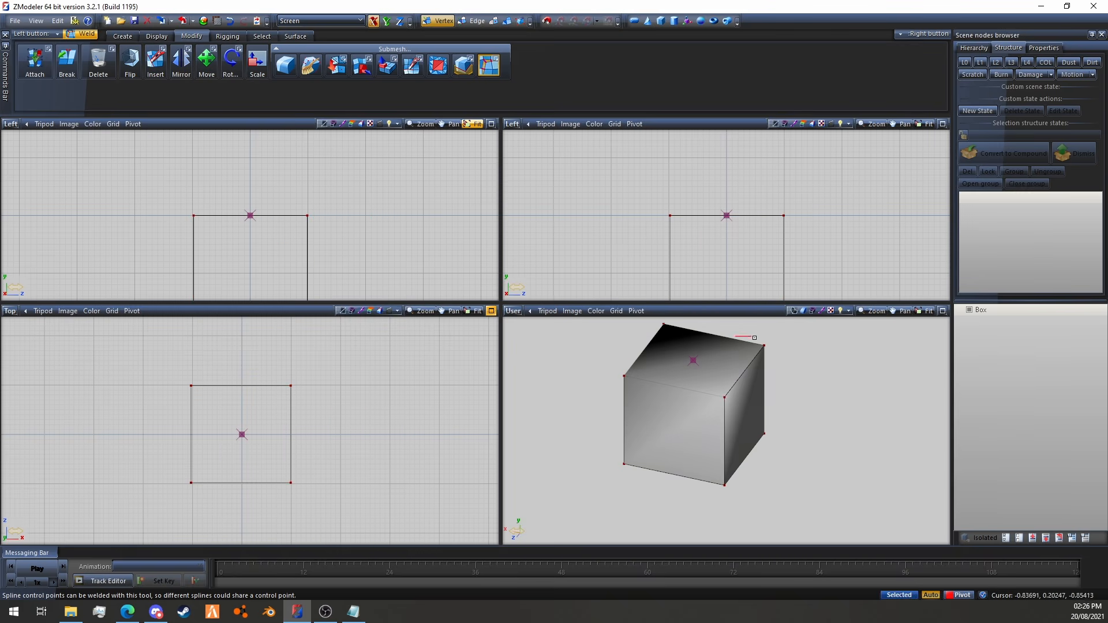
drag(752, 330, 786, 358)
scroll(764, 381, down, 2)
mouse_move(738, 409)
middle_down()
mouse_move(742, 393)
mouse_move(741, 406)
mouse_move(705, 392)
mouse_move(732, 413)
middle_up()
scroll(732, 413, up, 2)
Return to object level and examine the shading around the box's welded corners
click(506, 21)
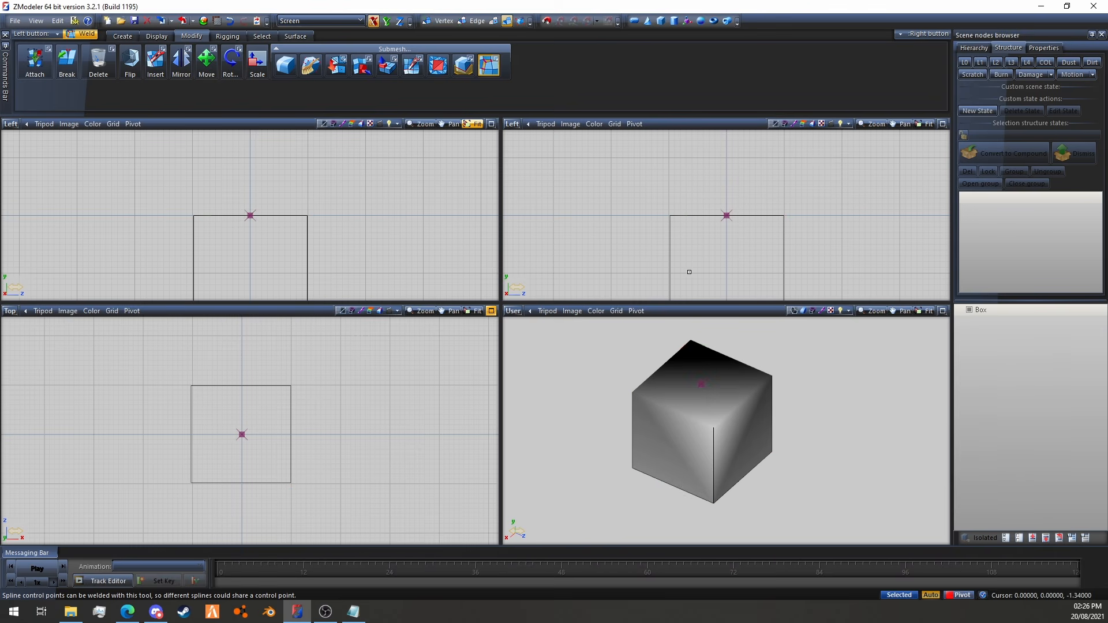
mouse_move(838, 399)
middle_down()
mouse_move(838, 420)
mouse_move(871, 382)
mouse_move(904, 405)
mouse_move(836, 393)
mouse_move(829, 406)
middle_up()
key(ctrl+a)
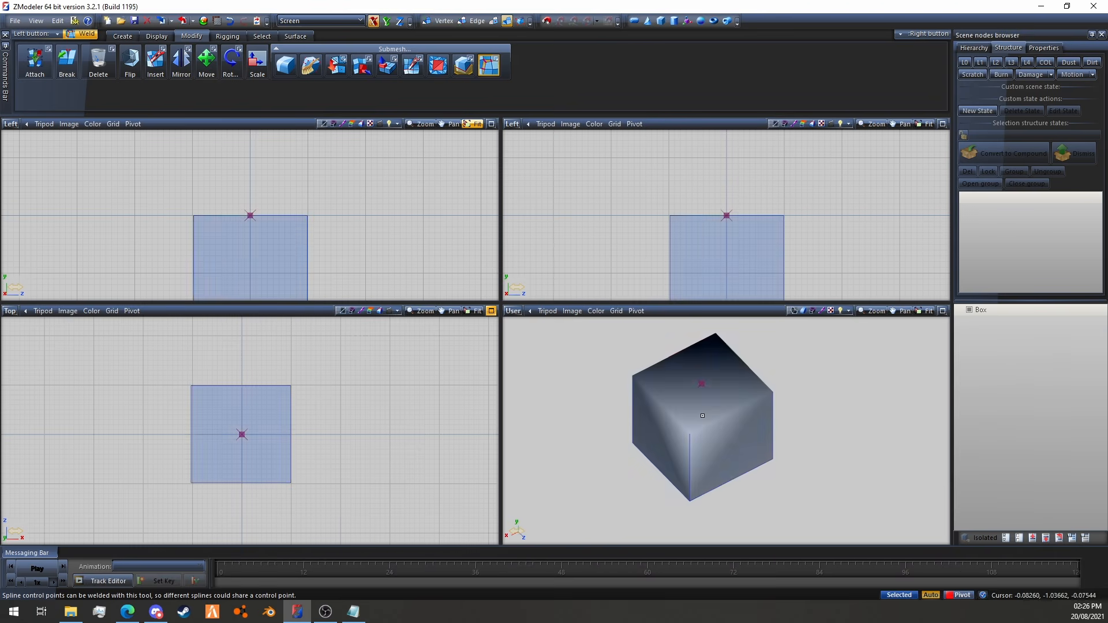
At polygon level, select the box's top face, detach it and leave selected mode
click(493, 21)
mouse_move(816, 370)
middle_down()
mouse_move(819, 383)
mouse_move(814, 361)
middle_up()
drag(870, 532, 556, 452)
middle_drag(833, 427, 857, 452)
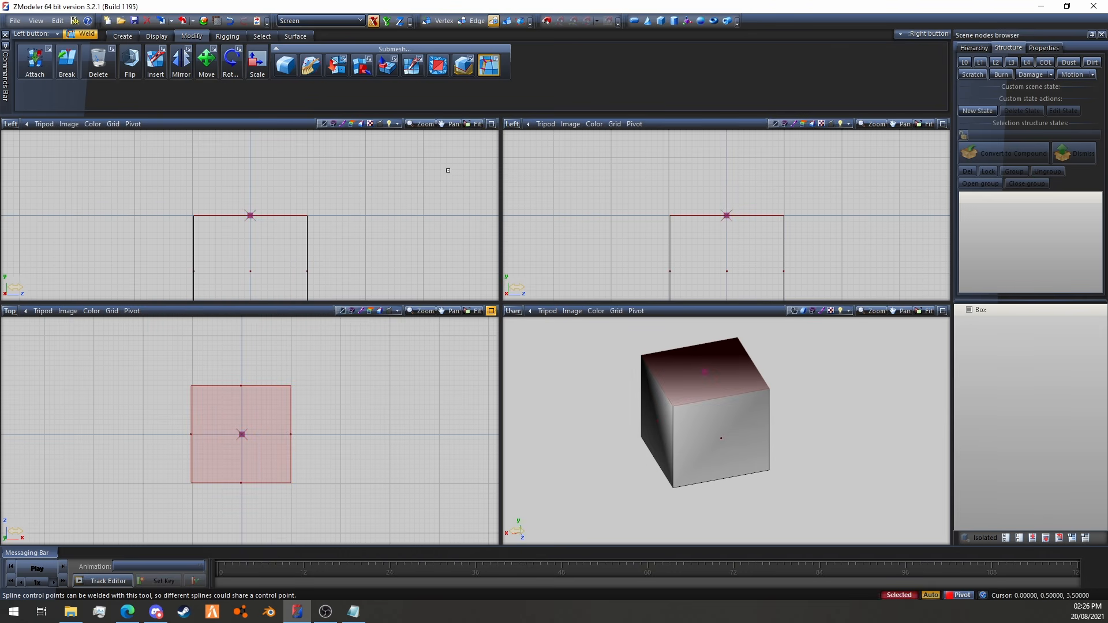
click(362, 65)
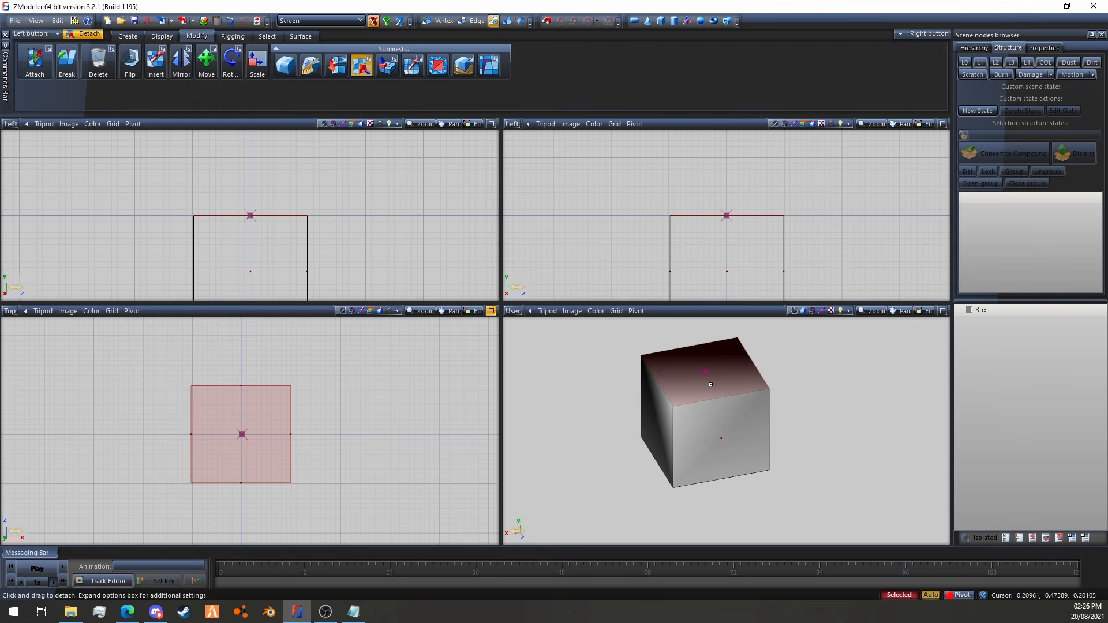
middle_drag(762, 363, 809, 373)
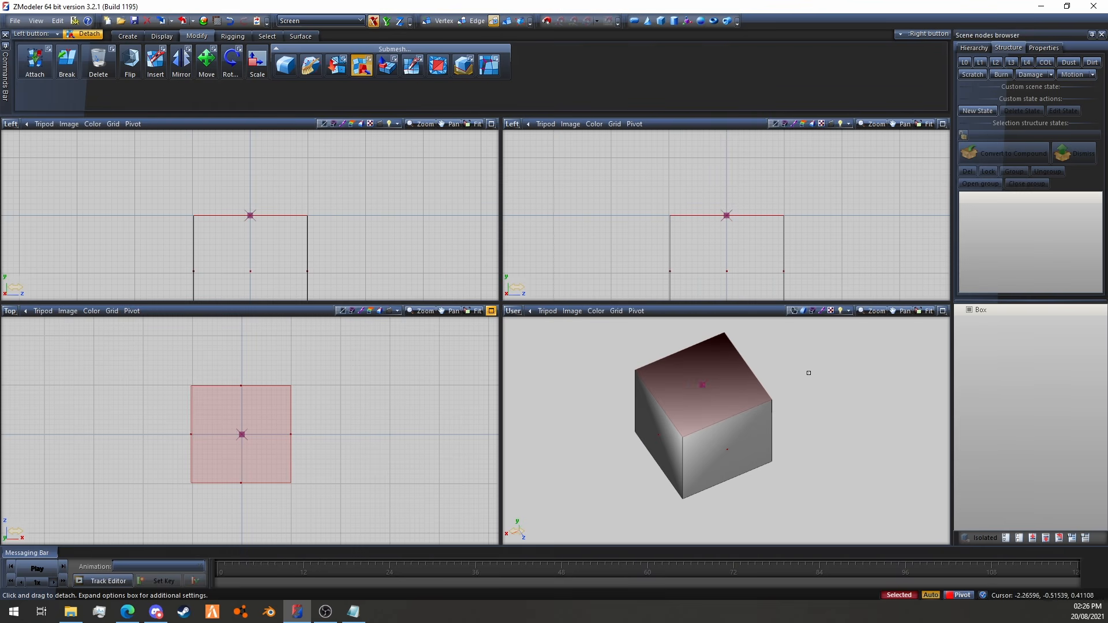
click(369, 58)
middle_drag(836, 365, 681, 383)
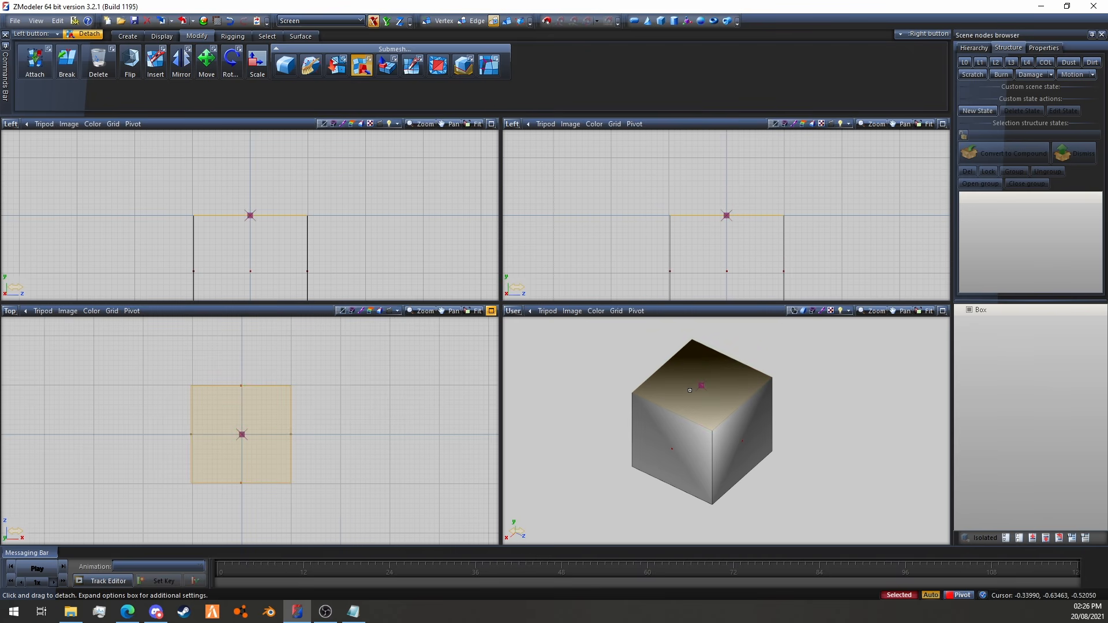
middle_drag(819, 339, 803, 348)
key(space)
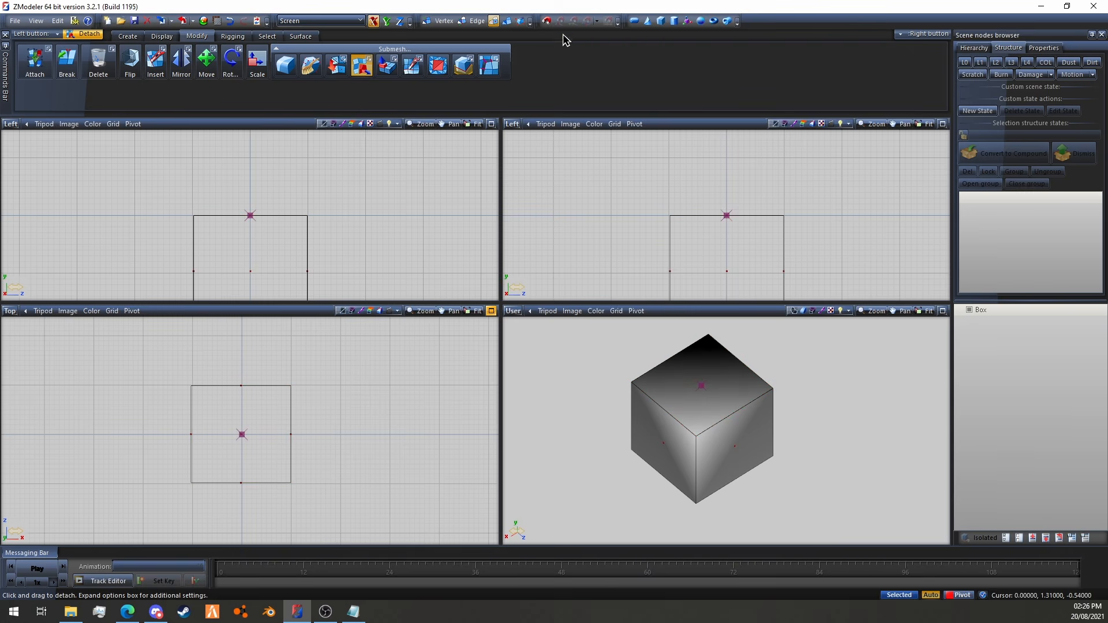
Return to object level and recalculate the box's normals with the Calculate tool
click(506, 21)
middle_drag(854, 381, 604, 437)
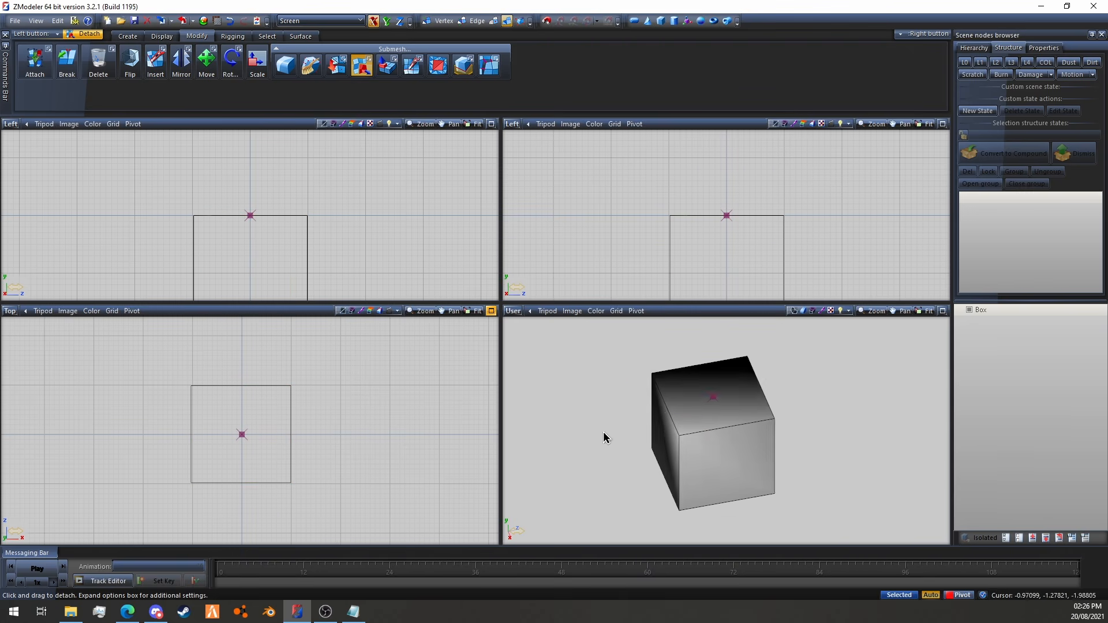
scroll(641, 427, up, 3)
middle_drag(675, 415, 788, 382)
click(900, 407)
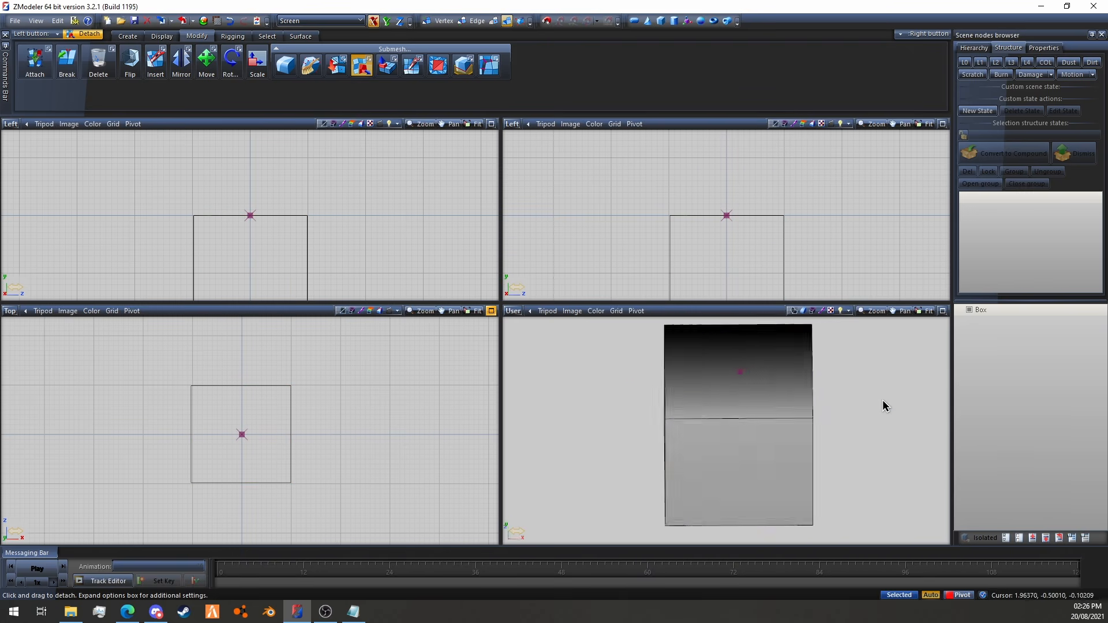
click(299, 38)
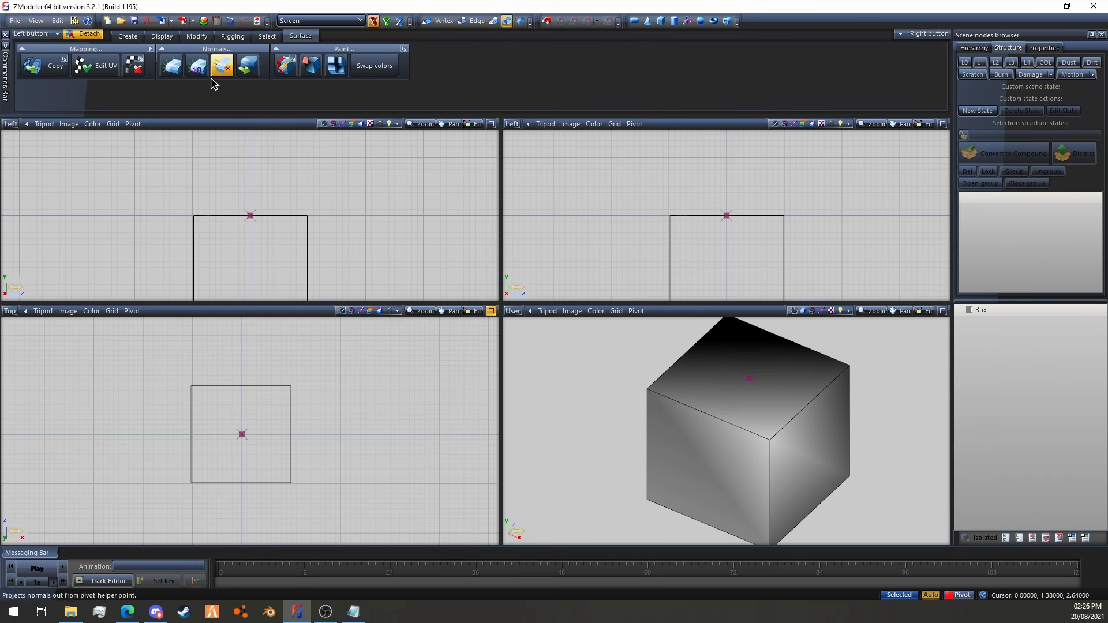
click(177, 74)
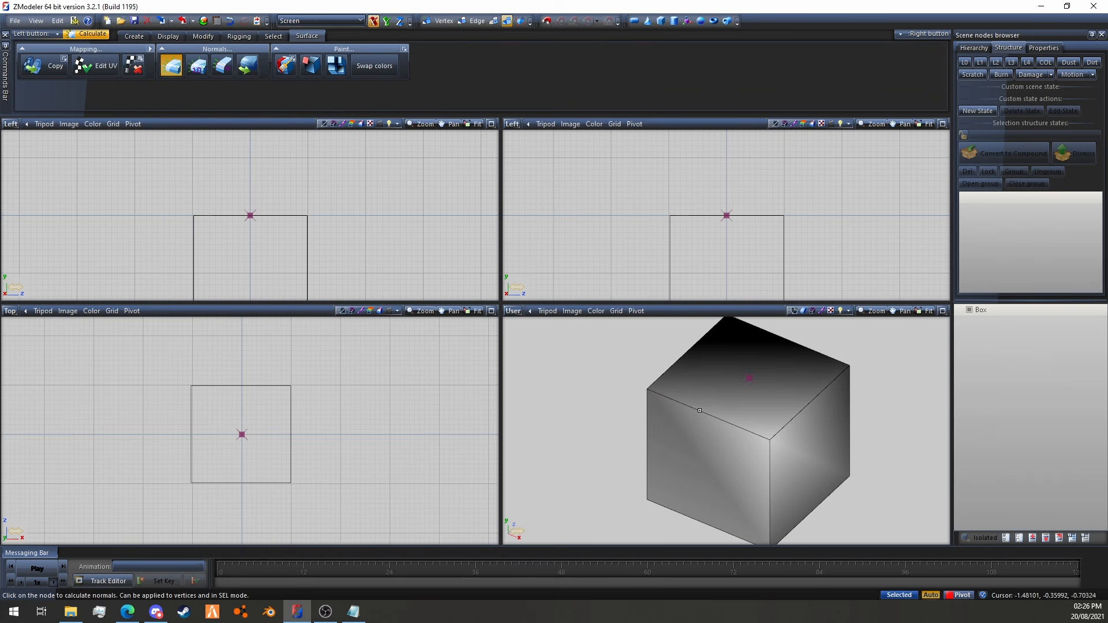
click(774, 436)
click(774, 436)
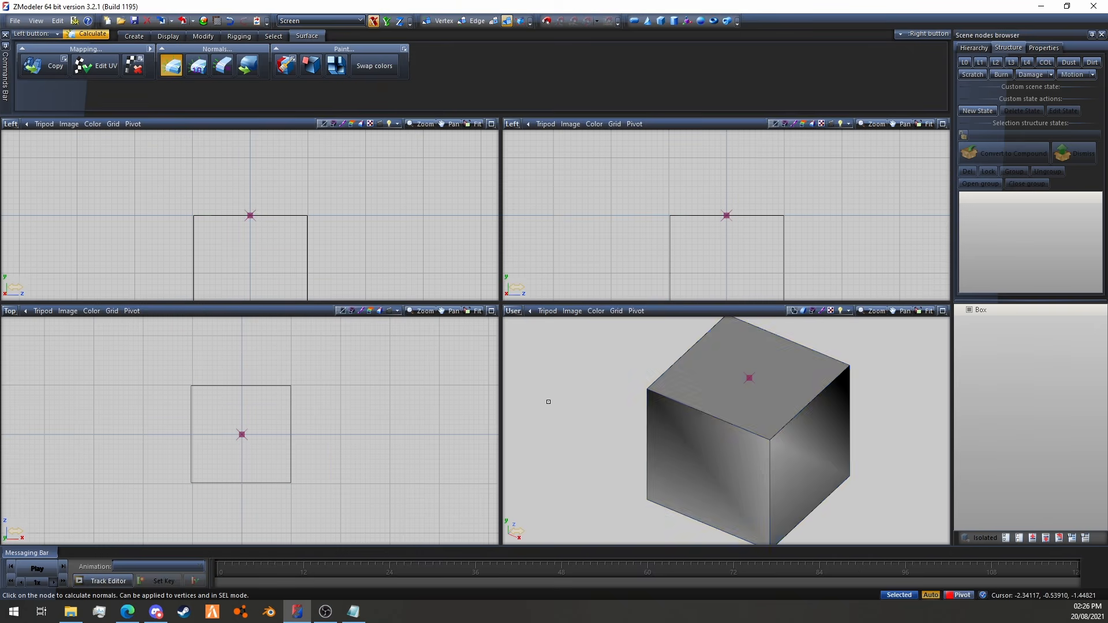
mouse_move(549, 400)
middle_down()
mouse_move(588, 391)
mouse_move(593, 411)
mouse_move(614, 422)
mouse_move(654, 417)
middle_up()
scroll(594, 412, down, 3)
middle_drag(857, 400, 767, 434)
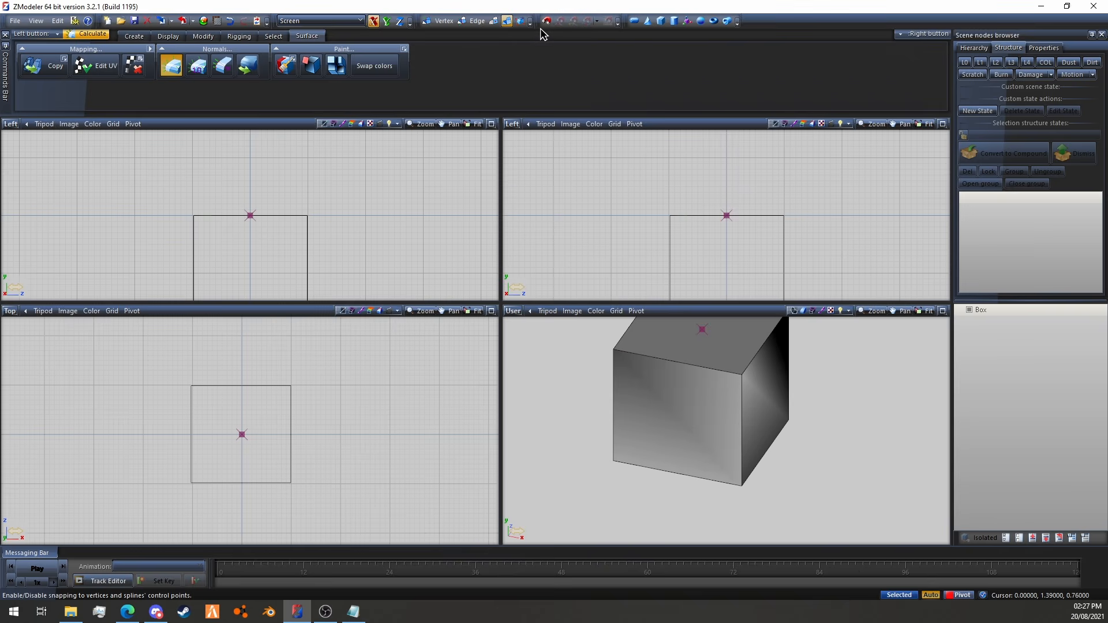
At polygon level, select two opposite side faces of the box and detach them
click(493, 21)
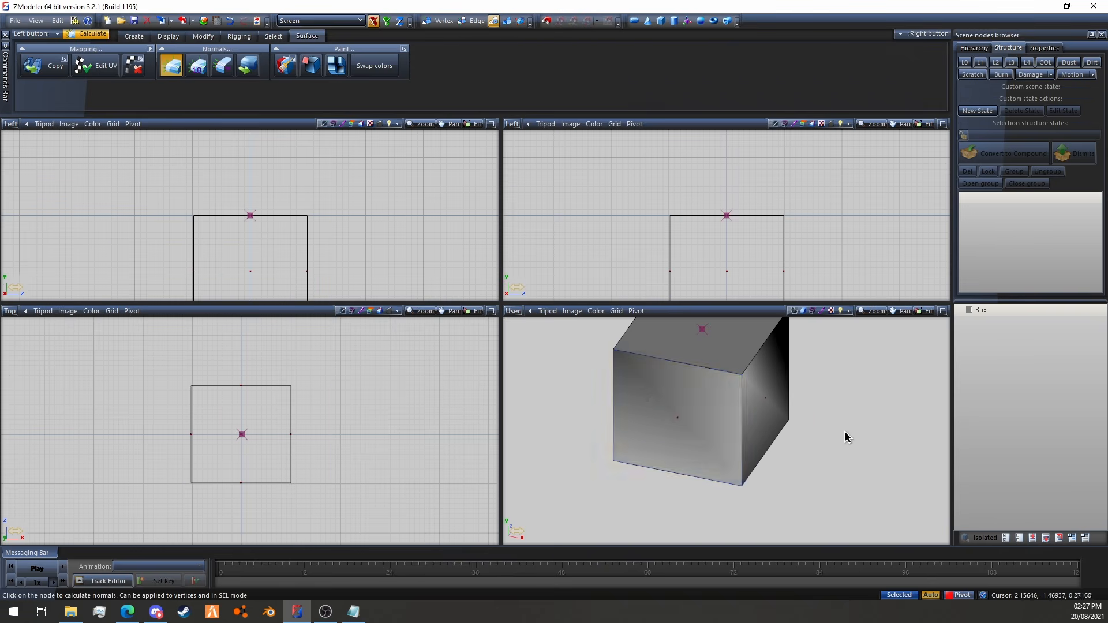
mouse_move(843, 430)
middle_down()
mouse_move(853, 411)
mouse_move(733, 429)
mouse_move(862, 426)
middle_up()
click(755, 421)
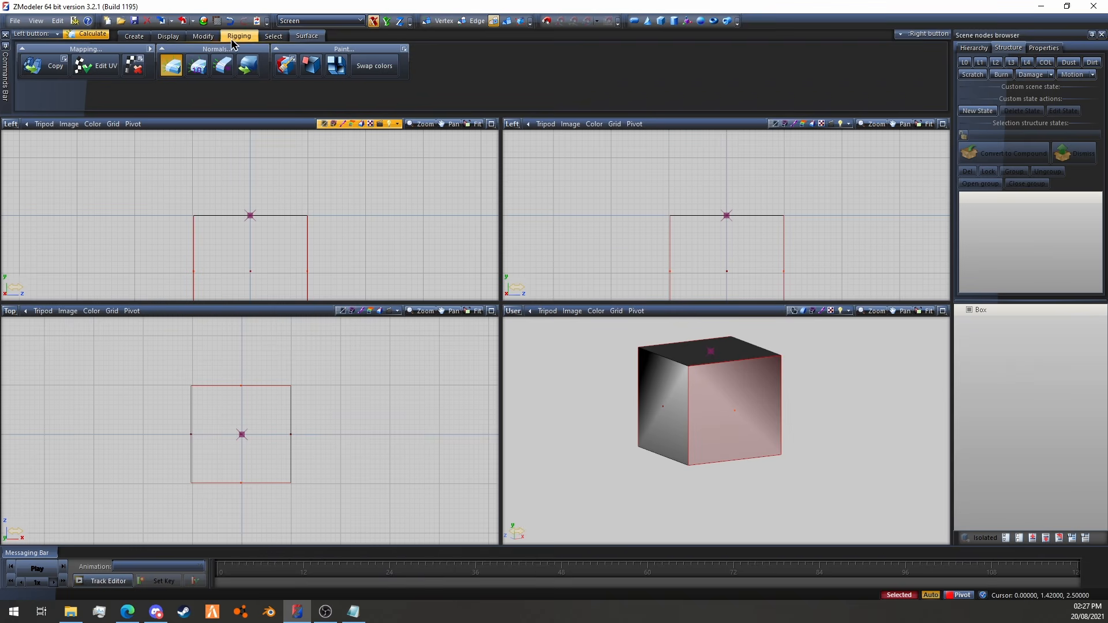
click(196, 36)
click(361, 65)
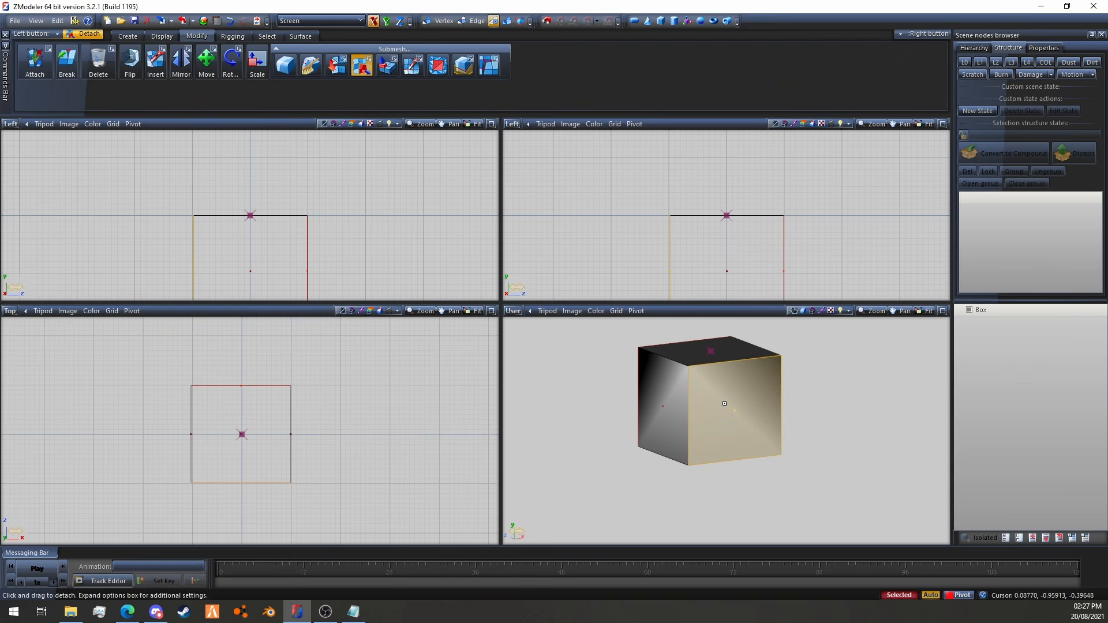
middle_drag(853, 386, 833, 404)
Select all of the box's faces and recalculate their normals at vertex level
right_drag(885, 496, 489, 183)
click(301, 36)
click(172, 65)
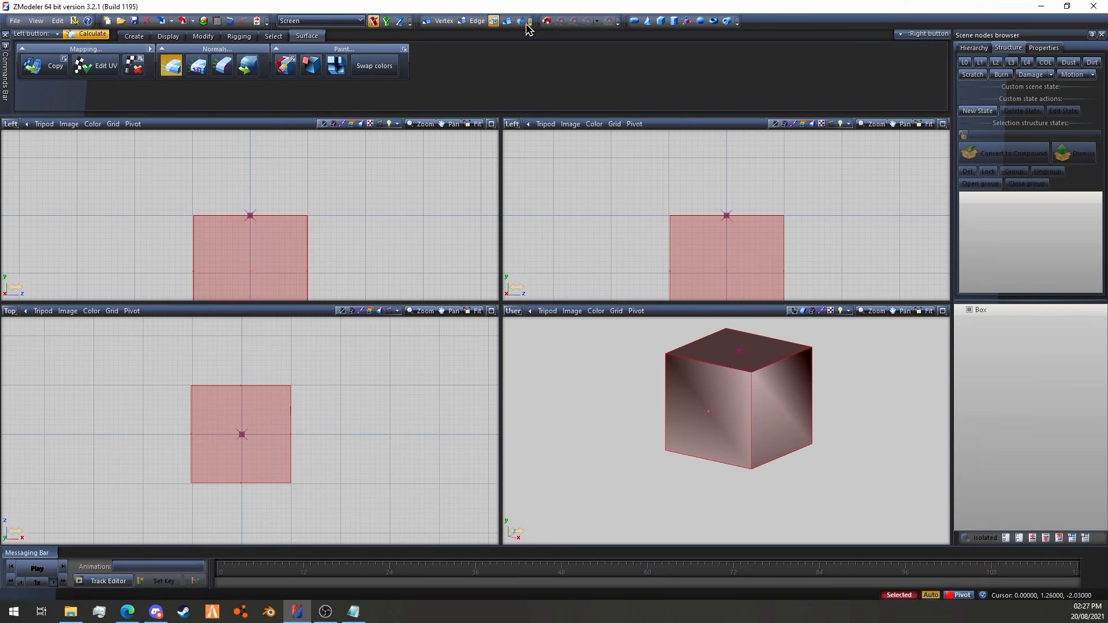
key(1)
click(653, 425)
key(space)
mouse_move(610, 403)
middle_down()
mouse_move(694, 398)
mouse_move(670, 414)
mouse_move(824, 415)
middle_up()
key(space)
Smooth the normals at the selected top corner with the smoothing angle set to 90
scroll(704, 408, up, 6)
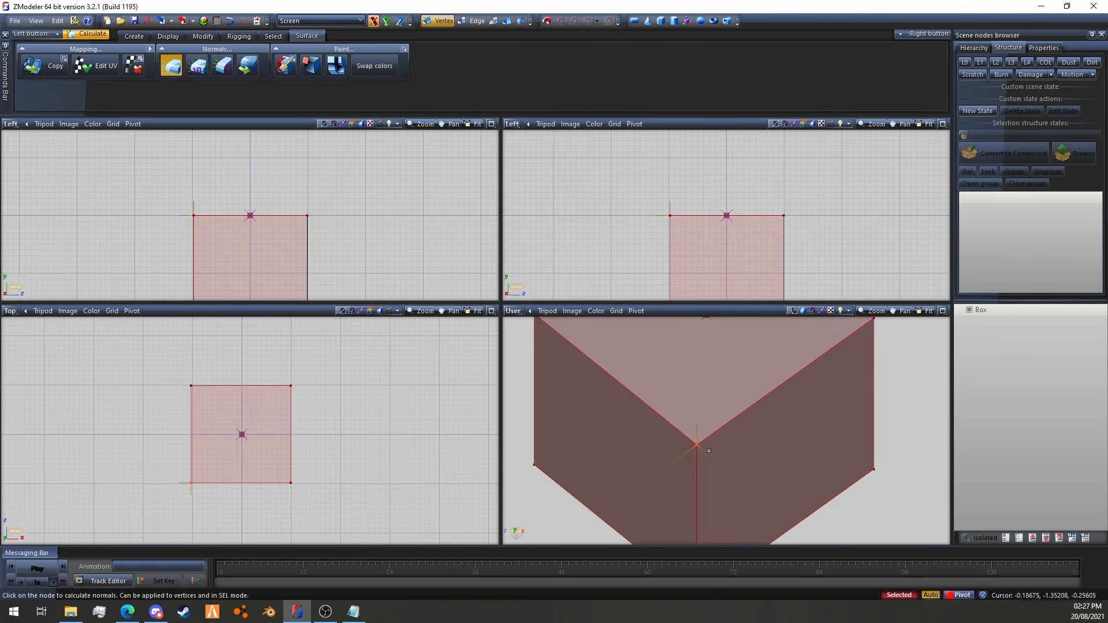
scroll(708, 451, up, 1)
scroll(716, 435, down, 2)
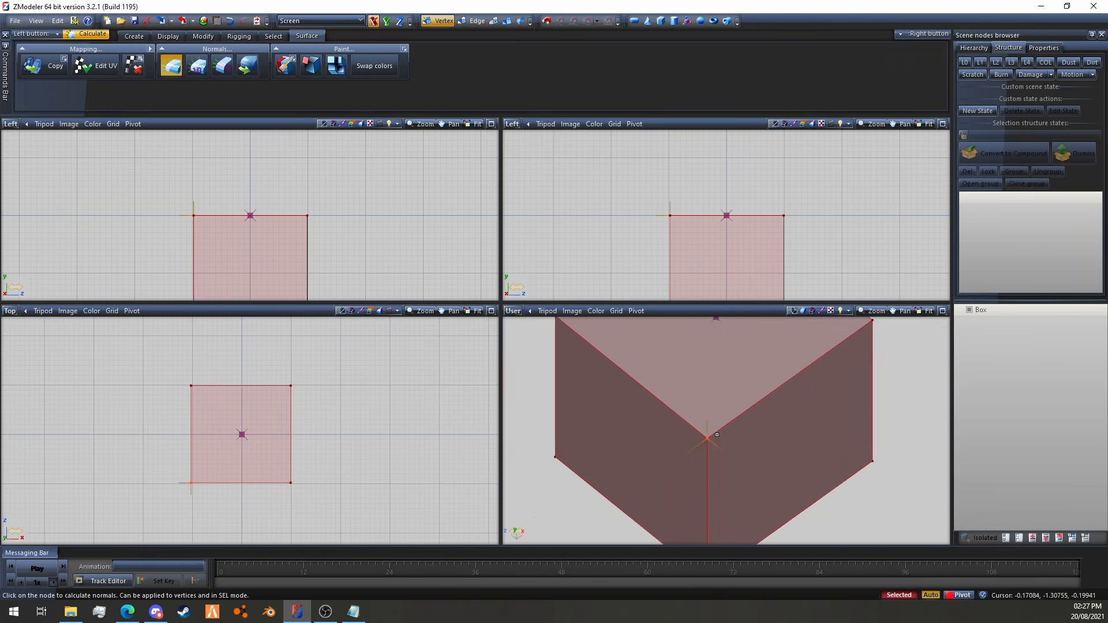
scroll(717, 434, down, 2)
click(248, 65)
scroll(697, 450, up, 1)
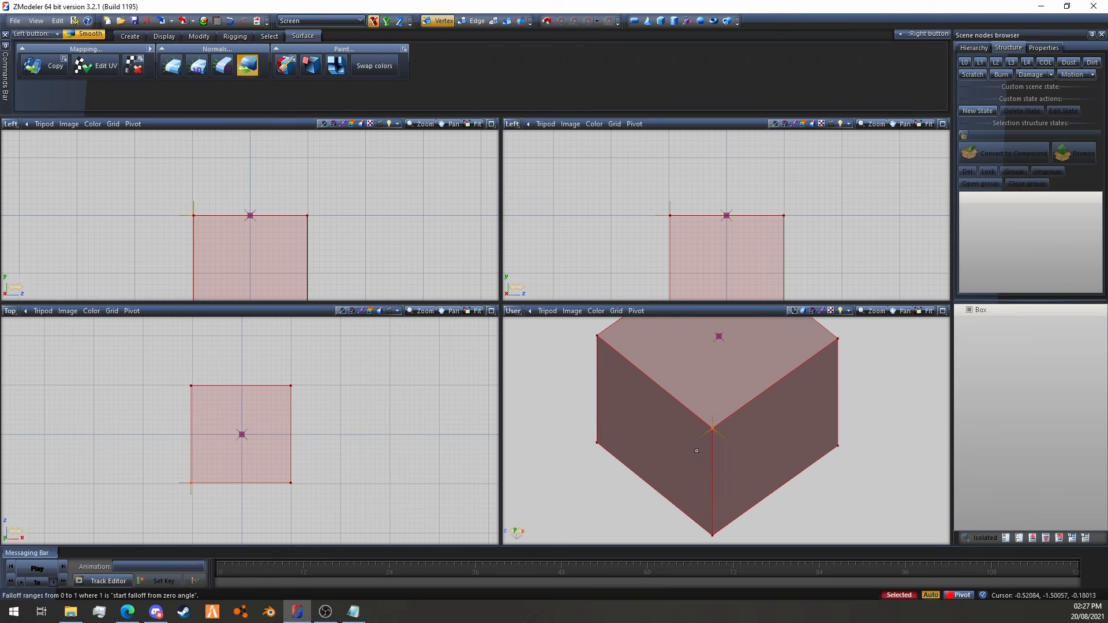
scroll(696, 450, up, 1)
key(Tab)
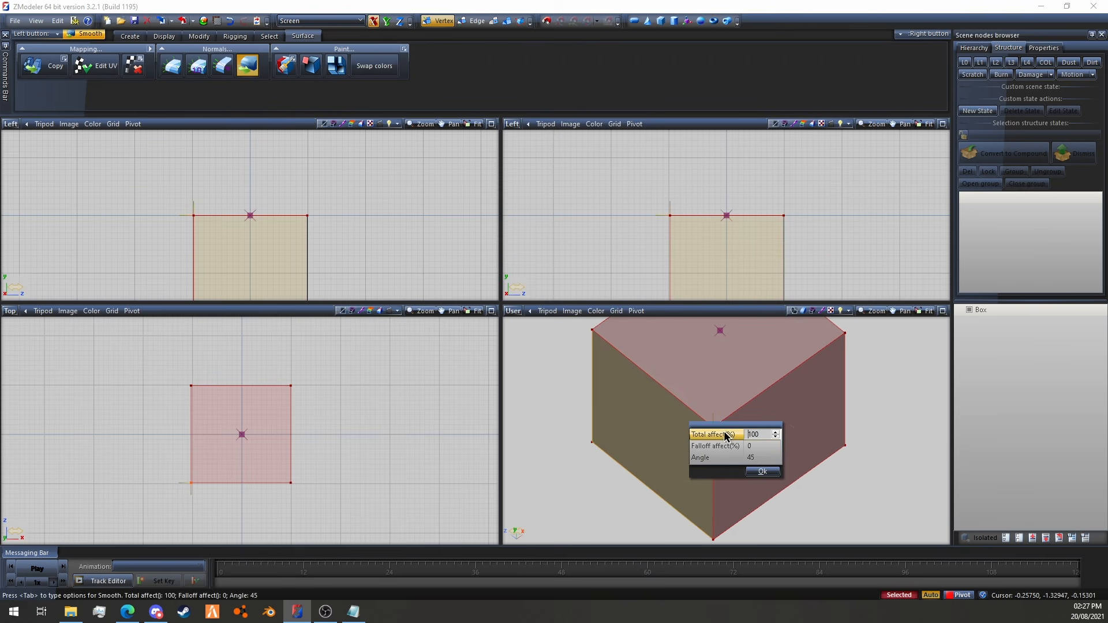
drag(715, 427, 596, 448)
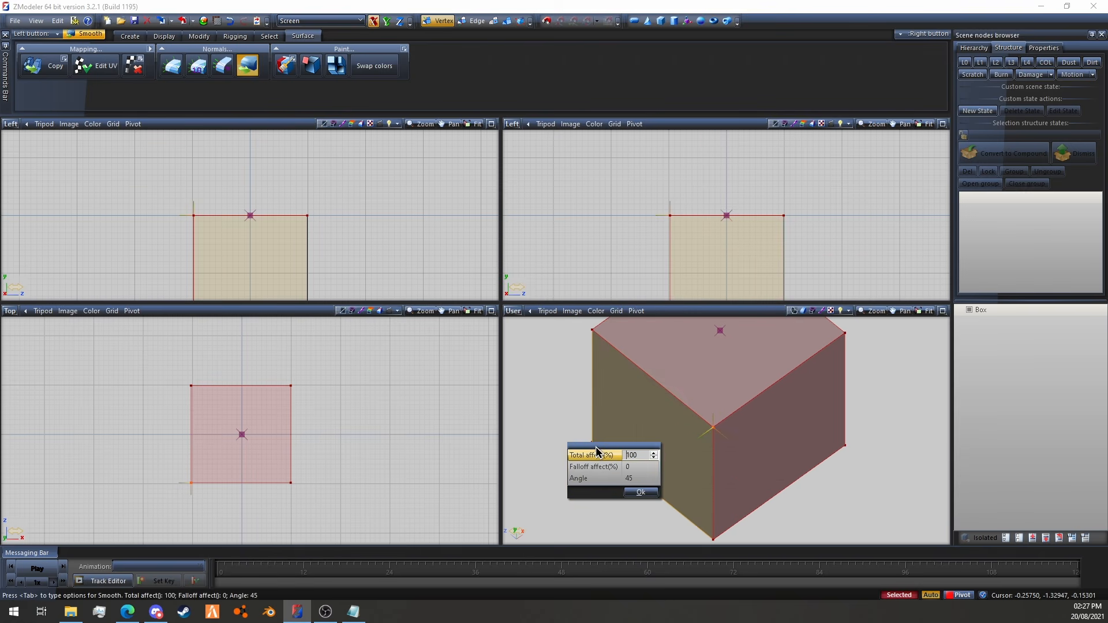
click(638, 479)
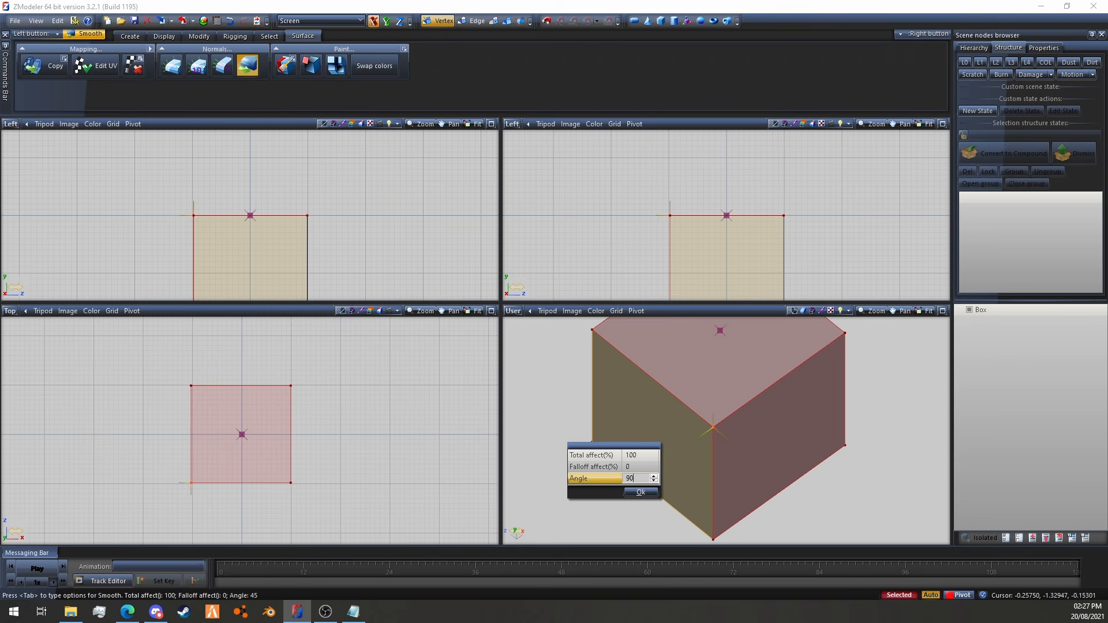
text(90)
key(Return)
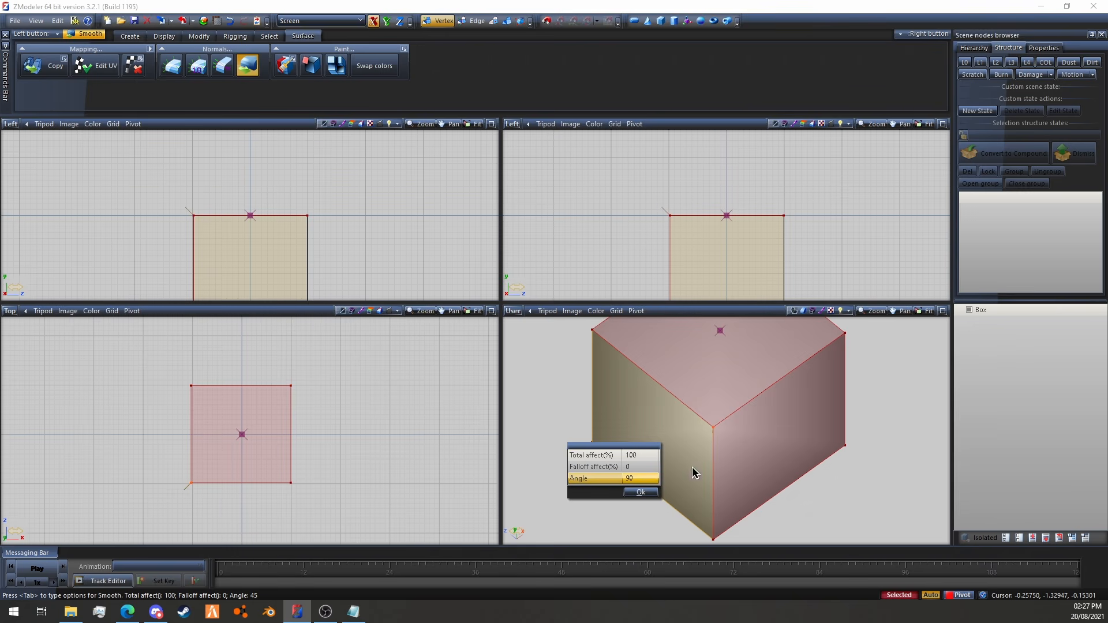
click(640, 492)
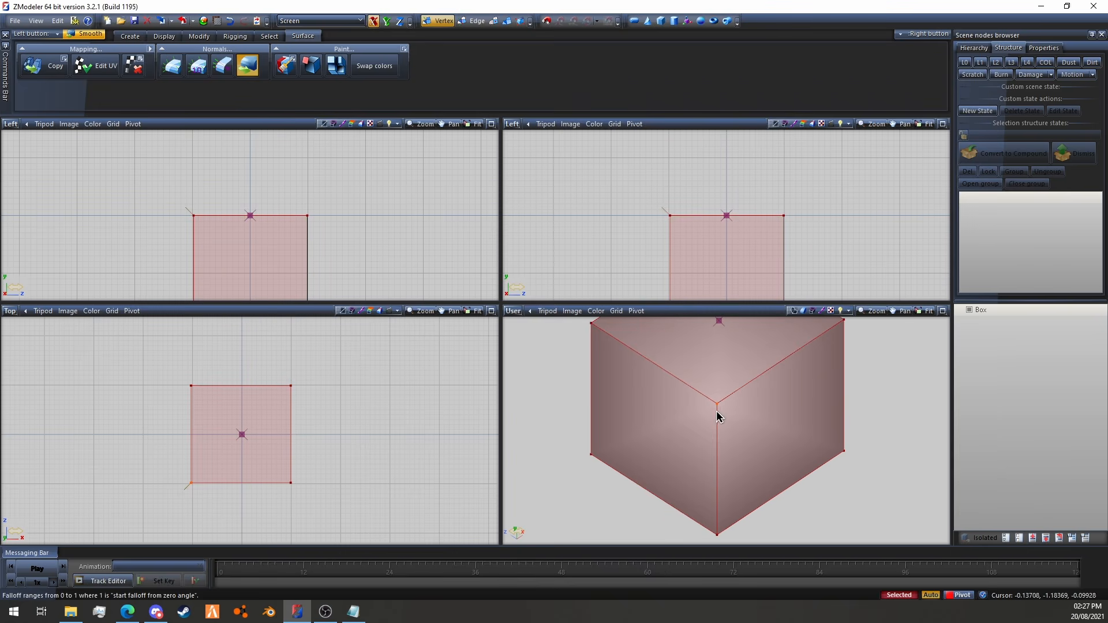
Undo the normal smoothing and return to object level with selected mode and the Smooth tool off
middle_drag(716, 412, 744, 434)
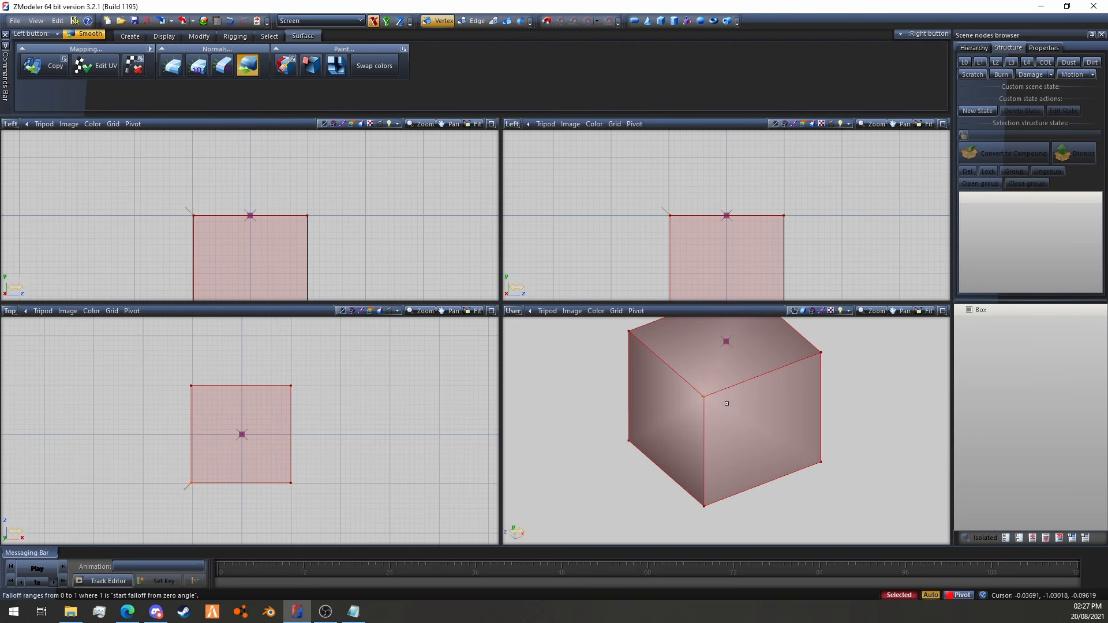
middle_drag(737, 412, 845, 477)
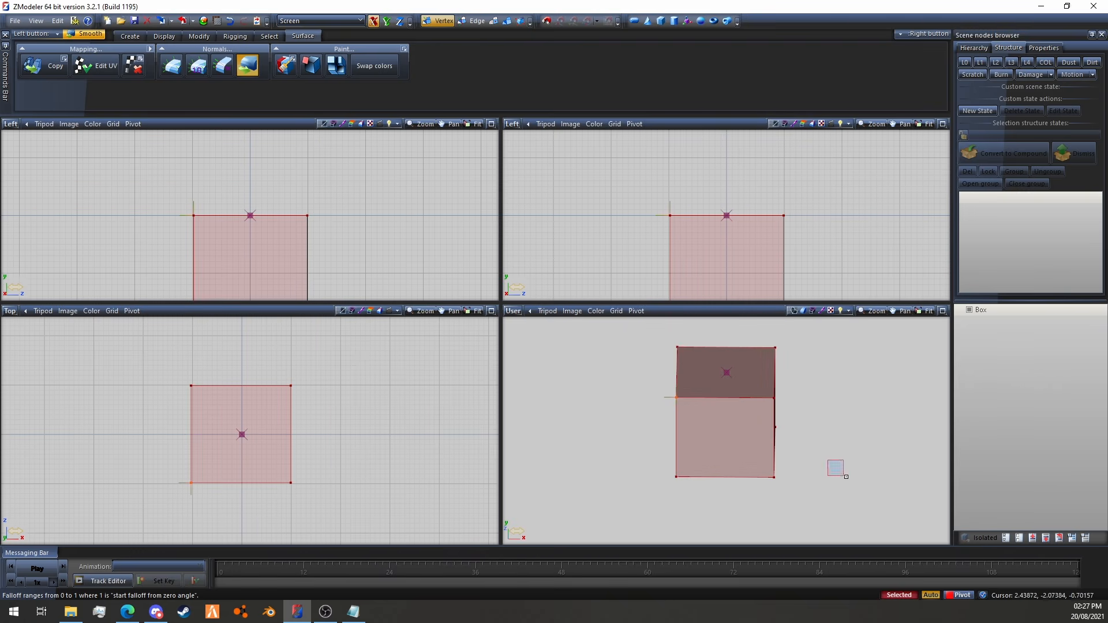
click(493, 22)
middle_drag(786, 401, 835, 400)
key(space)
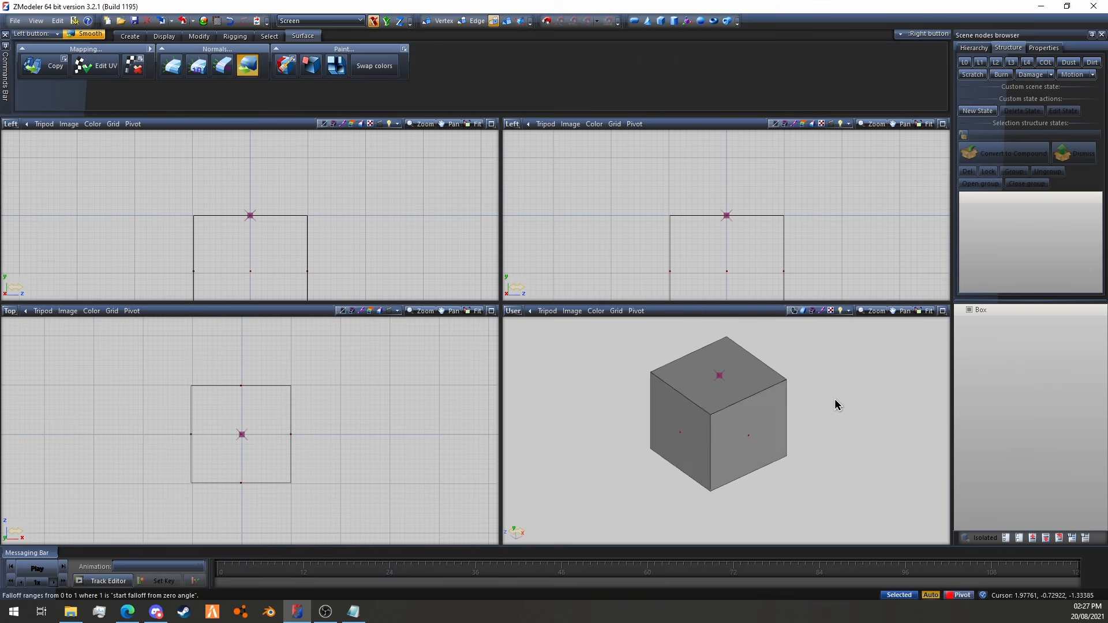
click(507, 22)
click(246, 77)
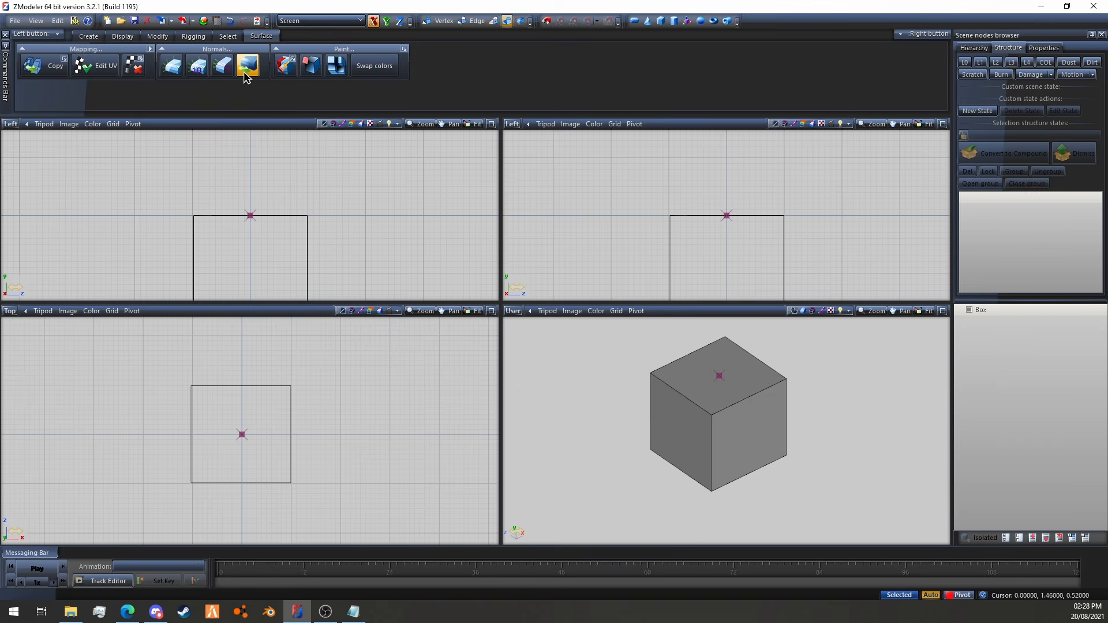
Switch to polygon level and select the box's top face
click(493, 21)
middle_drag(700, 376, 734, 376)
click(736, 375)
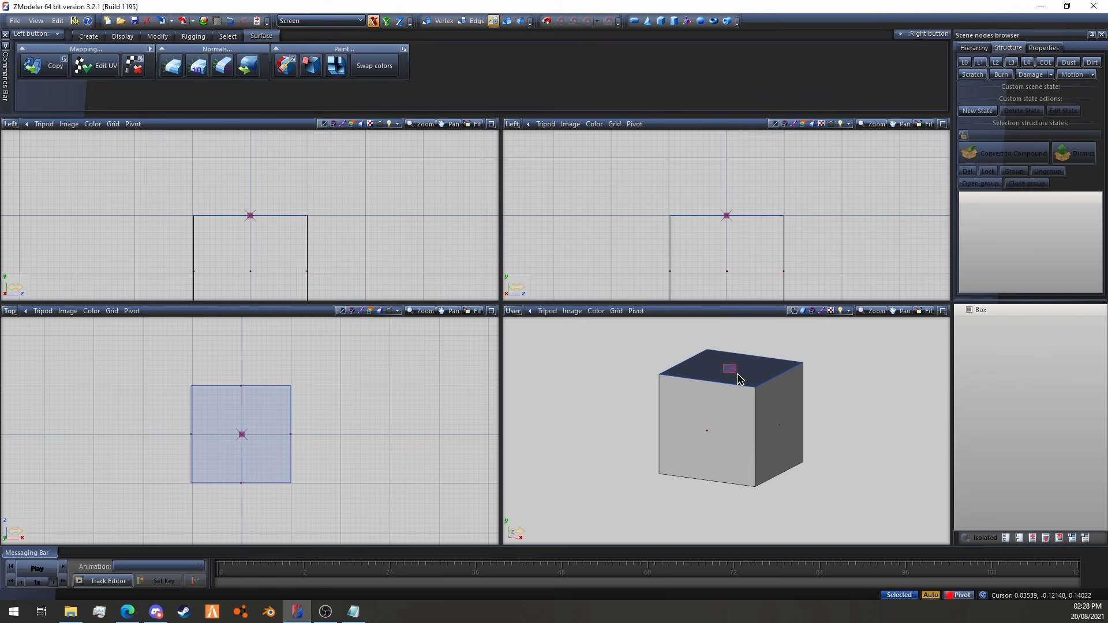
drag(737, 374, 739, 375)
middle_drag(756, 375, 802, 376)
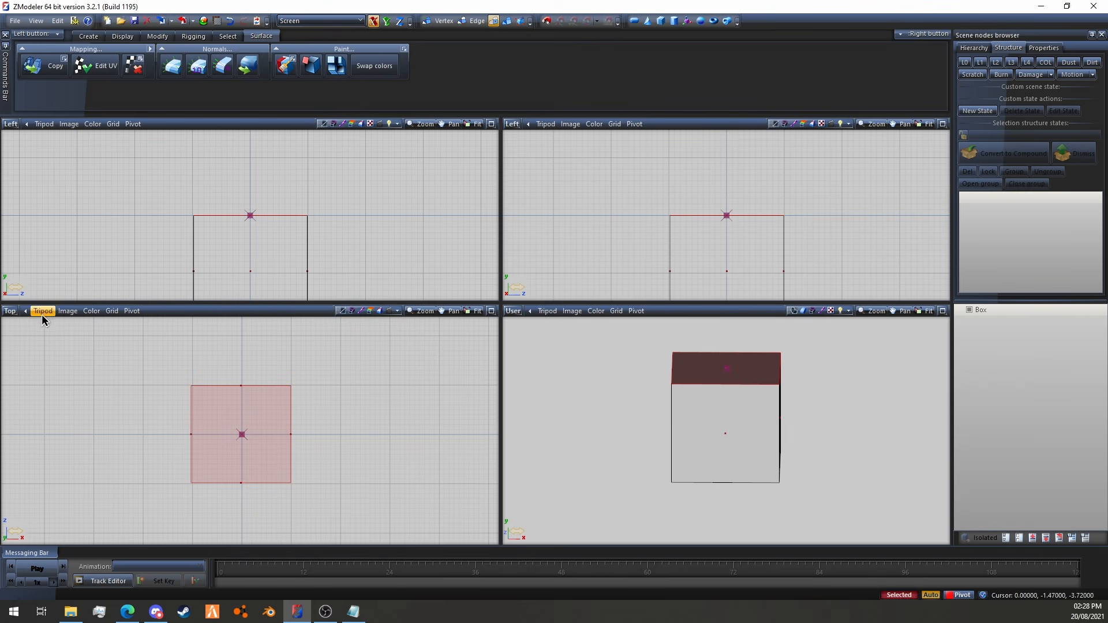
Move the pivot slightly below the top face and project that face's normals from it at vertex level
middle_drag(260, 219, 267, 178)
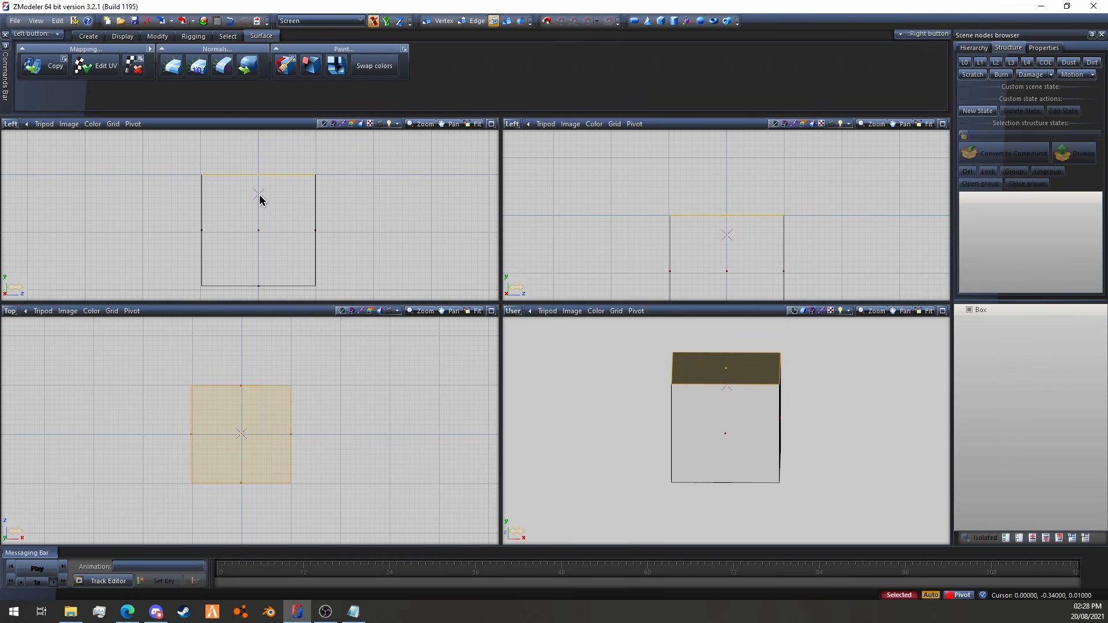
click(440, 21)
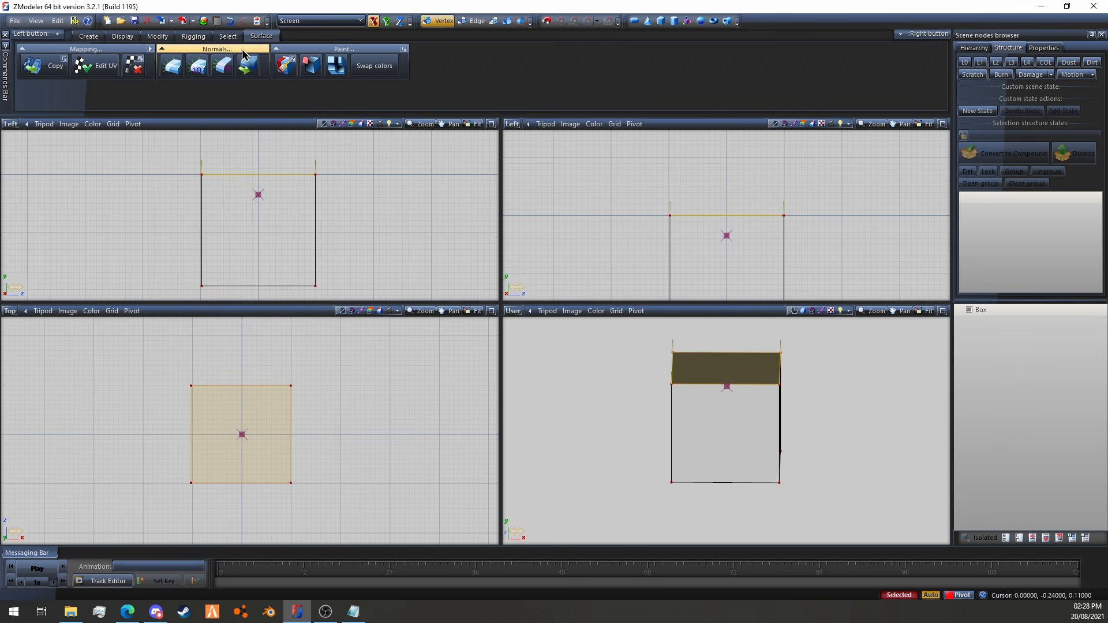
click(222, 68)
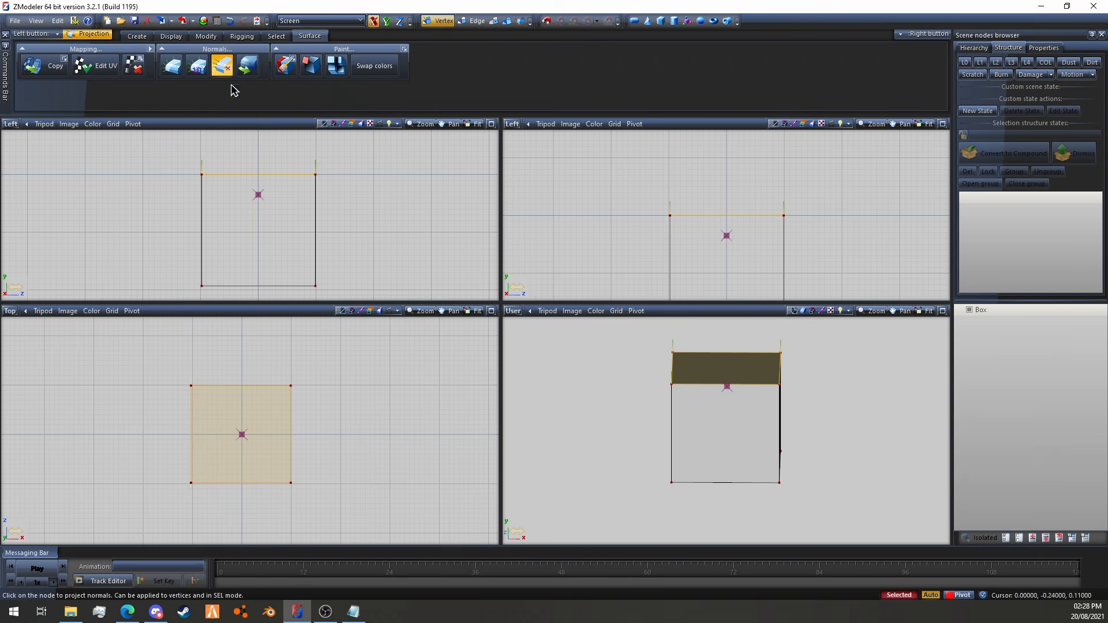
click(369, 225)
Lower the pivot to near the box's base and project the top face's normals again
mouse_move(766, 429)
middle_down()
mouse_move(781, 444)
mouse_move(846, 446)
middle_up()
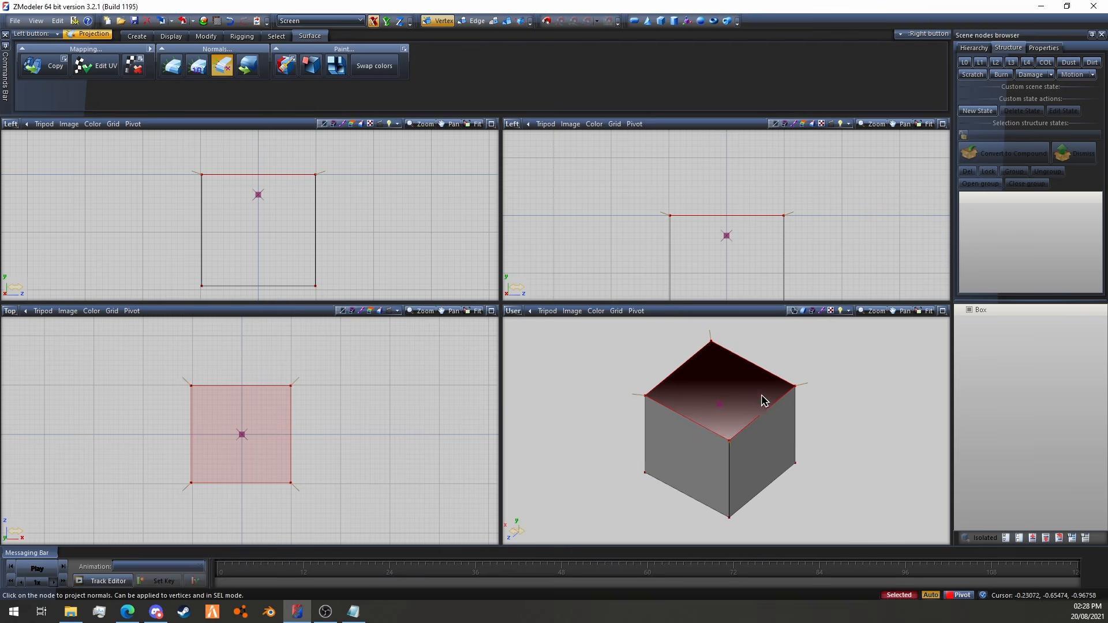
scroll(762, 395, up, 3)
middle_drag(761, 396, 728, 403)
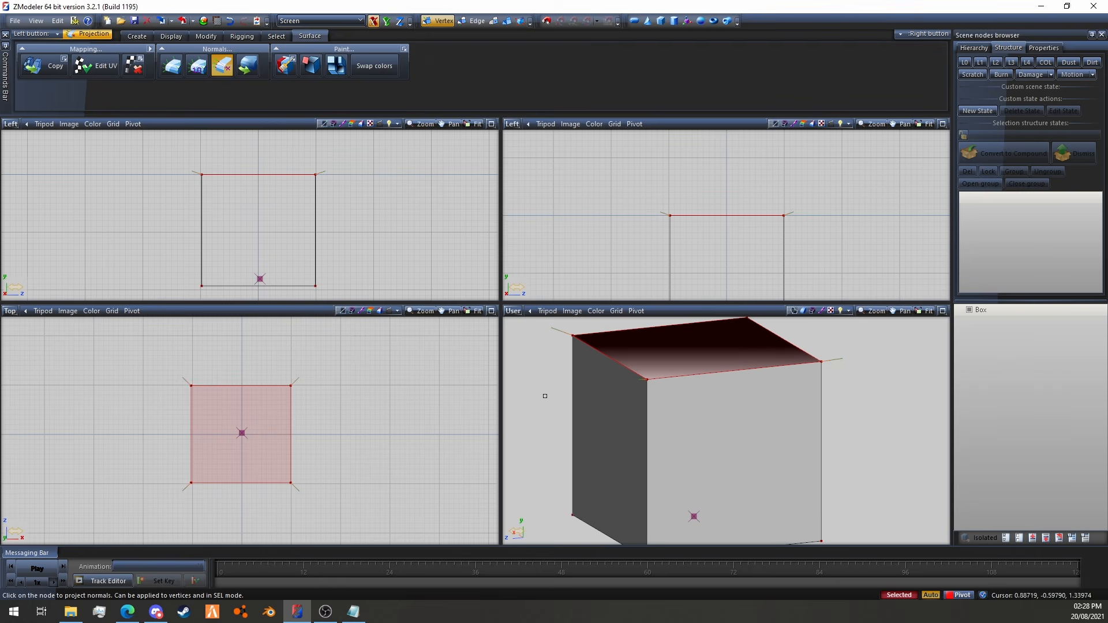
click(795, 432)
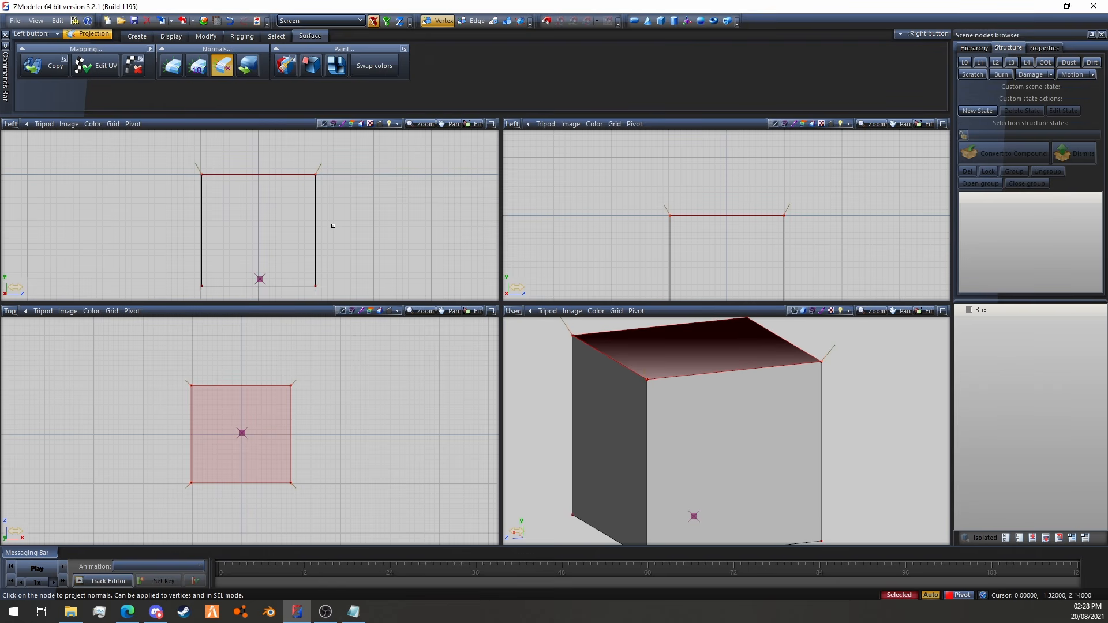
Reproject the top face's normals from the low pivot, and again with the pivot moved up to just below the face
scroll(274, 204, down, 1)
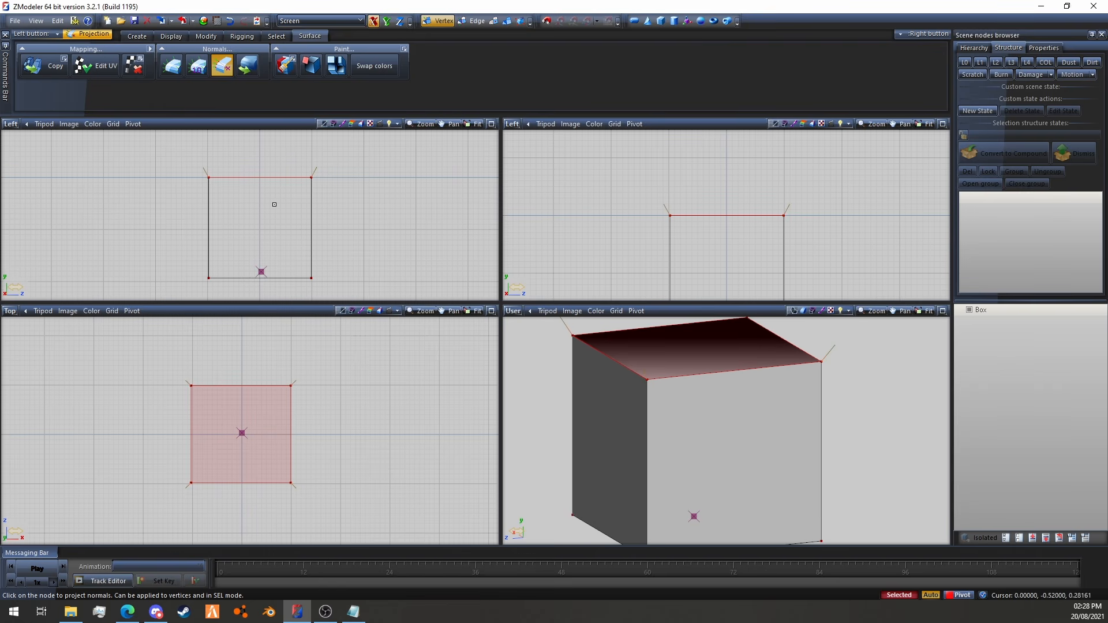
click(258, 270)
click(258, 270)
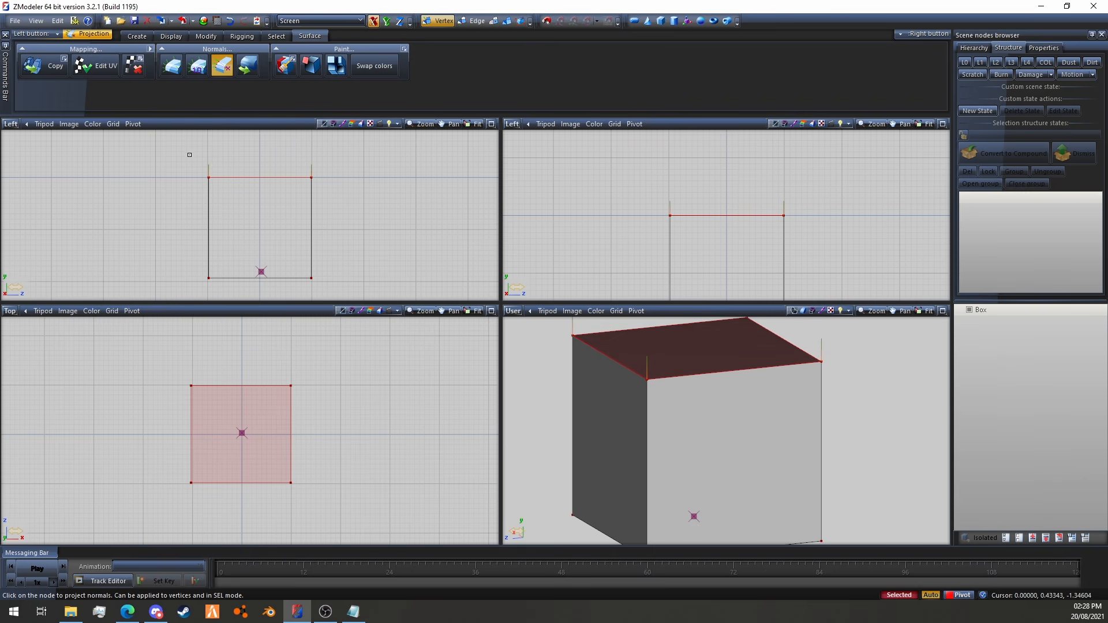
drag(189, 155, 202, 158)
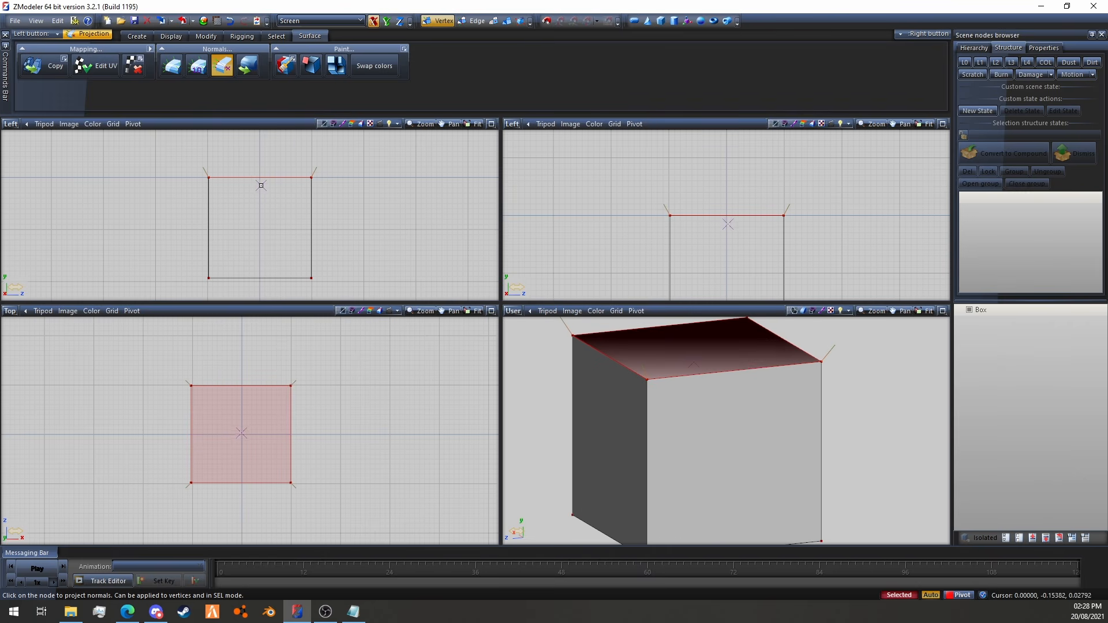
click(273, 238)
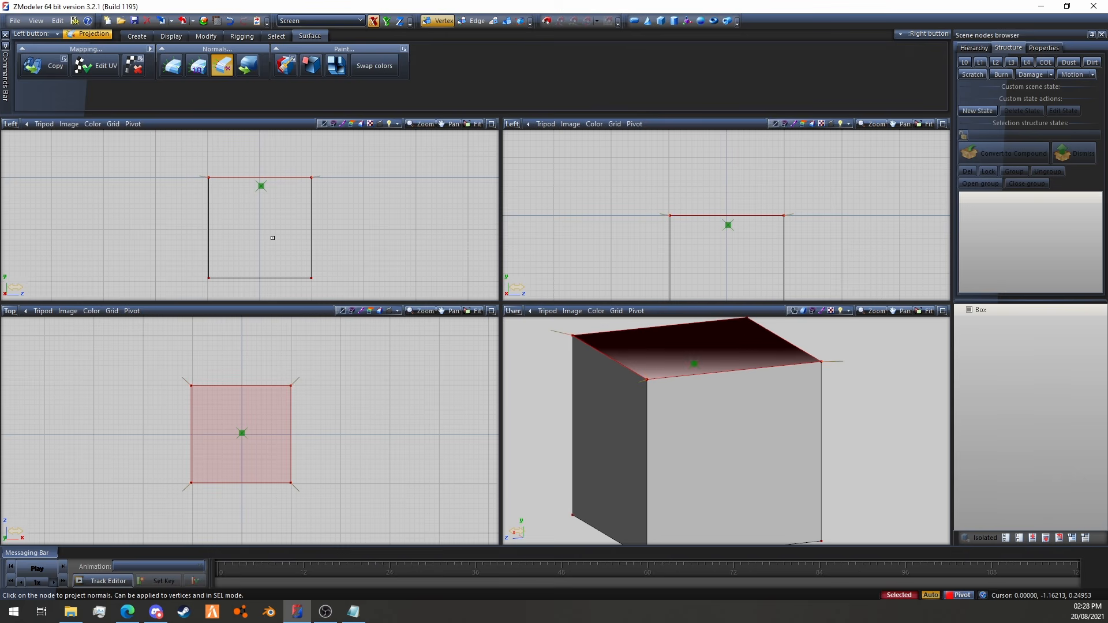
Undo the normal projections, clear the selection and selected mode, and return to object level with the Projection tool off
middle_drag(713, 420, 703, 376)
drag(588, 336, 807, 408)
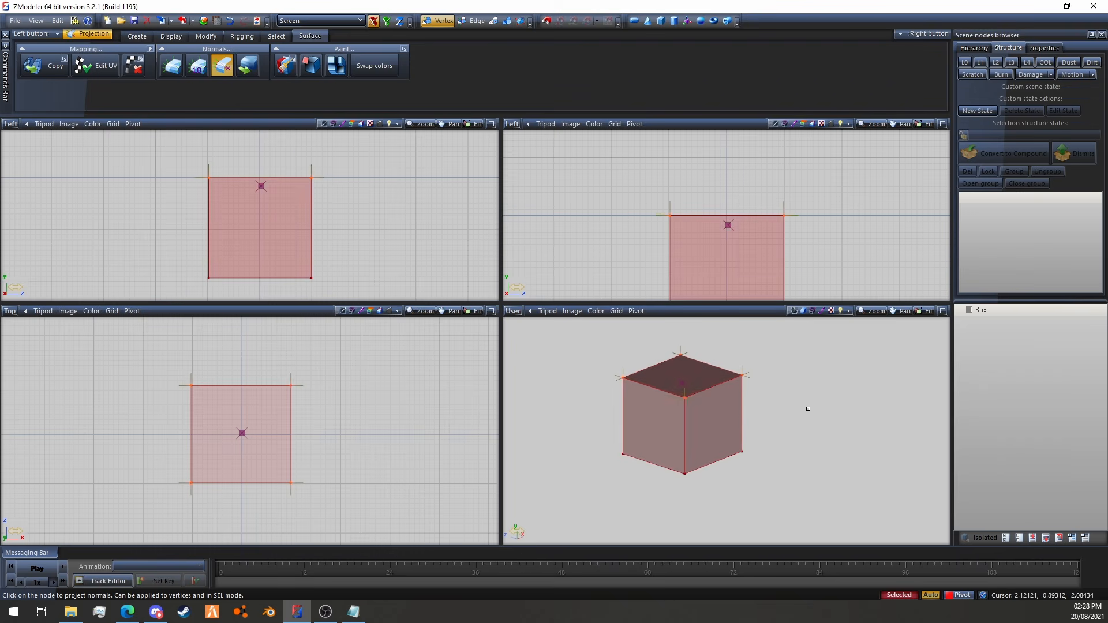
click(799, 410)
middle_drag(783, 432, 678, 401)
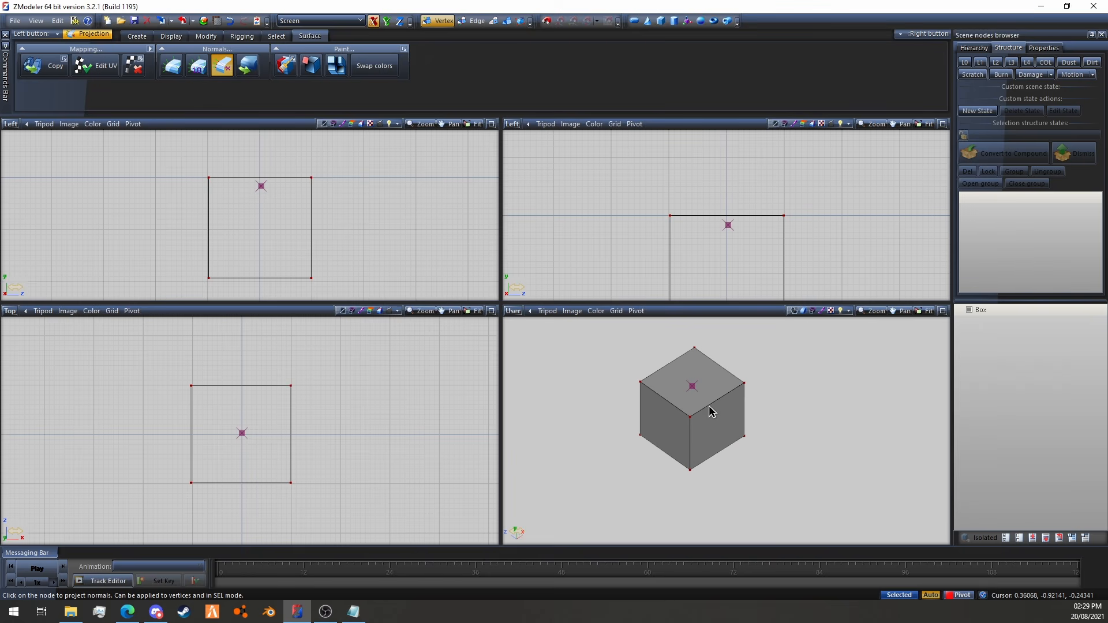
click(507, 22)
middle_drag(817, 442, 822, 439)
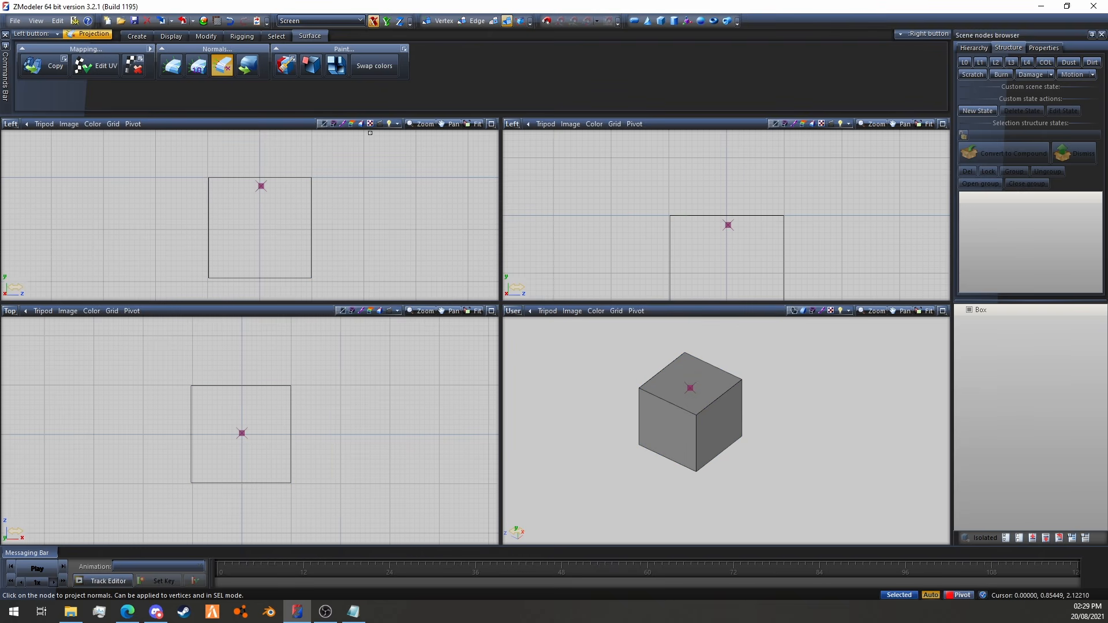
click(222, 65)
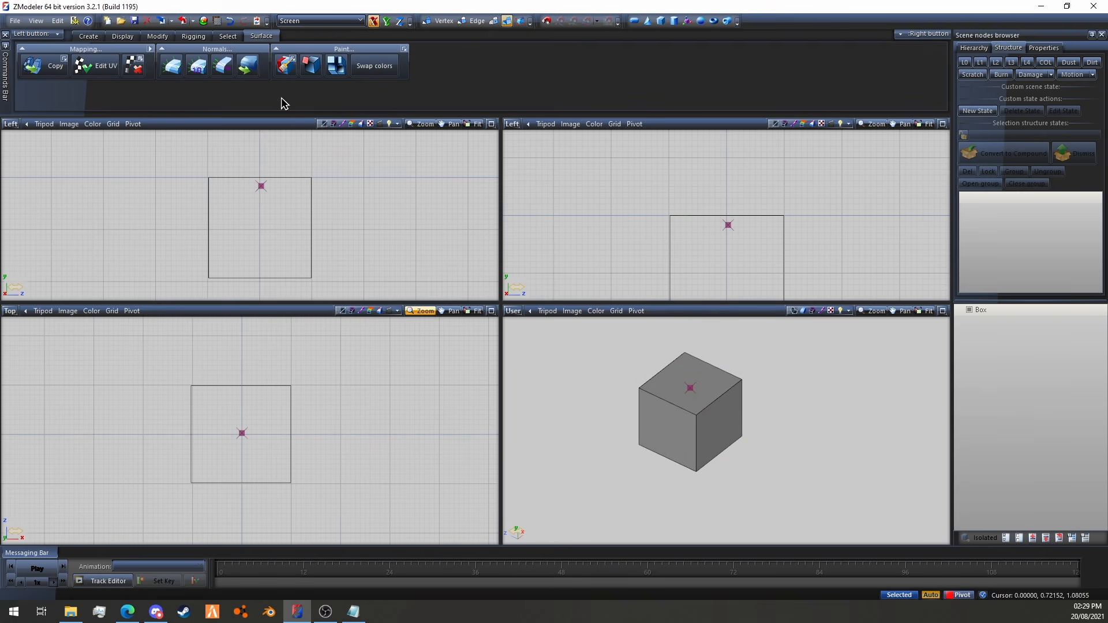
Delete the box and create a smaller box on the negative X side of the pivot
click(692, 465)
right_click(690, 425)
mouse_move(732, 451)
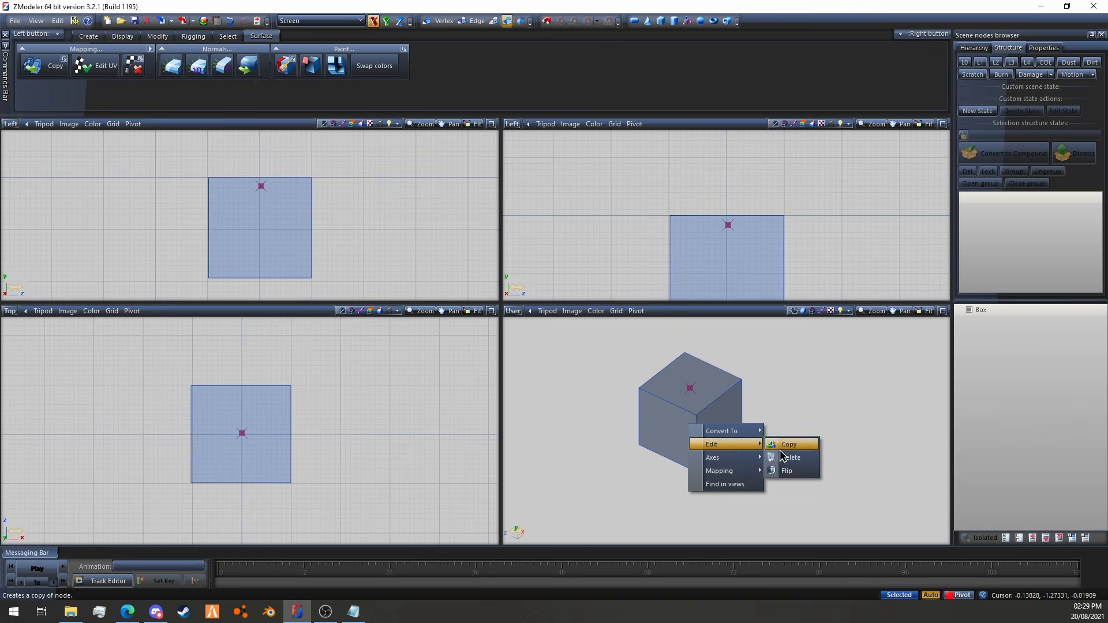
click(790, 462)
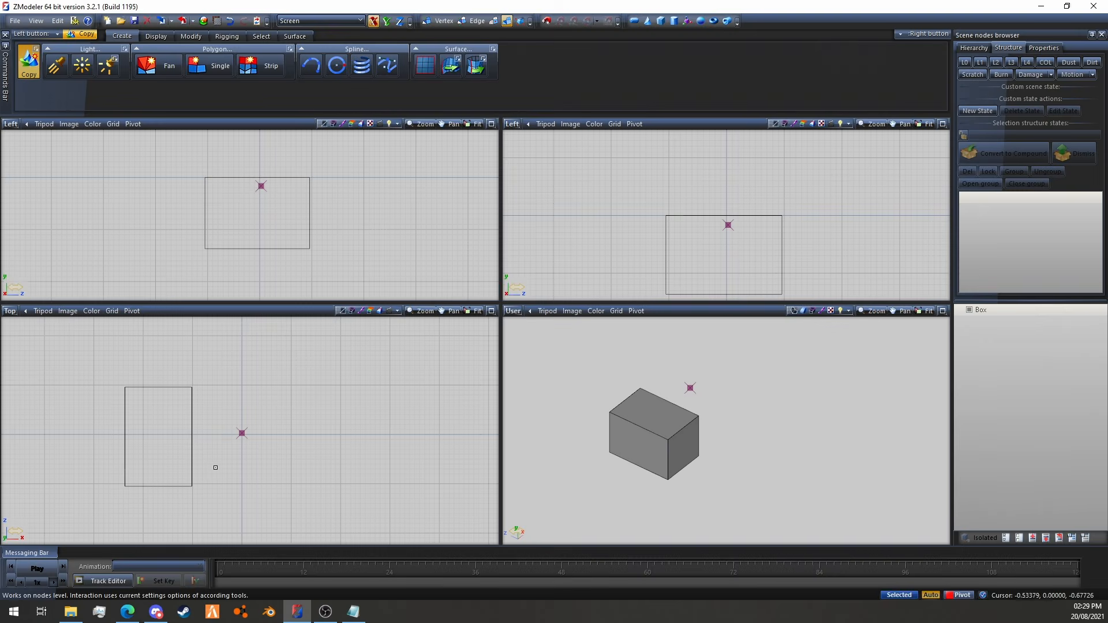
Copy the small box in place and toggle the visibility of both boxes to compare them, leaving the second one hidden
click(193, 426)
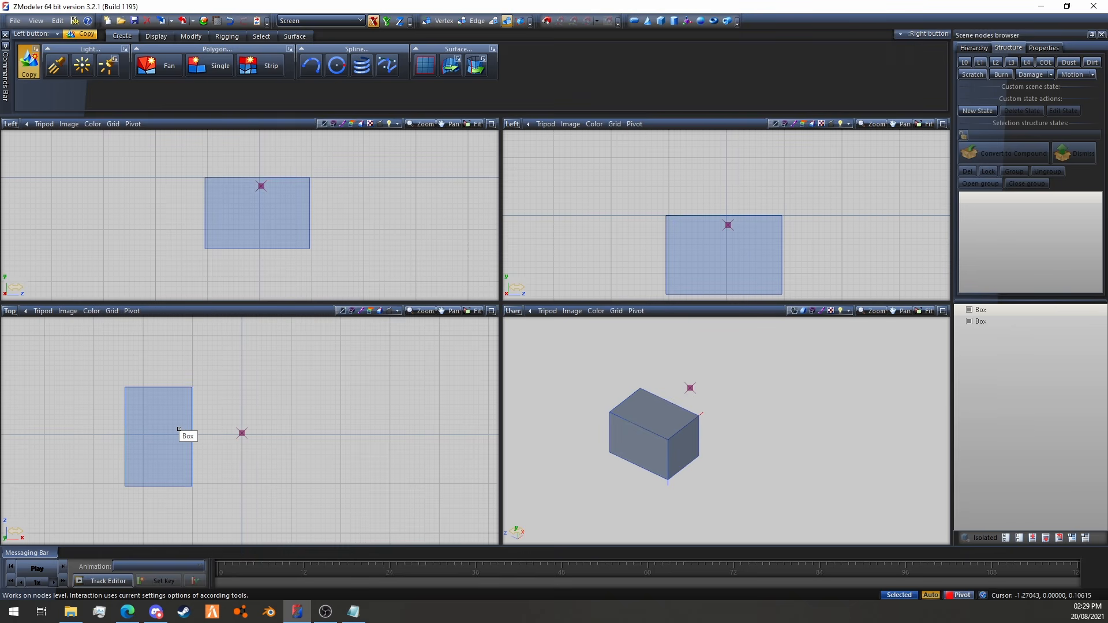
click(969, 310)
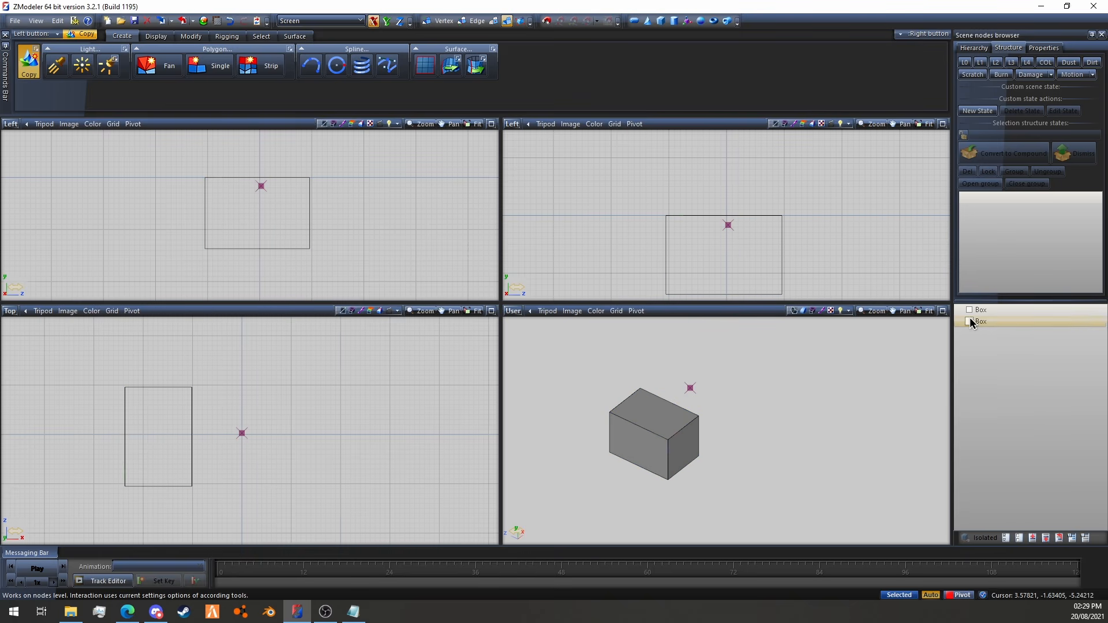
click(970, 319)
click(970, 319)
click(970, 318)
click(970, 312)
click(971, 321)
Delete the second Box from the scene node list
right_click(982, 323)
mouse_move(997, 345)
click(953, 369)
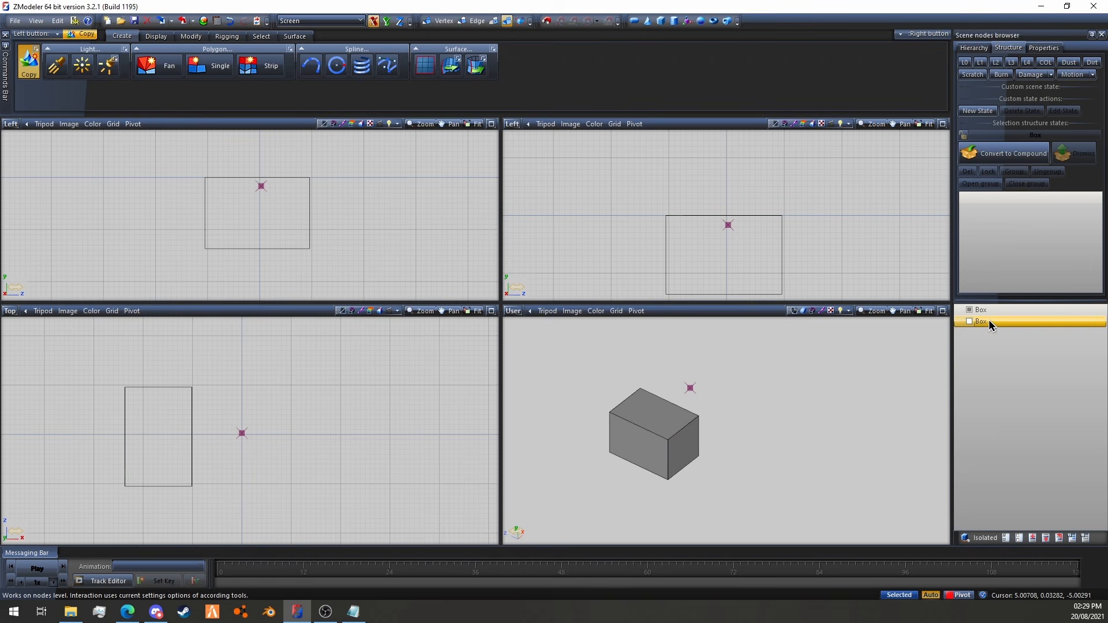
right_click(989, 325)
click(957, 362)
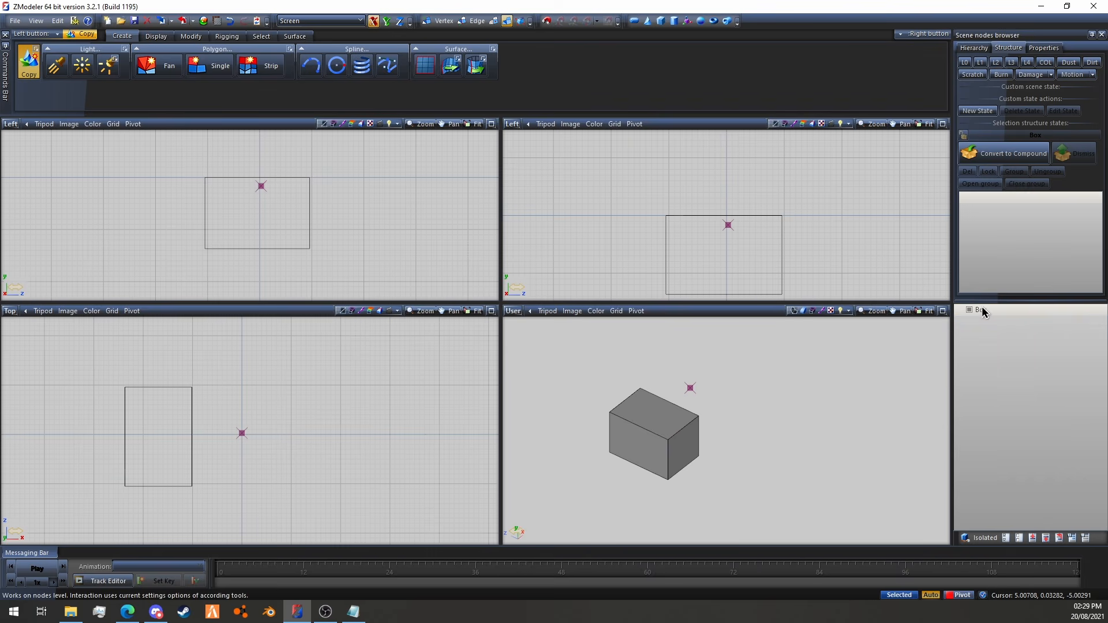
Make an instance copy of the box and move it beside the original with a gap between them in the Top view
click(982, 309)
click(36, 50)
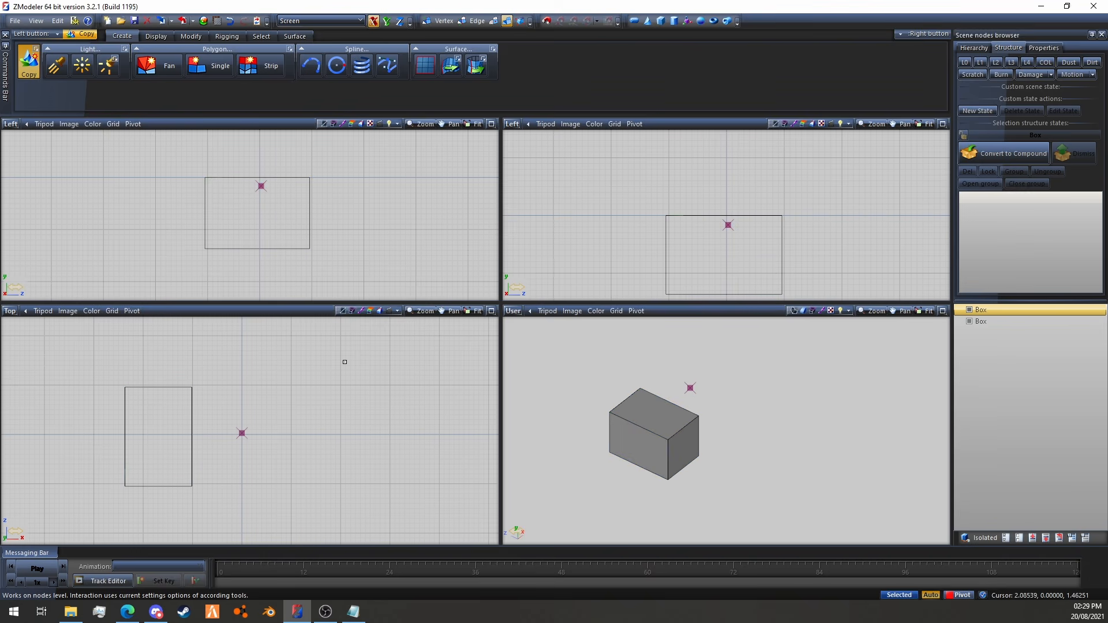
click(191, 37)
click(191, 73)
click(203, 68)
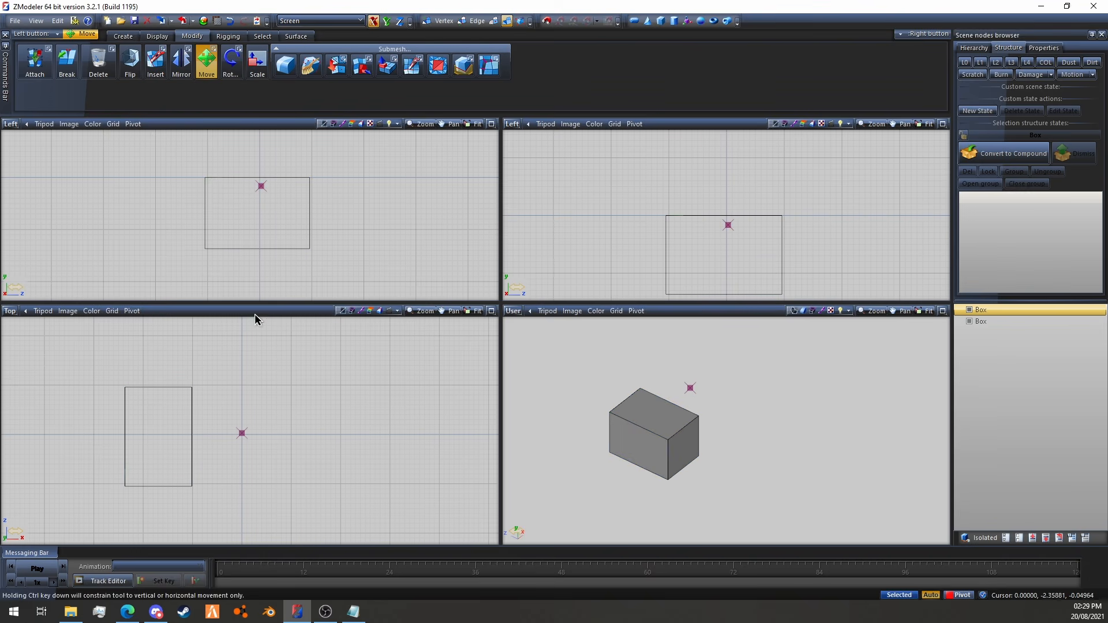
drag(181, 442, 281, 433)
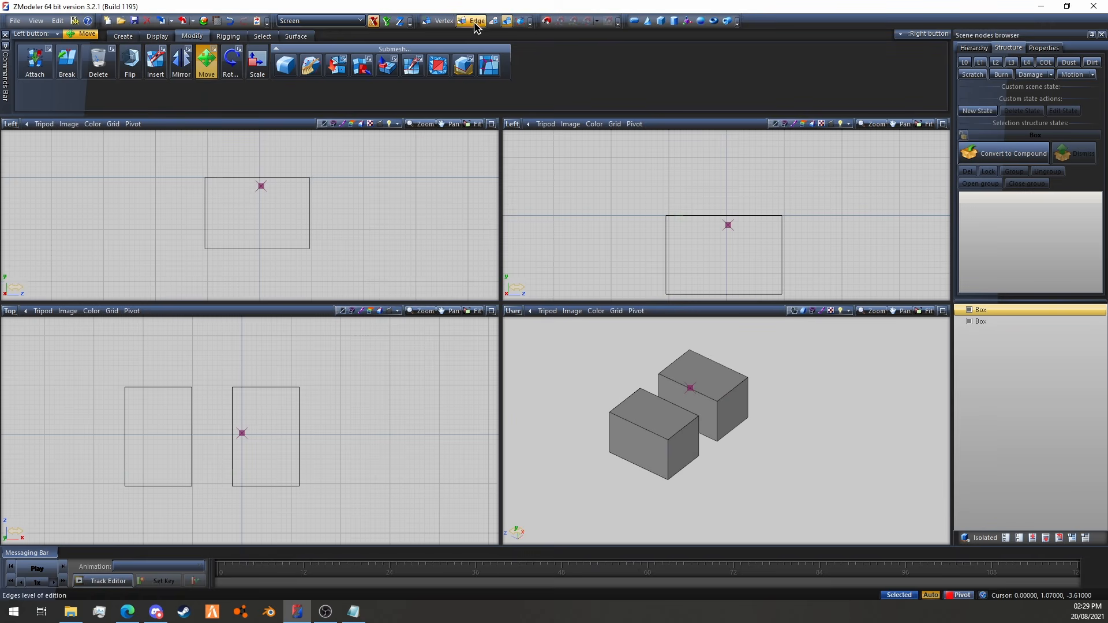
At vertex level, move the original box's upper-left corner vertices straight down in the Top view, then return to object level
click(439, 21)
drag(102, 352, 149, 409)
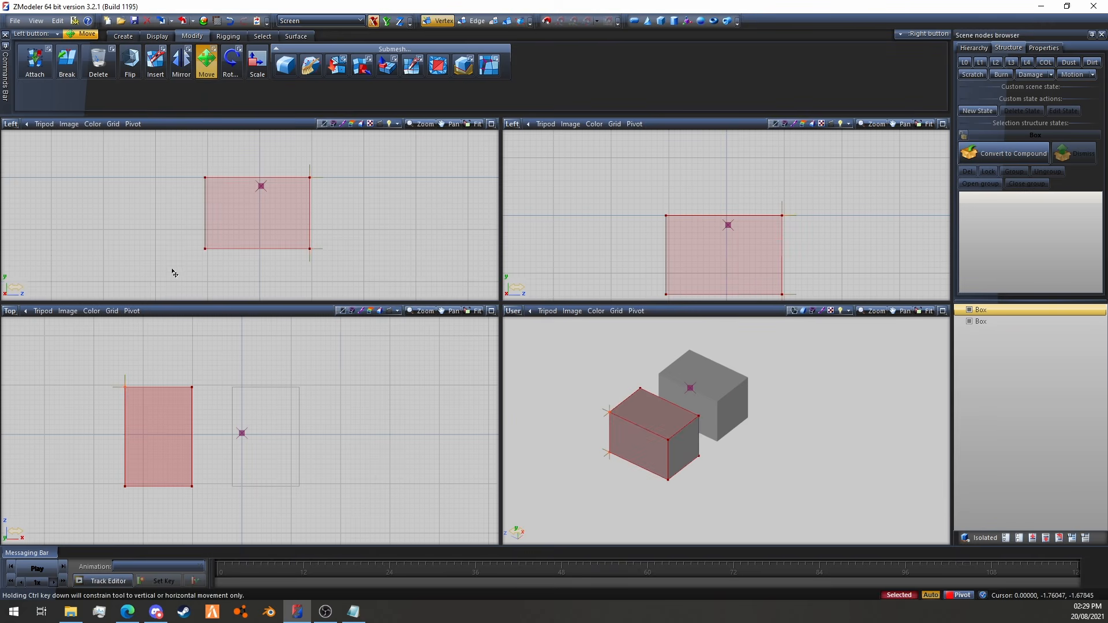
click(387, 21)
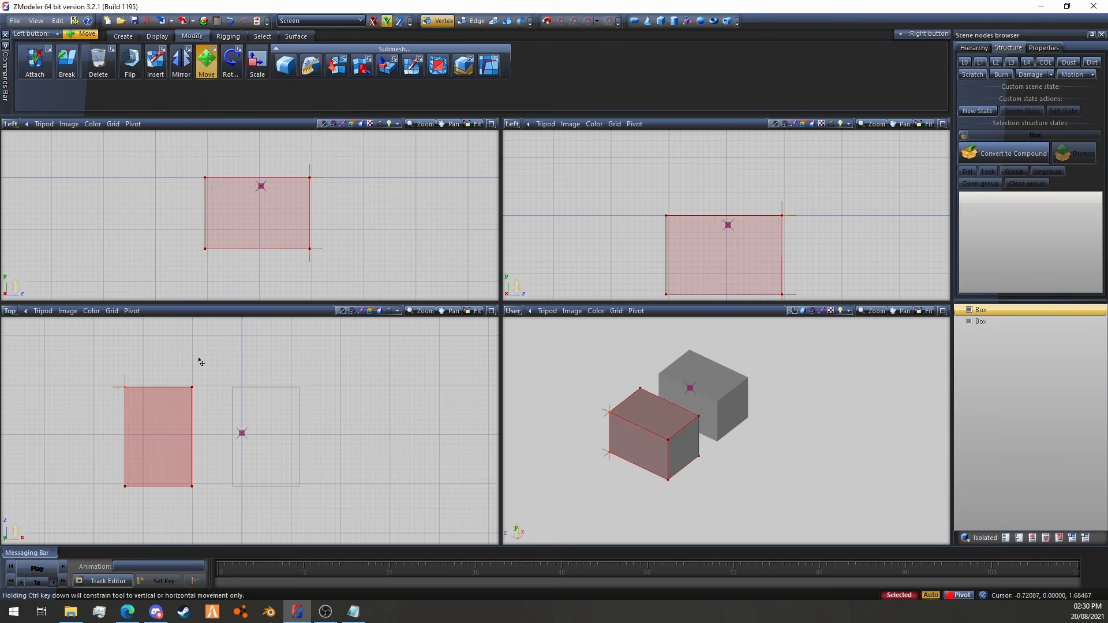
drag(128, 388, 130, 413)
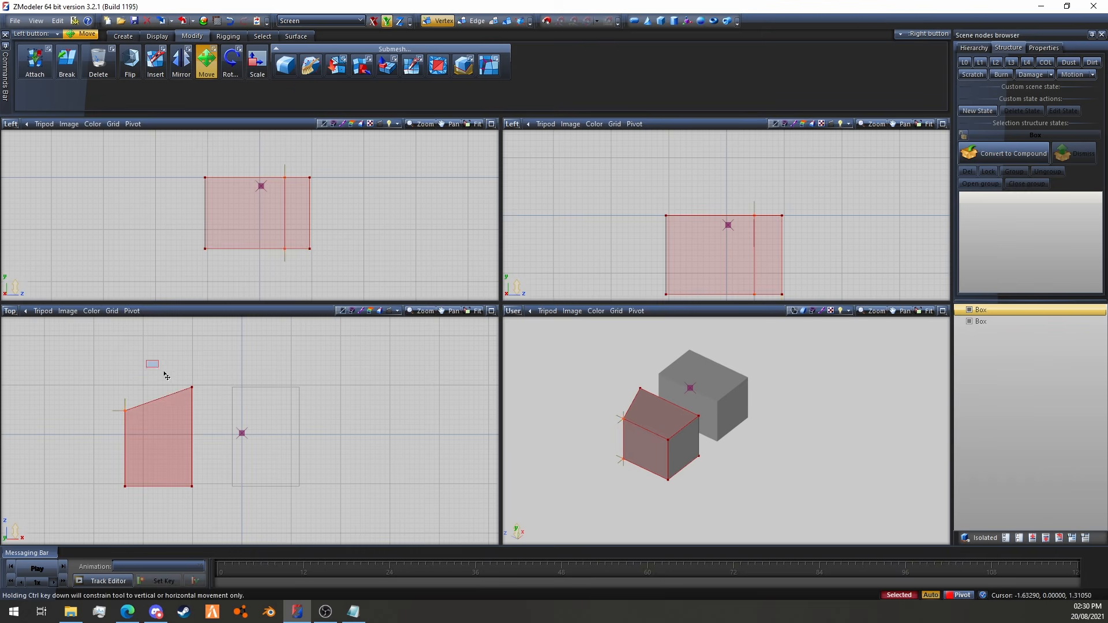
key(space)
click(507, 21)
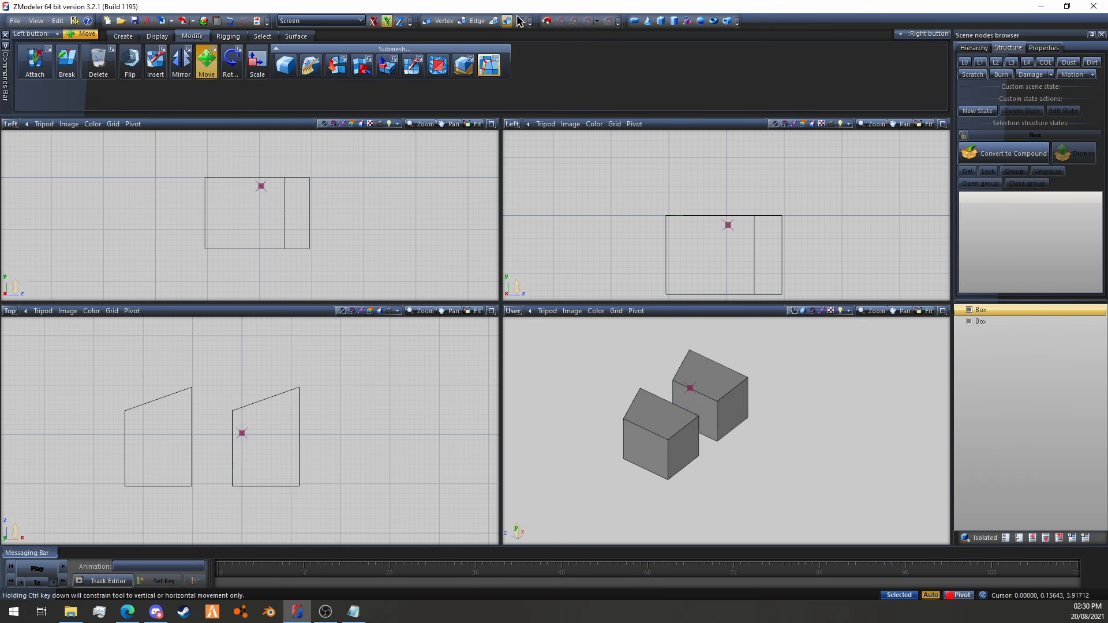
Move the second box's slanted corner vertices up and outward in the Top view with horizontal movement enabled, then return to object level
click(437, 20)
mouse_move(182, 372)
mouse_down()
mouse_move(265, 439)
mouse_move(235, 443)
mouse_move(261, 382)
mouse_move(245, 360)
mouse_move(336, 364)
mouse_move(428, 447)
mouse_move(329, 381)
mouse_move(340, 335)
mouse_move(46, 379)
mouse_move(195, 388)
mouse_up()
click(373, 21)
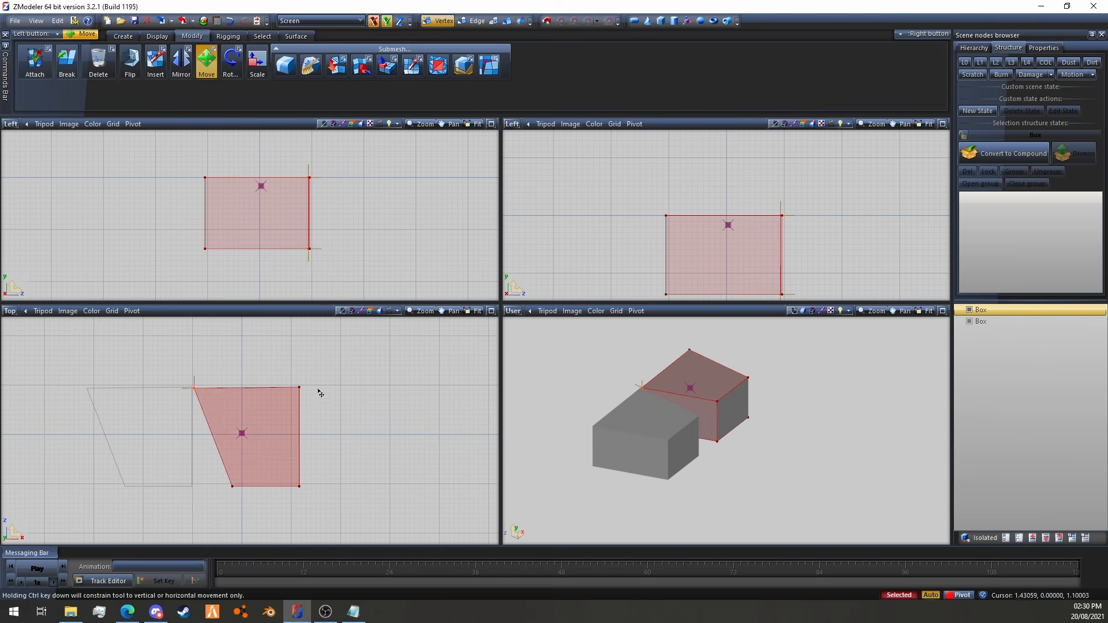
click(508, 22)
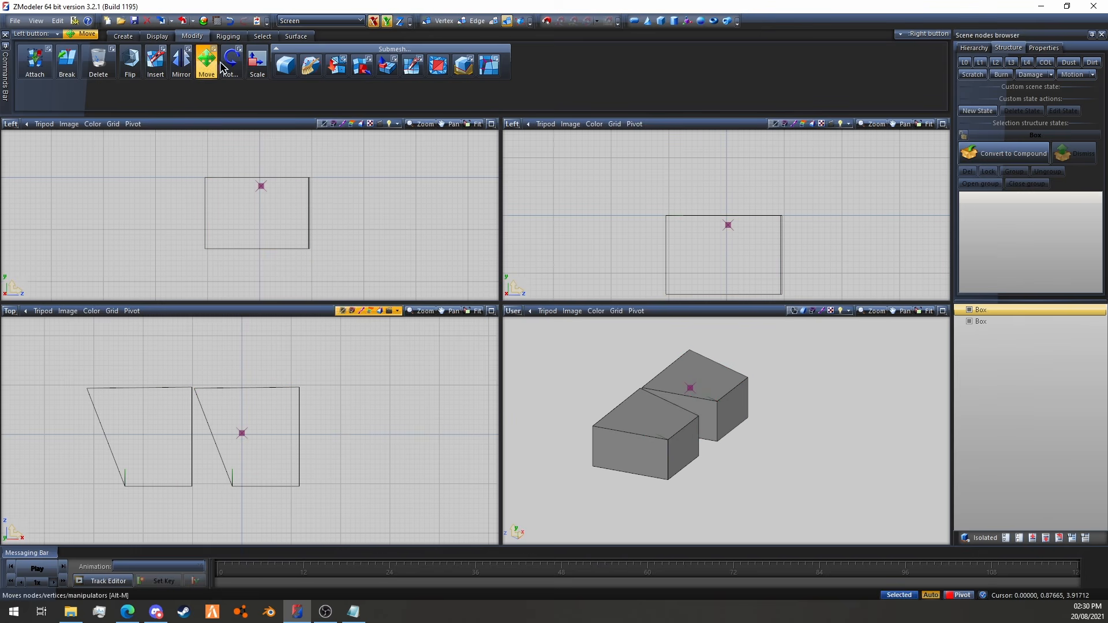
Copy the second box with interaction Move and Instance disabled, placing the copy to the right of the others in the Top view
click(92, 38)
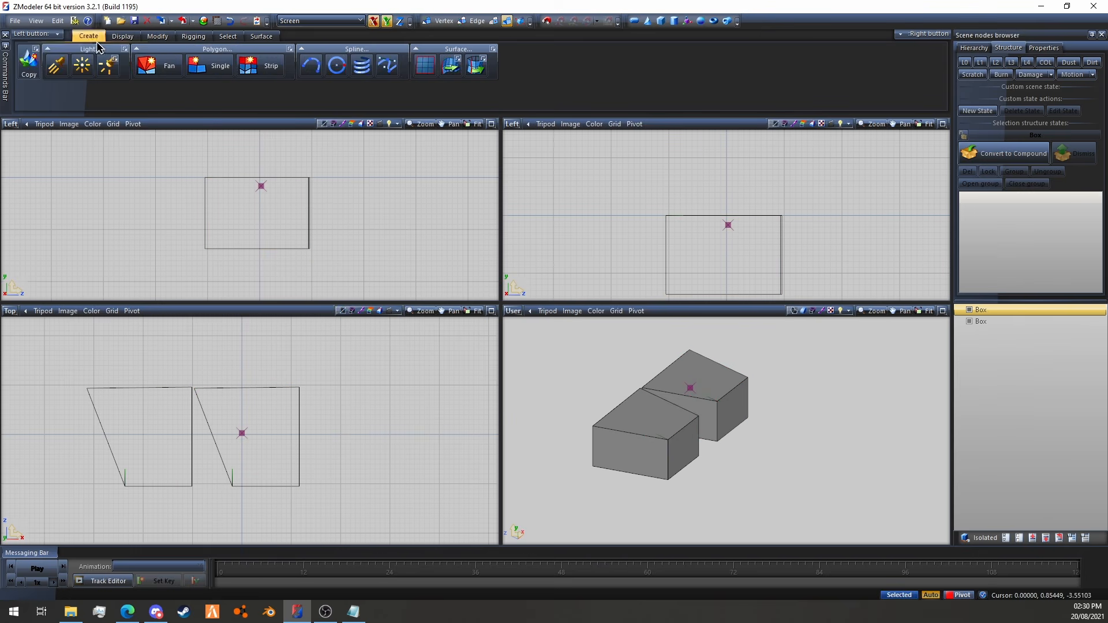
click(29, 61)
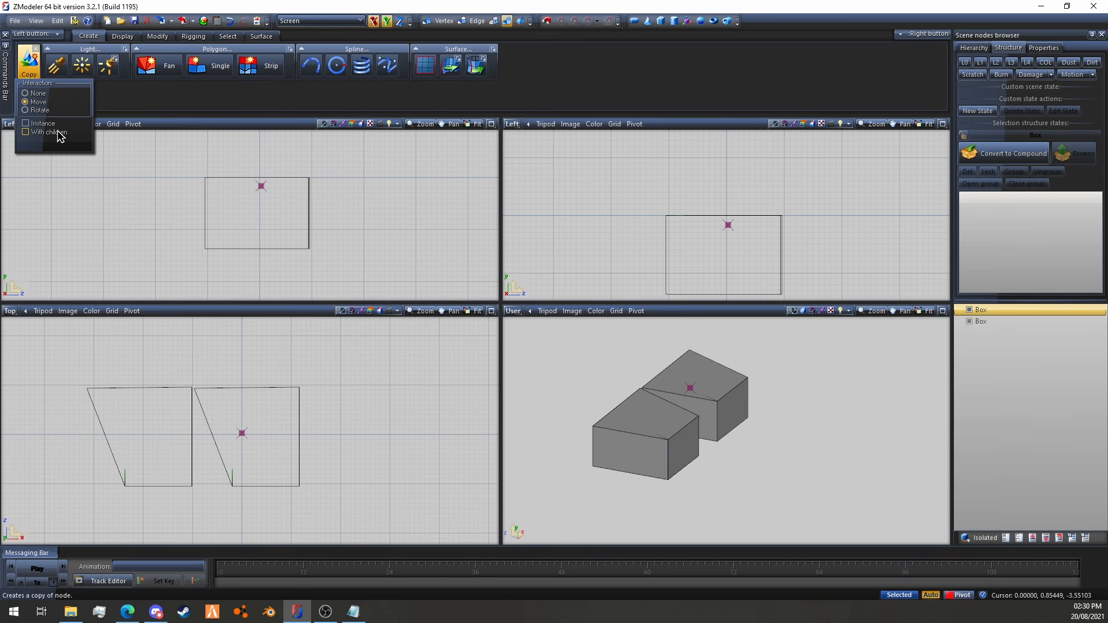
click(29, 68)
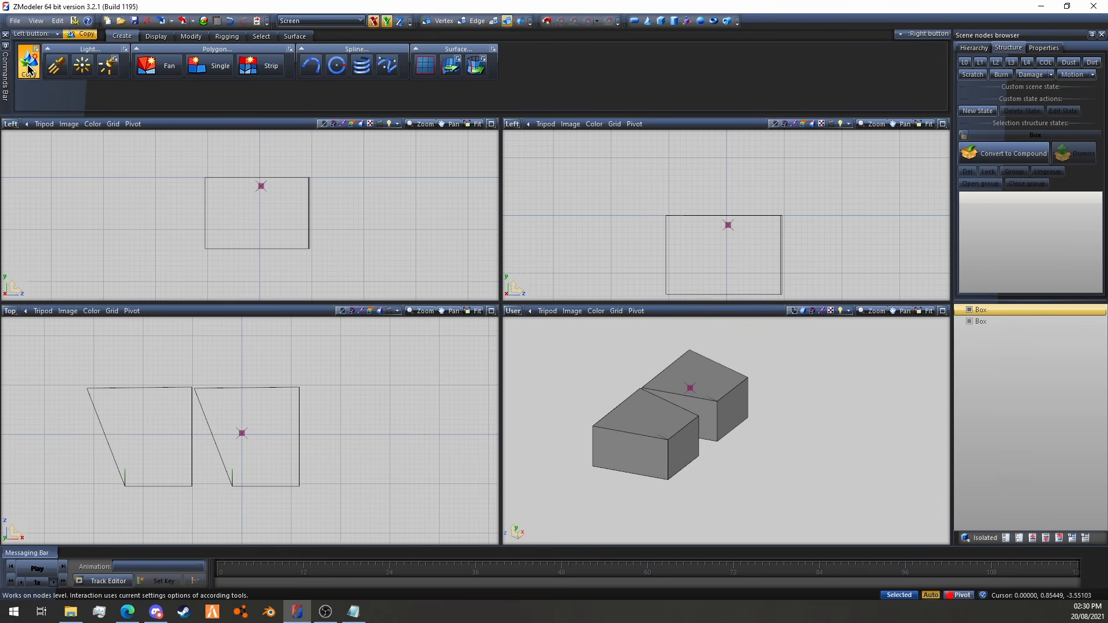
click(36, 50)
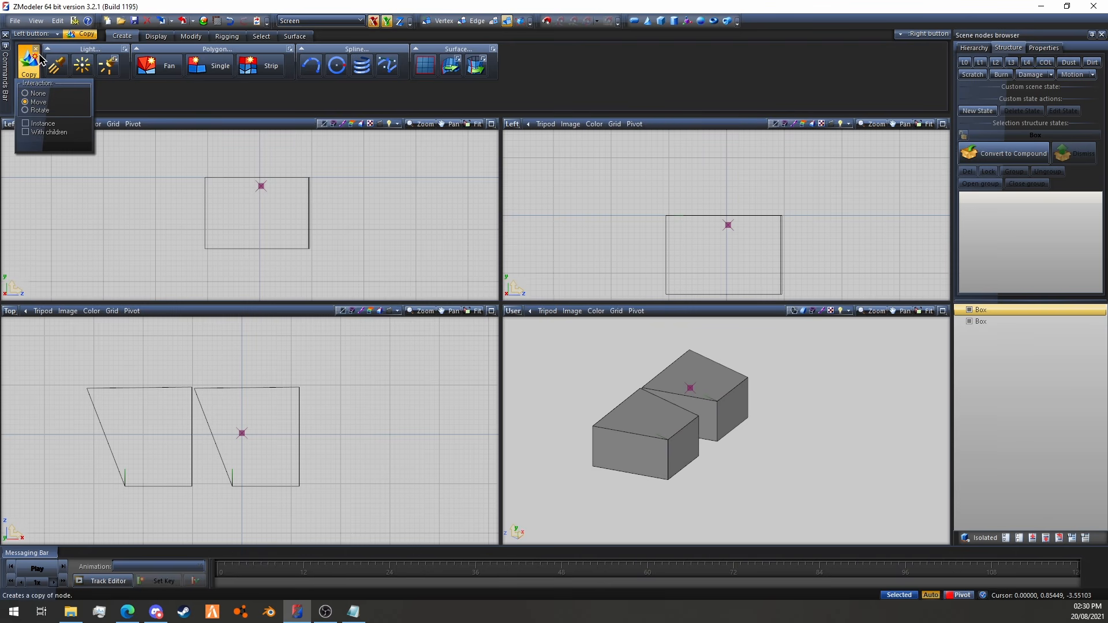
drag(284, 403, 435, 400)
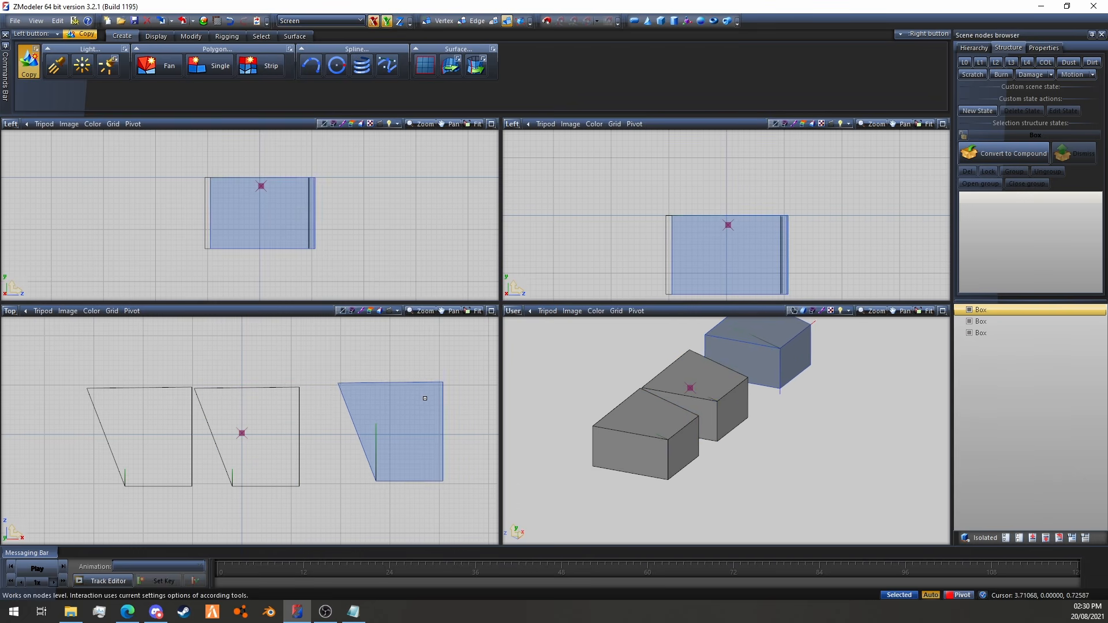
Copy the rightmost box in place with interaction None, and copy the leftmost box with interaction Rotate, turned about 46°
click(36, 50)
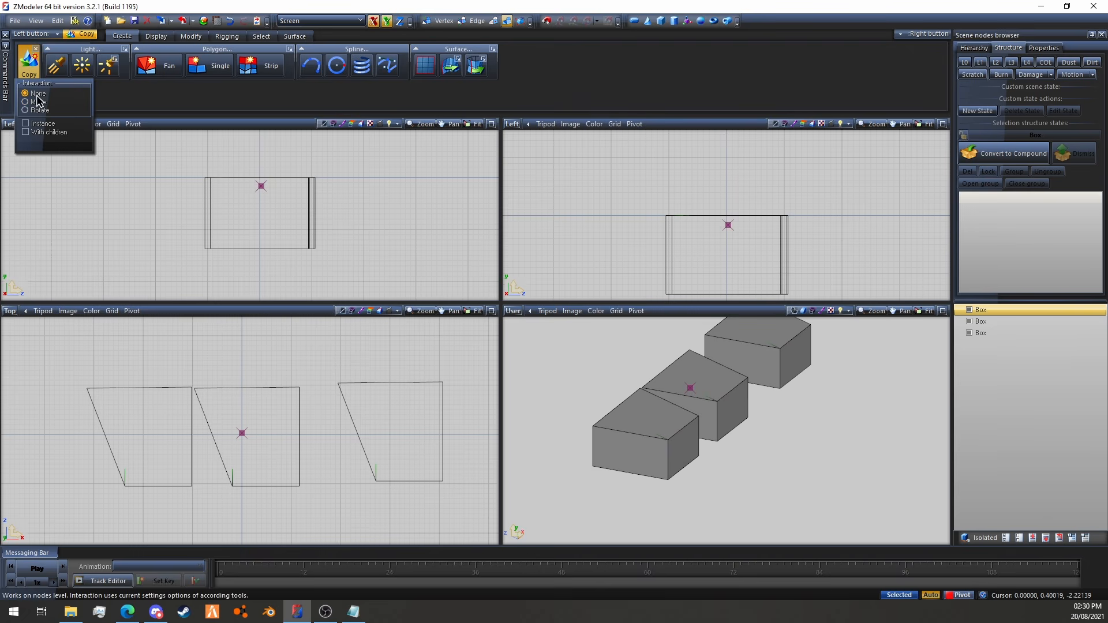
click(353, 388)
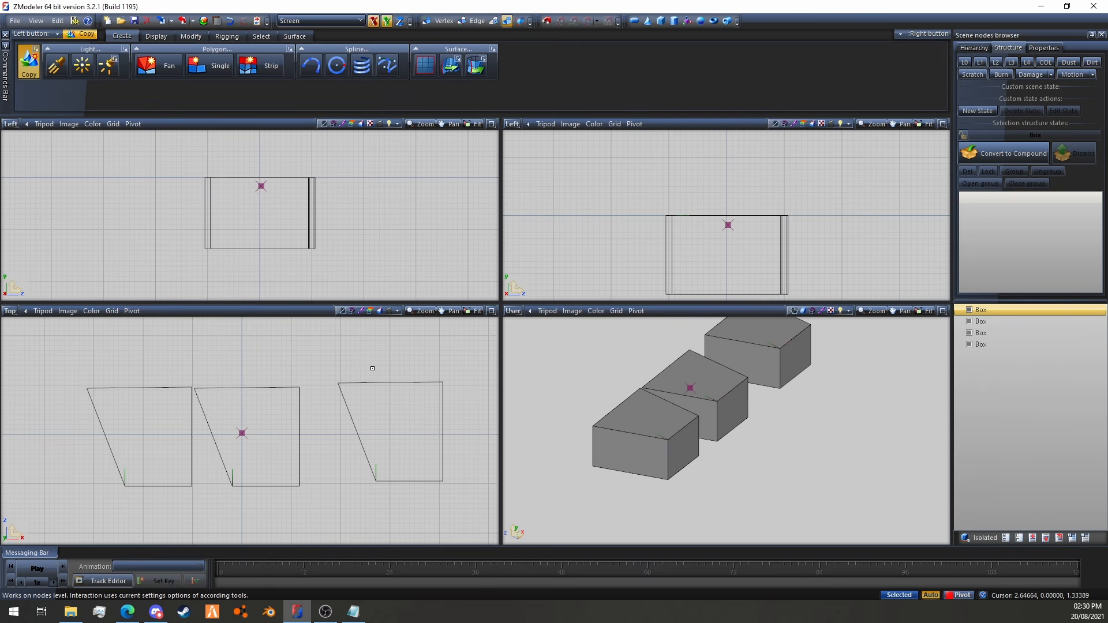
click(37, 51)
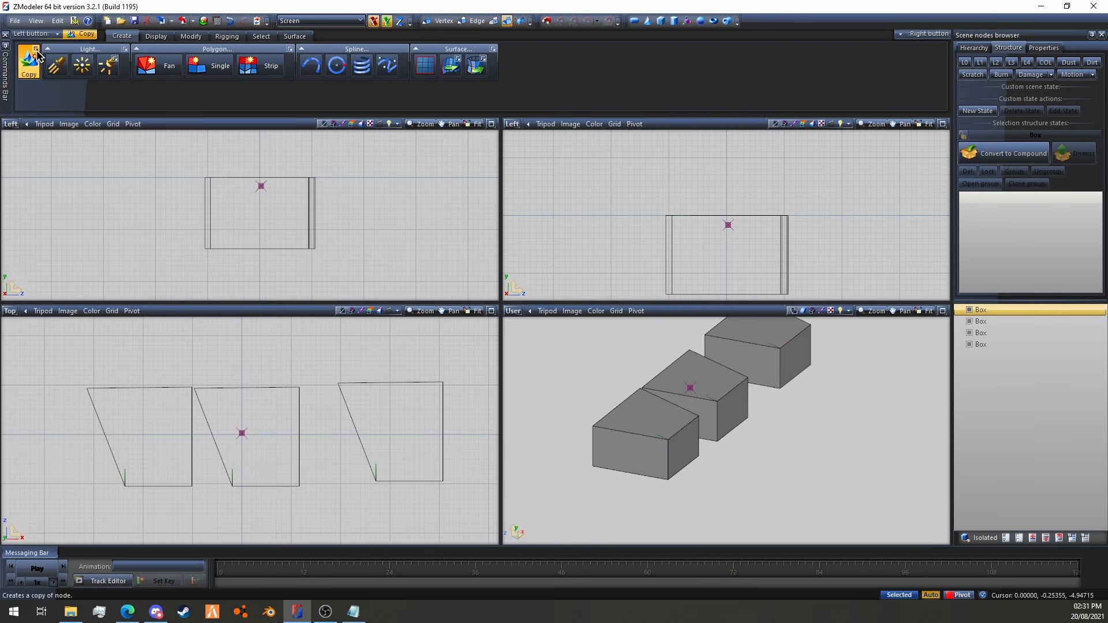
click(36, 50)
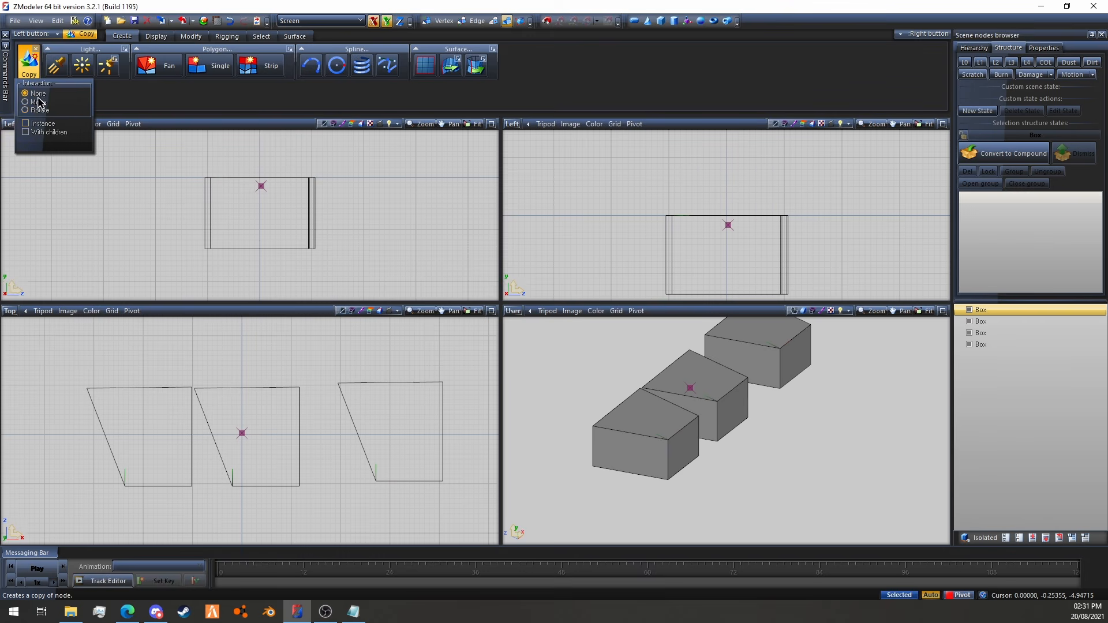
click(35, 49)
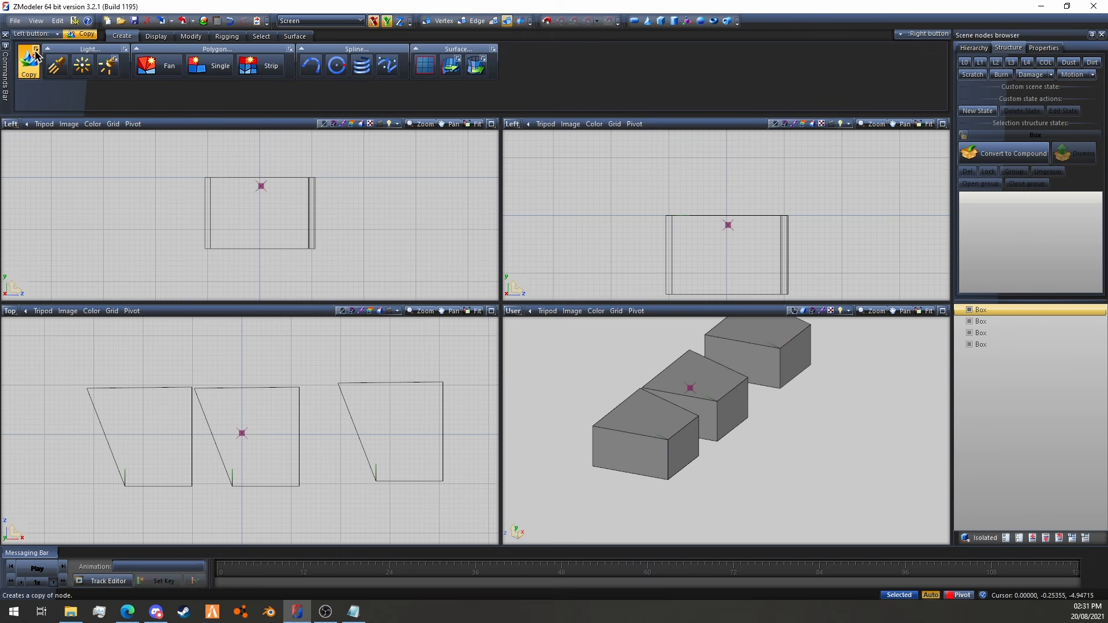
drag(156, 406, 174, 529)
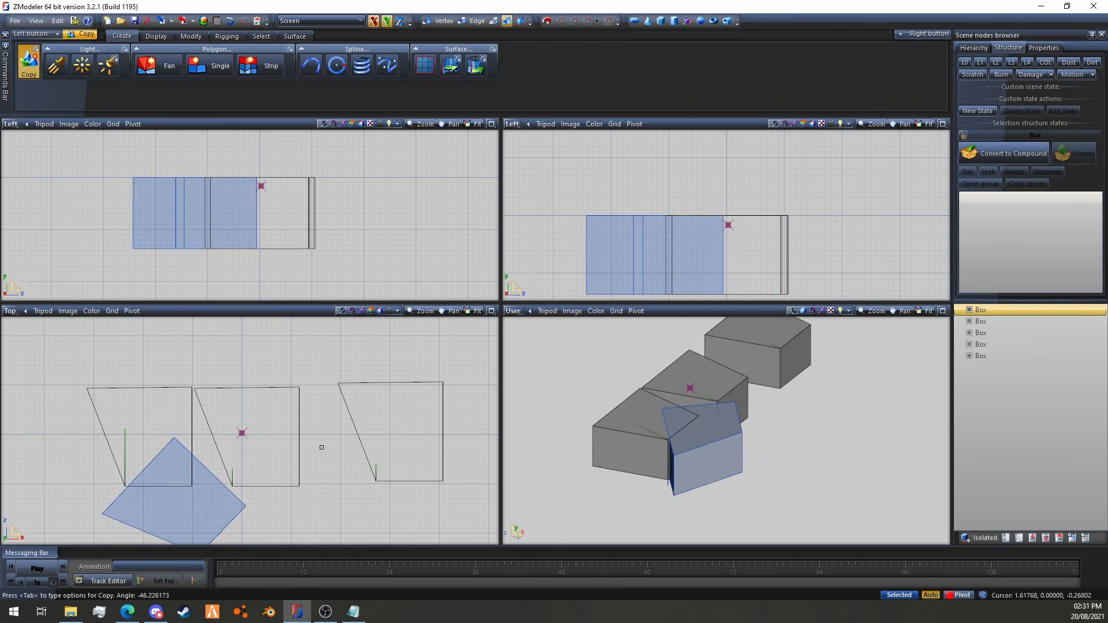
click(32, 80)
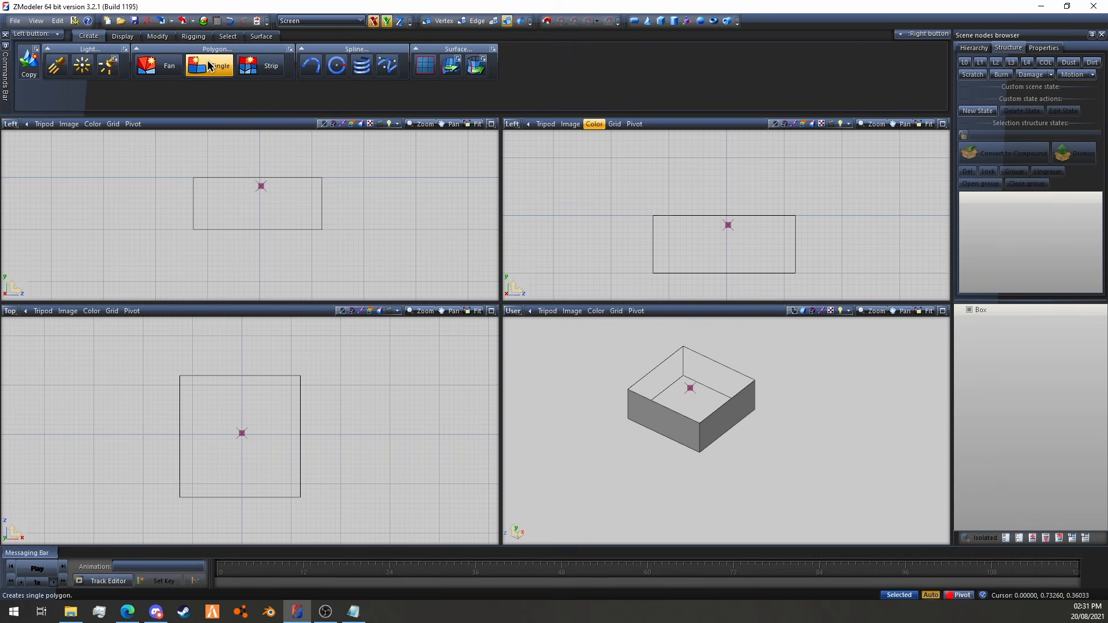
Create a single triangular polygon from three top corner vertices, covering half of the box's open top
click(217, 68)
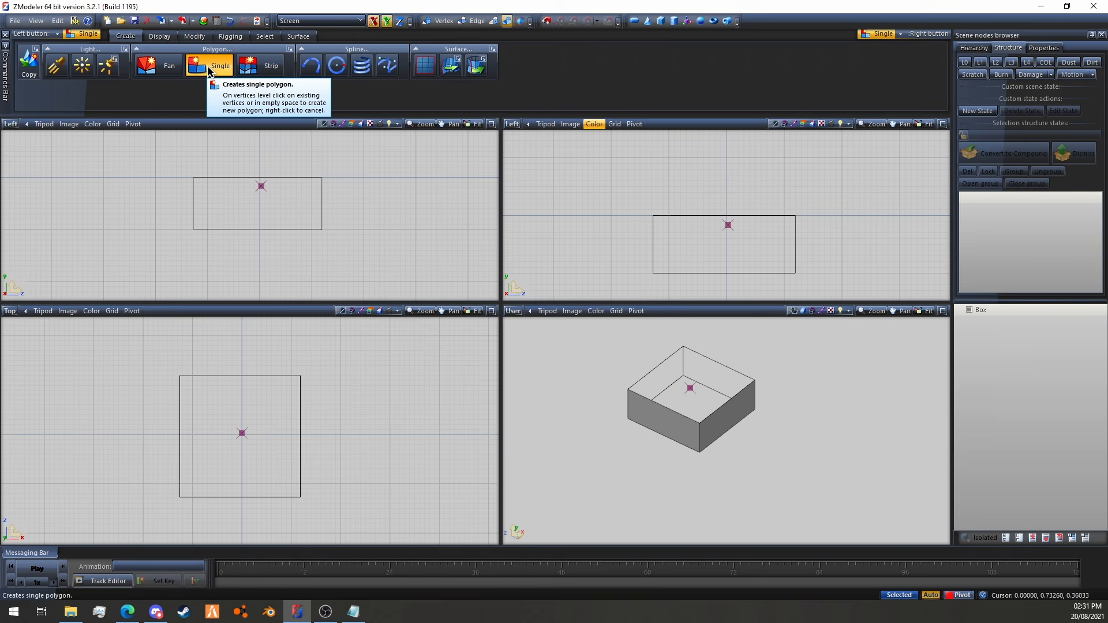
scroll(737, 365, up, 2)
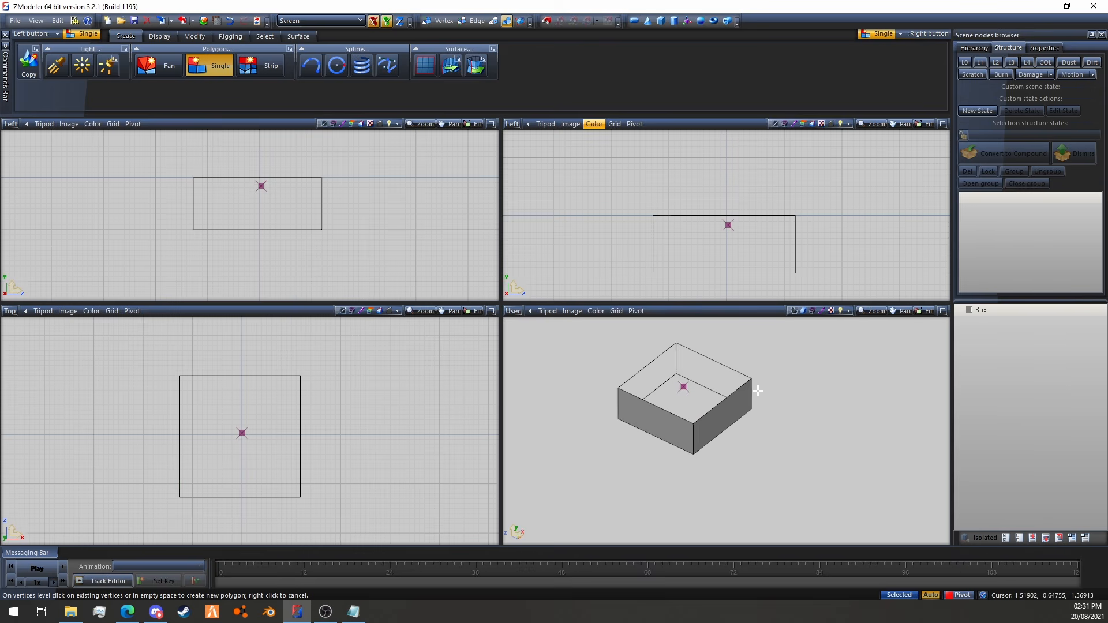
click(440, 21)
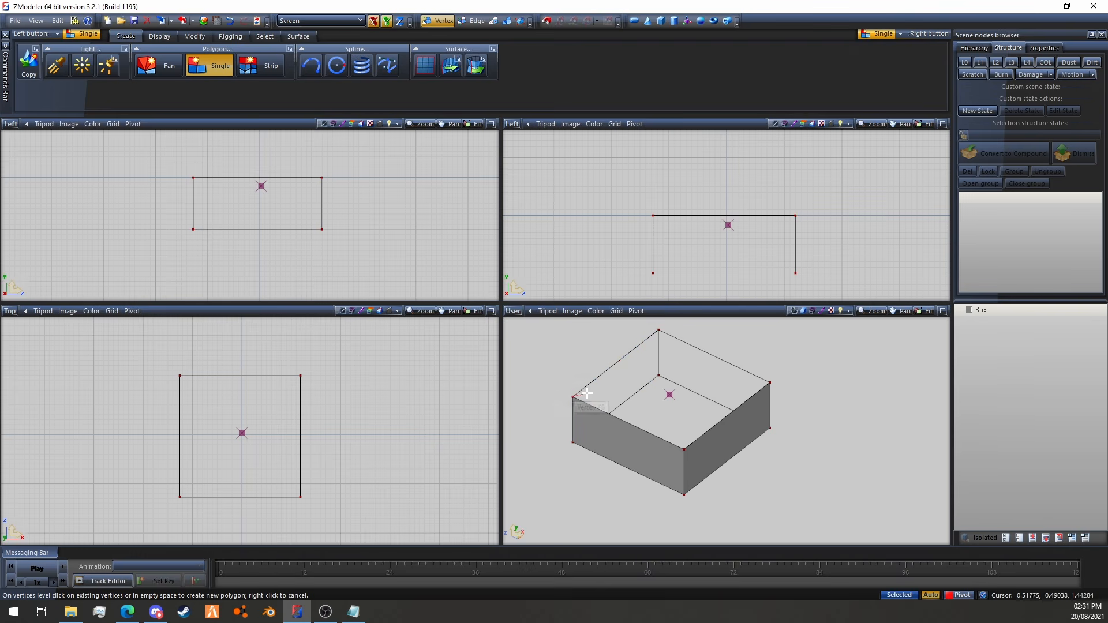
click(572, 398)
click(659, 330)
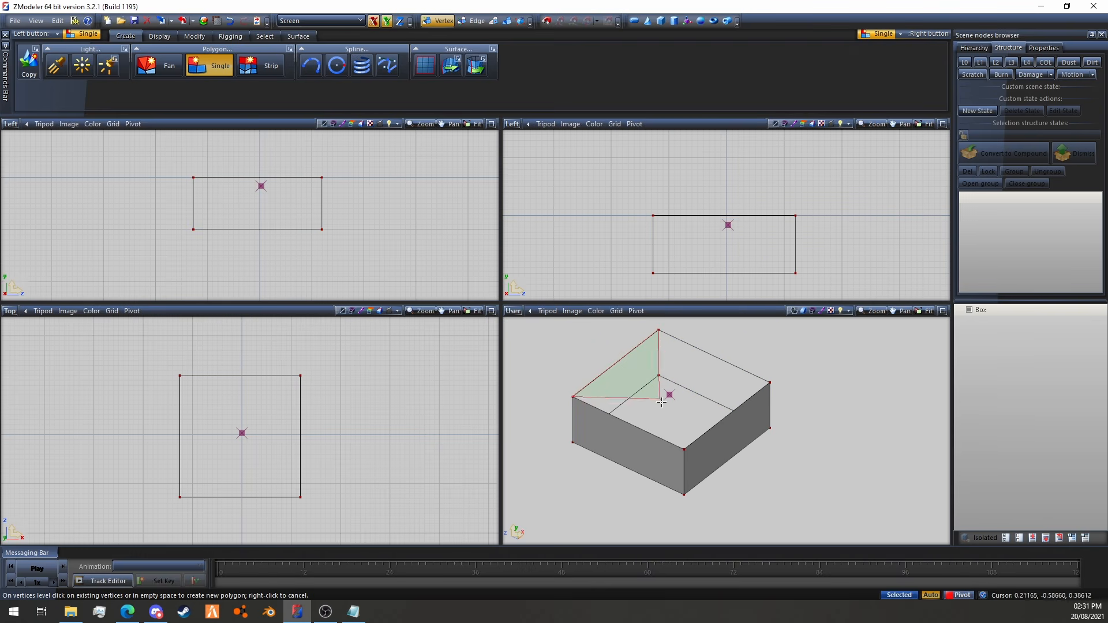
click(686, 448)
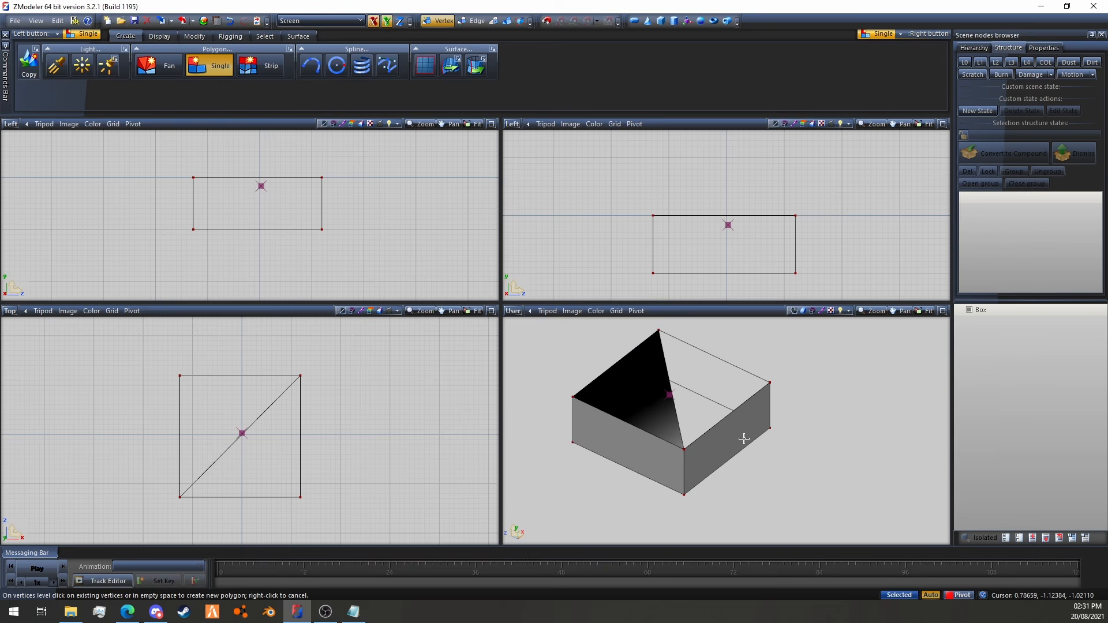
click(685, 449)
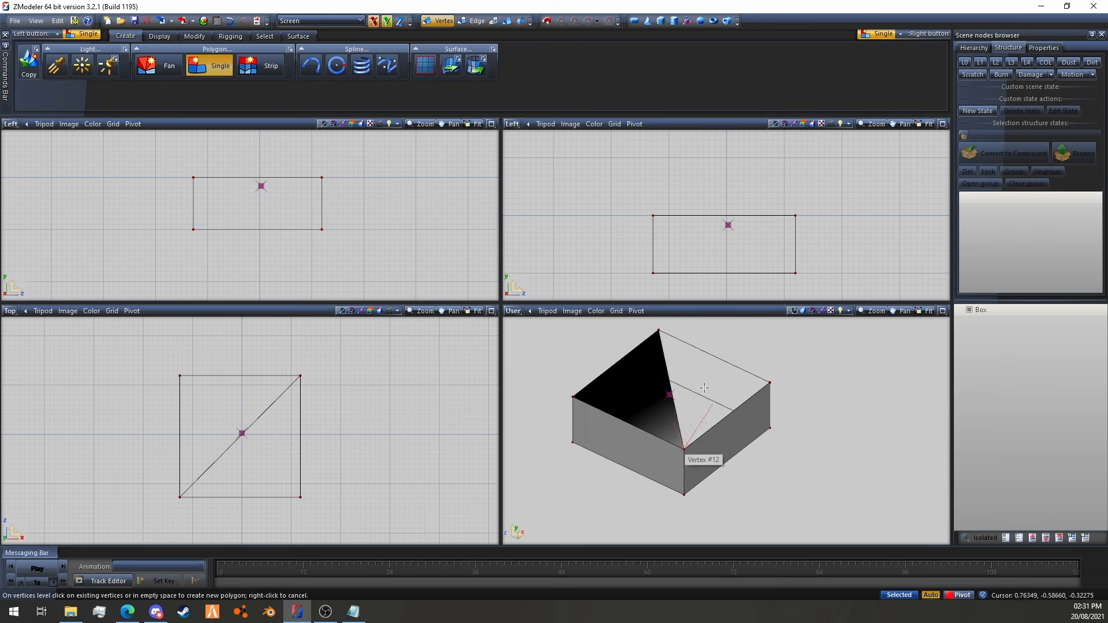
click(659, 329)
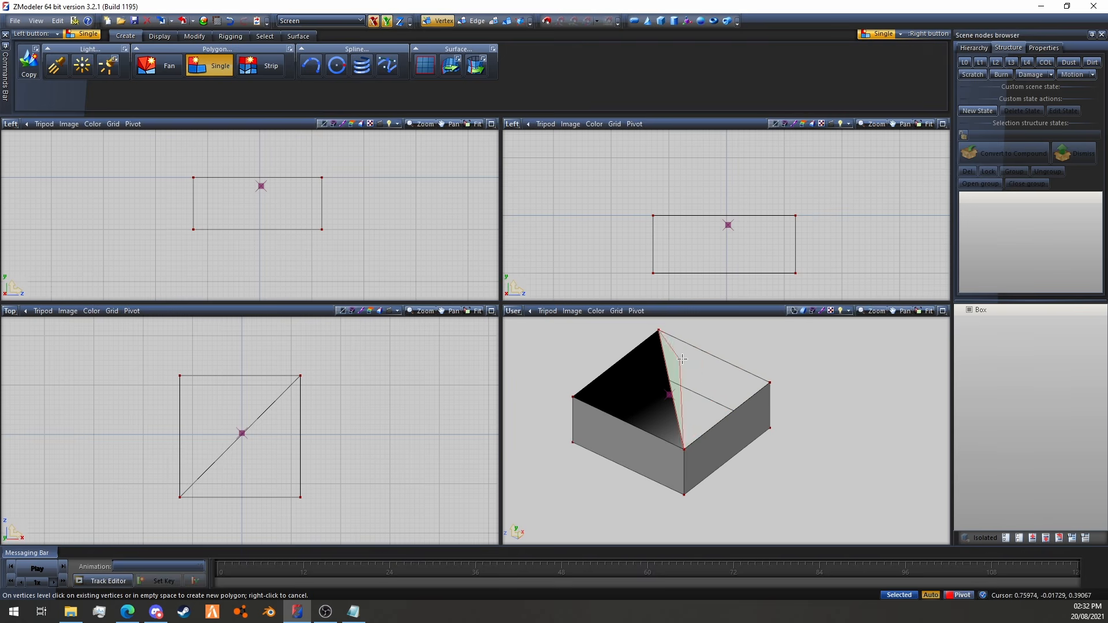
right_click(695, 361)
Create a second single triangular polygon from the remaining top corner and the two diagonal vertices to close the box's top
click(684, 449)
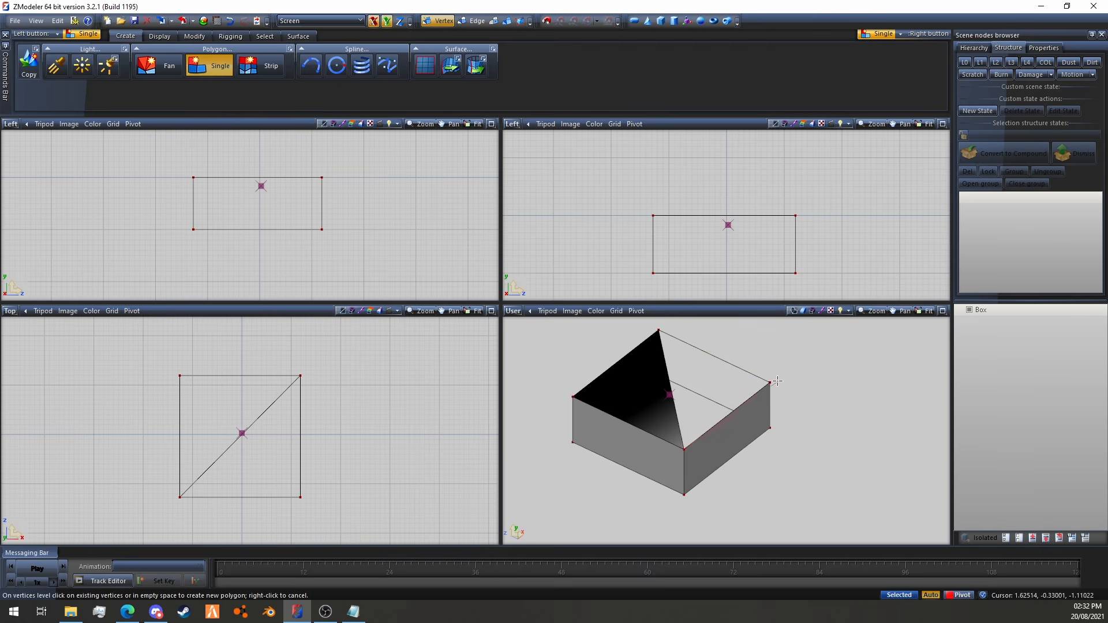
click(769, 382)
click(658, 330)
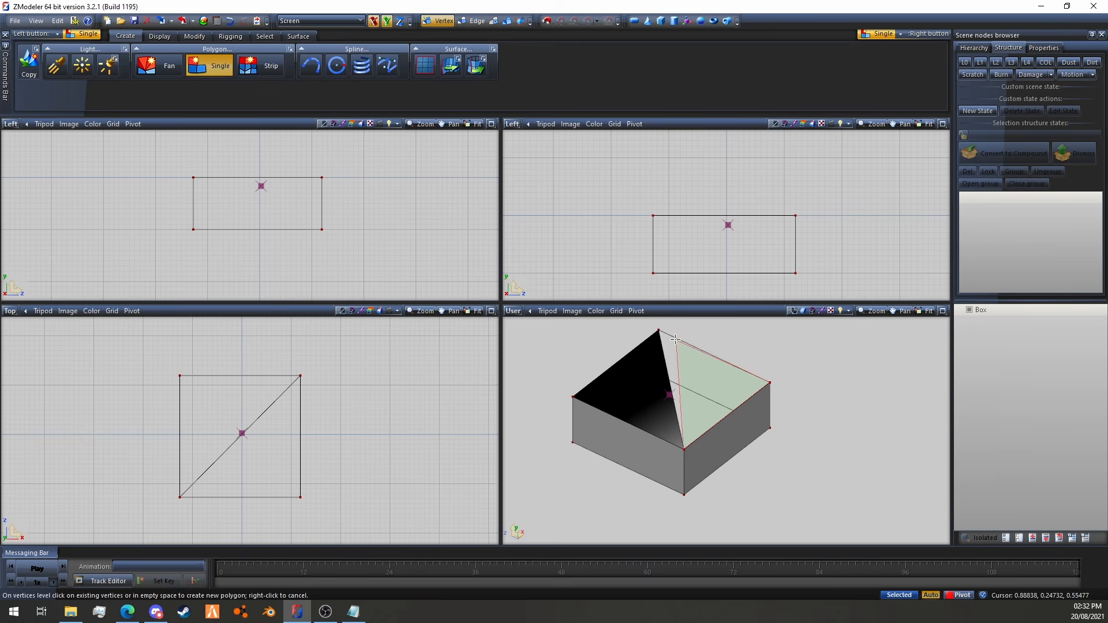
click(660, 327)
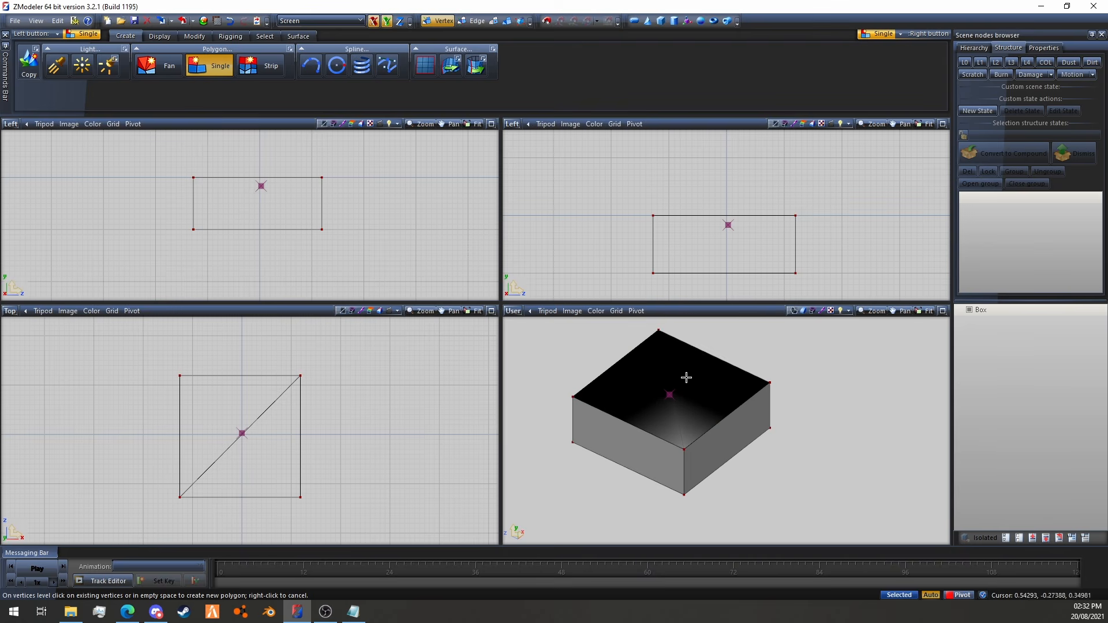
Switch to polygon level and select both triangular faces on the box's top
click(494, 21)
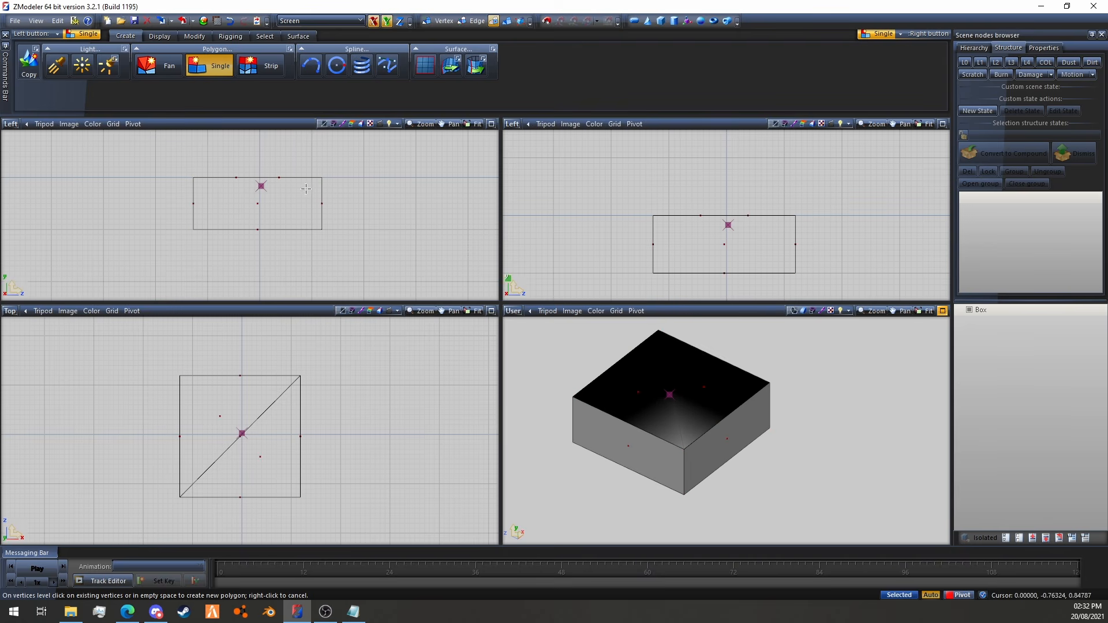
click(214, 66)
mouse_move(732, 379)
middle_down()
mouse_move(747, 376)
mouse_move(730, 365)
middle_up()
drag(639, 338, 719, 378)
middle_drag(764, 389, 796, 462)
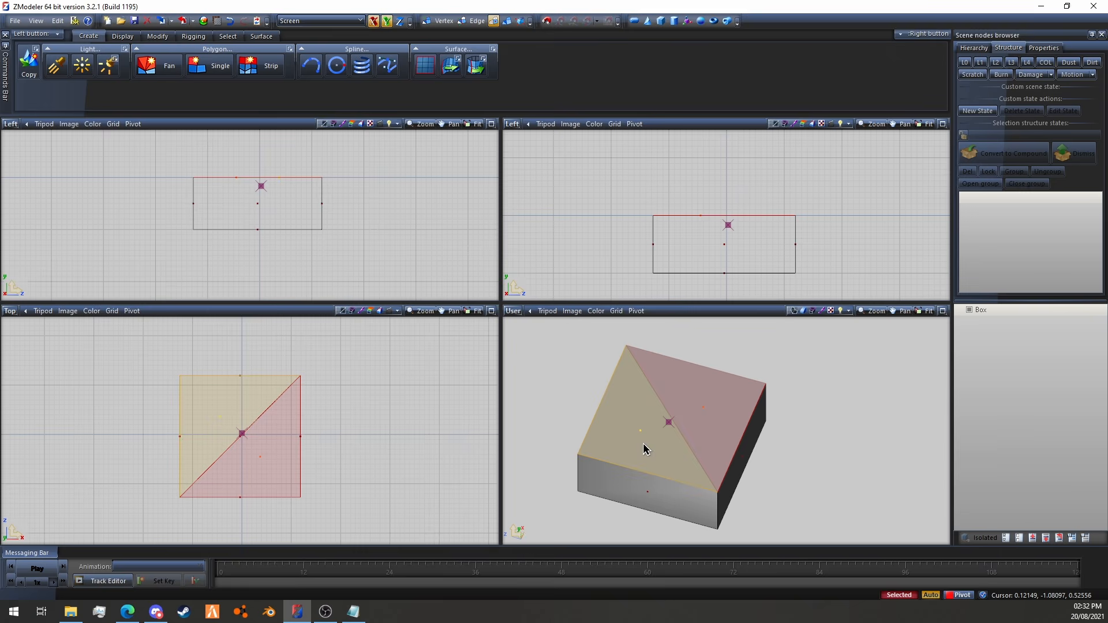
middle_drag(645, 449, 669, 462)
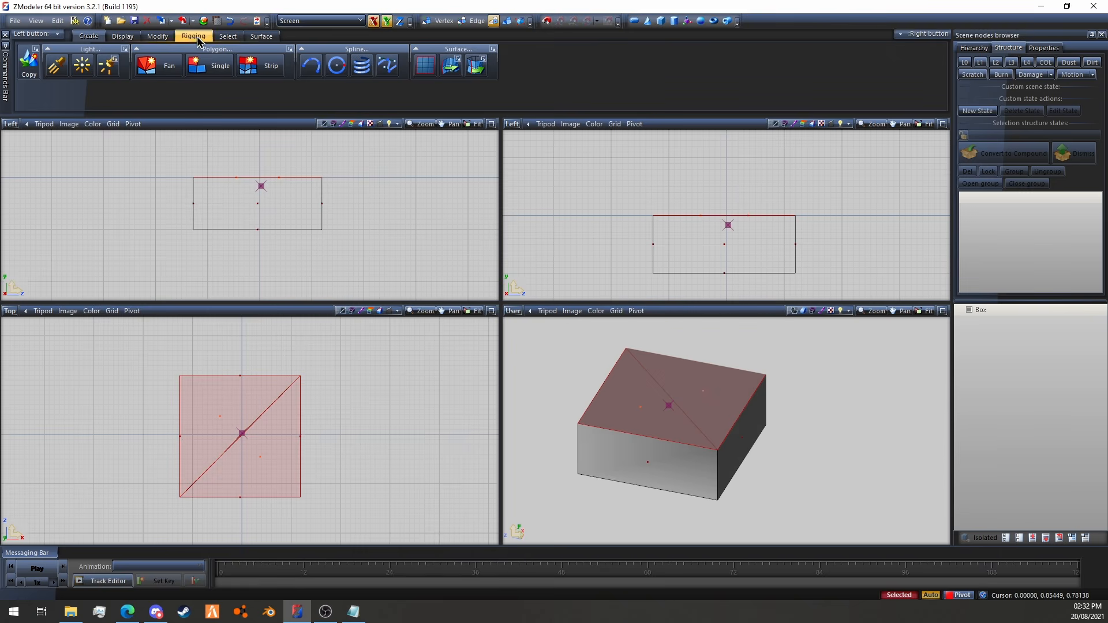
Activate the Detach command and show its additional options for the selected top faces
click(157, 36)
click(364, 65)
mouse_move(373, 67)
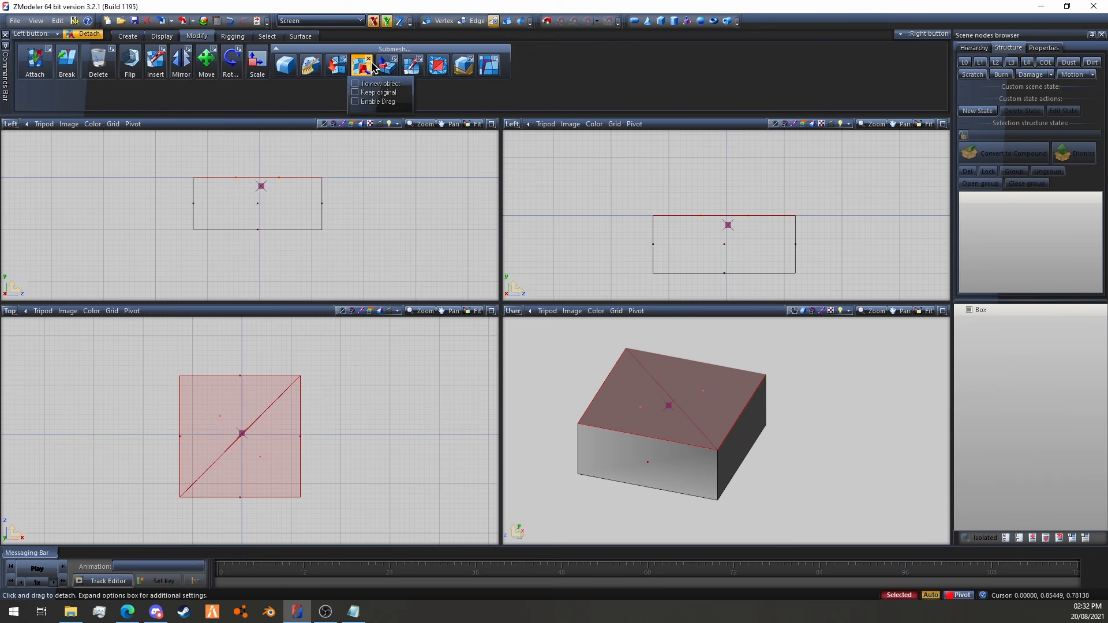
middle_drag(877, 421, 892, 479)
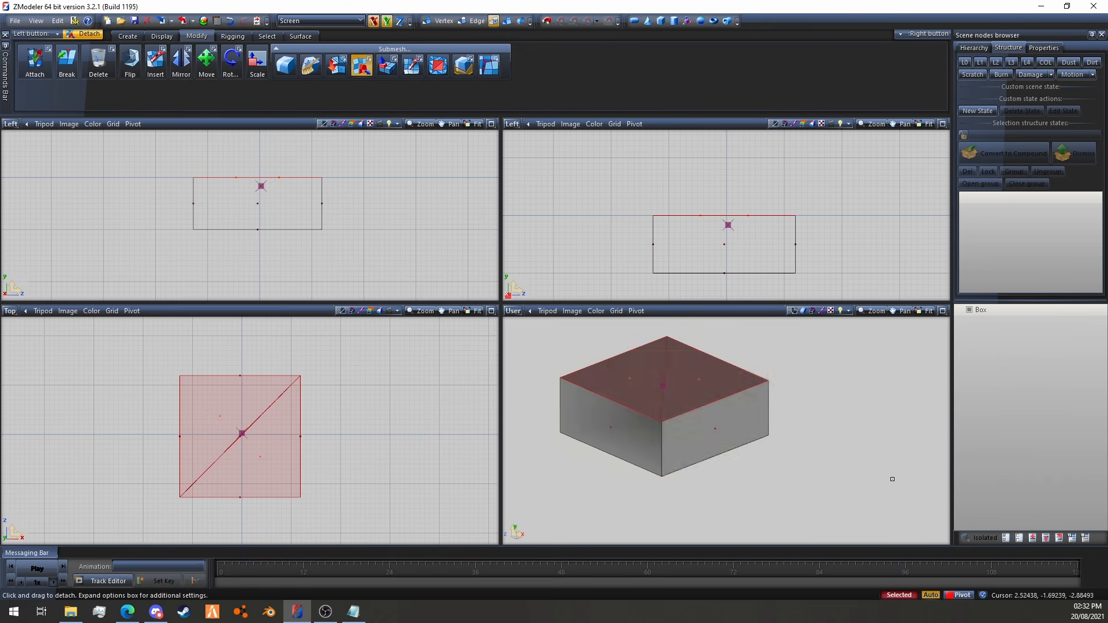
Clear the face selection, return to object level and delete the box from the scene
key(ctrl+a)
key(space)
scroll(793, 432, down, 3)
mouse_move(794, 432)
middle_down()
mouse_move(833, 437)
mouse_move(783, 441)
middle_up()
click(507, 23)
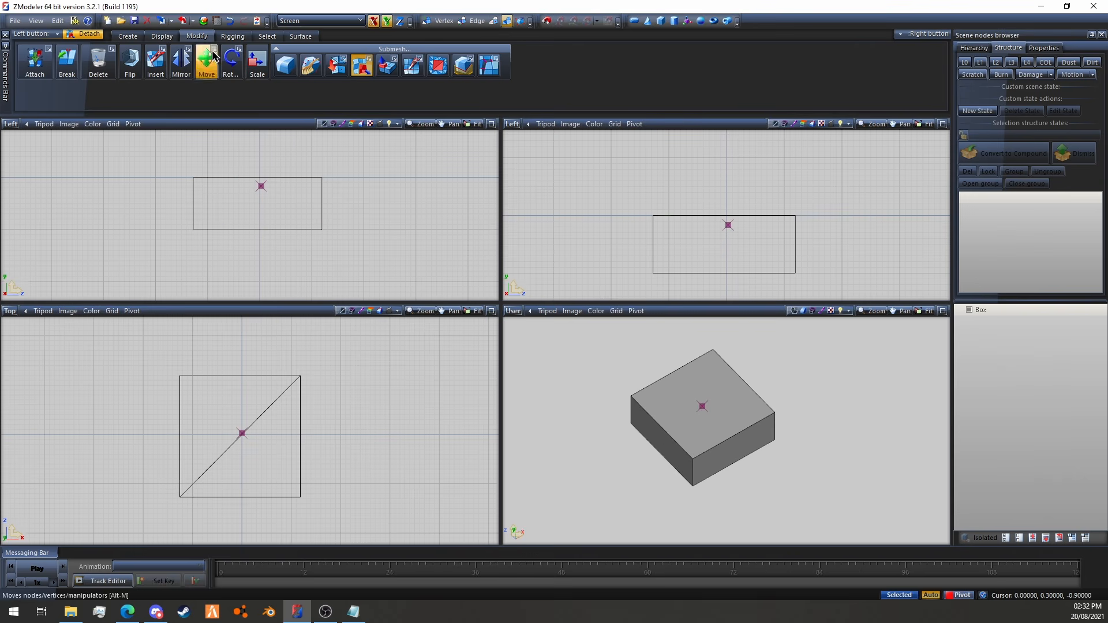
click(140, 35)
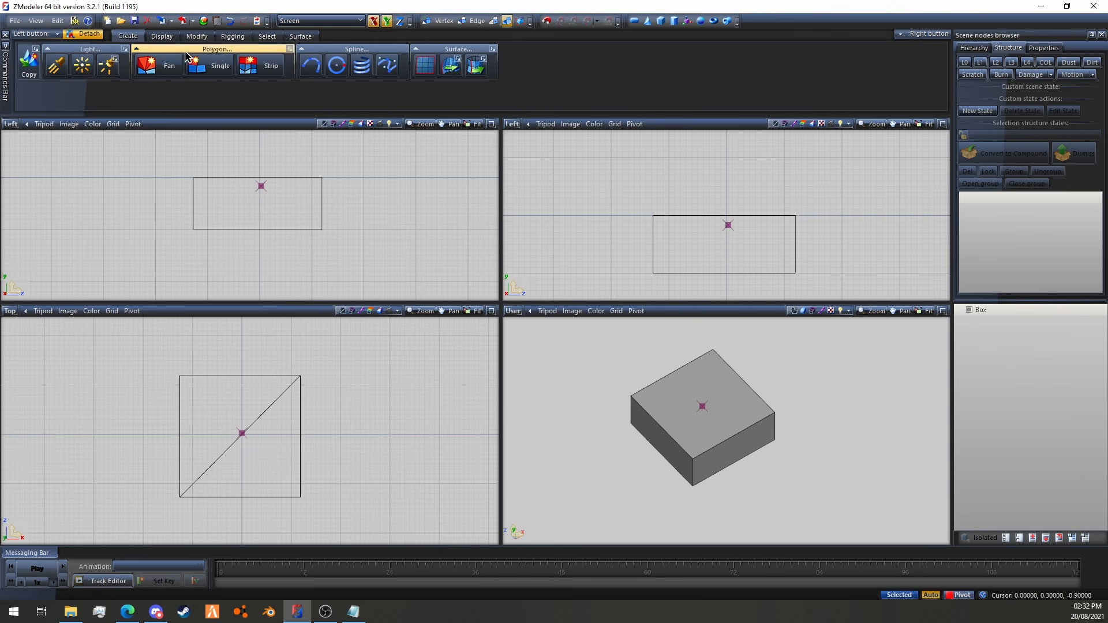
right_click(732, 397)
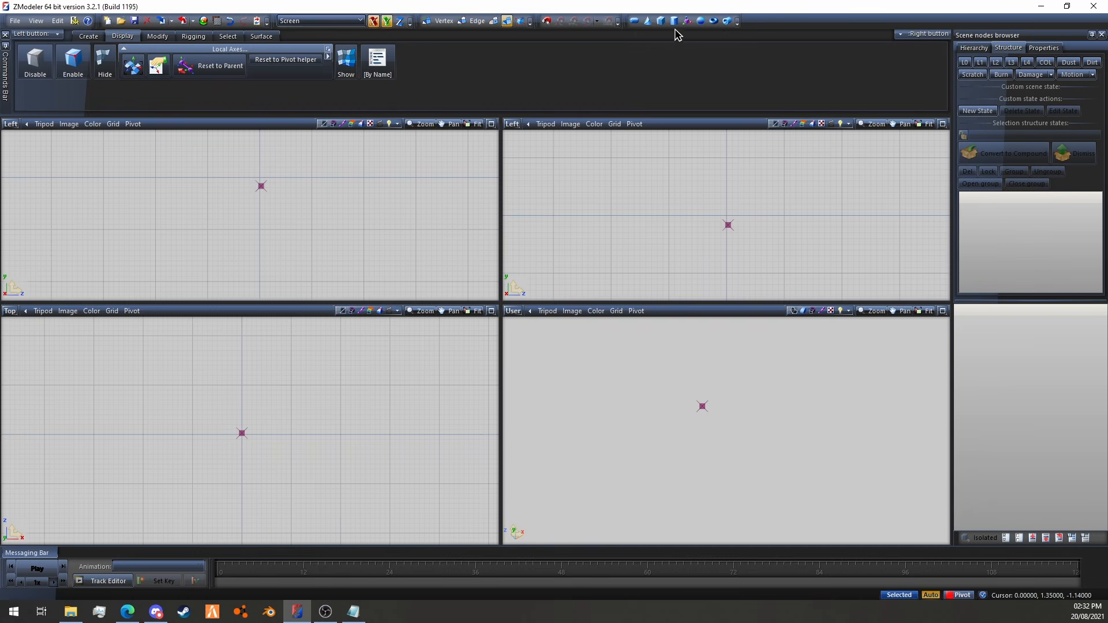
Create a new rectangular box in the Top view, up and to the left of the pivot marker
click(661, 21)
drag(130, 360, 204, 447)
click(238, 538)
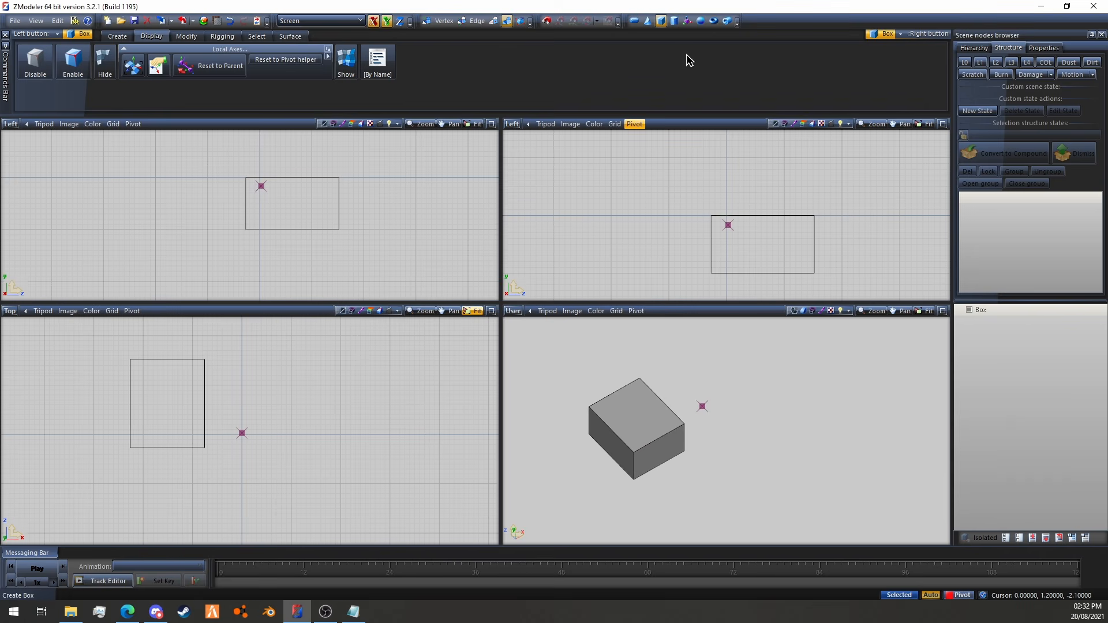
Create a cylinder in the Top view beside the box with 8 cross points, radius about 1.1 and height about 1.5
click(674, 21)
drag(305, 364, 339, 416)
click(353, 441)
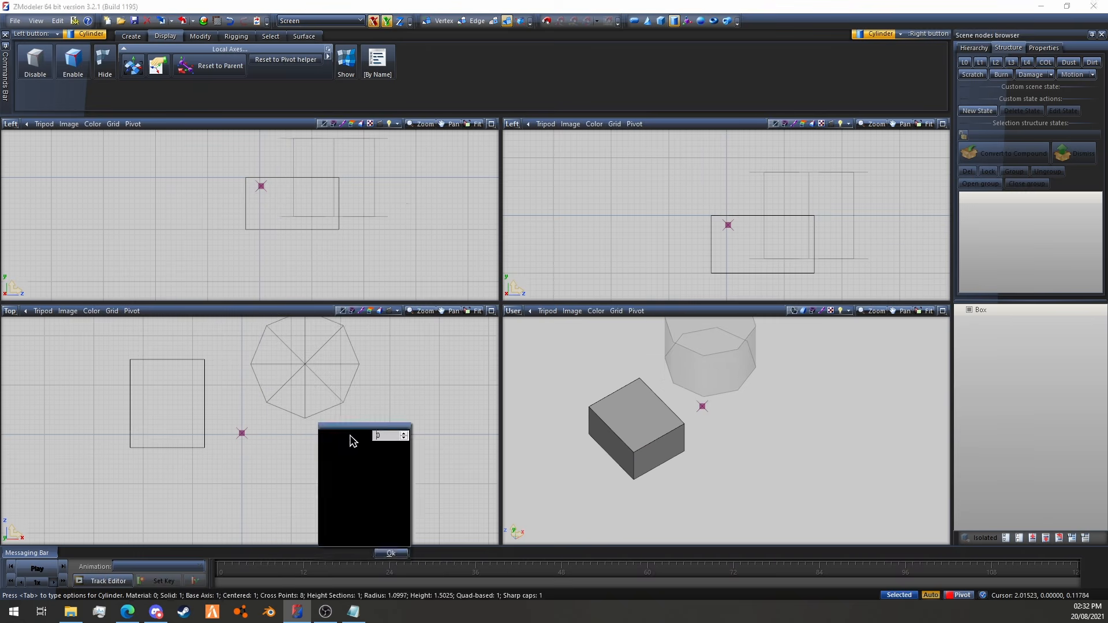
click(387, 551)
scroll(344, 445, down, 2)
middle_drag(344, 445, 386, 475)
scroll(462, 425, up, 1)
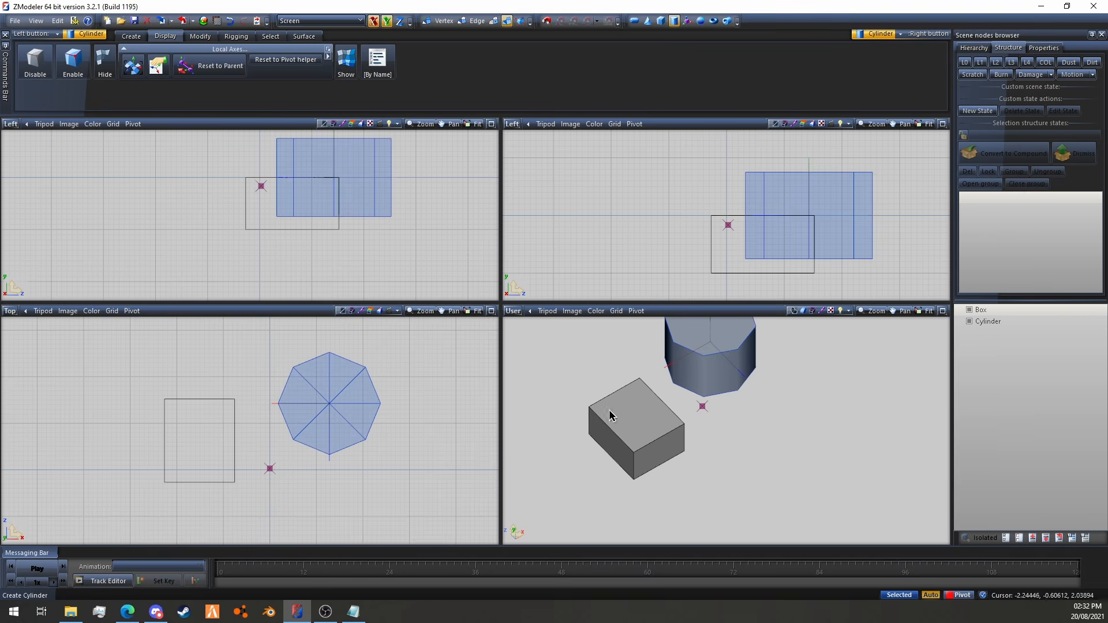
Inspect the cylinder and the neighbouring box from several angles in the 3D view
middle_drag(721, 359, 781, 419)
scroll(641, 389, up, 6)
scroll(724, 387, down, 2)
alt+middle_drag(723, 387, 752, 390)
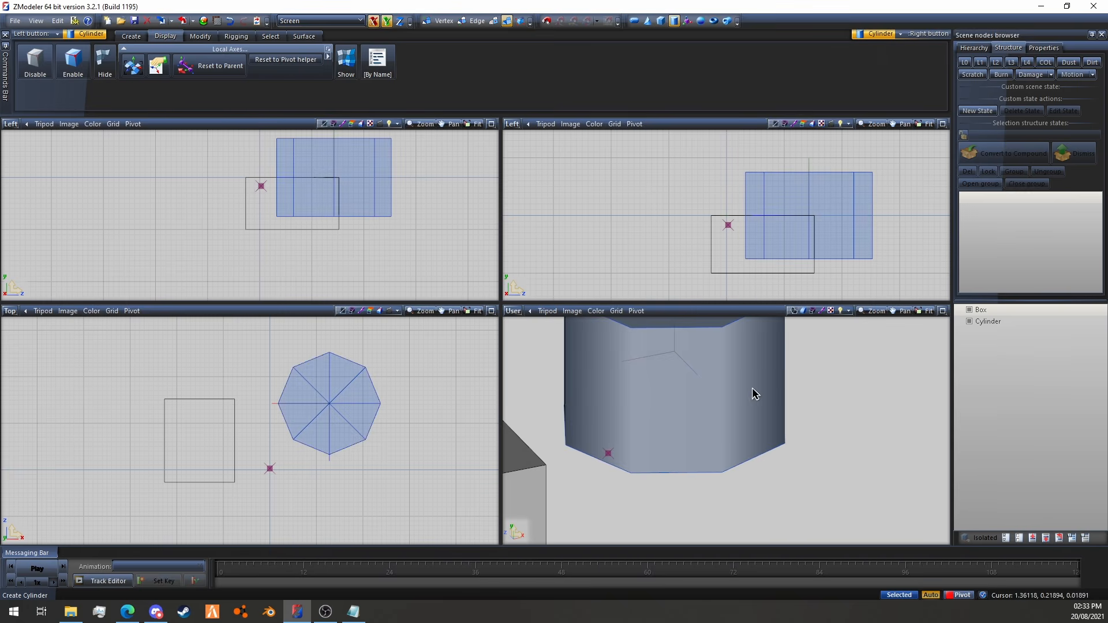
scroll(751, 389, down, 3)
alt+middle_drag(877, 403, 849, 407)
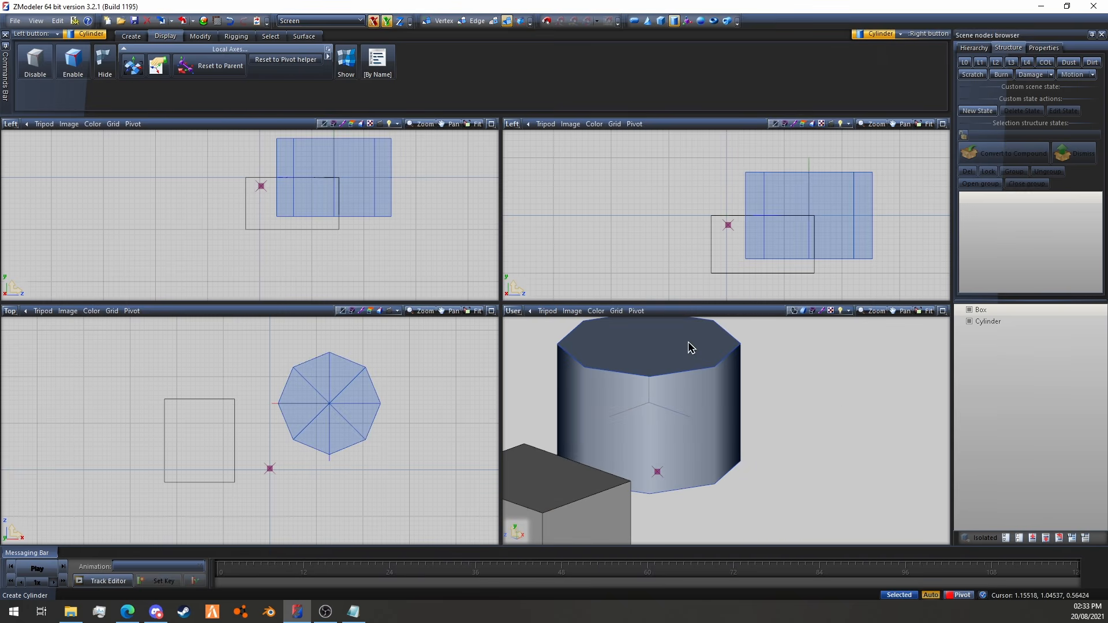
scroll(770, 384, down, 3)
alt+middle_drag(769, 383, 751, 391)
scroll(756, 387, down, 3)
alt+middle_drag(603, 437, 673, 420)
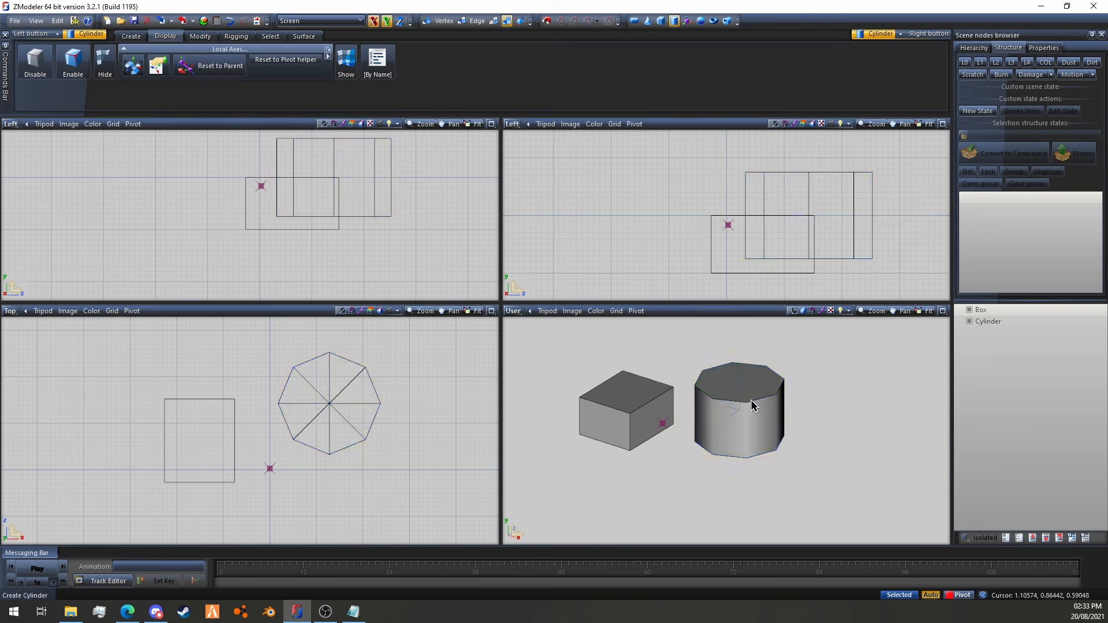
Examine the cylinder's local axes from above and highlight the object to see their position and directions
alt+middle_drag(854, 375, 703, 428)
click(707, 417)
click(802, 396)
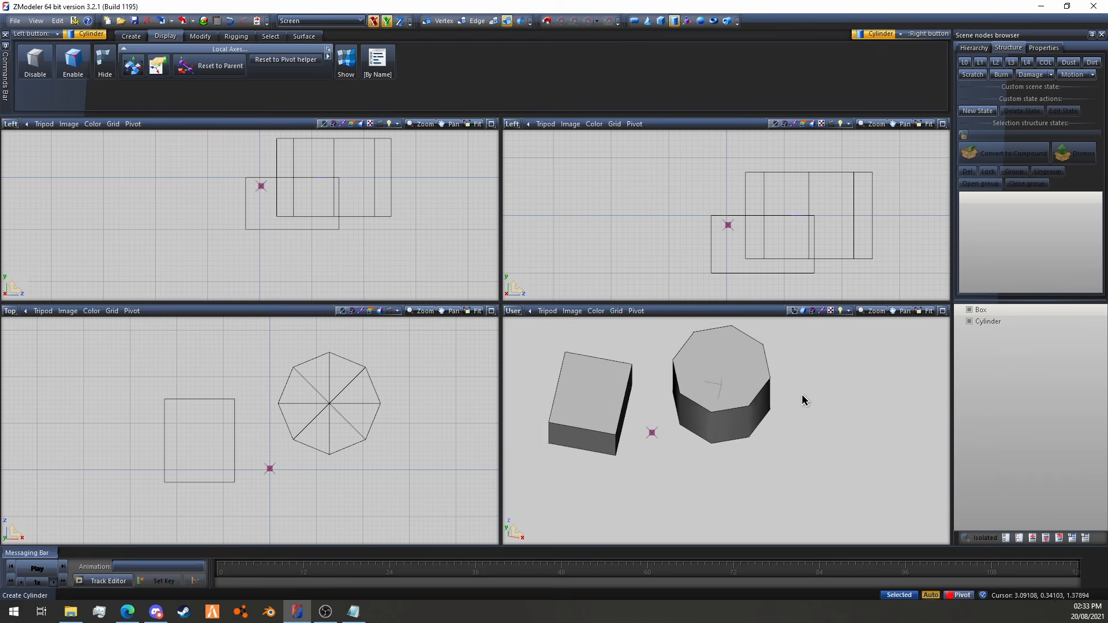
alt+middle_drag(801, 396, 732, 386)
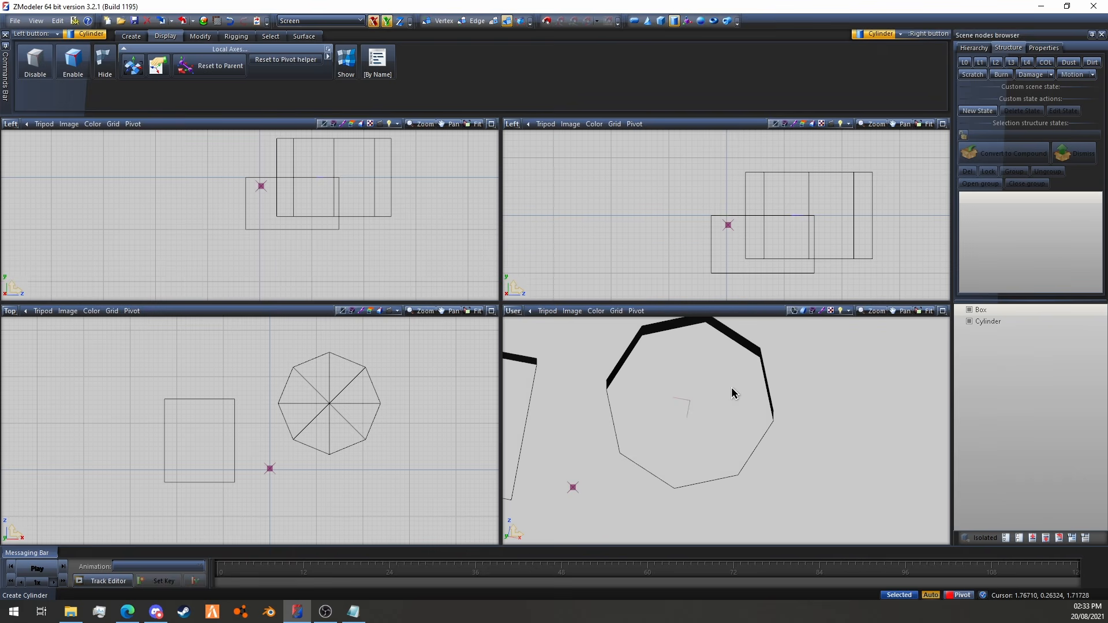
click(666, 381)
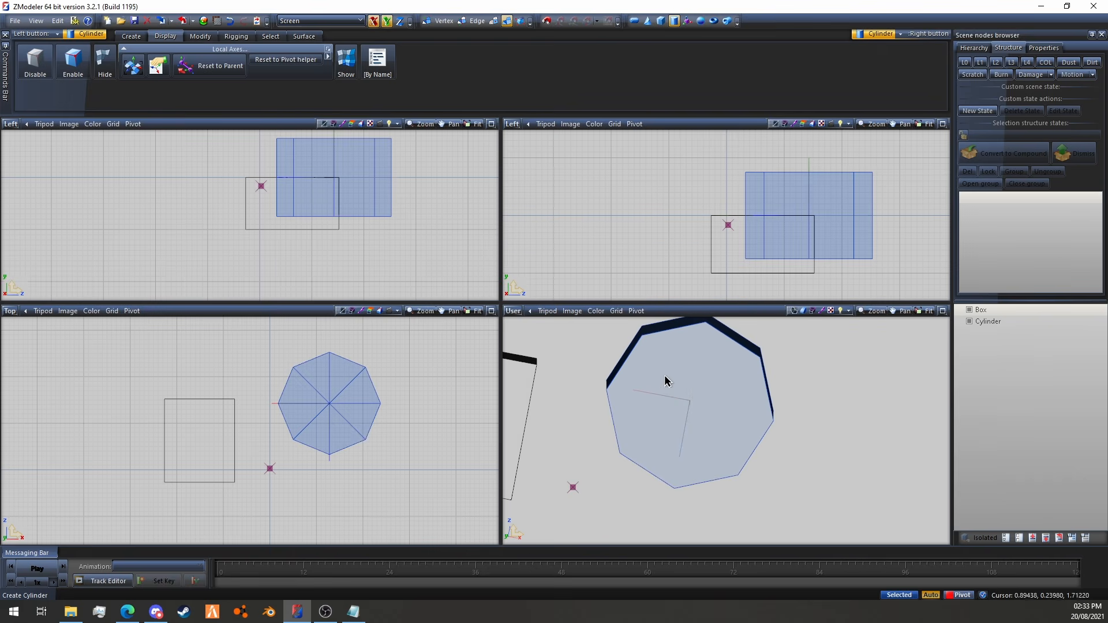
click(817, 431)
click(709, 380)
click(614, 373)
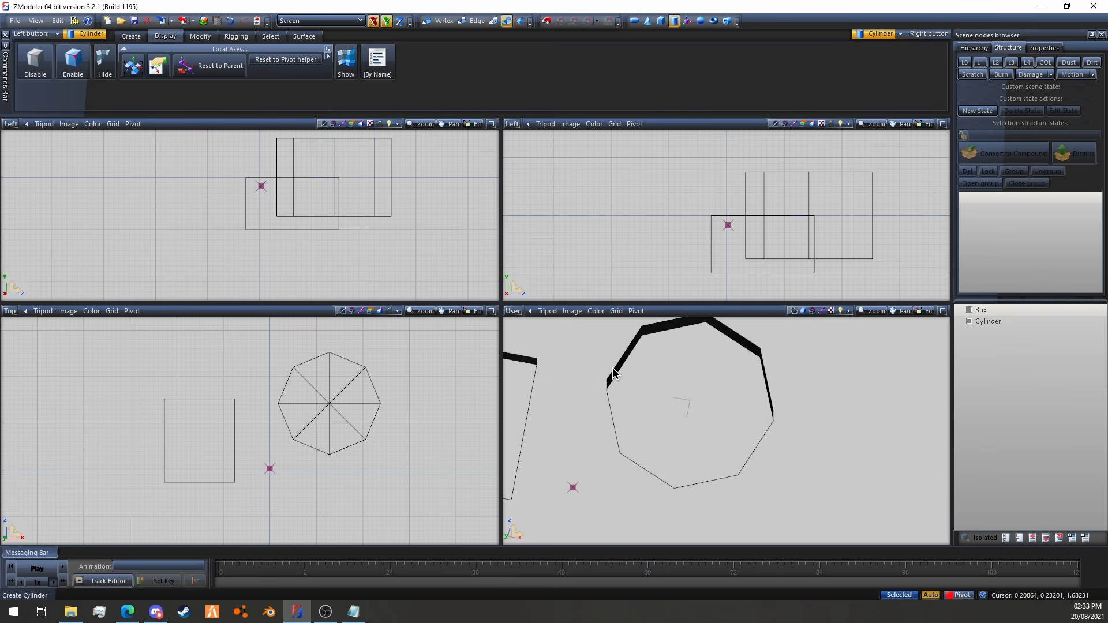
key(Down)
key(Down)
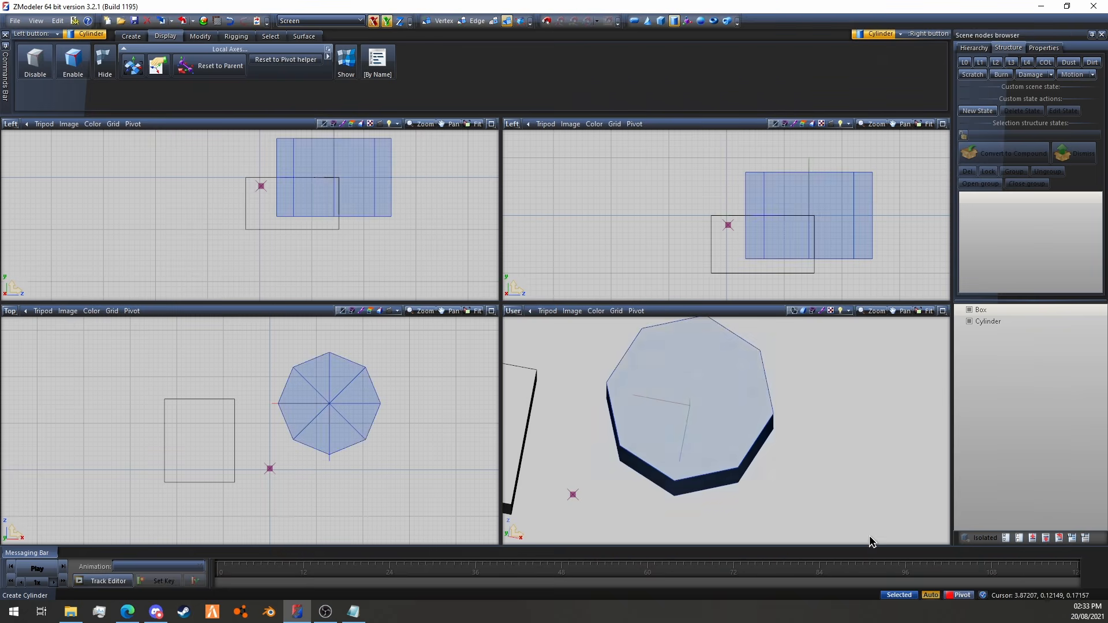
click(701, 386)
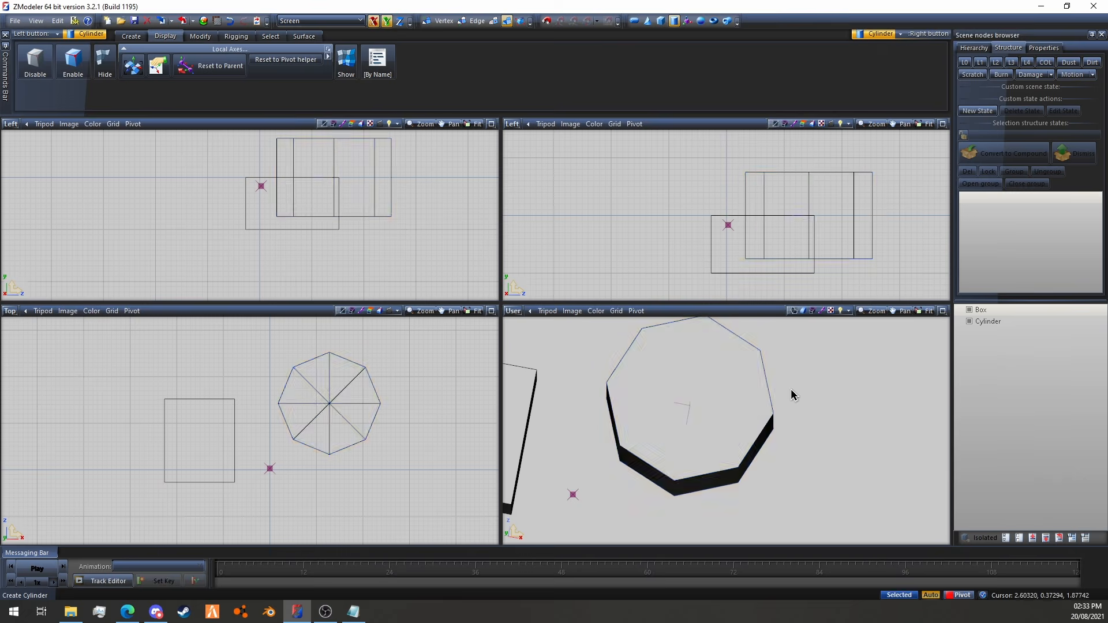
scroll(840, 409, down, 2)
scroll(840, 409, down, 1)
mouse_move(841, 409)
middle_down()
mouse_move(854, 376)
mouse_move(851, 394)
mouse_move(823, 396)
mouse_move(832, 413)
middle_up()
scroll(840, 399, down, 1)
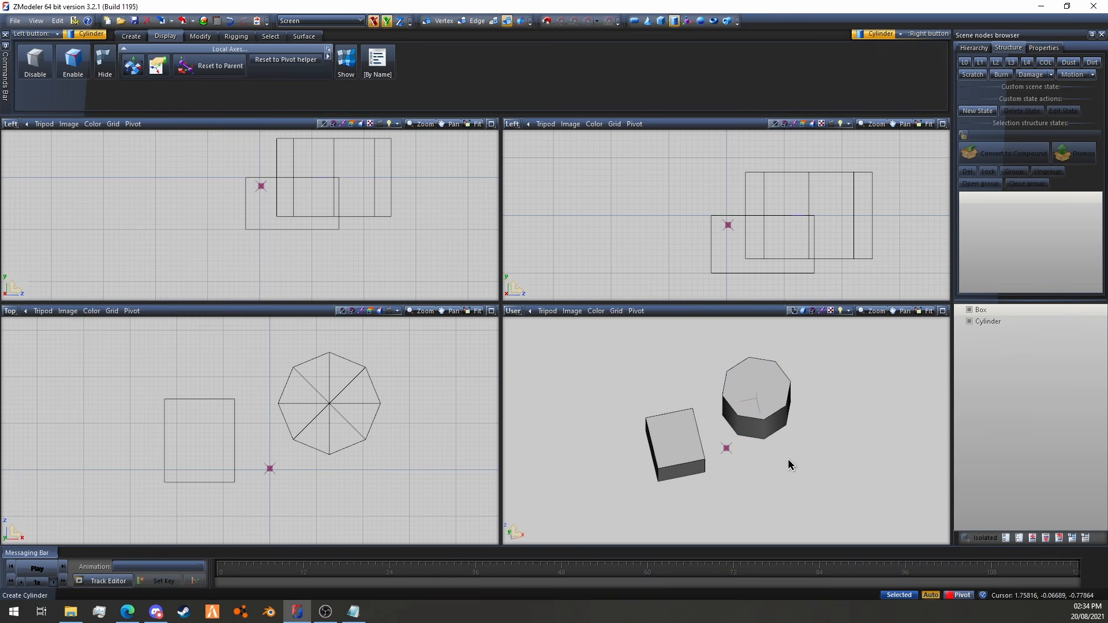
Center the box's local axes to the object while keeping their orientation, and compare them with the cylinder's axes
click(139, 75)
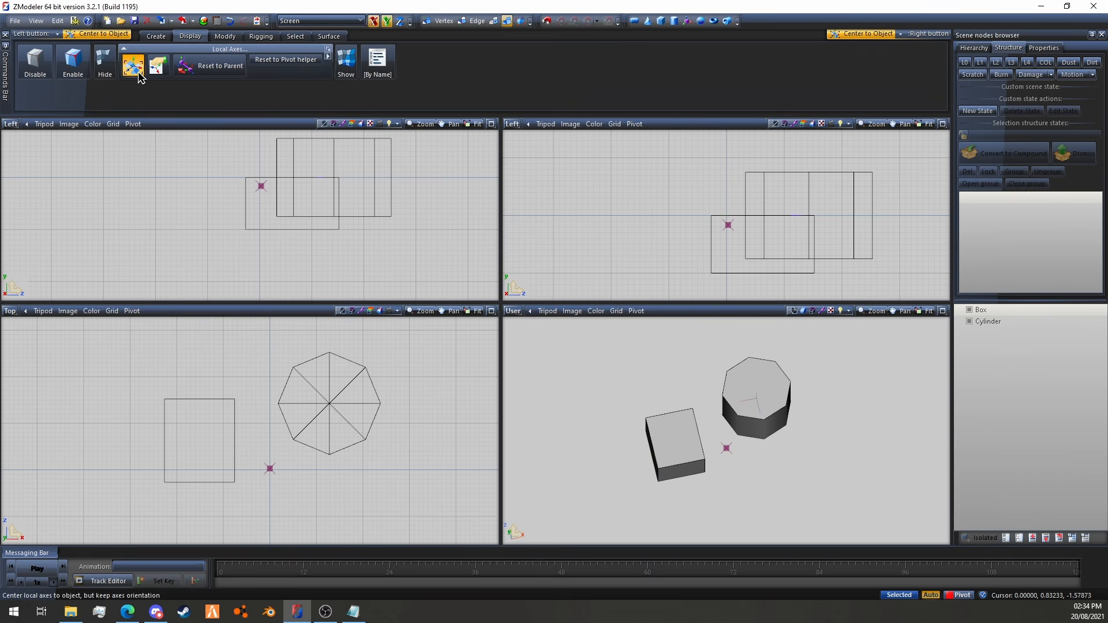
click(212, 477)
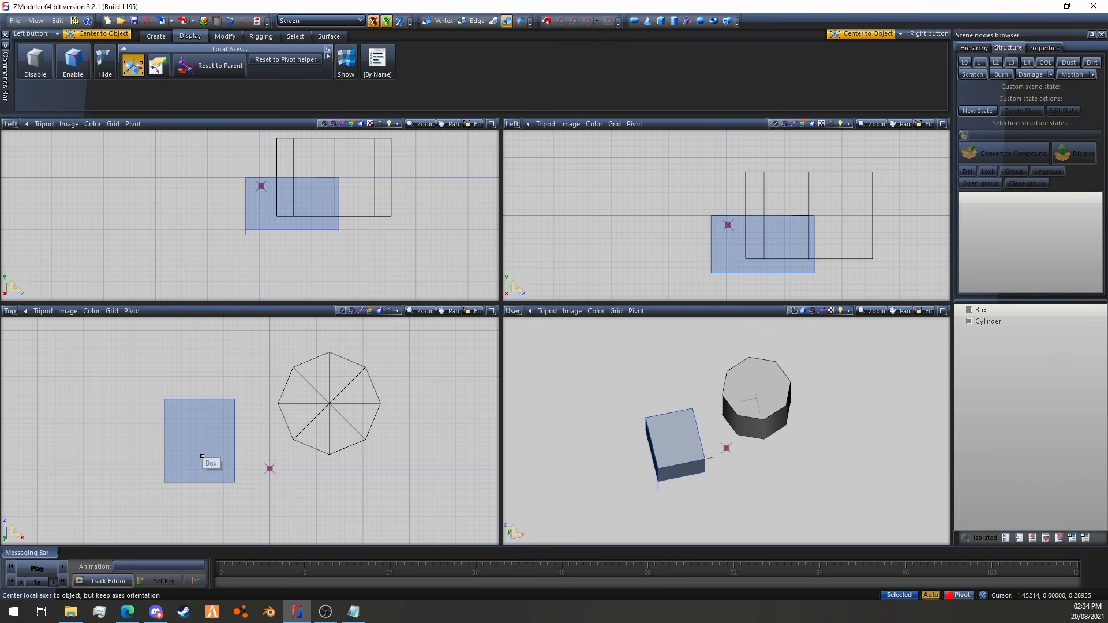
click(221, 426)
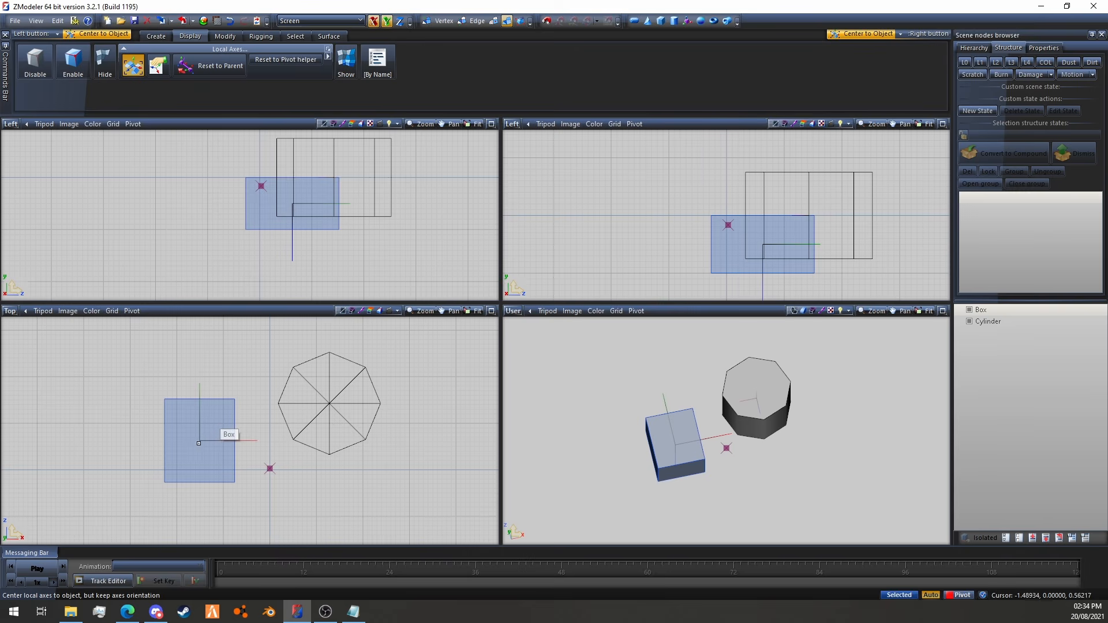
click(197, 435)
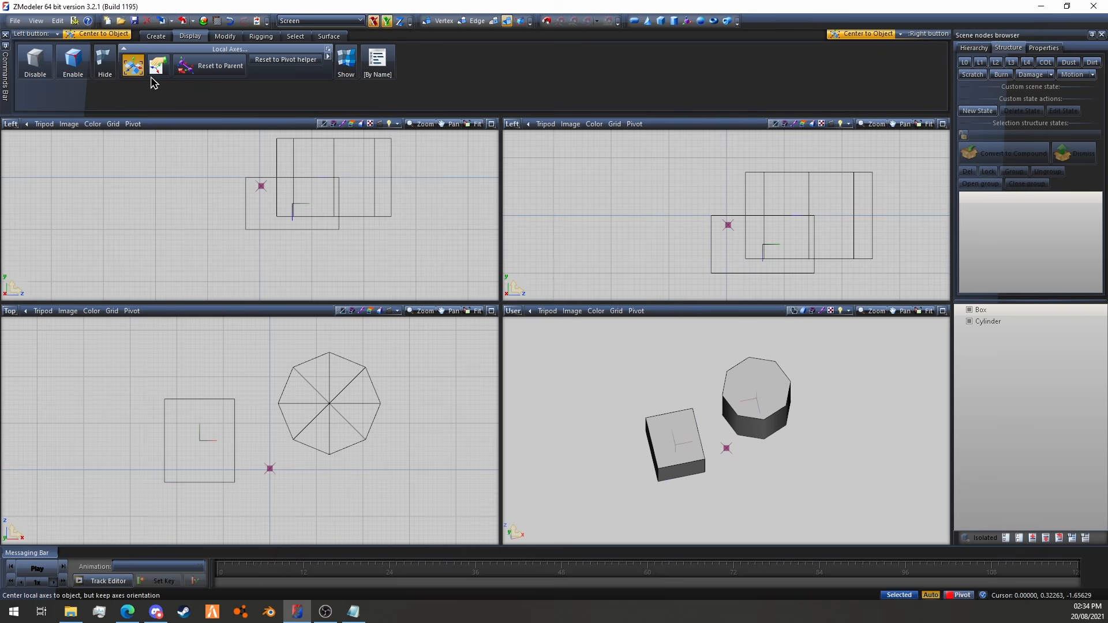
click(218, 440)
click(316, 402)
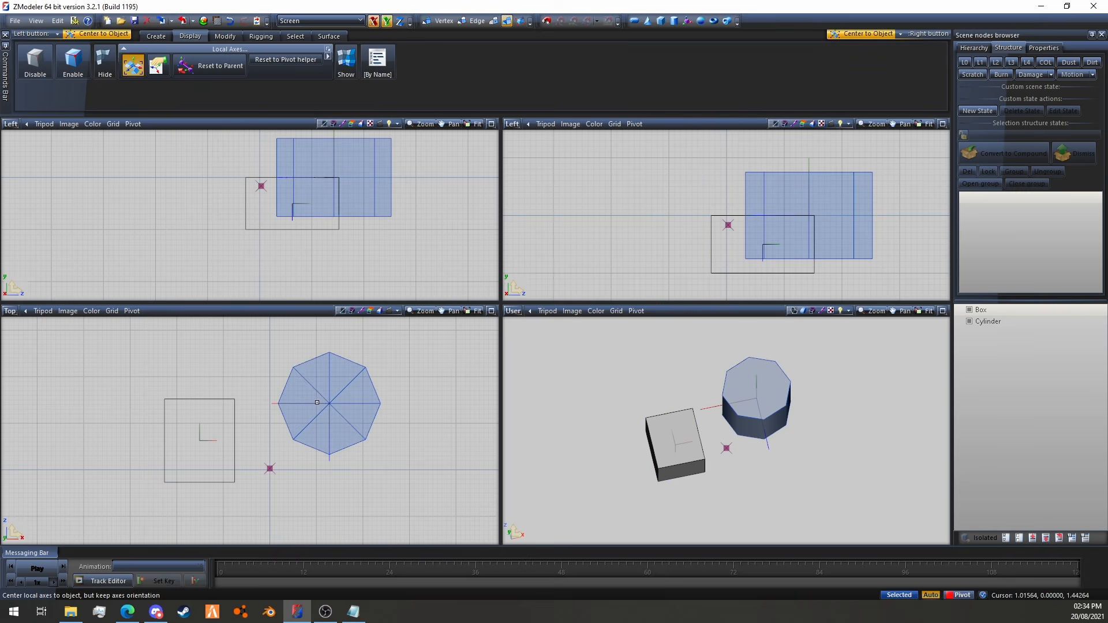
click(202, 442)
click(794, 381)
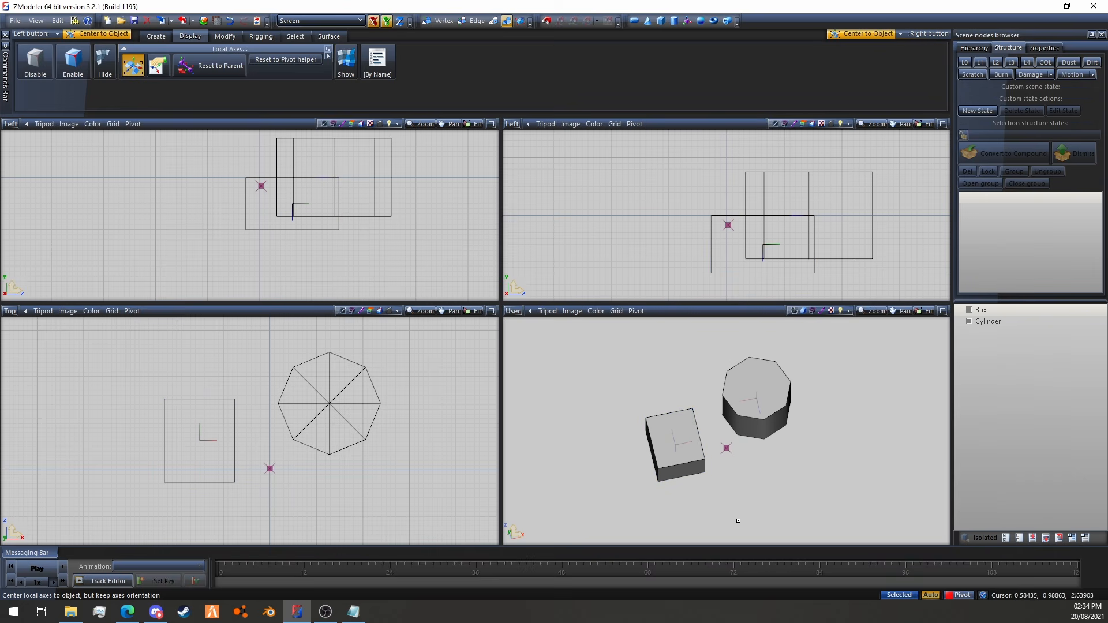
Copy the local axes from the cylinder as source to the box as destination
click(157, 66)
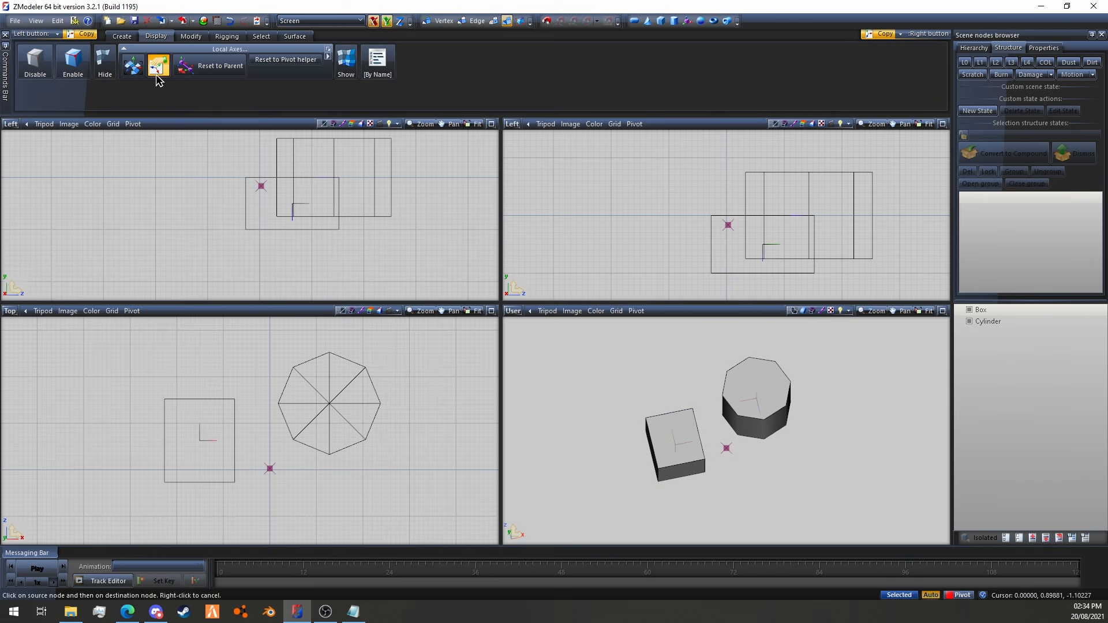
click(220, 444)
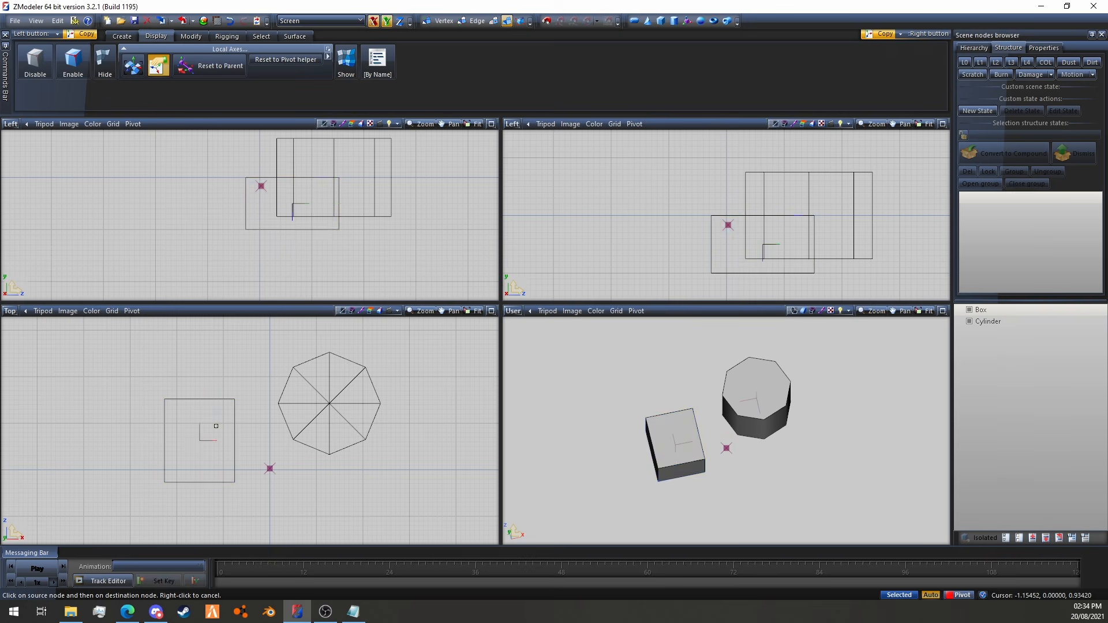
click(348, 409)
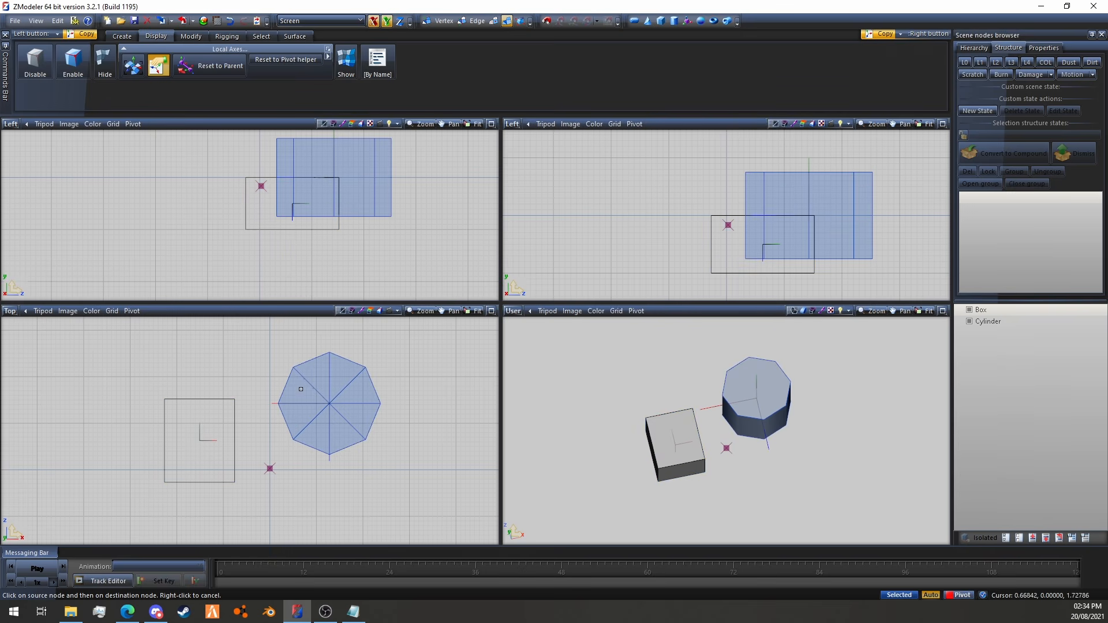
click(328, 399)
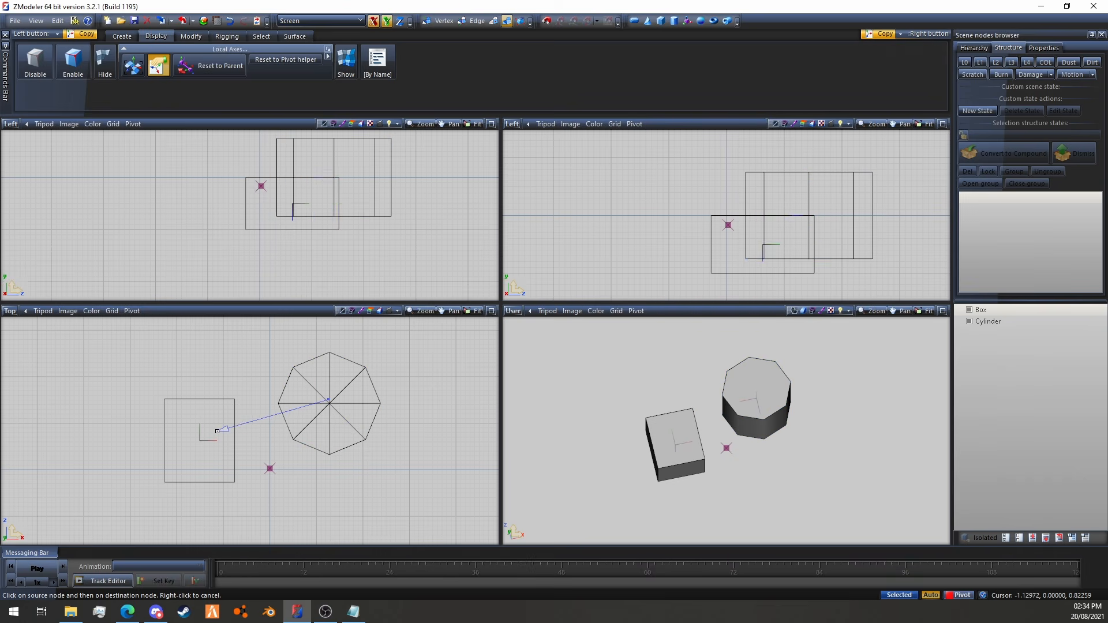
click(214, 431)
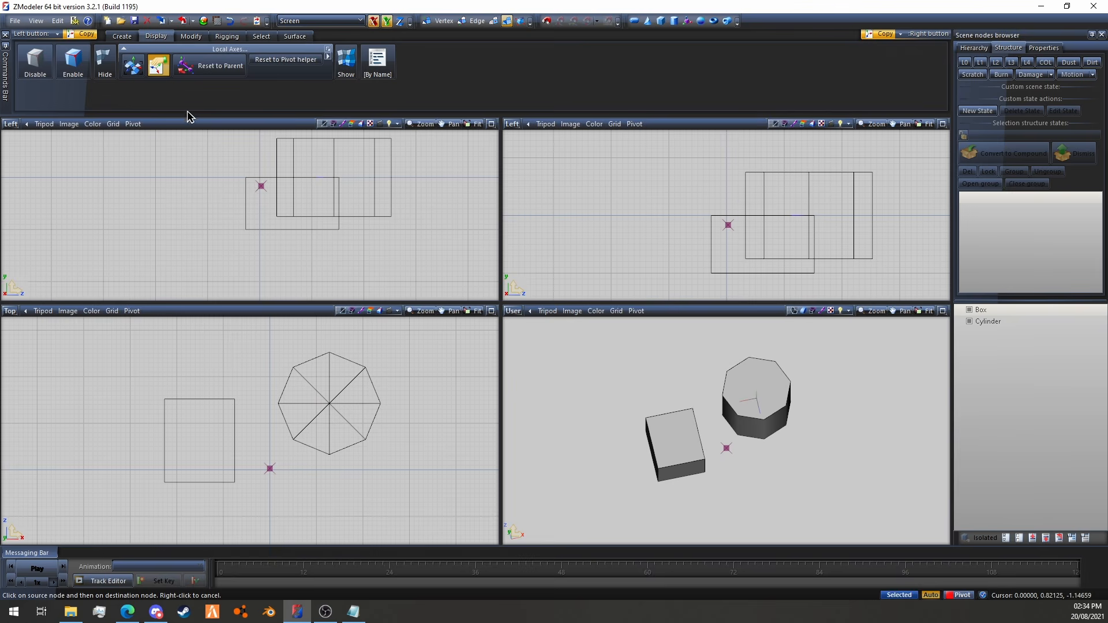
Activate Reset to Parent for local axes and make the cylinder a child of the box in the node tree
click(195, 80)
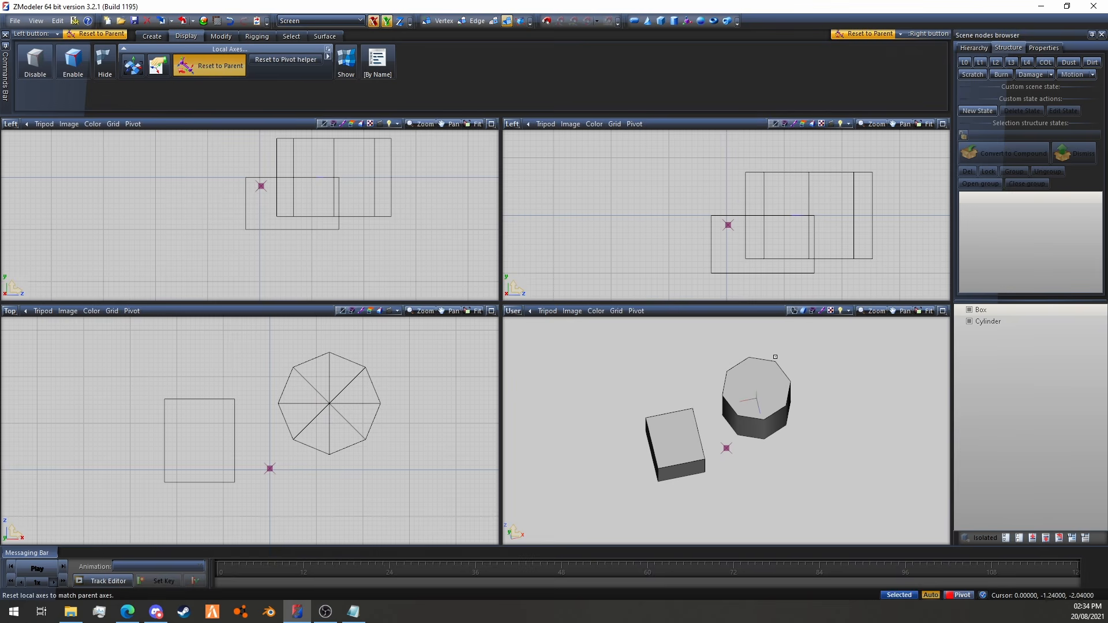
click(991, 310)
drag(987, 321, 981, 311)
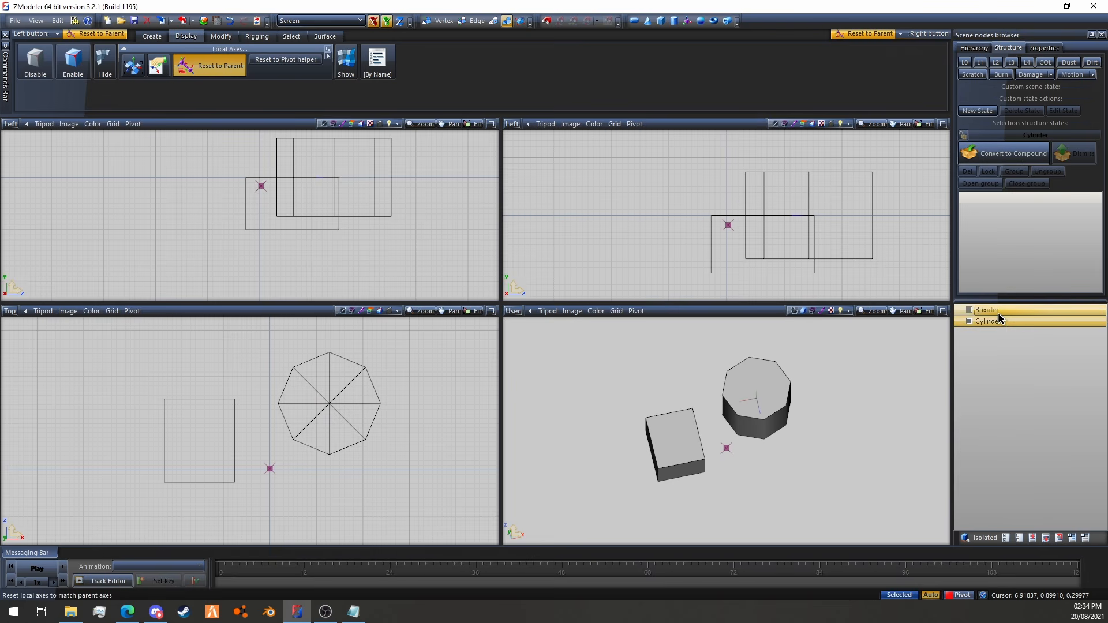
click(958, 310)
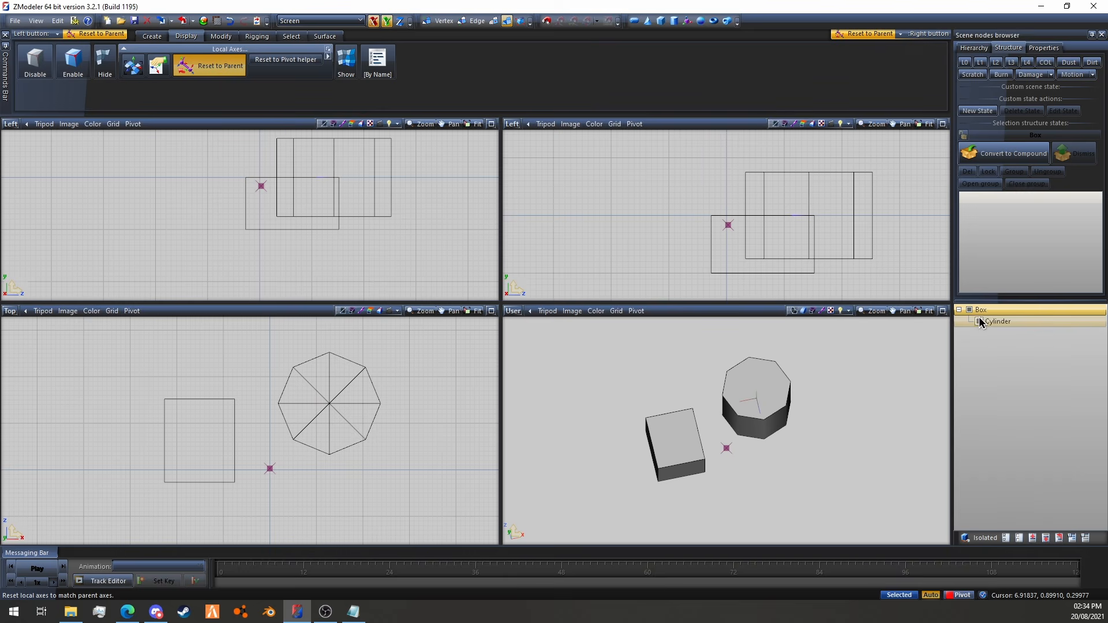
Reset the box's local axes to its parent's axes, and center them to the box
right_click(688, 443)
click(816, 489)
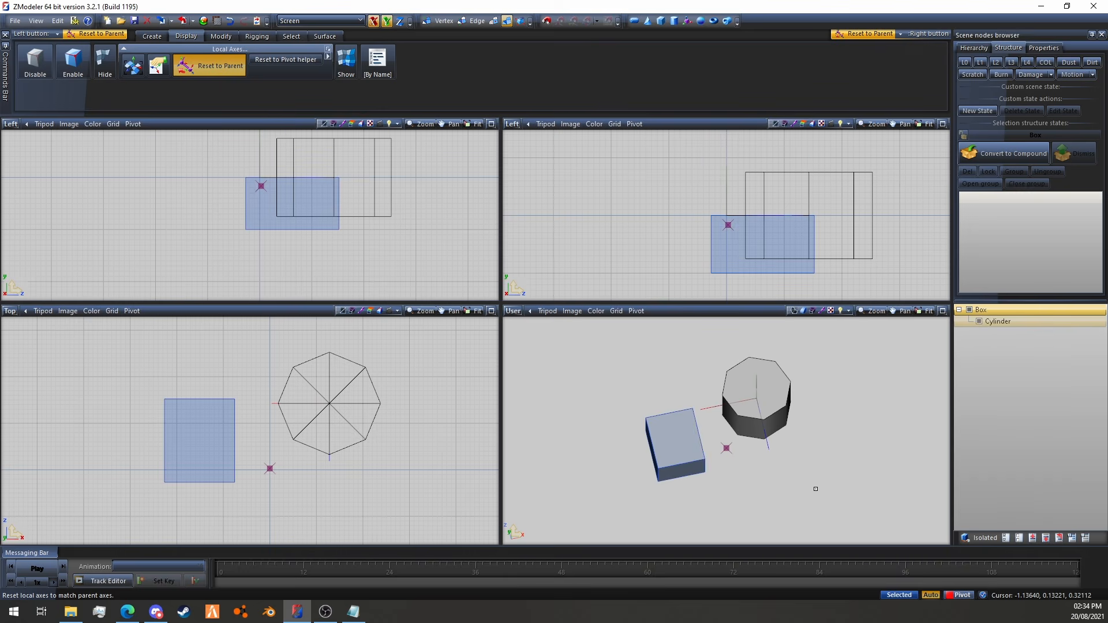
click(659, 429)
right_click(679, 429)
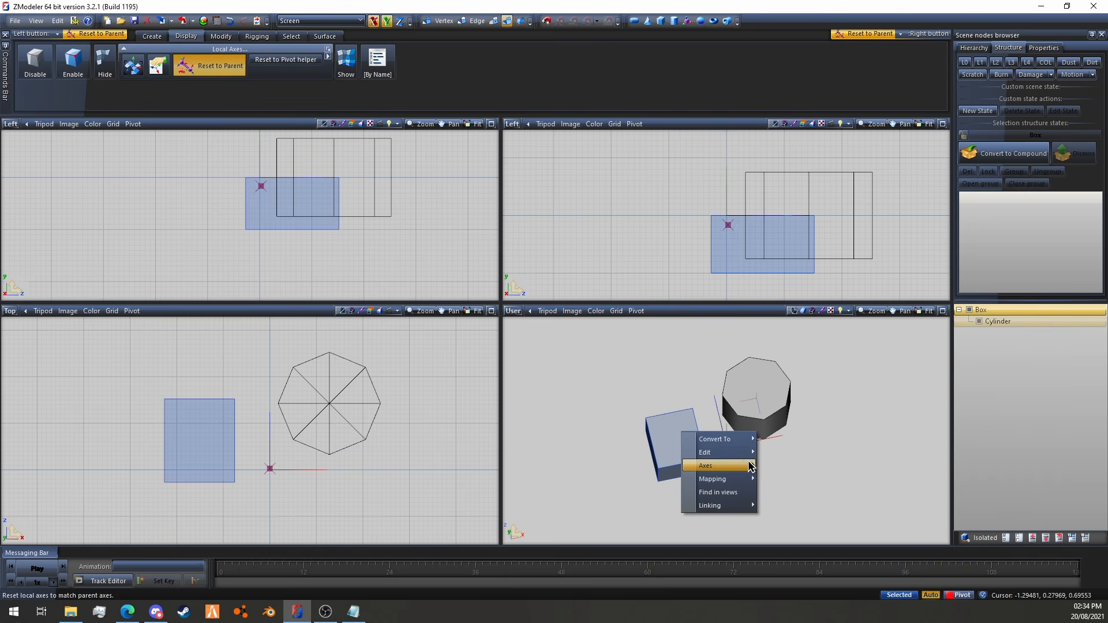
mouse_move(747, 466)
click(785, 466)
click(760, 398)
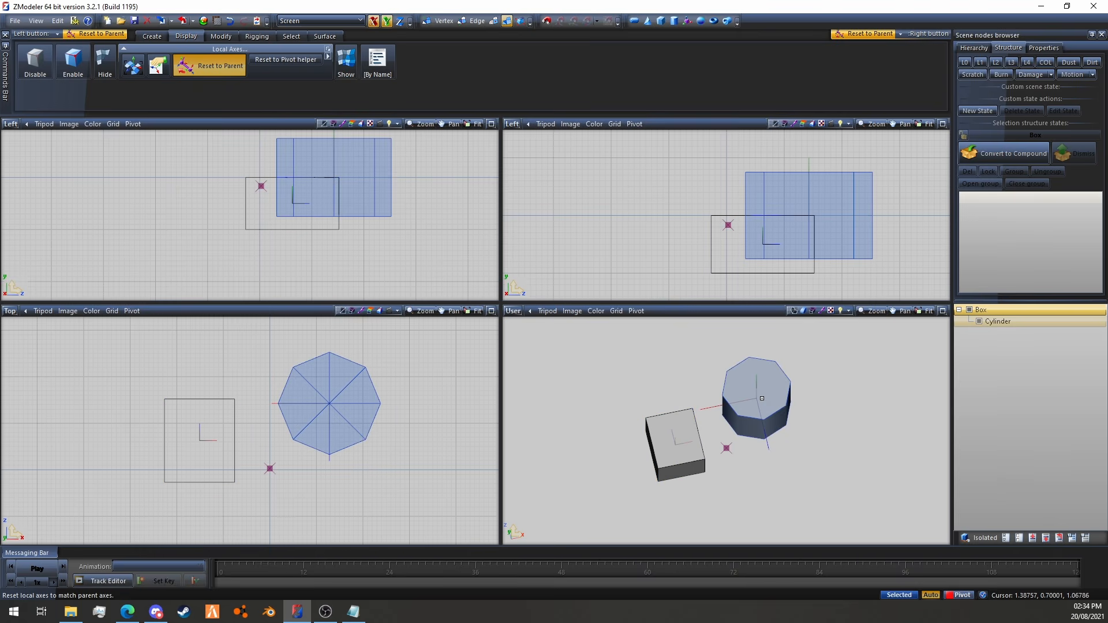
right_click(761, 398)
mouse_move(788, 436)
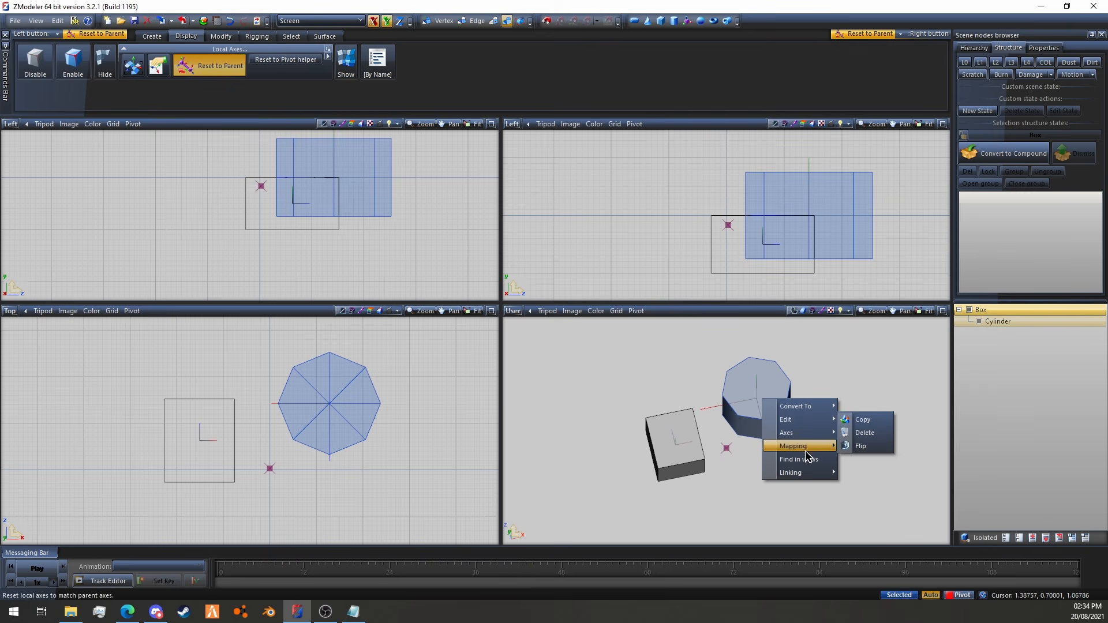
mouse_move(840, 448)
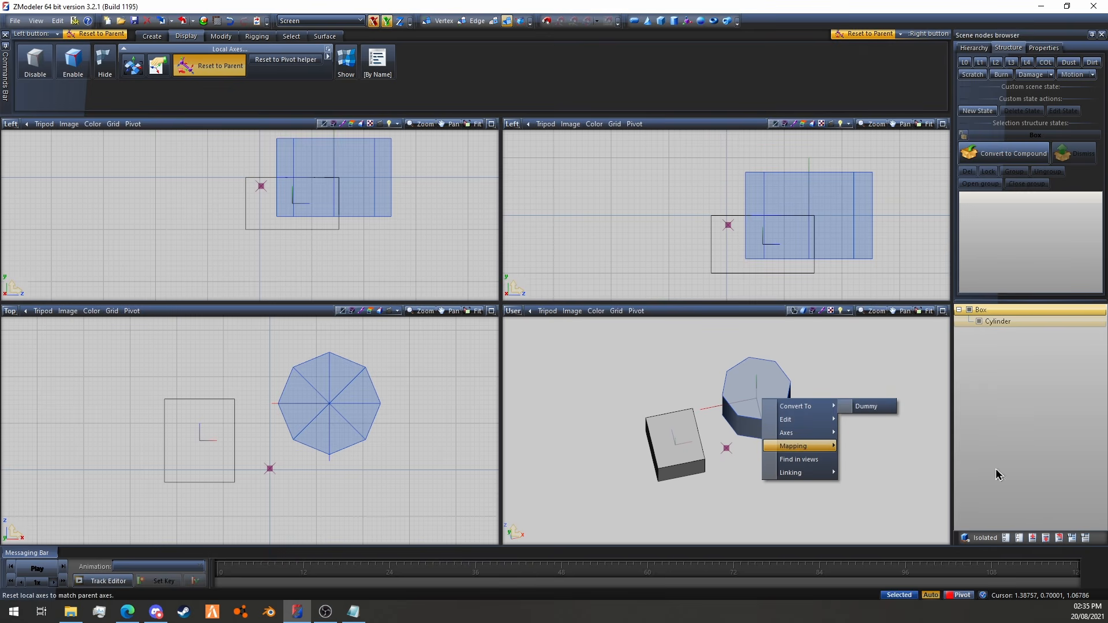
click(512, 4)
click(728, 472)
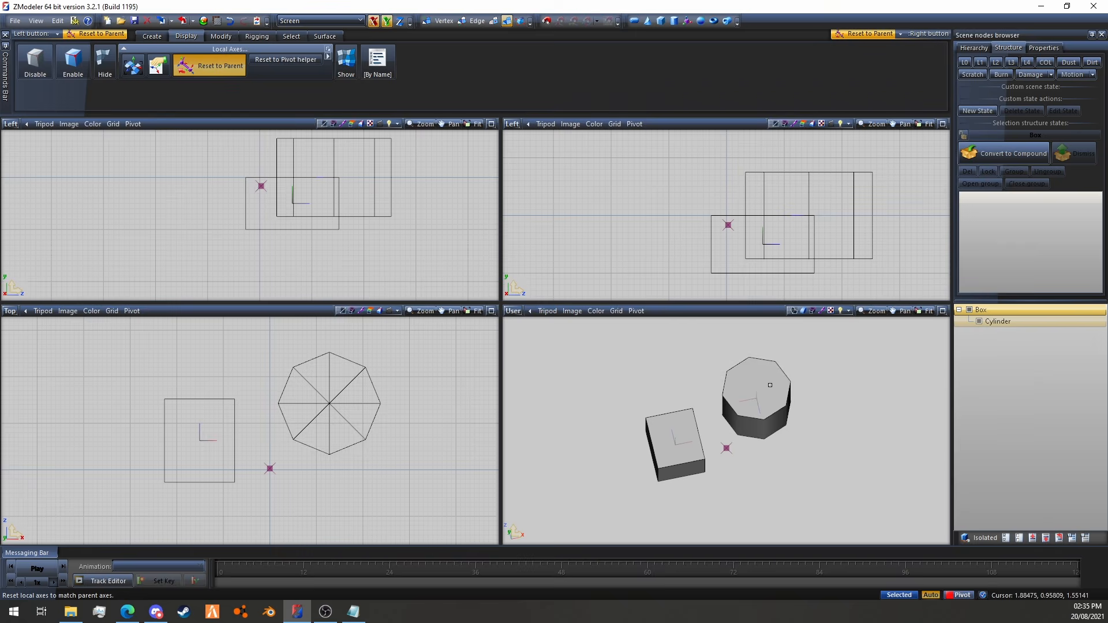
Reset the cylinder's local axes to match its parent, the box, and deactivate Reset to Parent
right_click(764, 397)
mouse_move(792, 432)
click(879, 455)
click(230, 21)
click(223, 67)
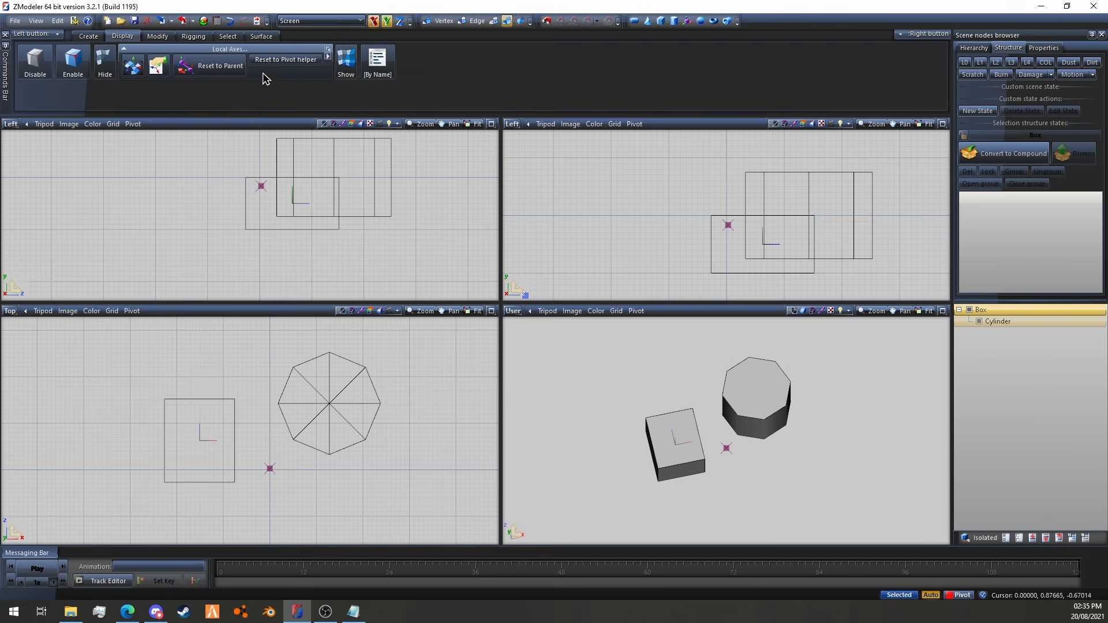
Reset the box's local axes to the pivot helper's location
click(282, 59)
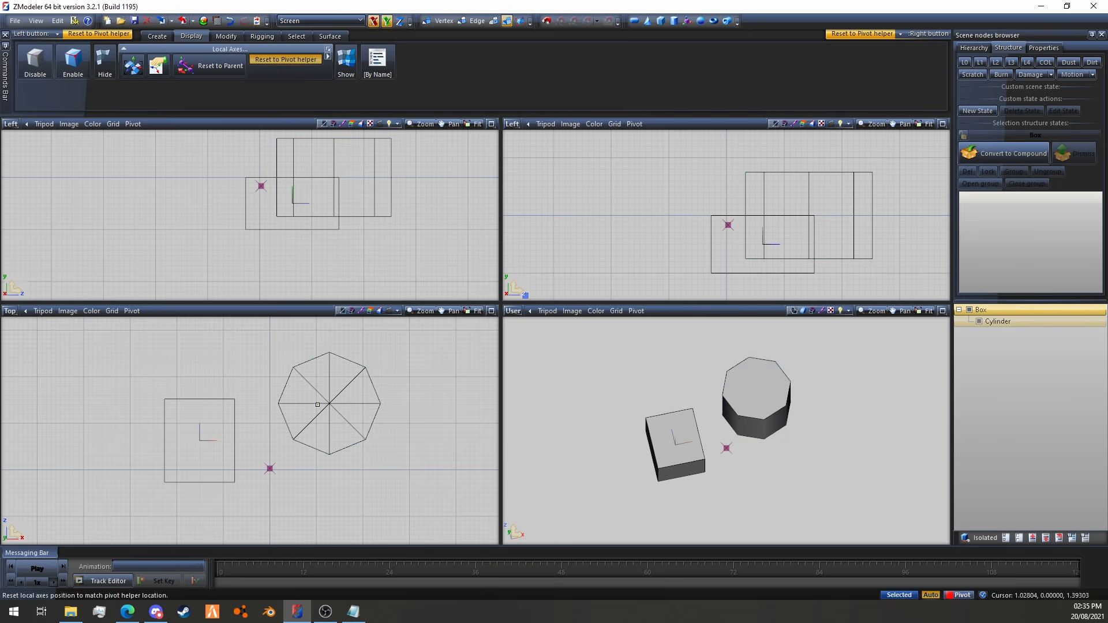
click(202, 441)
click(266, 60)
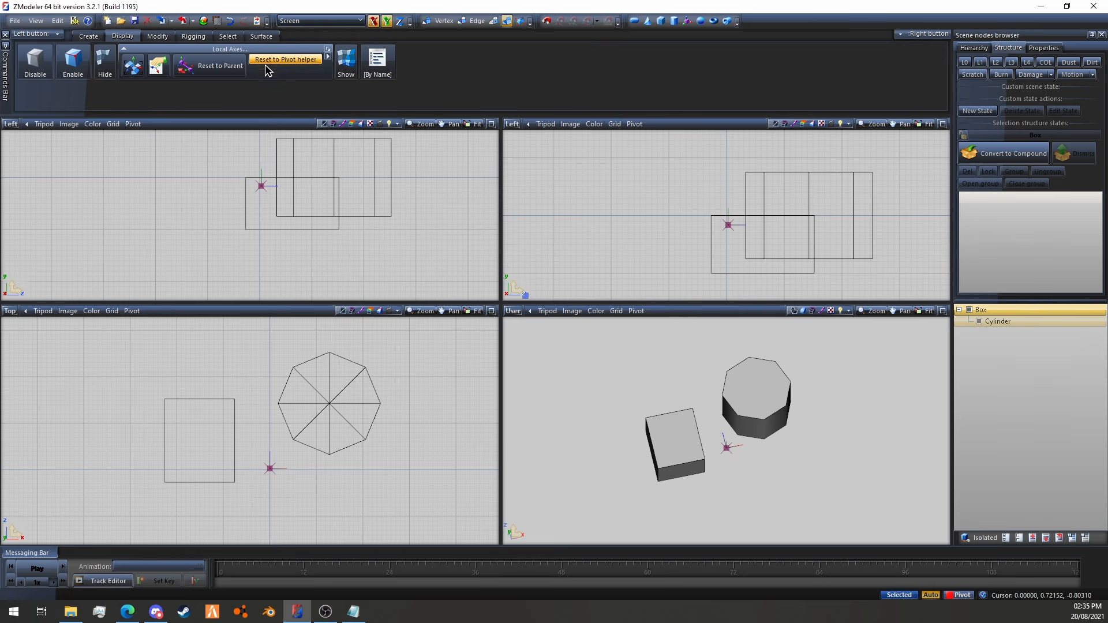
Reset the local axes of the cylinder and the box to the world
click(327, 57)
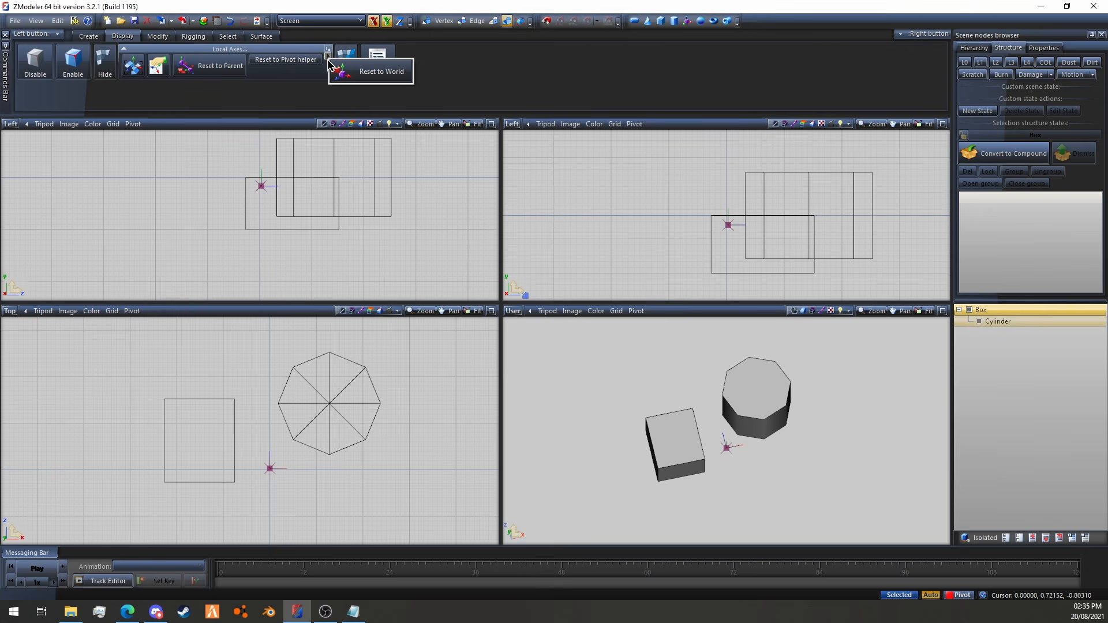
click(372, 72)
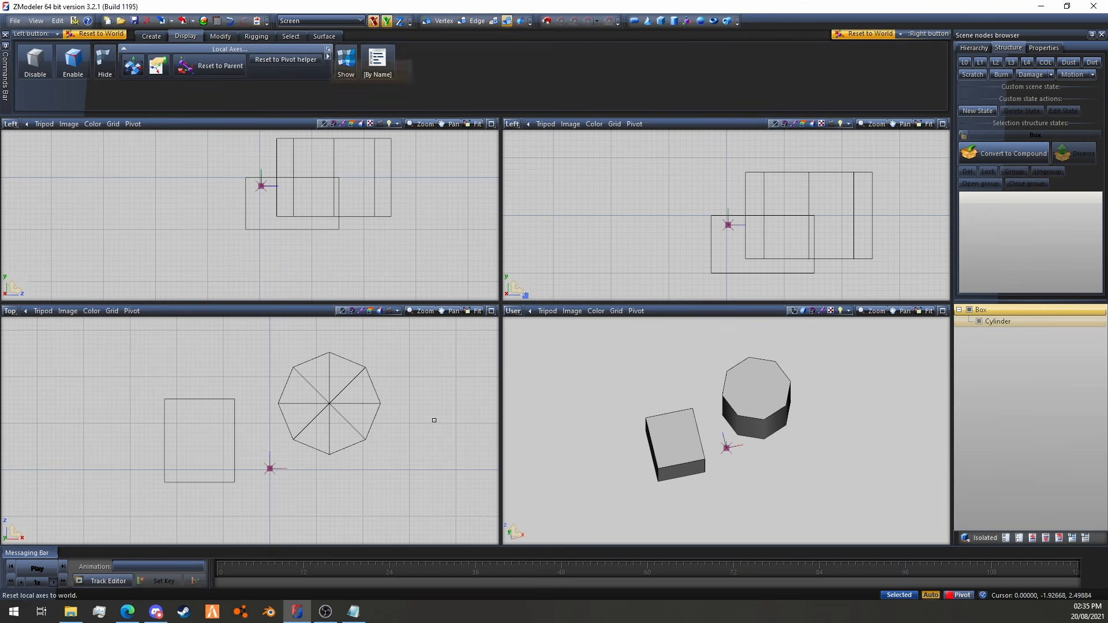
click(341, 406)
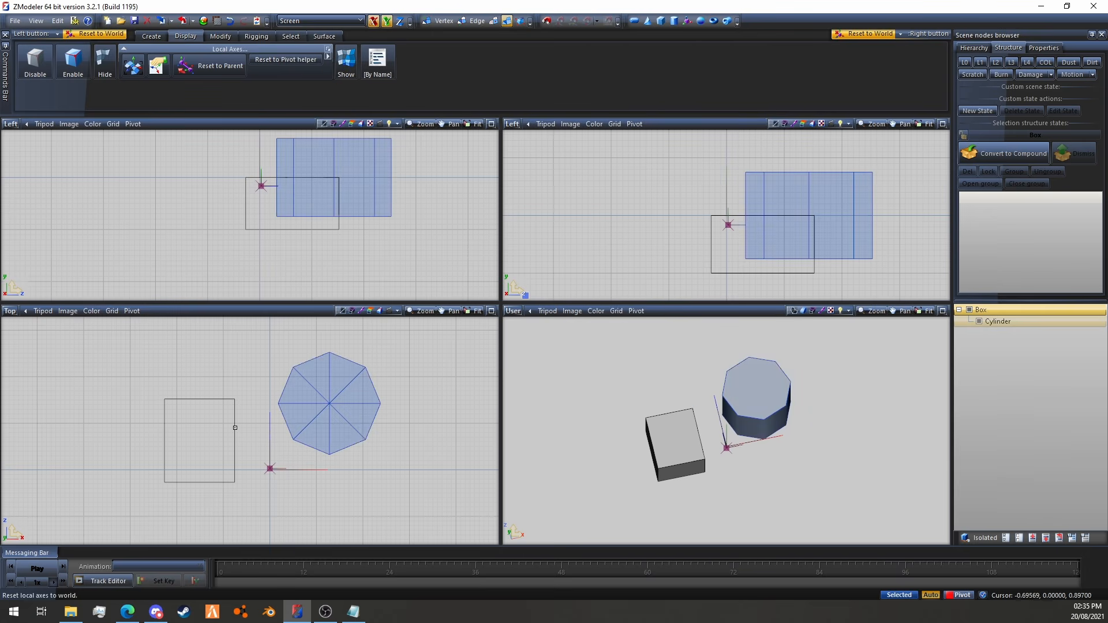
click(205, 427)
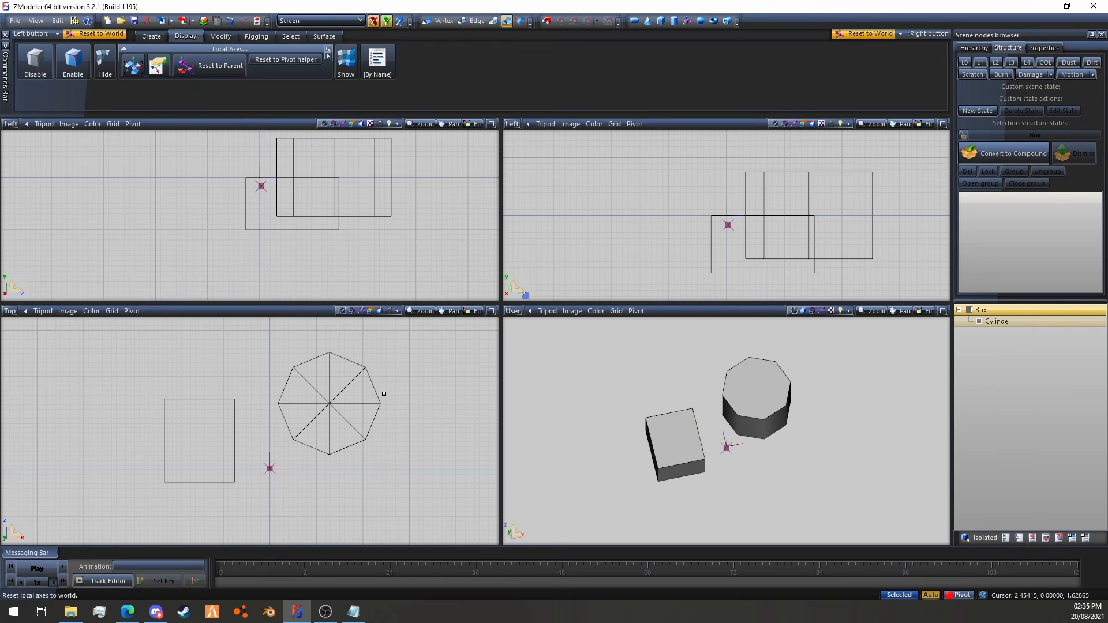
Turn on the grid axis lines in the User view and examine the world origin beside the objects
scroll(685, 384, up, 5)
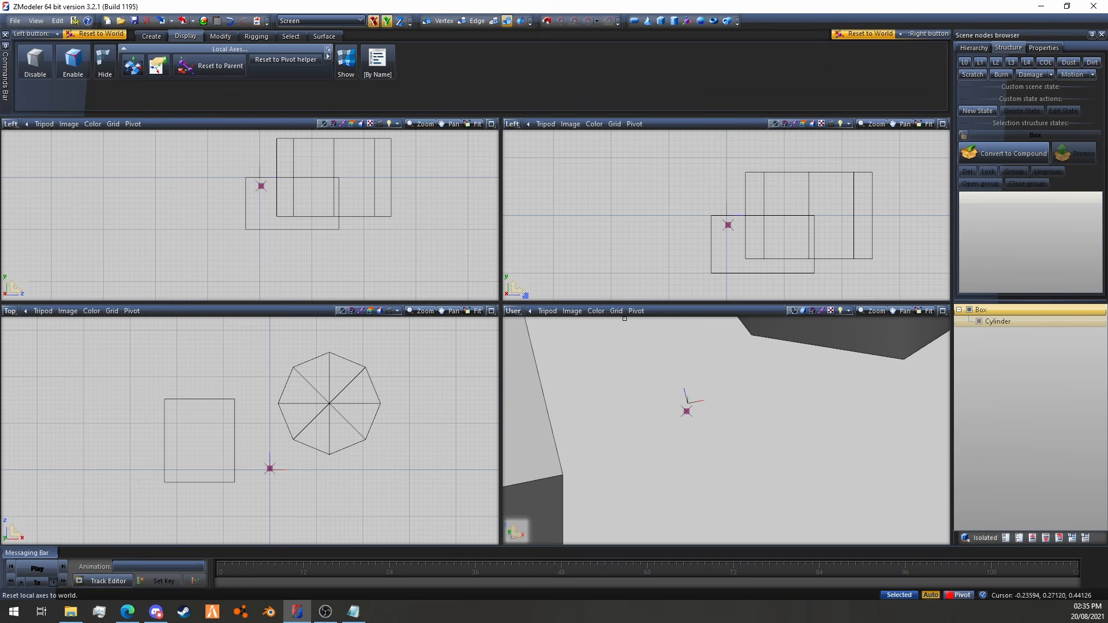
click(616, 311)
click(624, 322)
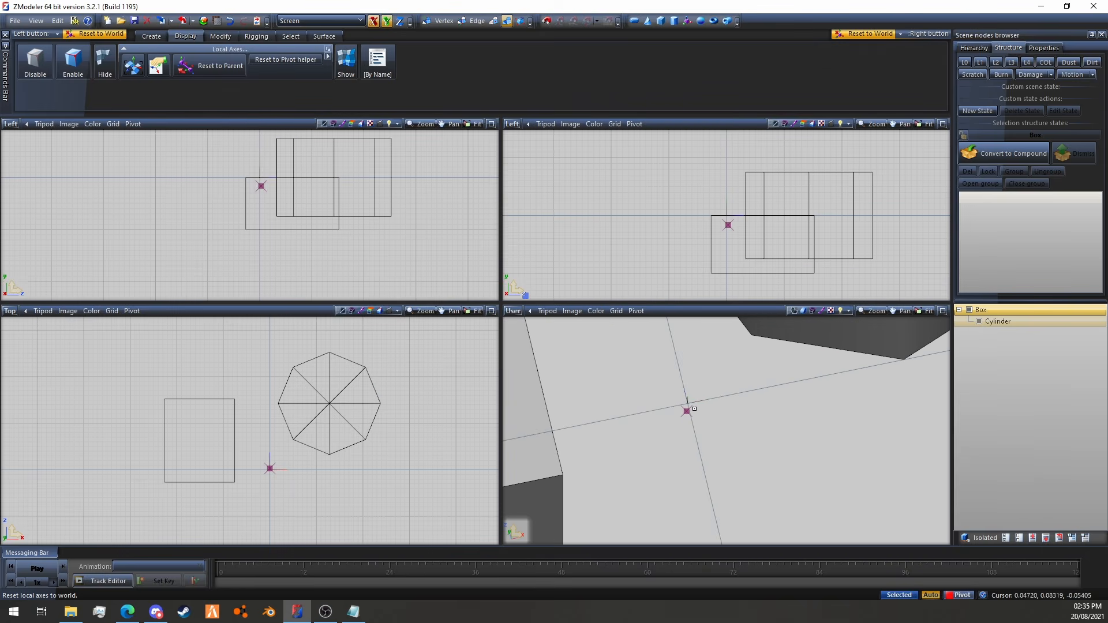
scroll(694, 409, down, 5)
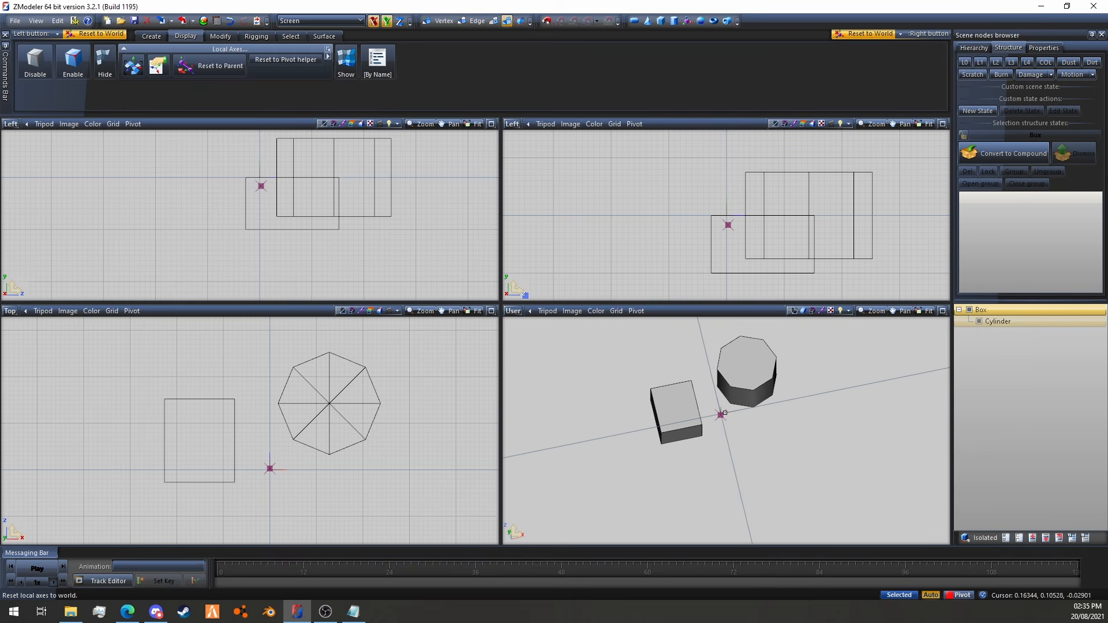
middle_drag(724, 413, 709, 438)
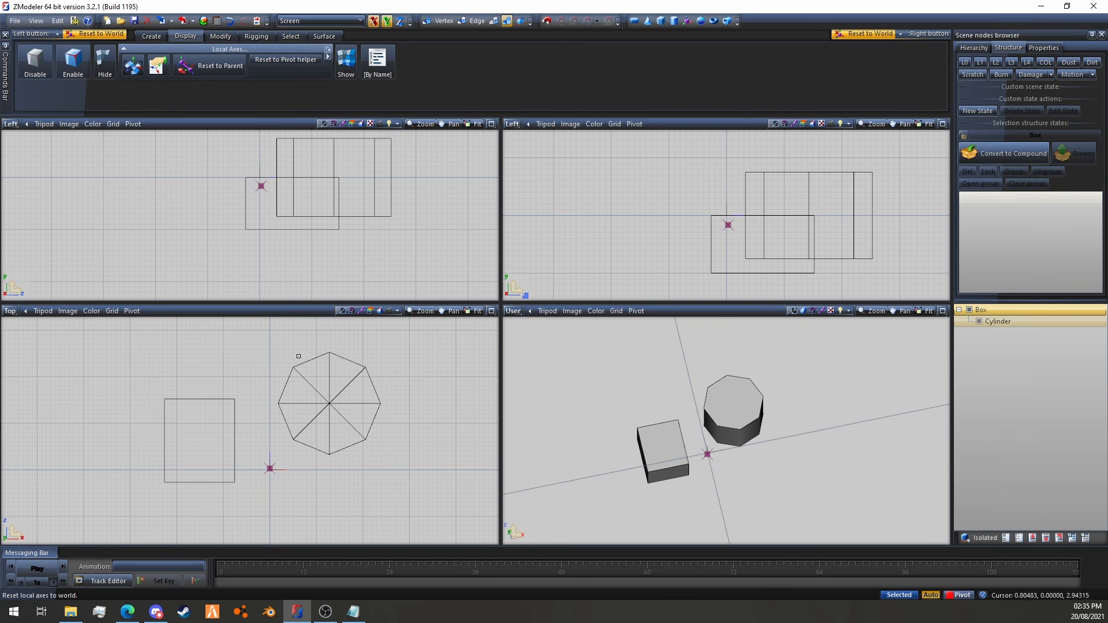
Center the local axes of the cylinder and of the box to their own objects
scroll(324, 381, down, 2)
right_click(326, 382)
mouse_move(353, 422)
click(406, 418)
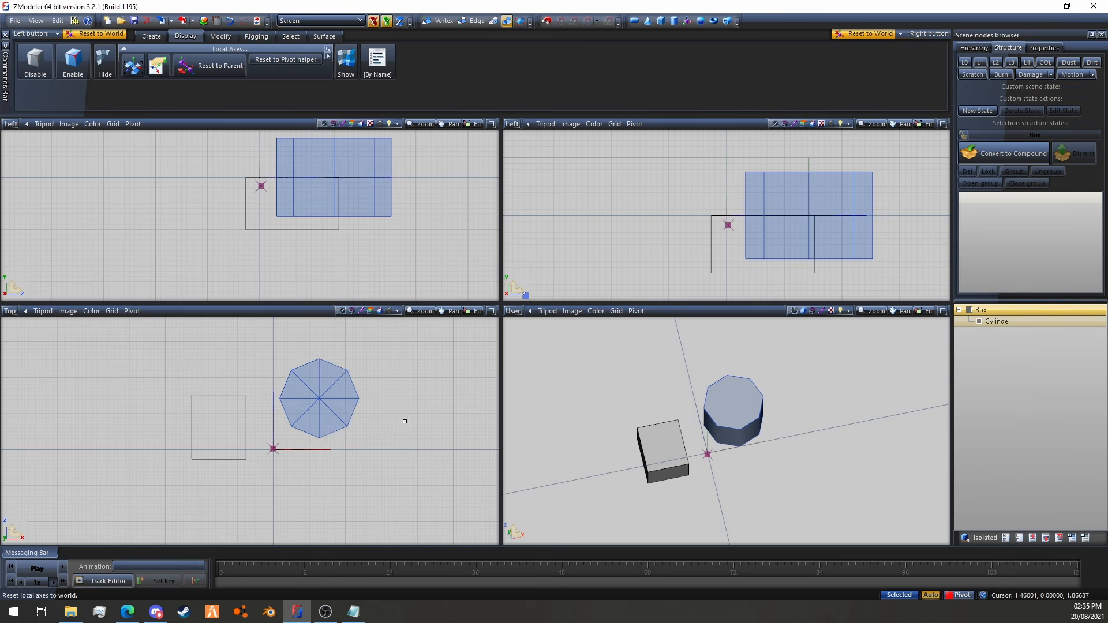
click(222, 430)
right_click(225, 427)
mouse_move(258, 458)
click(349, 459)
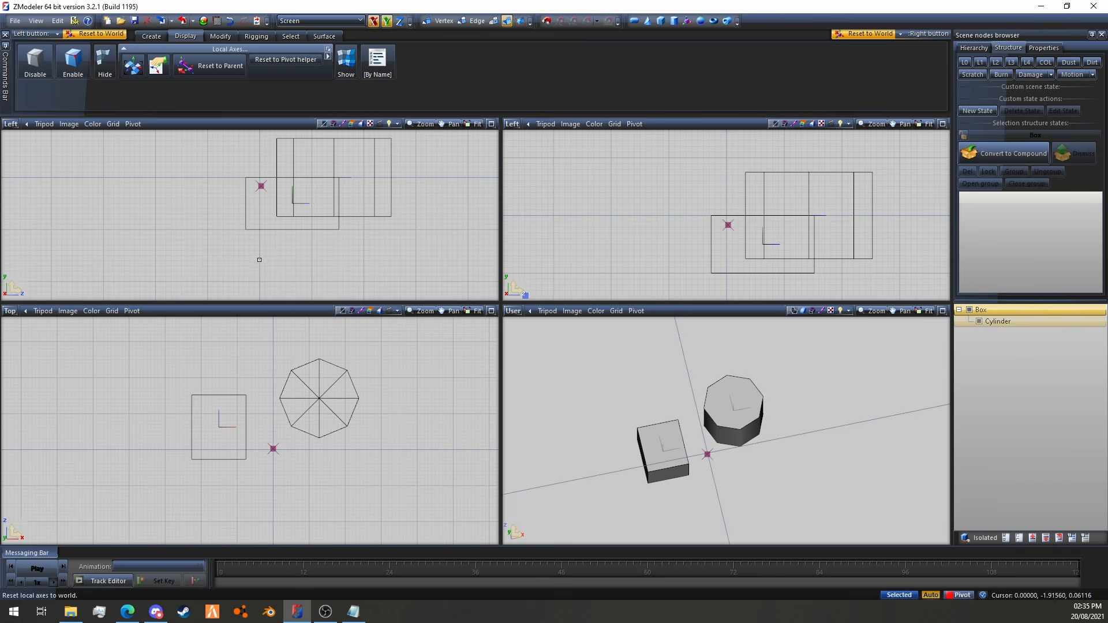
Try copying the local axes from the cylinder to the box with Keep Object off, and undo the copy
click(328, 50)
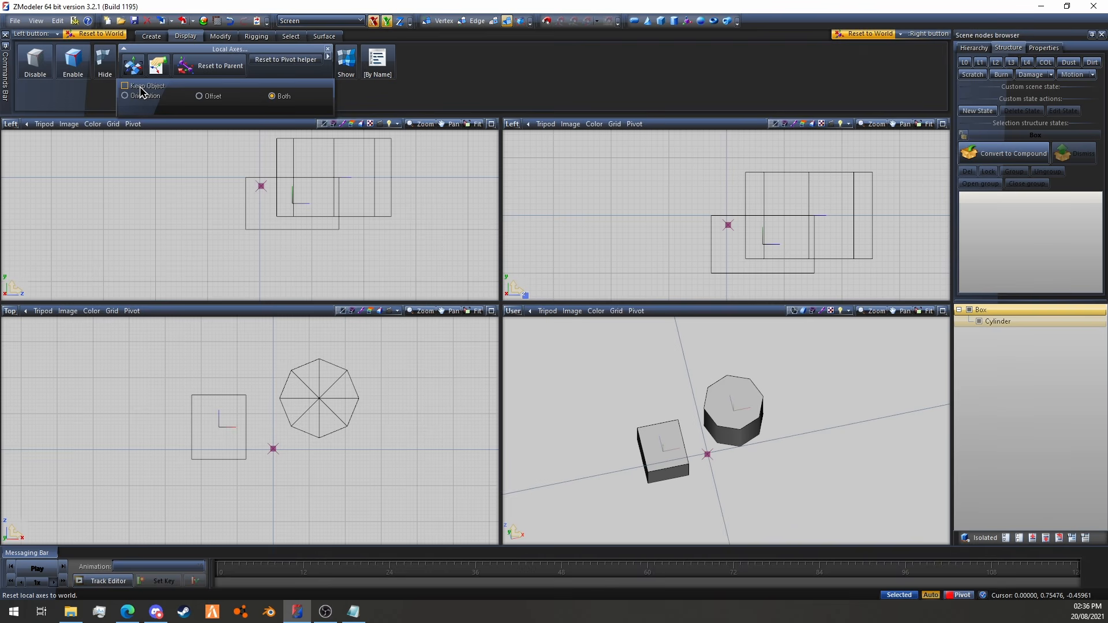
click(220, 36)
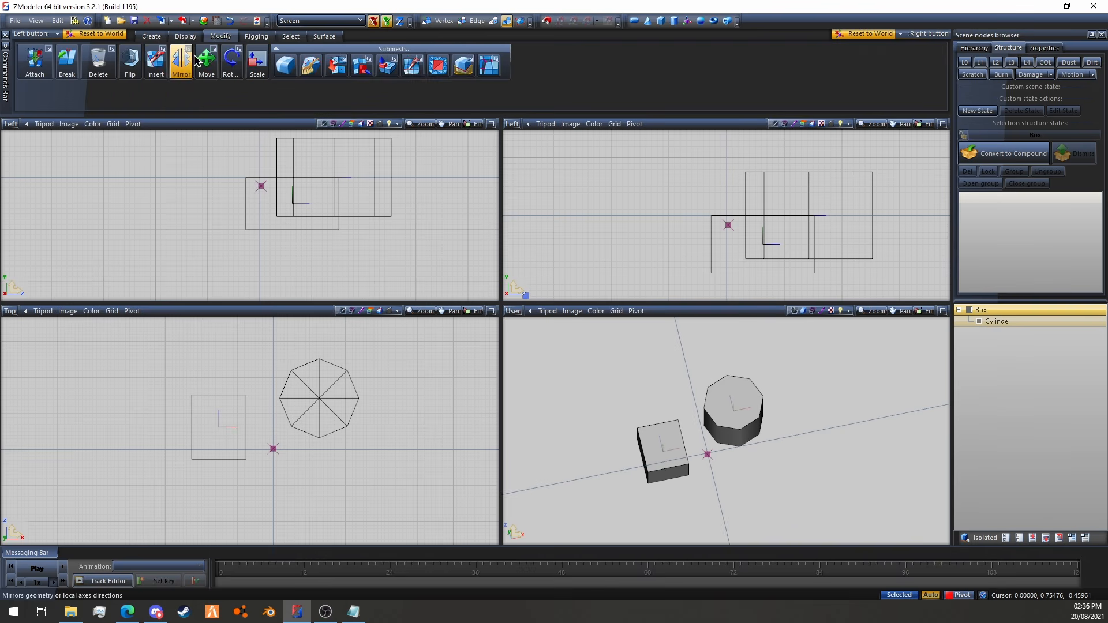
click(185, 36)
click(159, 66)
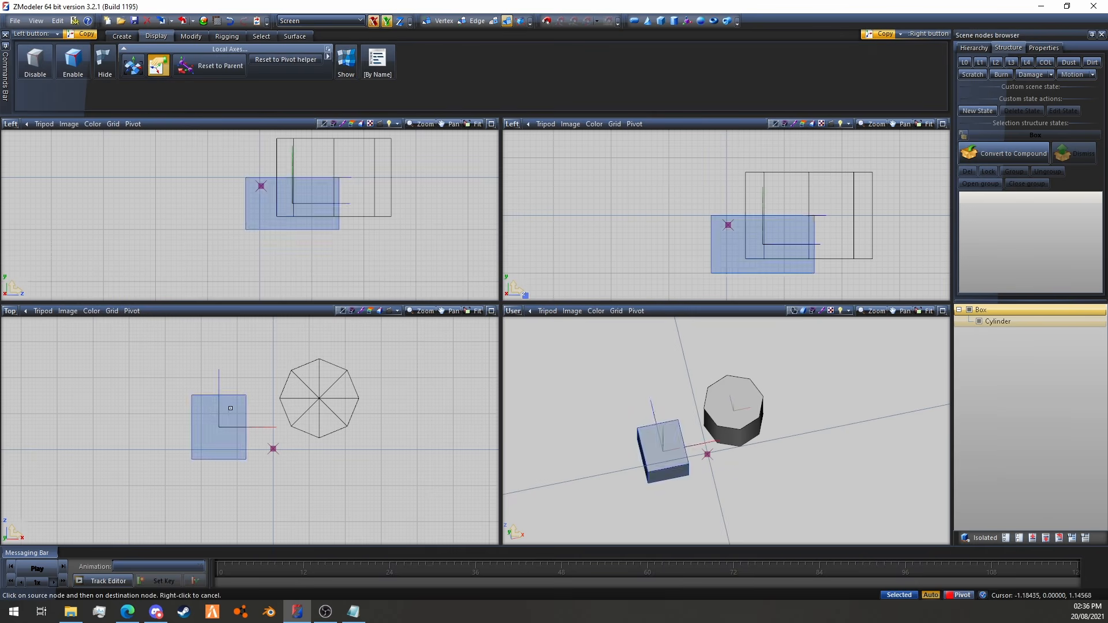
click(324, 394)
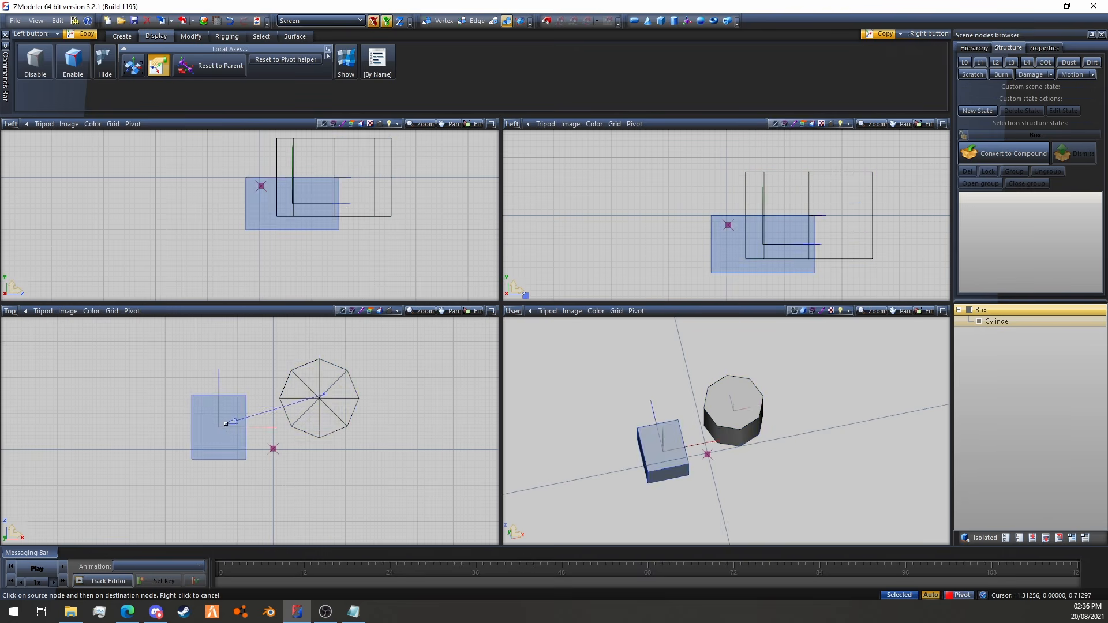
click(231, 424)
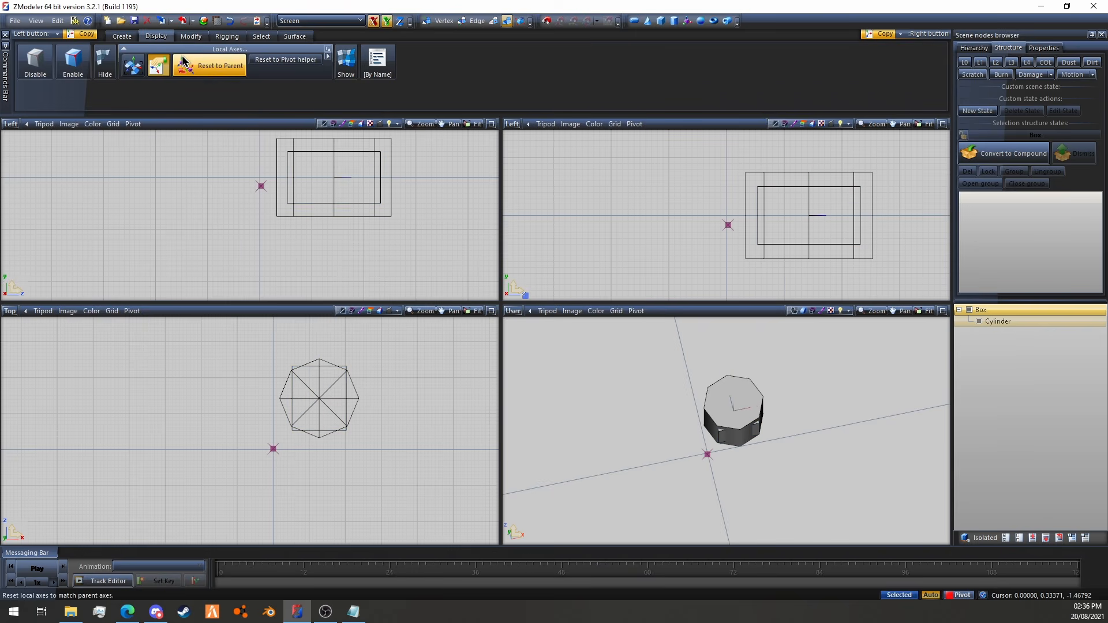
click(328, 50)
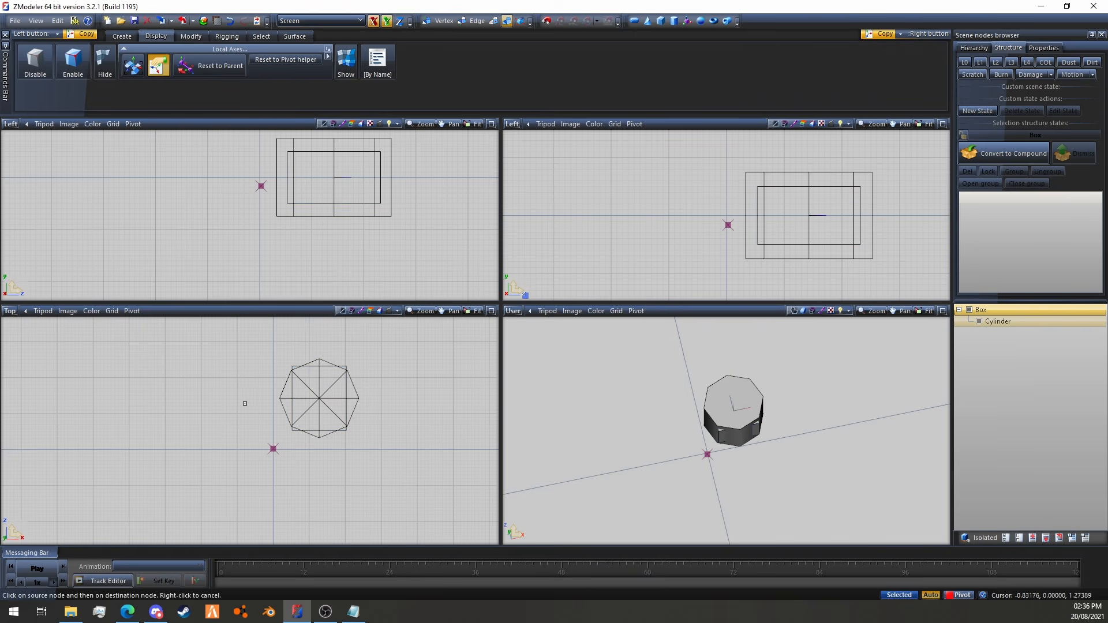
click(230, 21)
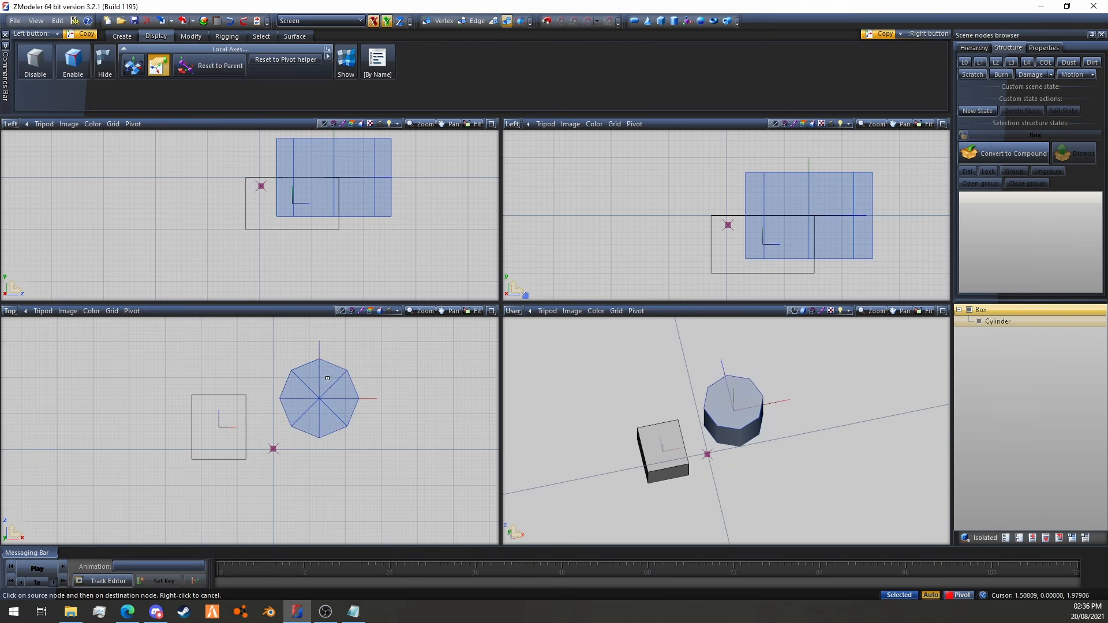
Try copying the local axes from the box to the cylinder, undo it, and leave the Copy tool
click(305, 398)
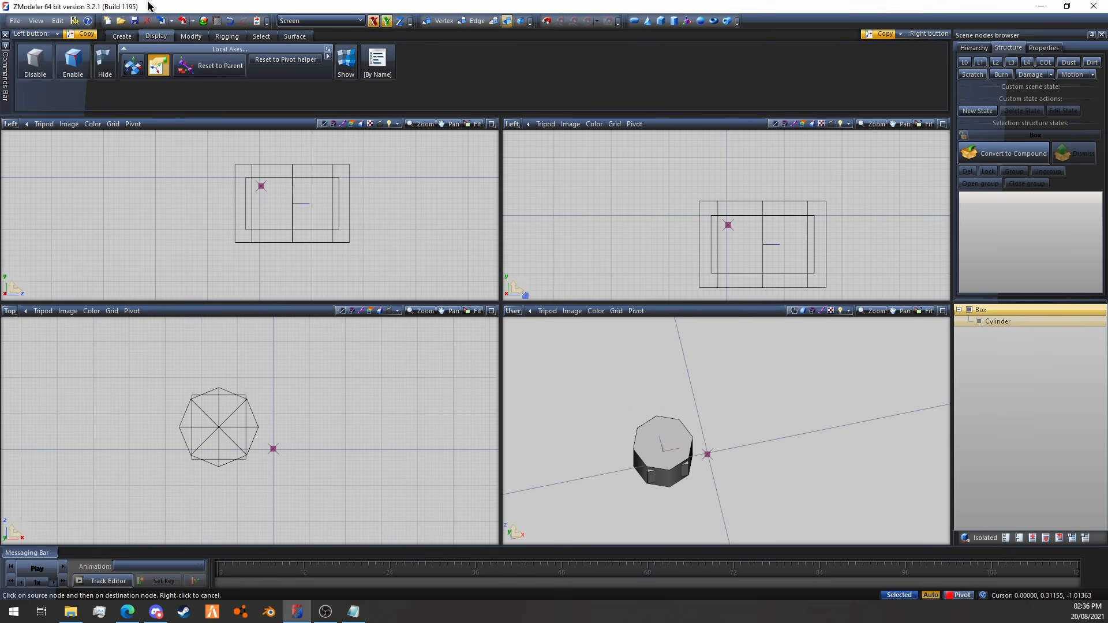
click(231, 22)
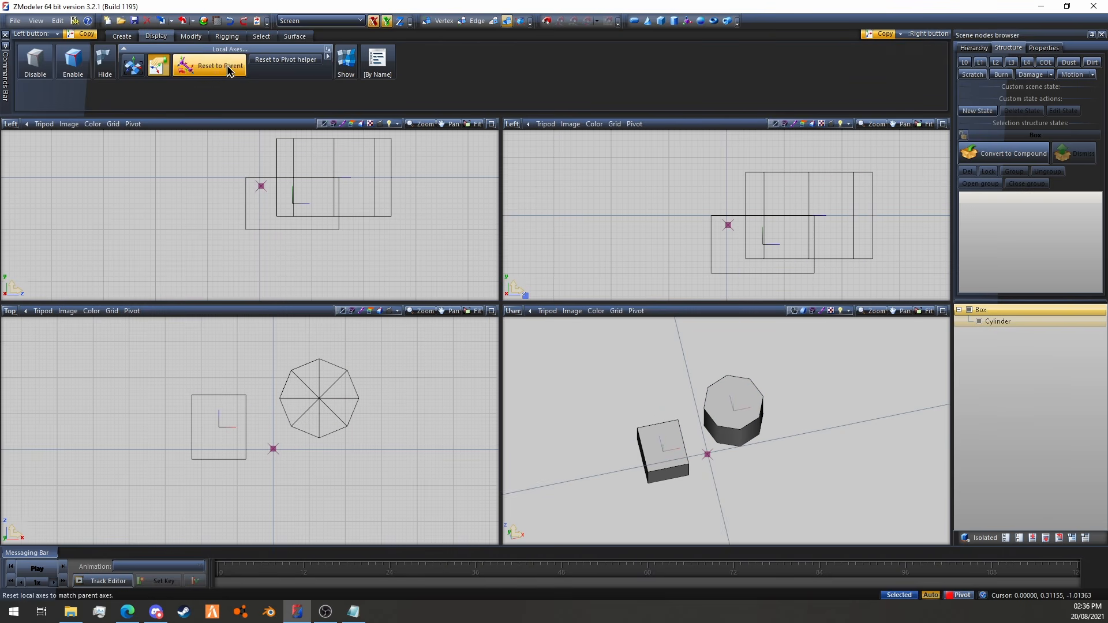
click(162, 69)
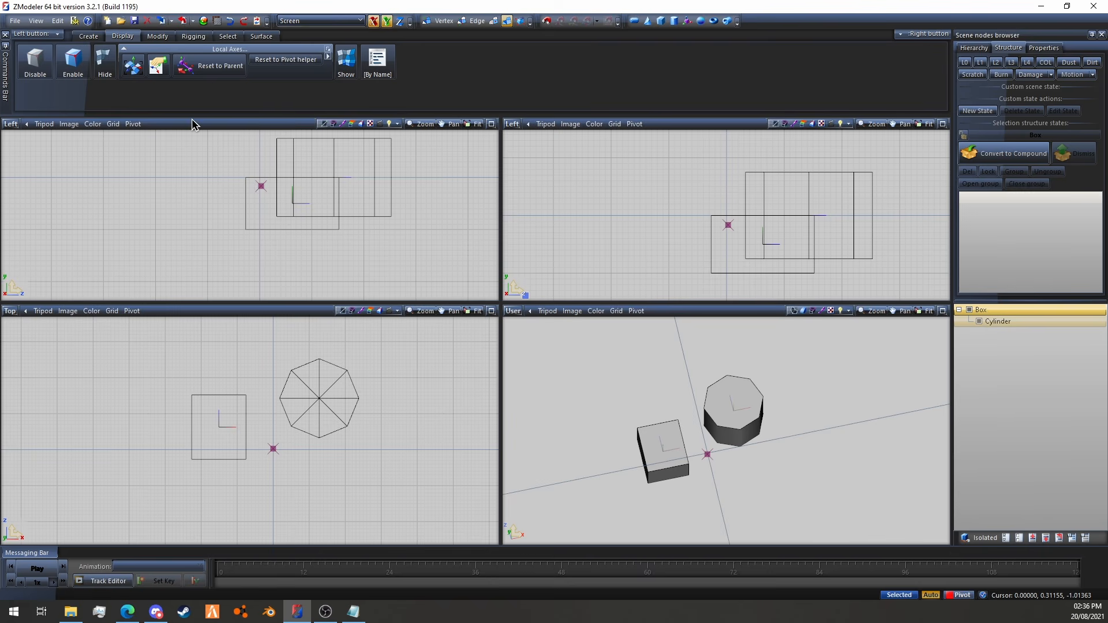
Review the local axes options Keep Object, Orientation, Offset and Both
click(328, 49)
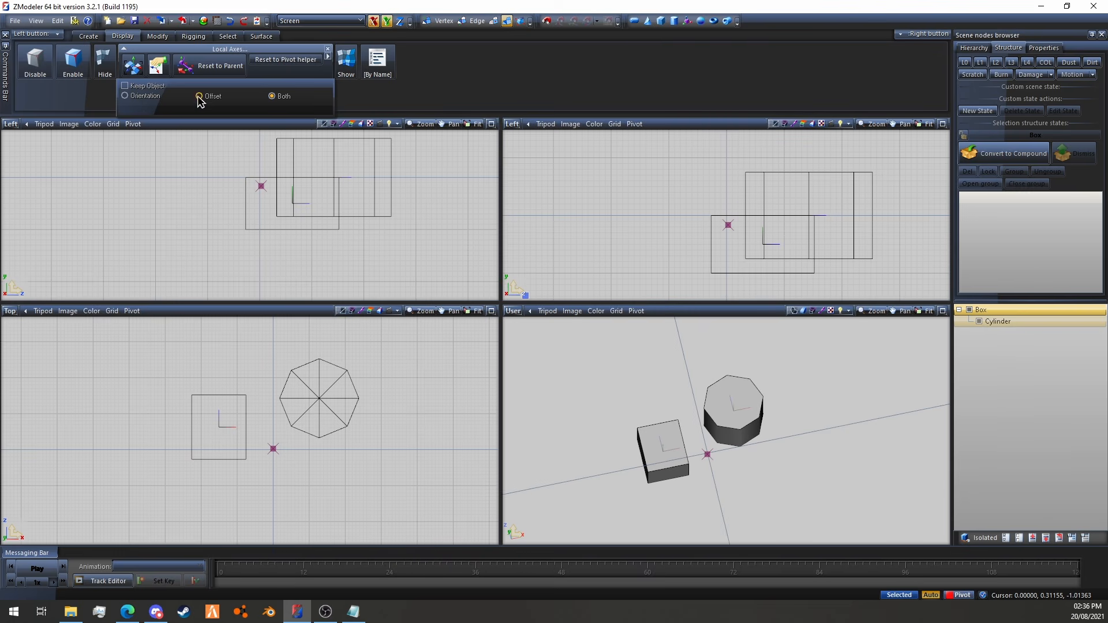
click(328, 49)
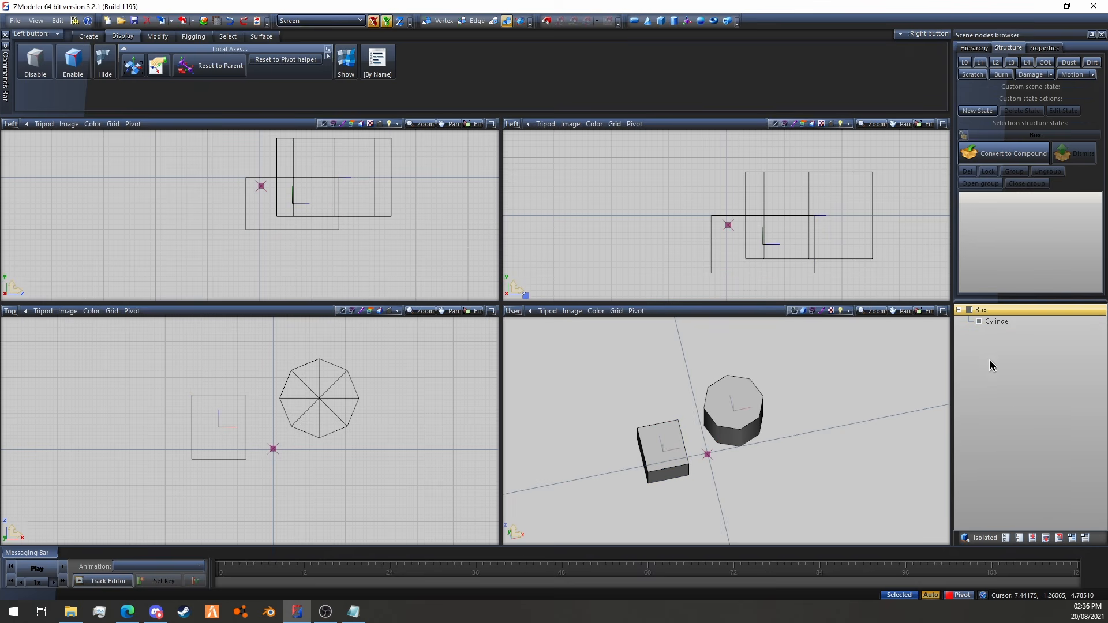
Toggle the cylinder and the box off and back on in the node tree
click(978, 322)
click(978, 322)
click(964, 315)
click(966, 316)
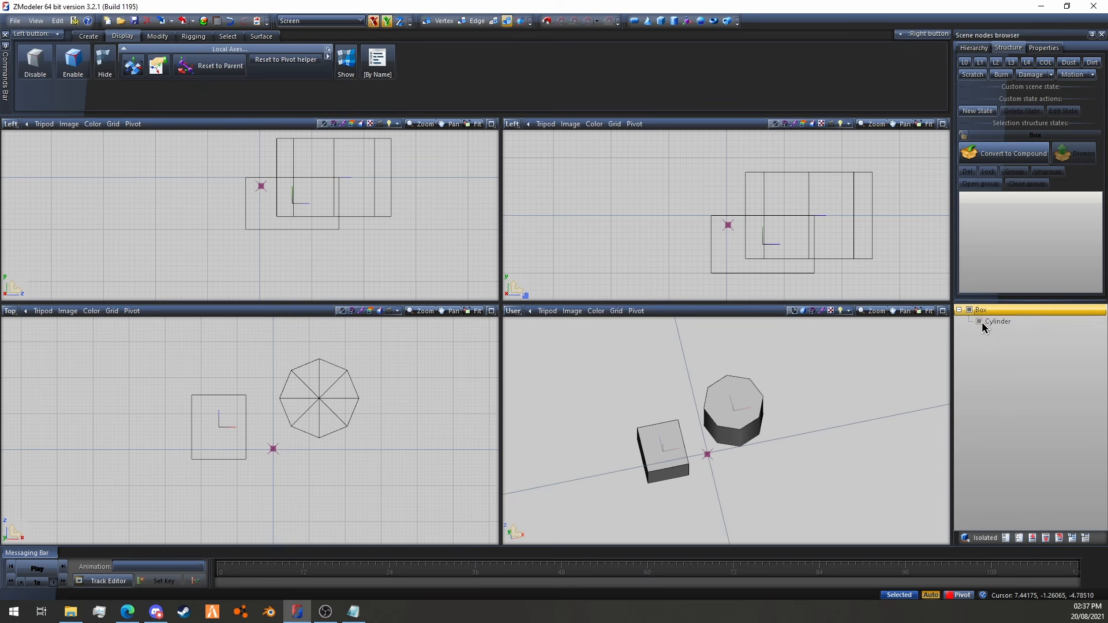
Switch to vertex level, select the vertices of the cylinder's upper face and hide them
click(458, 22)
click(440, 21)
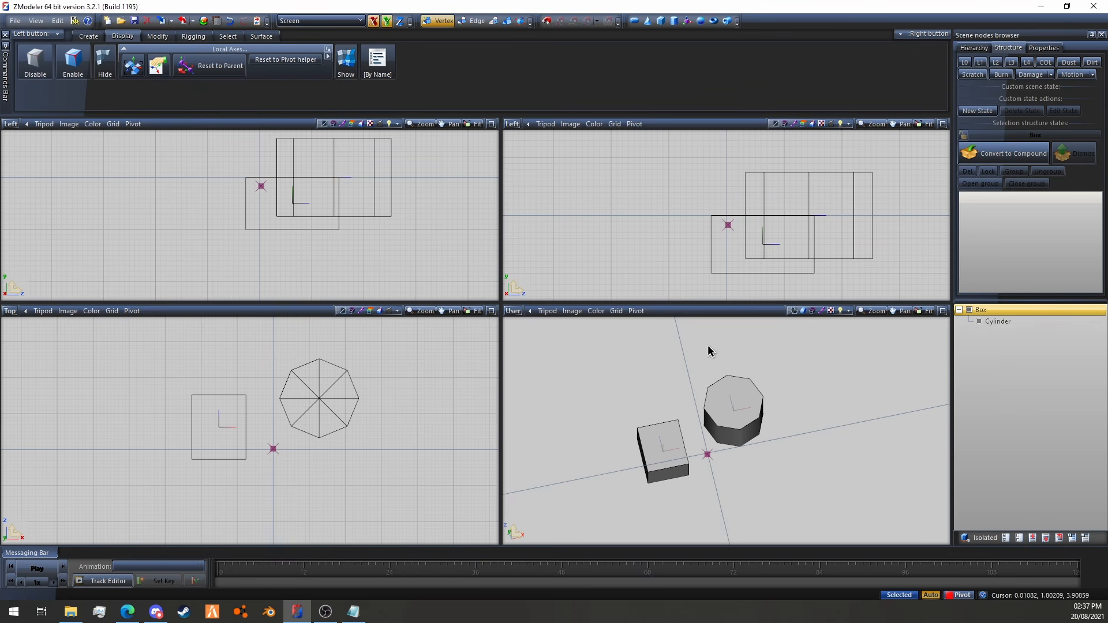
click(714, 415)
middle_drag(792, 412, 780, 380)
drag(696, 380, 796, 432)
middle_drag(796, 432, 720, 420)
scroll(769, 395, up, 4)
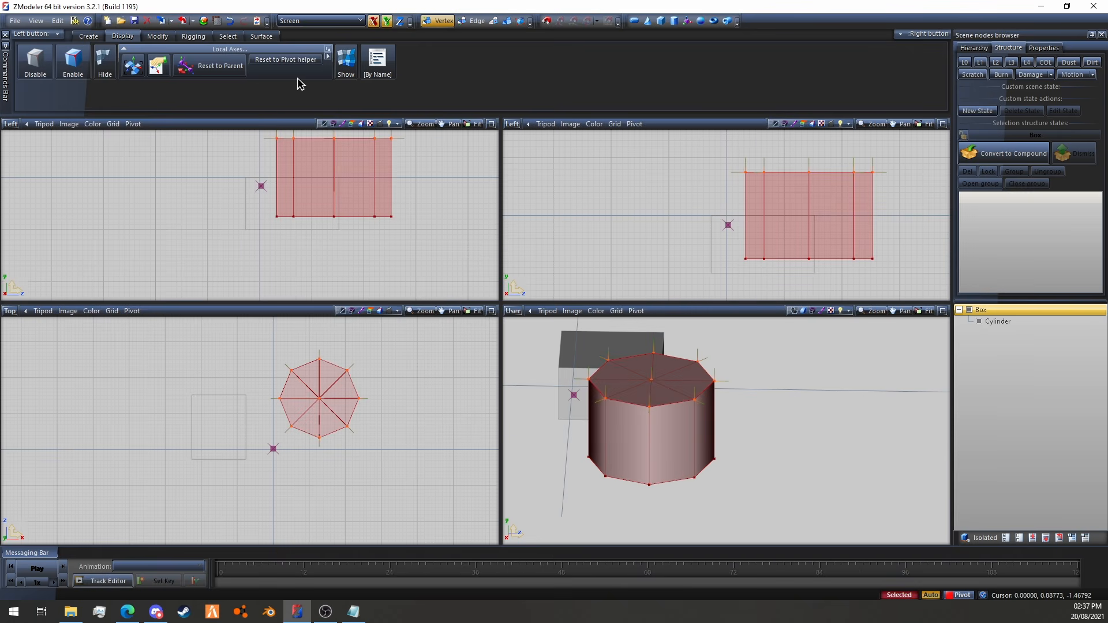
click(104, 64)
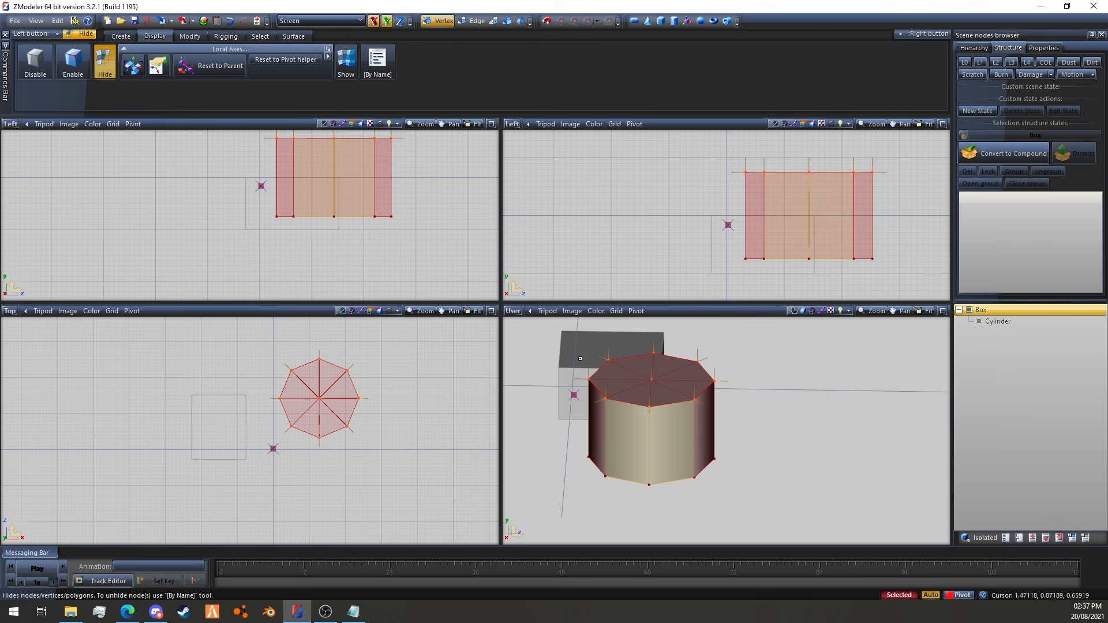
click(866, 432)
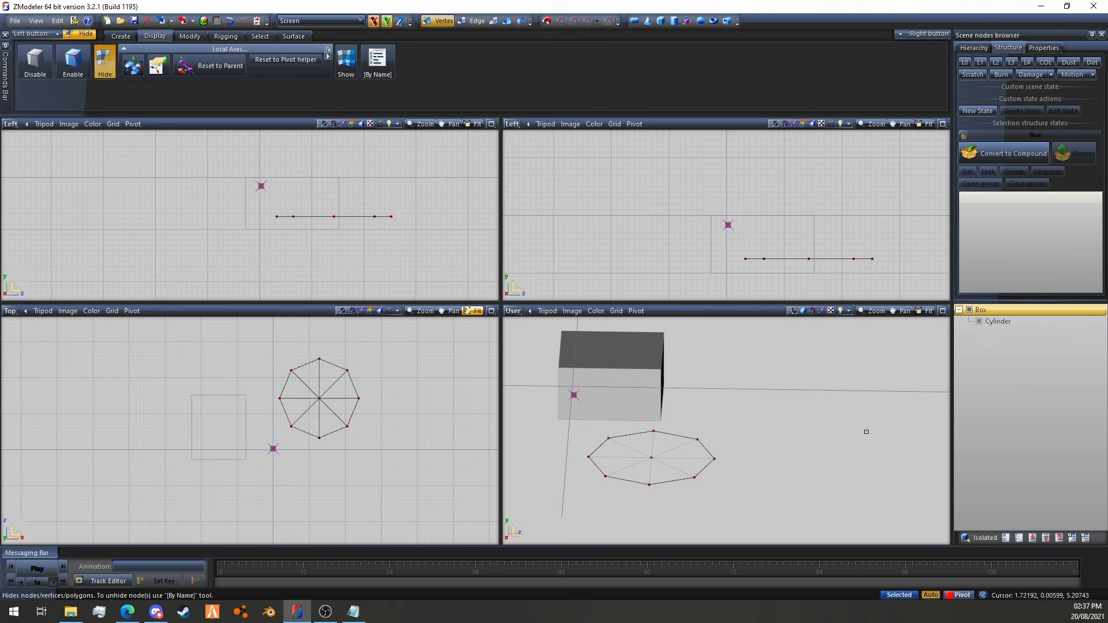
middle_drag(866, 432, 786, 370)
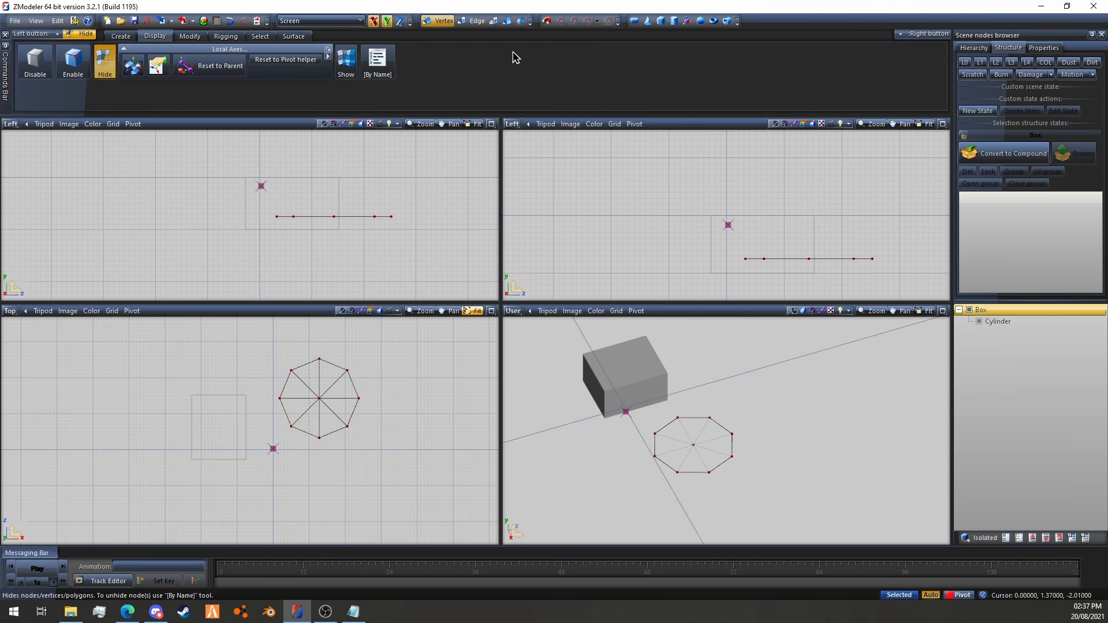
Try edge level, return to vertex level and show the cylinder's hidden vertices again
click(472, 23)
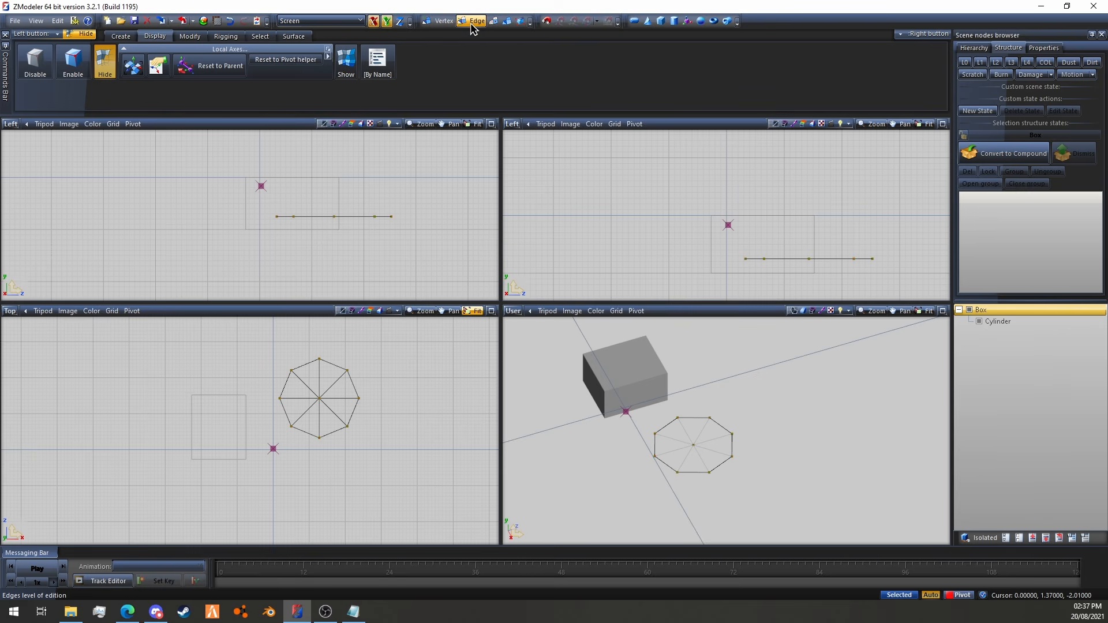
click(434, 22)
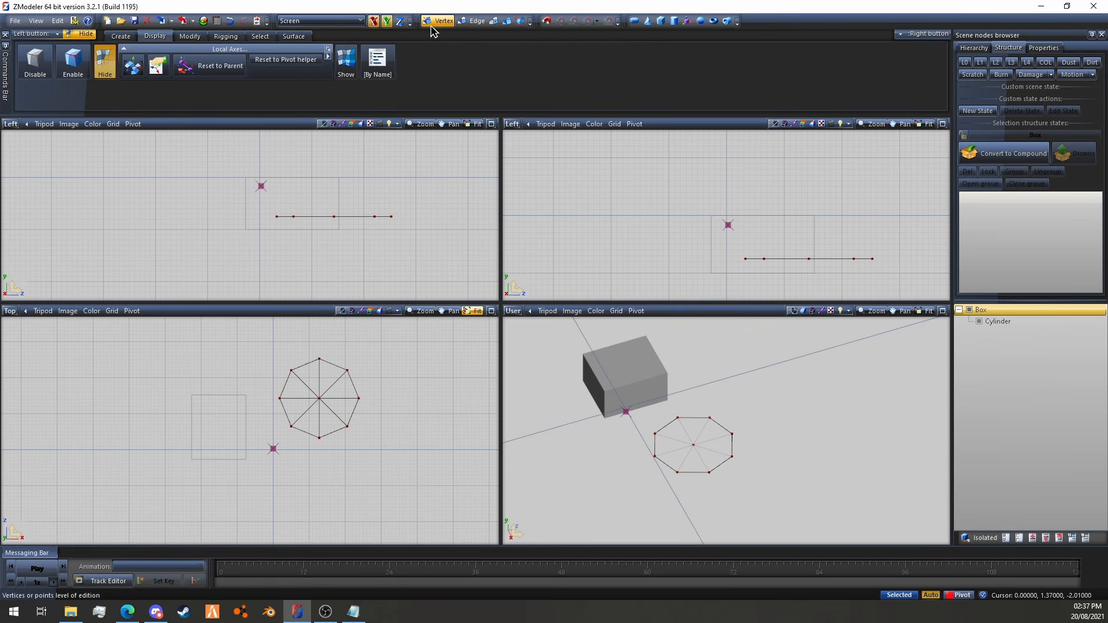
click(346, 59)
right_drag(846, 414, 846, 414)
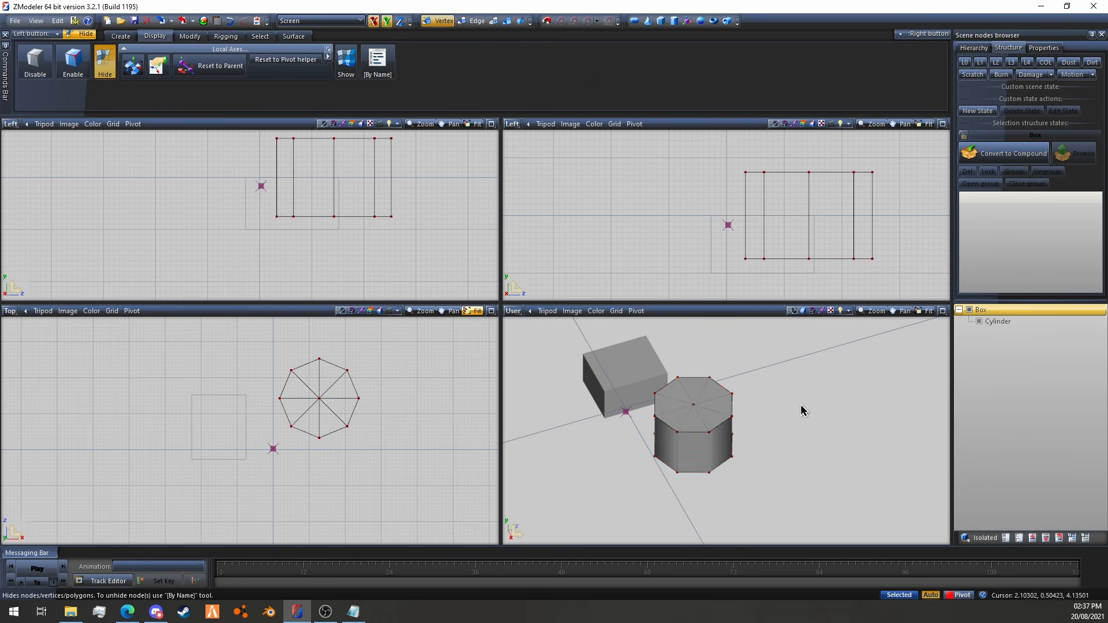
Select the vertices of the cylinder's upper face and hide them with the Hide tool
middle_drag(802, 407, 815, 402)
middle_drag(690, 386, 687, 365)
right_drag(582, 351, 789, 431)
mouse_move(815, 428)
middle_down()
mouse_move(791, 432)
mouse_move(804, 433)
middle_up()
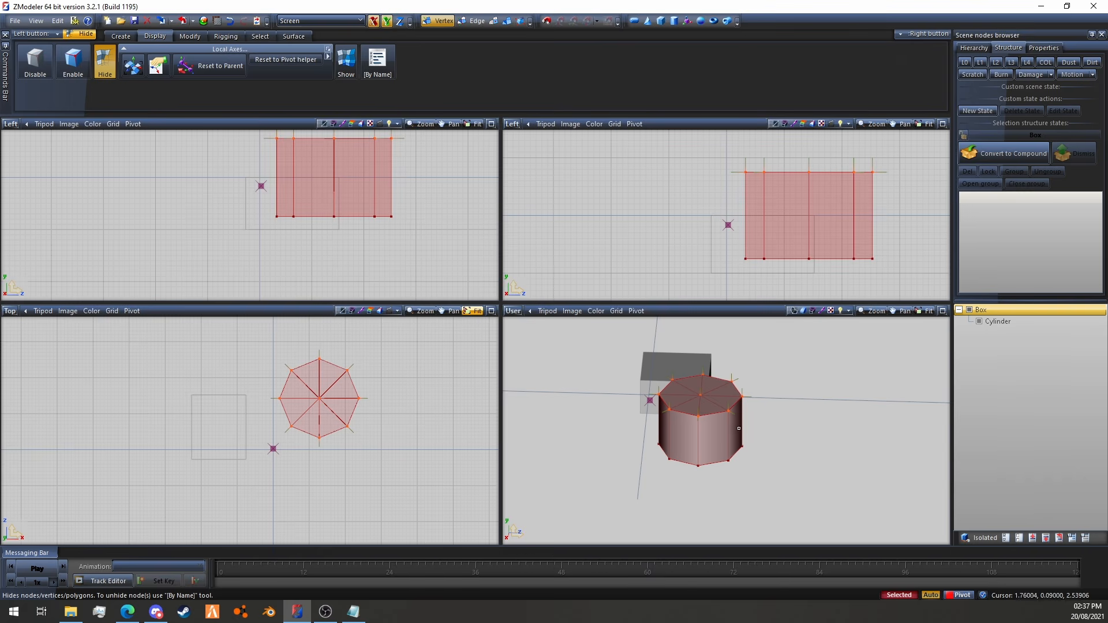
right_click(801, 379)
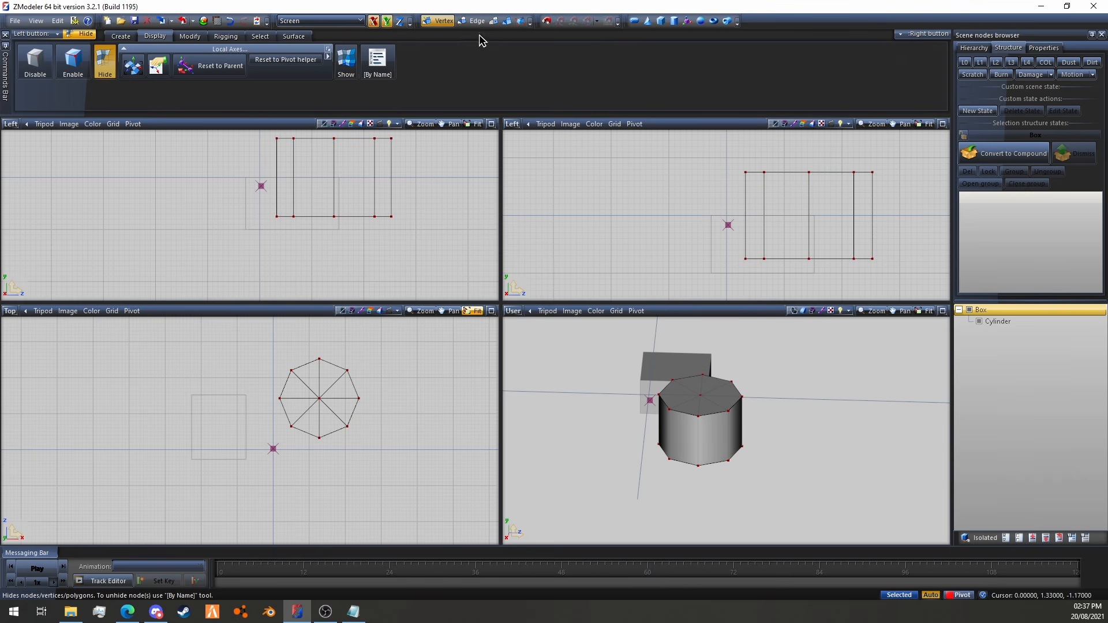
drag(636, 342, 760, 452)
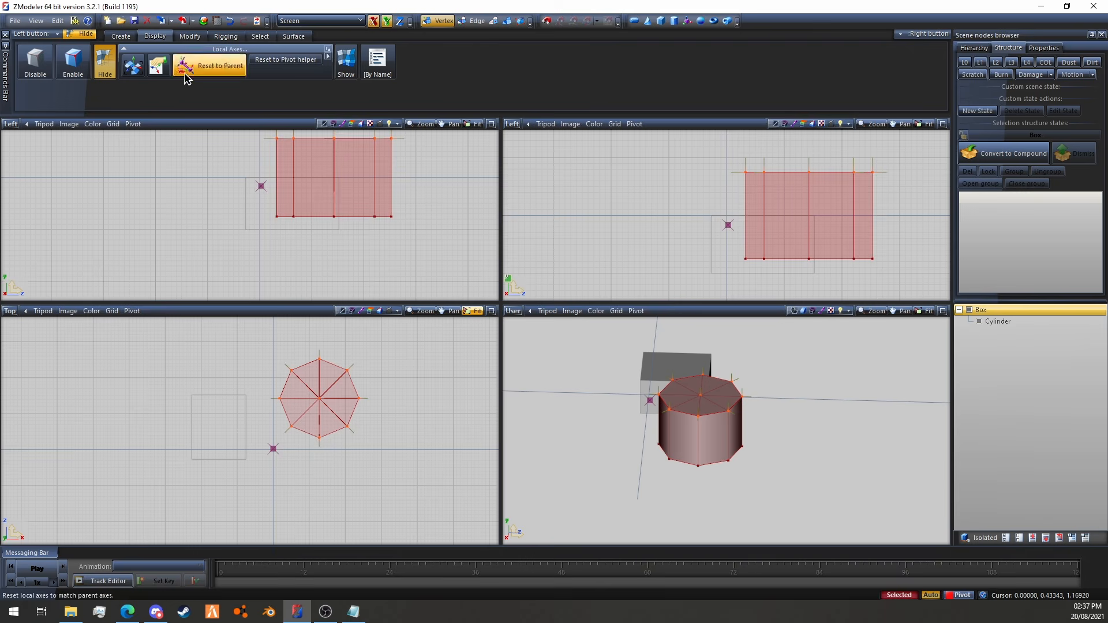
click(791, 376)
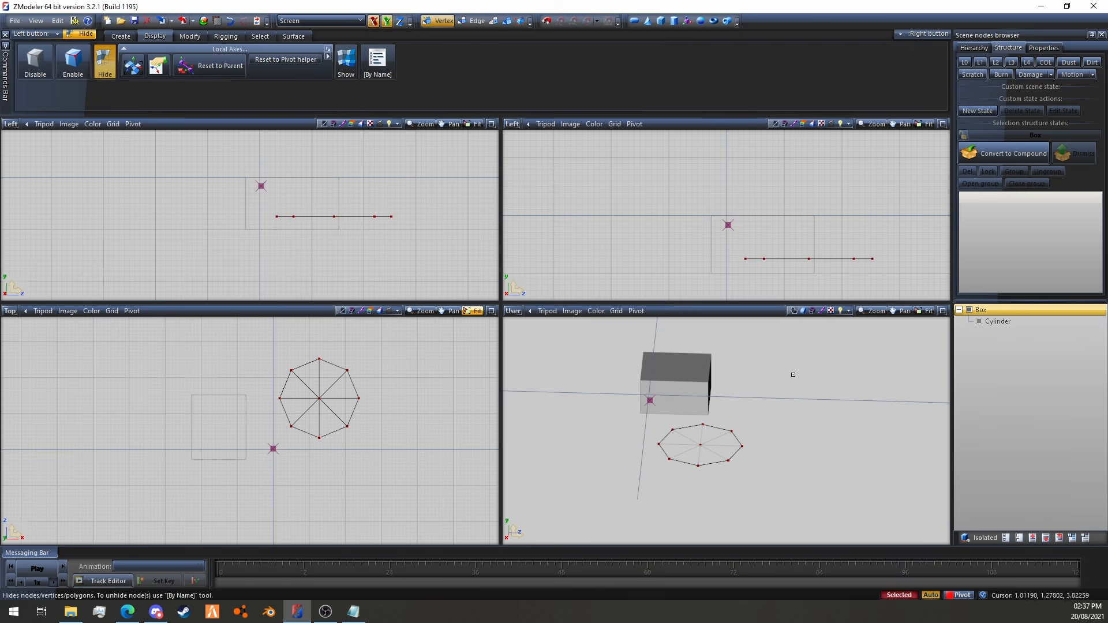
Check the cylinder at object level, return to vertex level and show its hidden vertices
click(507, 20)
click(440, 21)
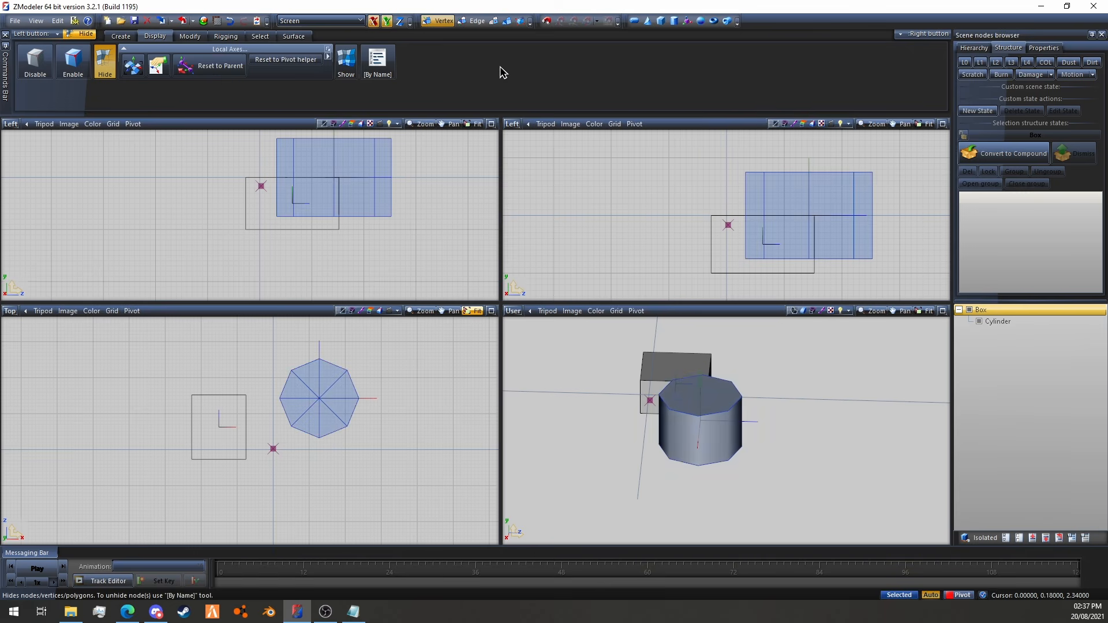
drag(653, 439, 726, 374)
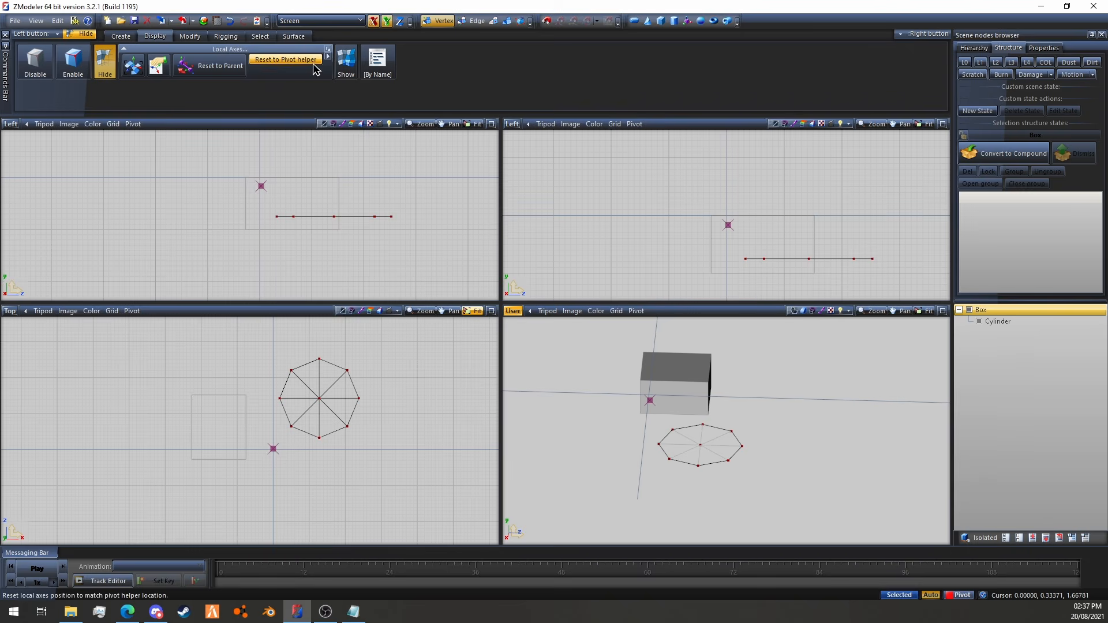
click(346, 61)
click(610, 379)
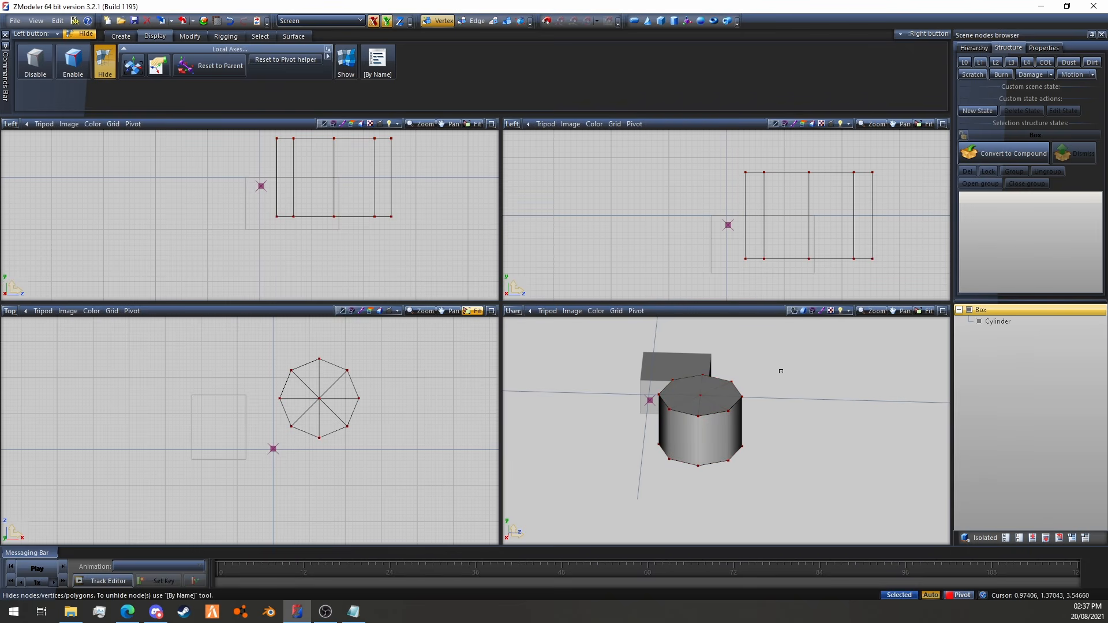
Leave vertex level, switch to polygon level and activate the cylinder for polygon editing
click(506, 20)
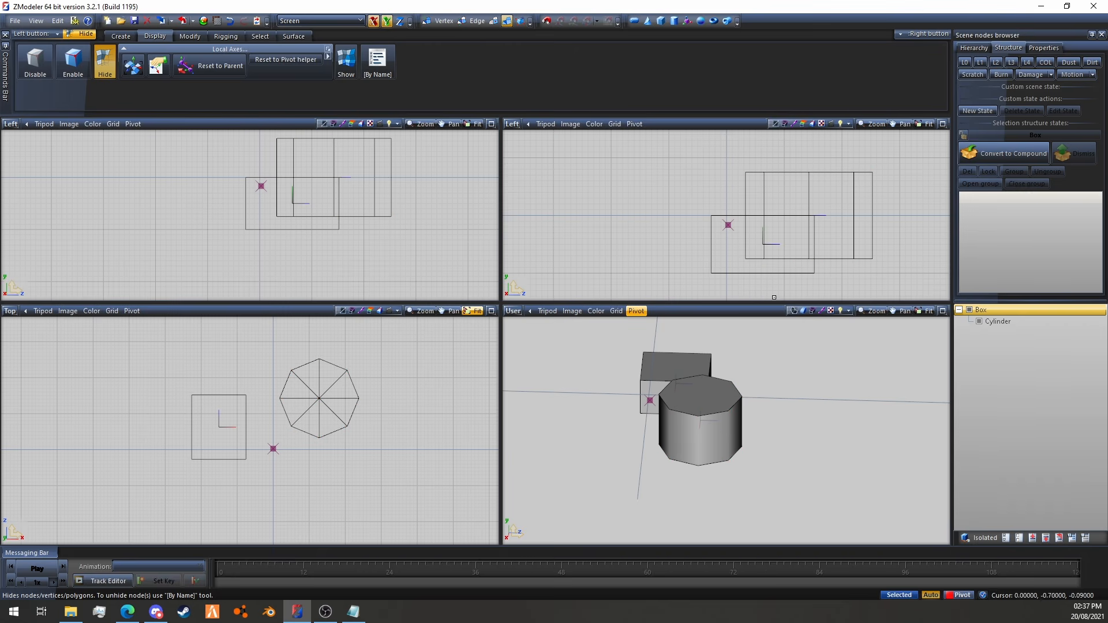
click(716, 435)
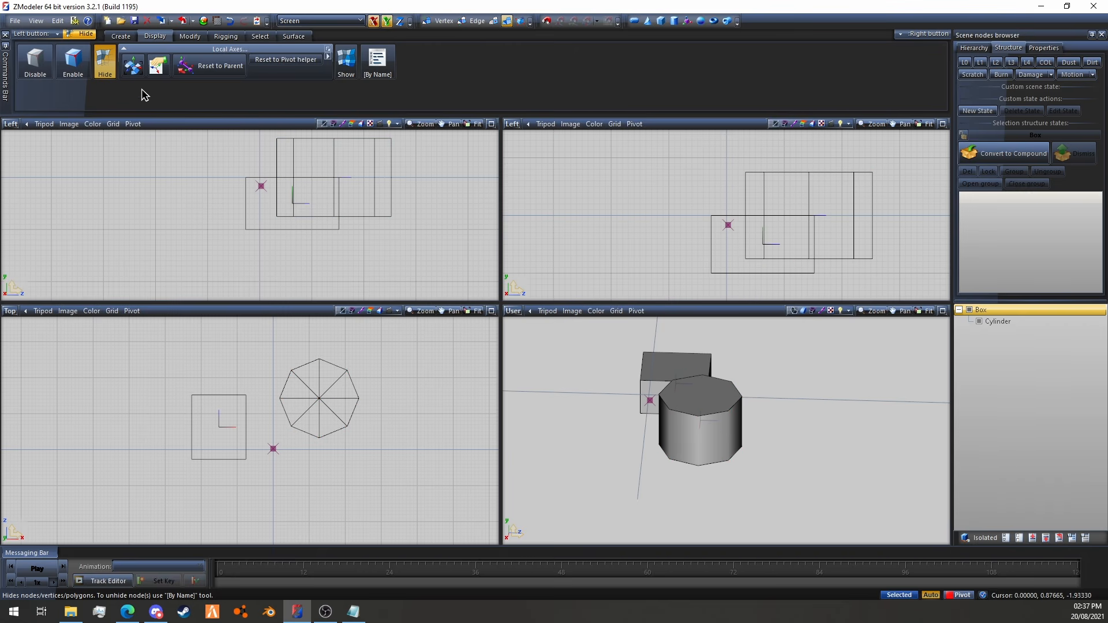
click(123, 74)
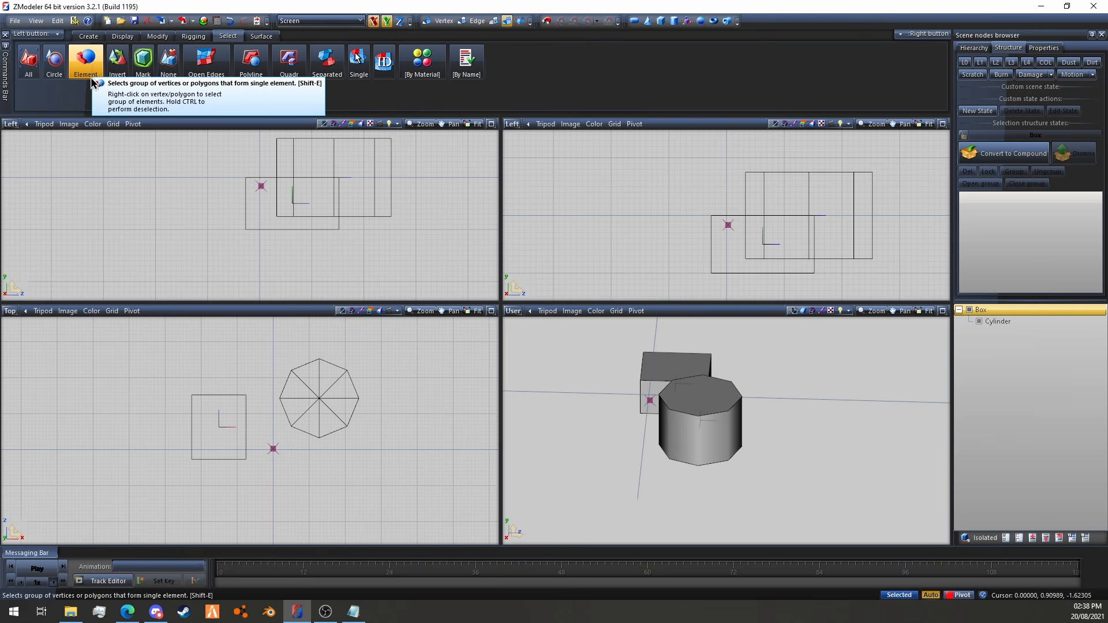
click(494, 21)
click(704, 453)
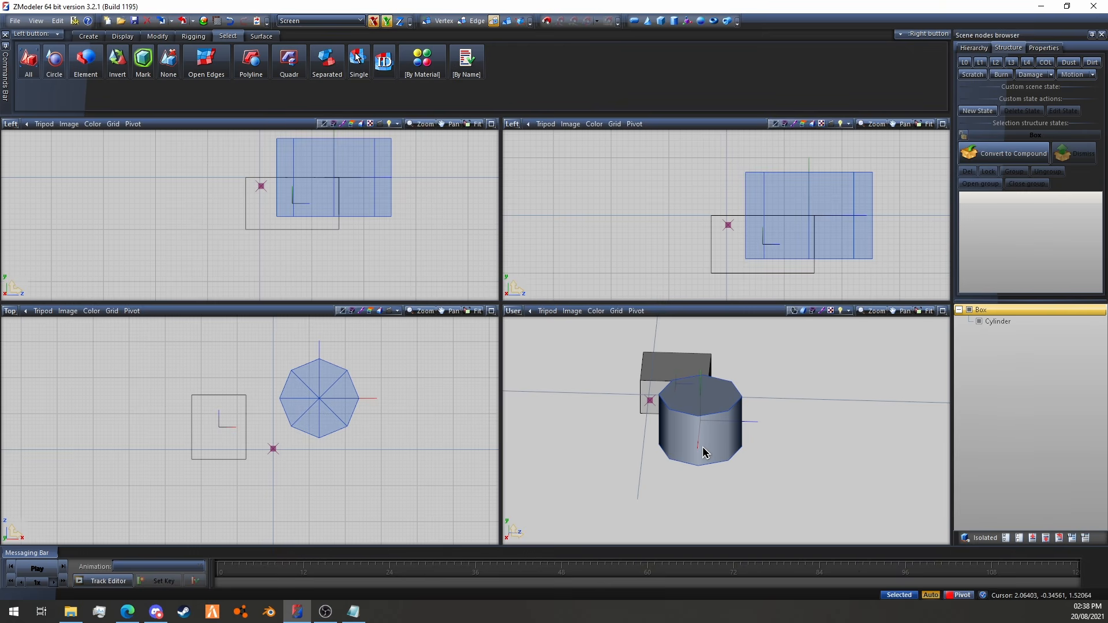
click(703, 449)
middle_drag(768, 431, 772, 412)
scroll(754, 412, up, 5)
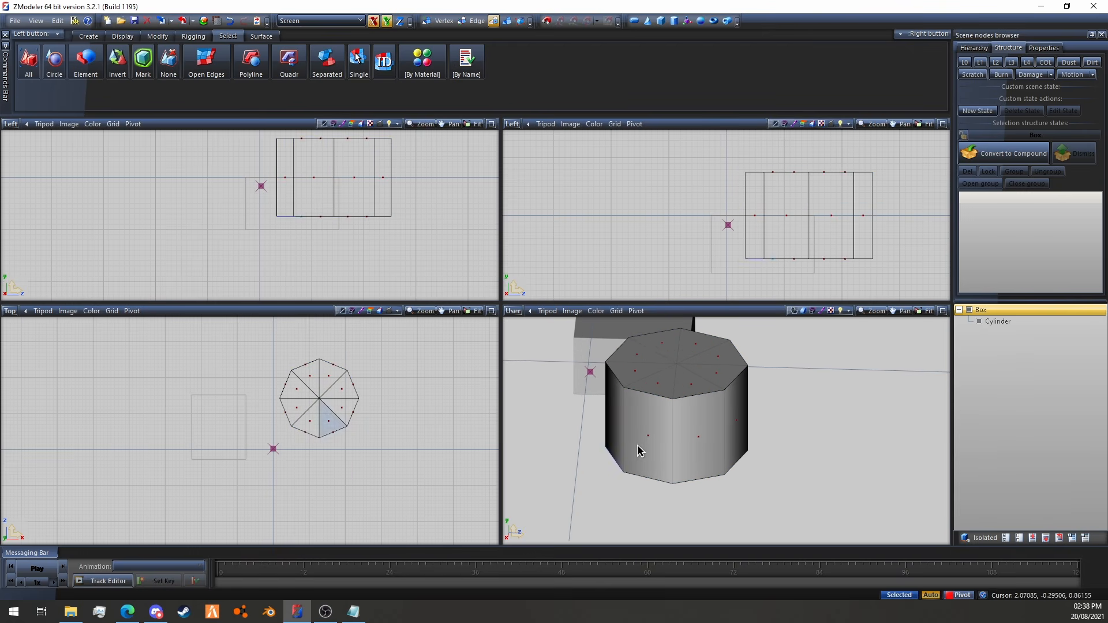
Select all of the cylinder's polygons with the Element selection tool and clear the selection
click(85, 60)
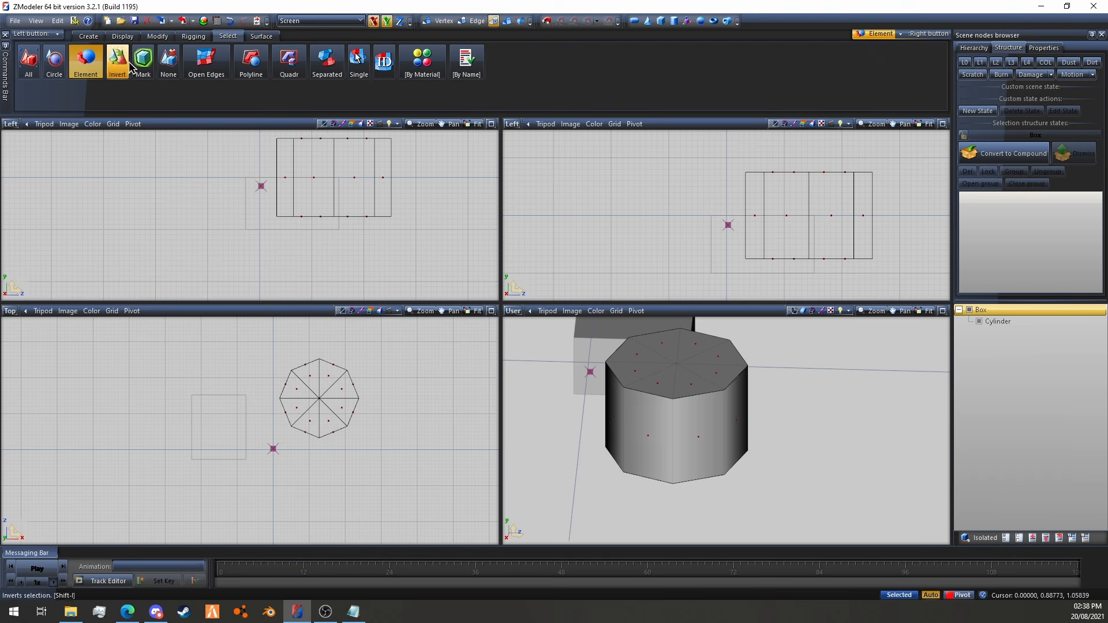
click(721, 395)
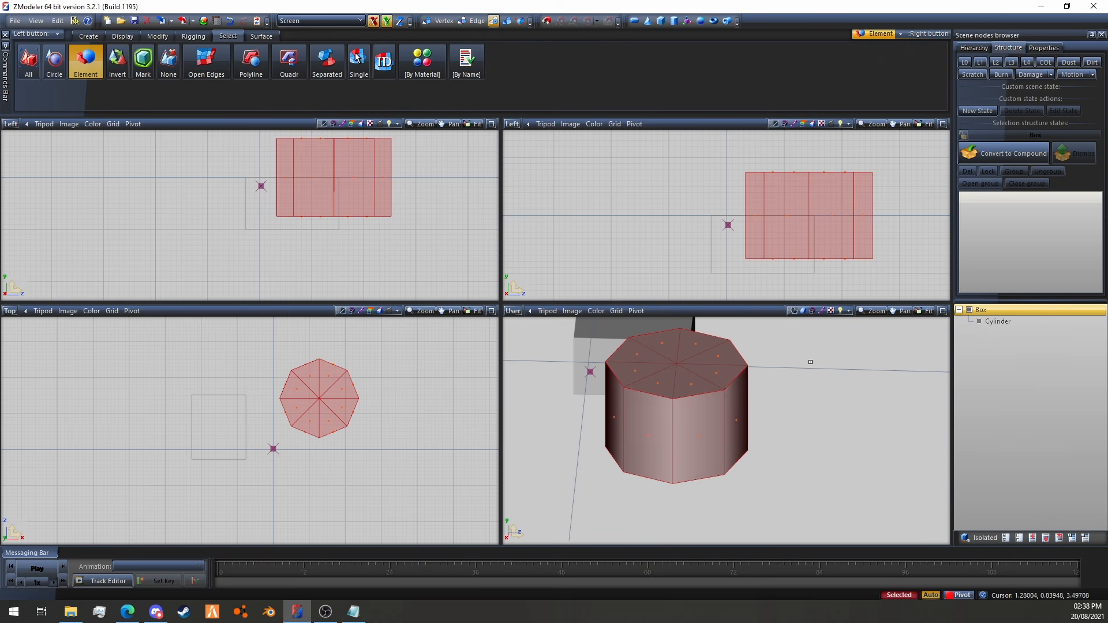
drag(810, 362, 837, 398)
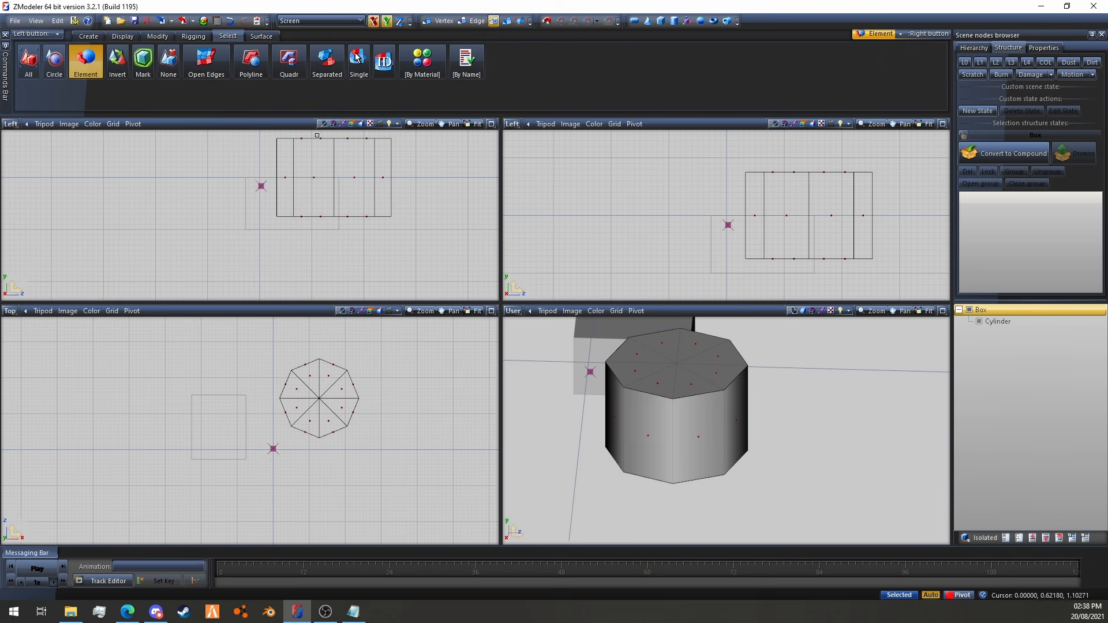
Select one triangular polygon on the cylinder's upper face with the Single selection tool
click(358, 59)
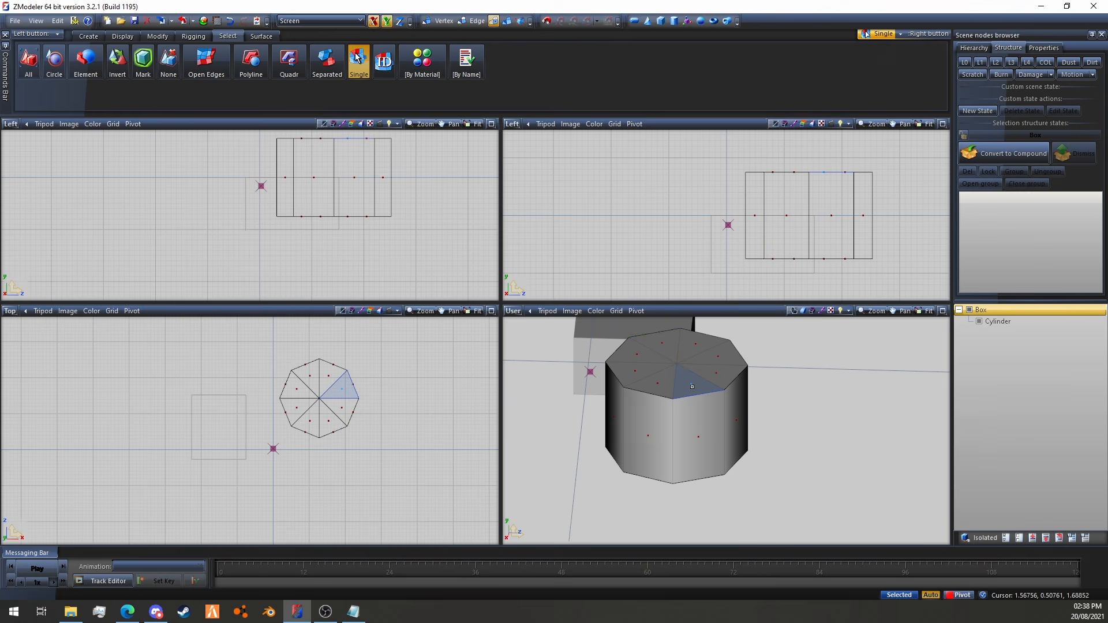
click(681, 379)
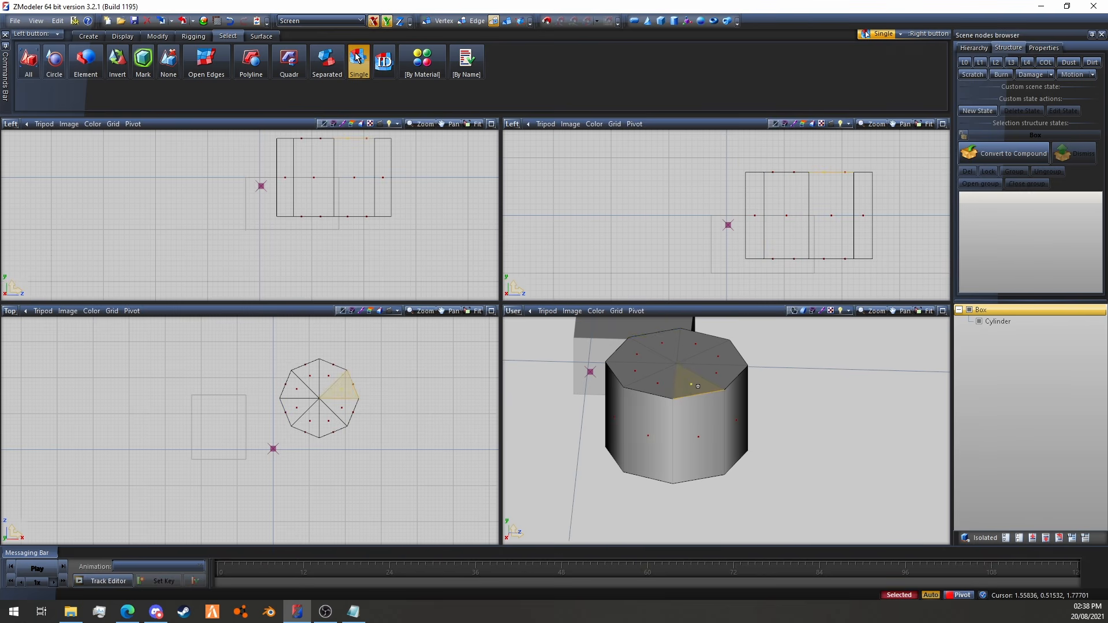
scroll(698, 386, up, 4)
scroll(698, 386, down, 3)
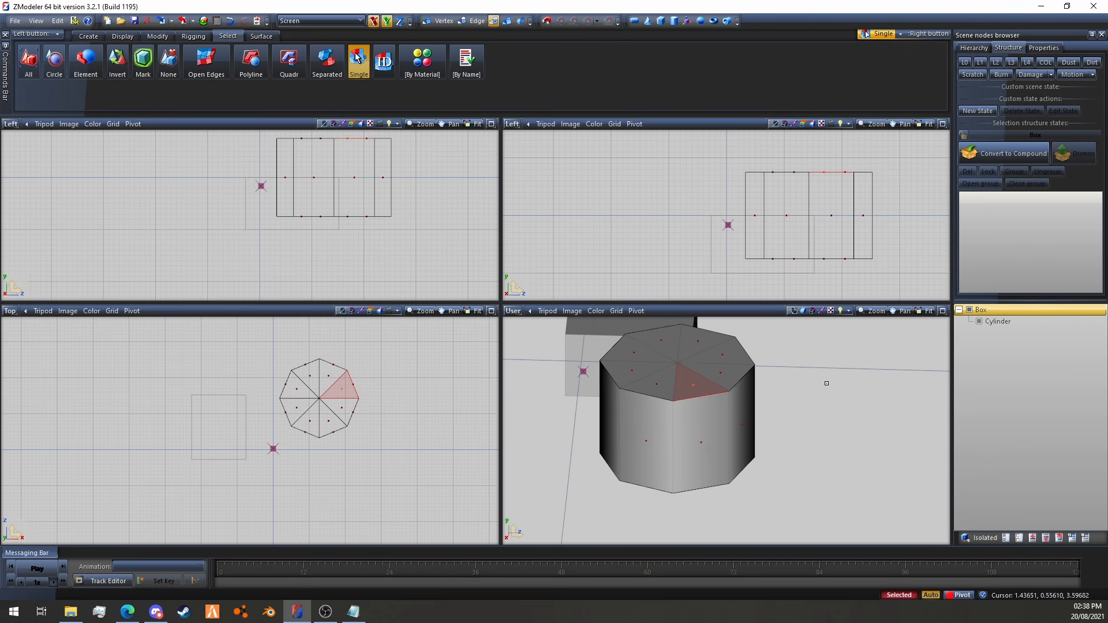
Select all polygons of the cylinder's upper face with the Separated selection tool and clear the selection
click(326, 59)
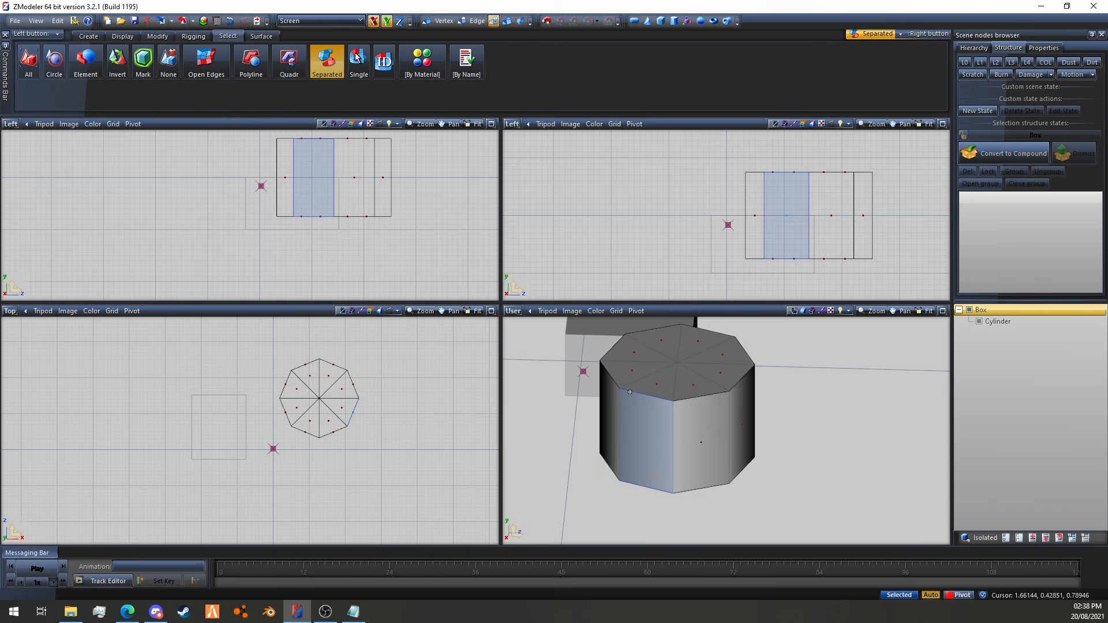
click(642, 361)
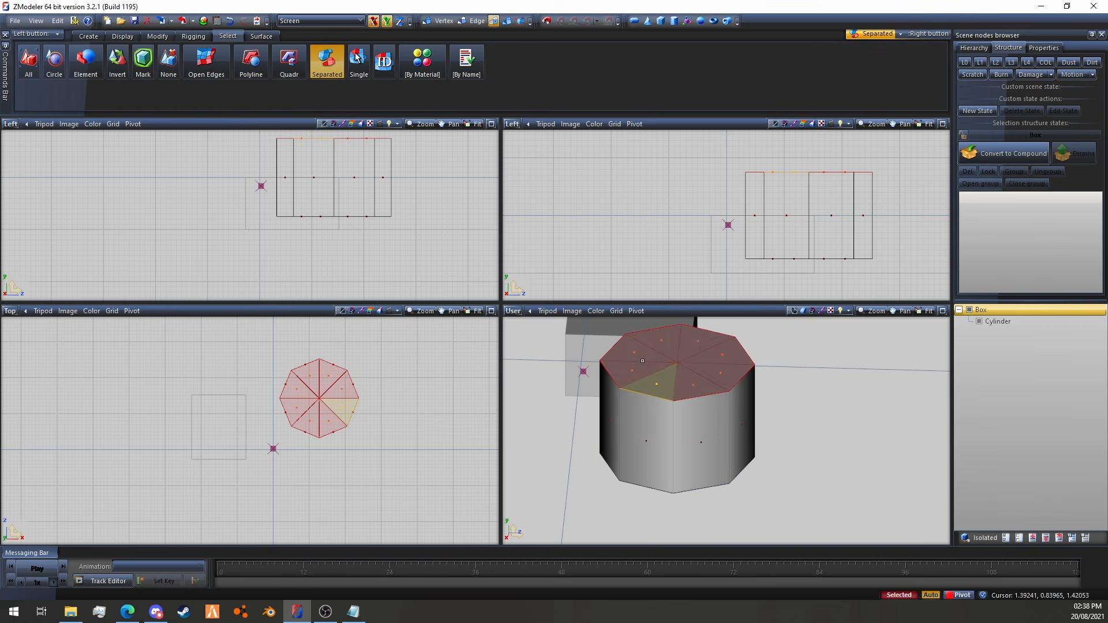
right_click(811, 384)
Select a rim vertex of the cylinder's upper face at vertex level and weld it with the Weld tool
click(439, 21)
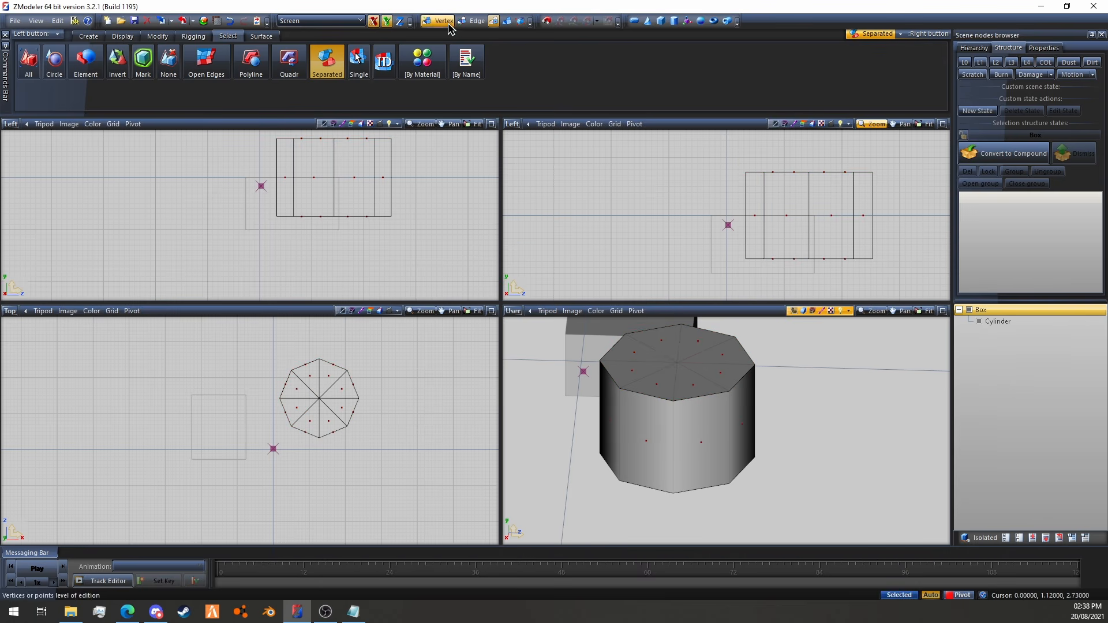
click(356, 56)
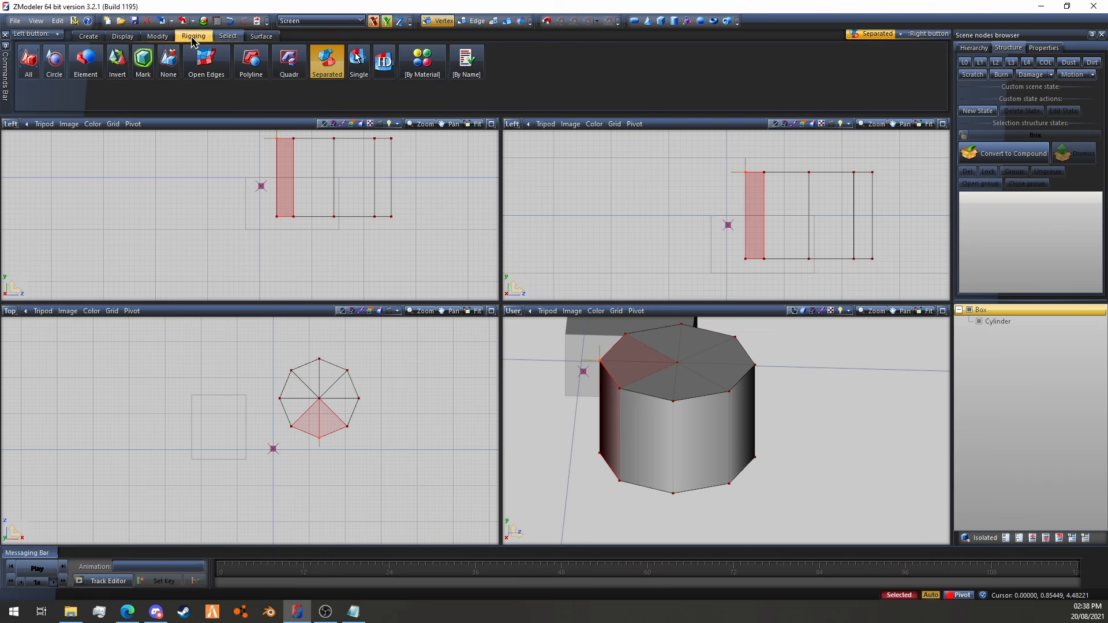
click(158, 36)
click(493, 68)
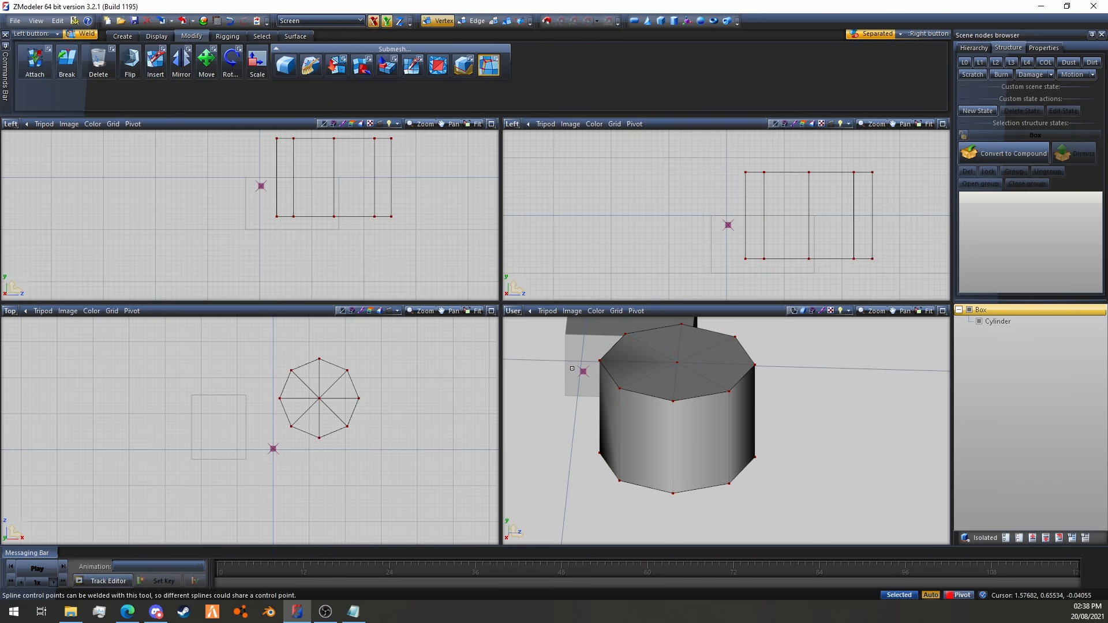
Select the cylinder's upper face and connected sides with the Separated tool at polygon level and inspect the selection from below
click(262, 36)
click(661, 345)
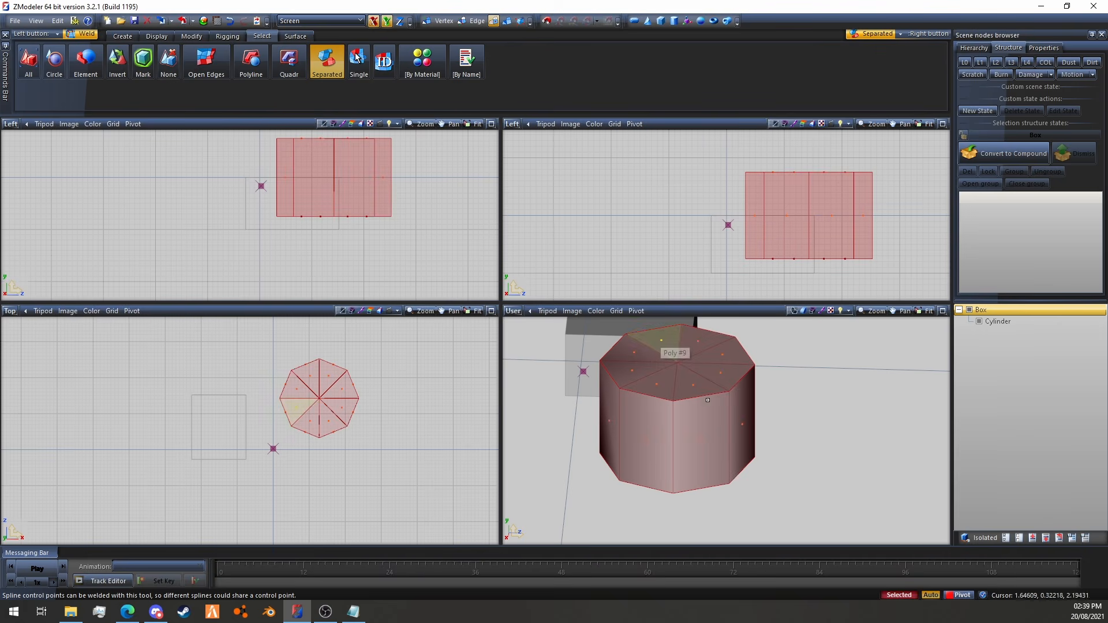
middle_drag(798, 454, 768, 444)
middle_drag(816, 497, 814, 457)
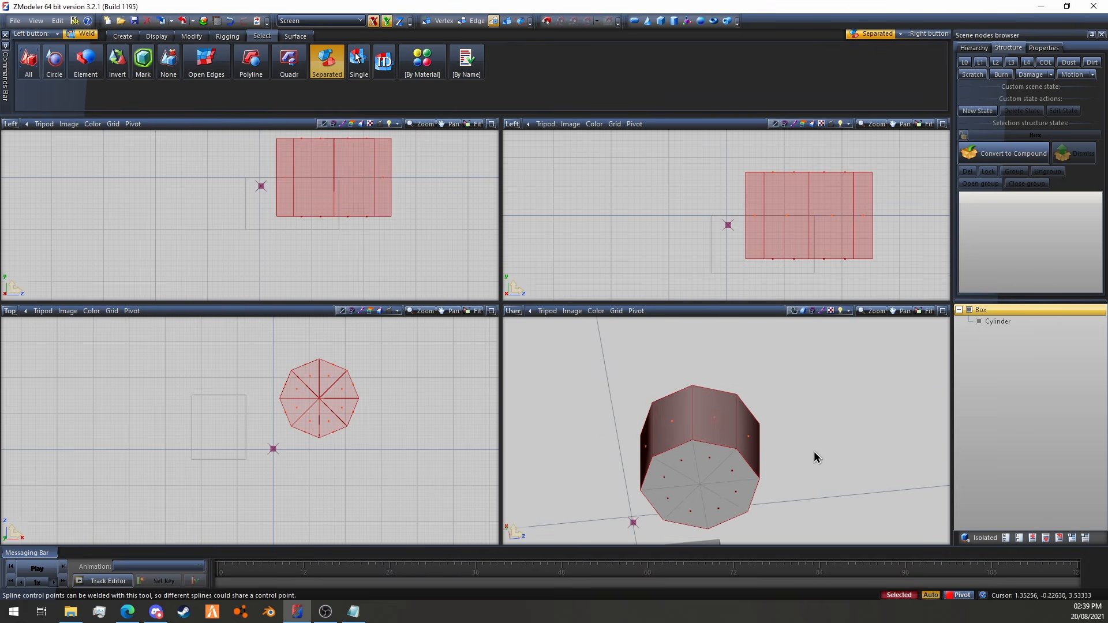
middle_drag(723, 459, 790, 415)
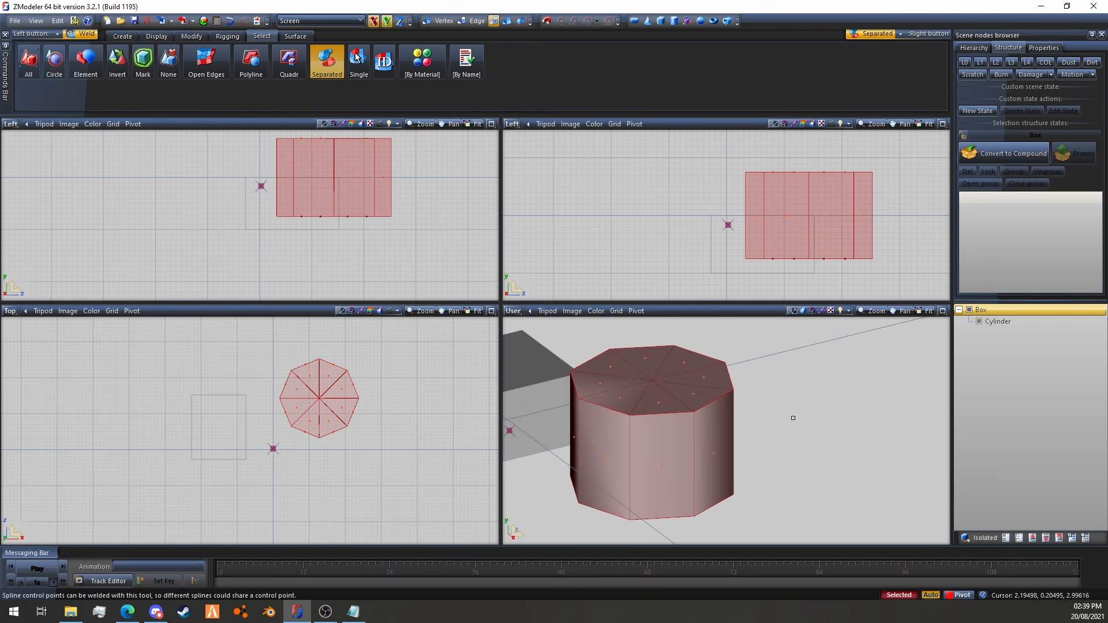
Select only the polygons of the cylinder's upper face and detach them from the sides
click(822, 419)
drag(583, 338, 804, 416)
middle_drag(805, 417, 831, 424)
click(192, 36)
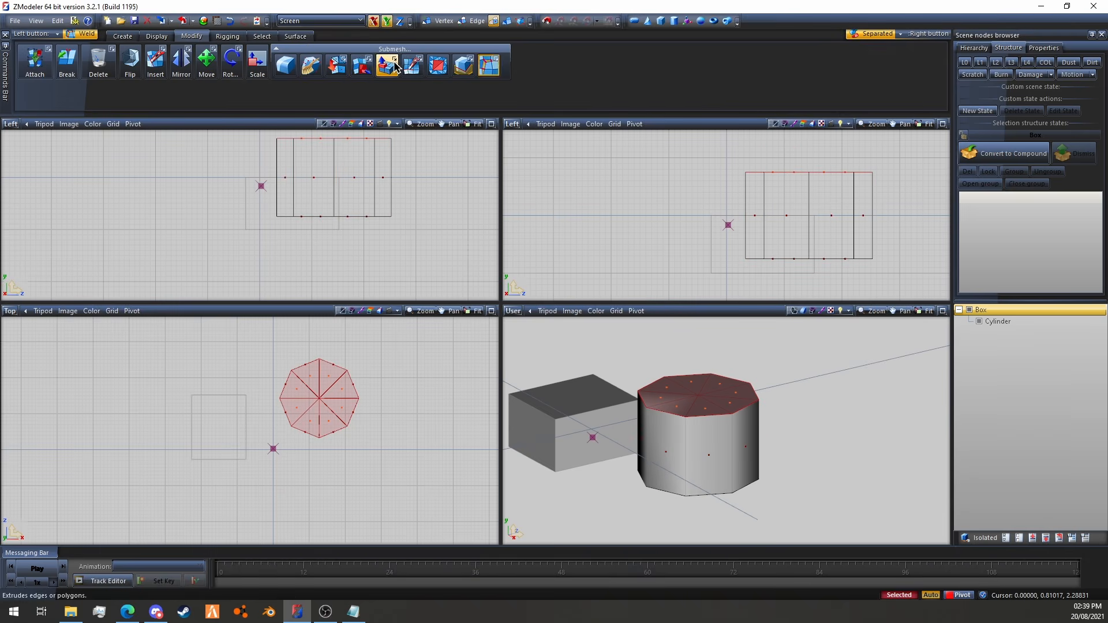
click(362, 64)
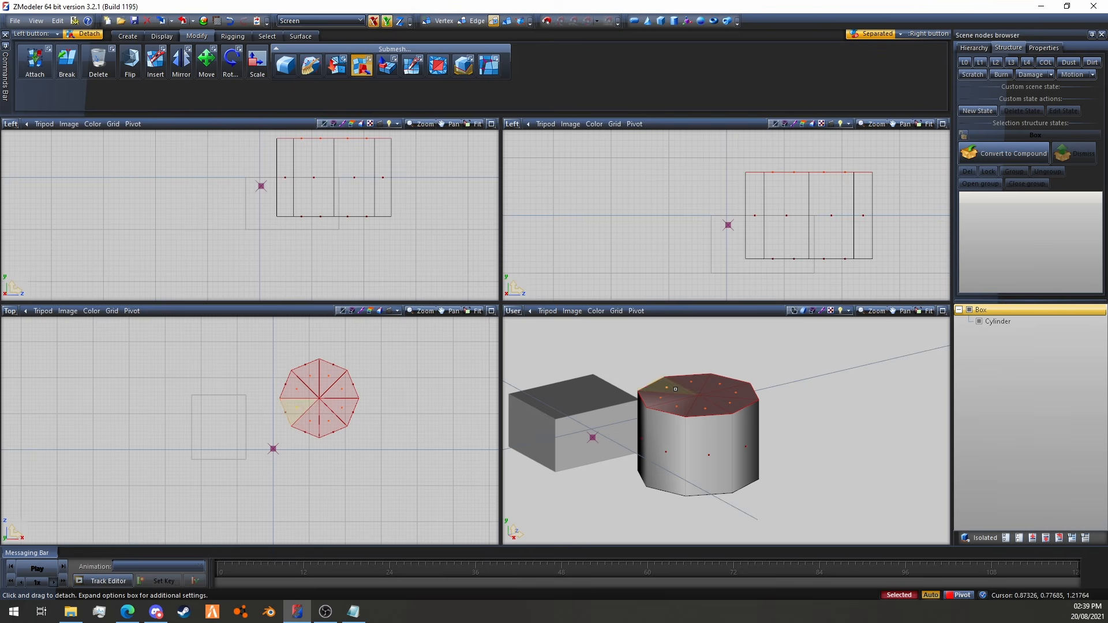
click(267, 36)
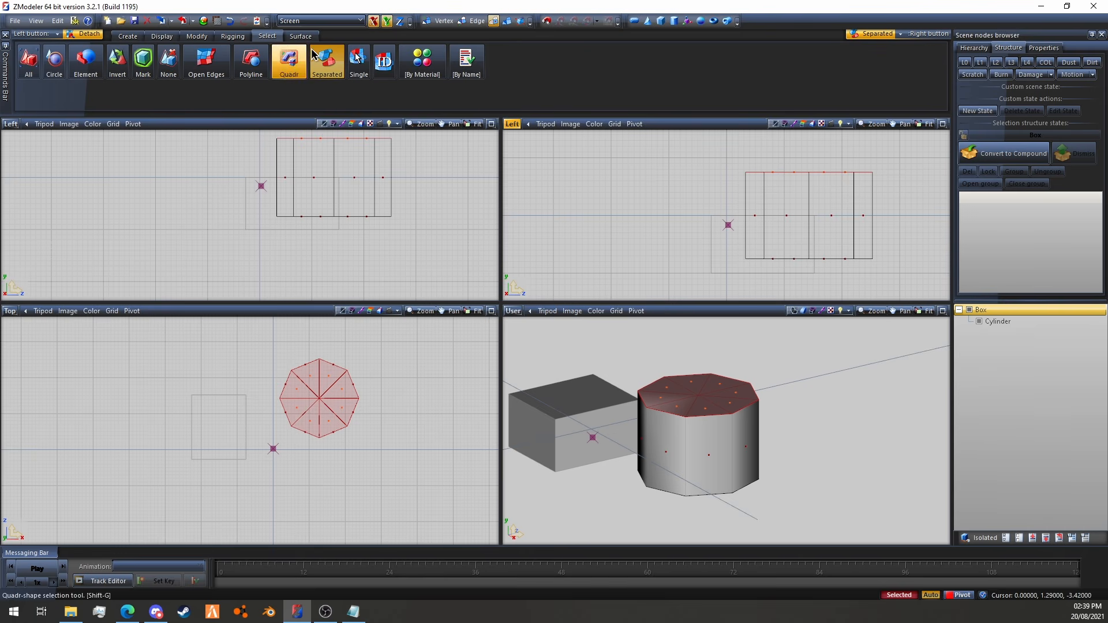
Select the cylinder's side polygons with the Separated tool to check their separation, and clear the selection
key(space)
scroll(808, 390, up, 1)
middle_drag(809, 390, 795, 393)
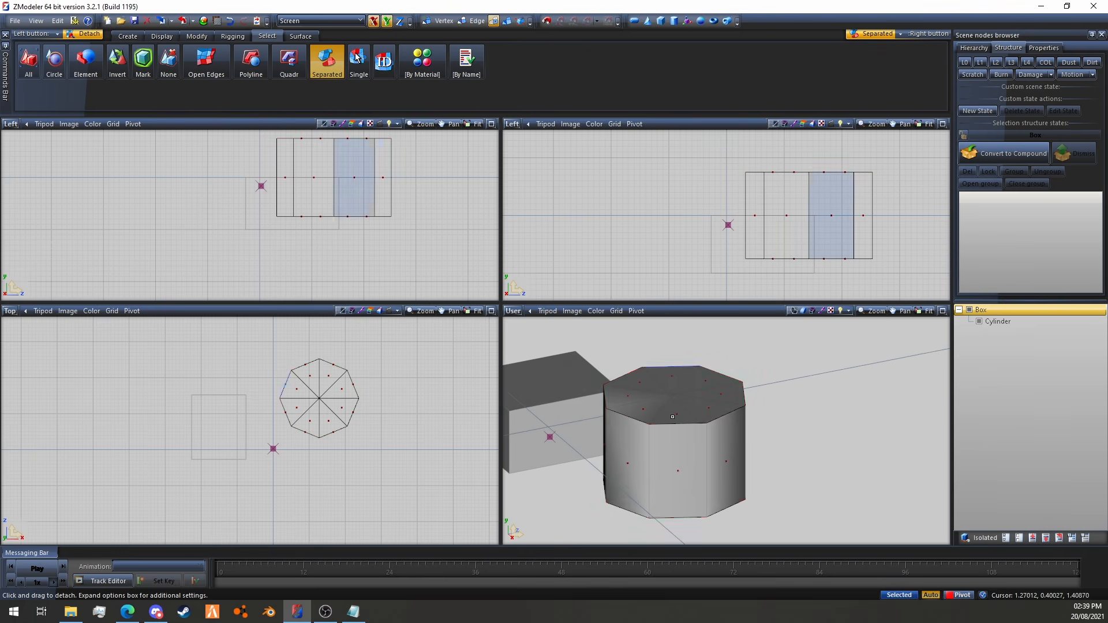
right_click(673, 416)
middle_drag(673, 416, 824, 420)
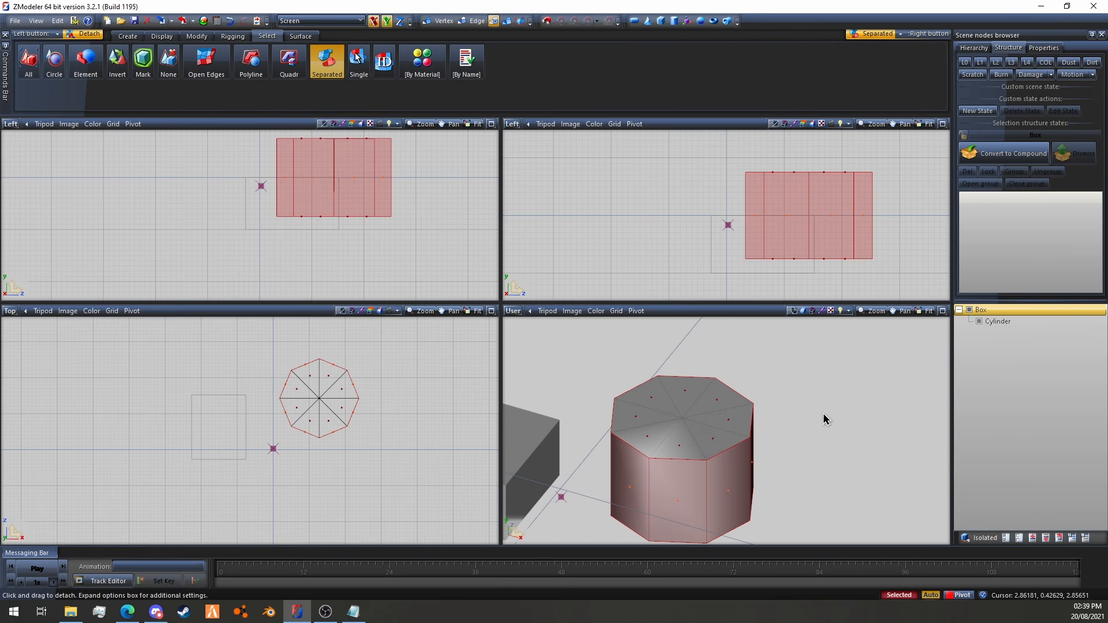
right_click(749, 434)
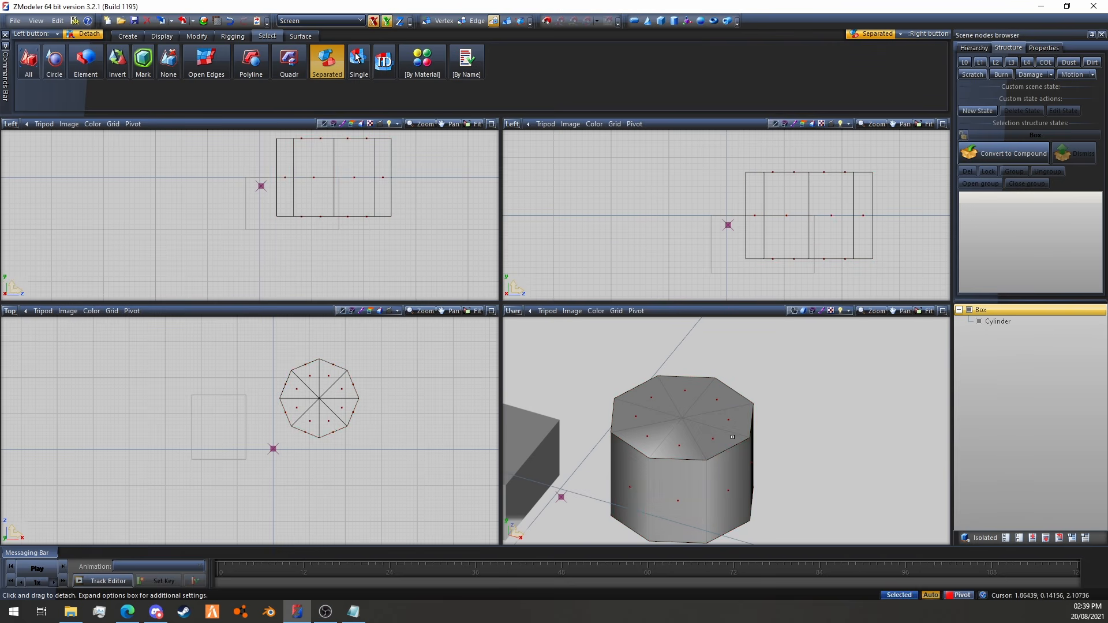
Switch to object level editing and turn off the Separated selection tool
right_click(731, 424)
key(space)
right_drag(870, 398, 871, 400)
scroll(865, 404, down, 1)
middle_drag(863, 411, 793, 427)
scroll(819, 415, down, 3)
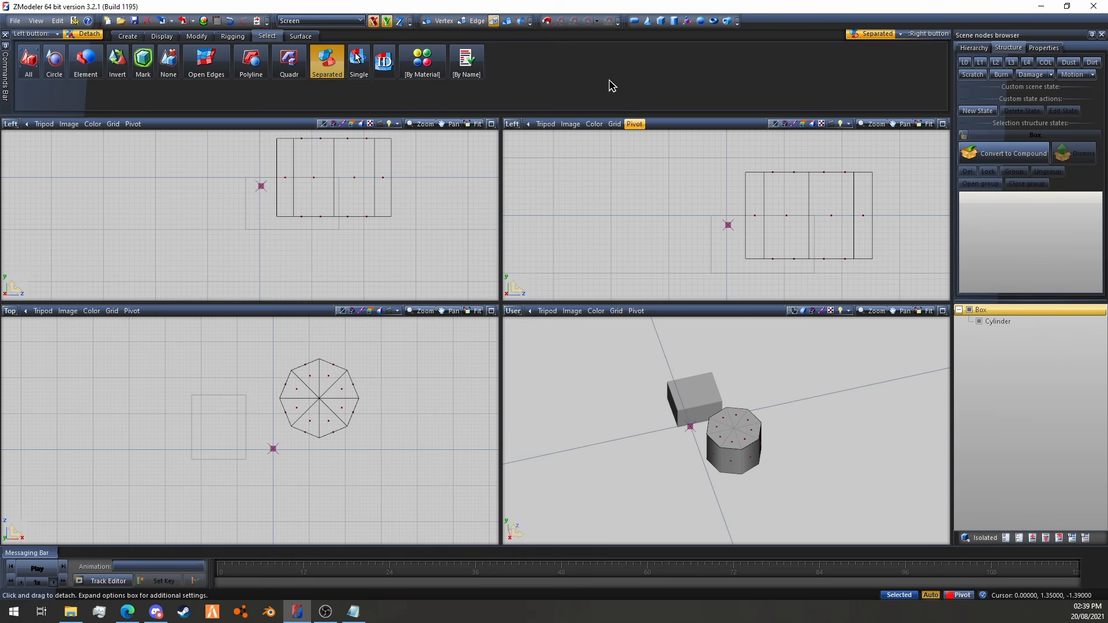
click(506, 21)
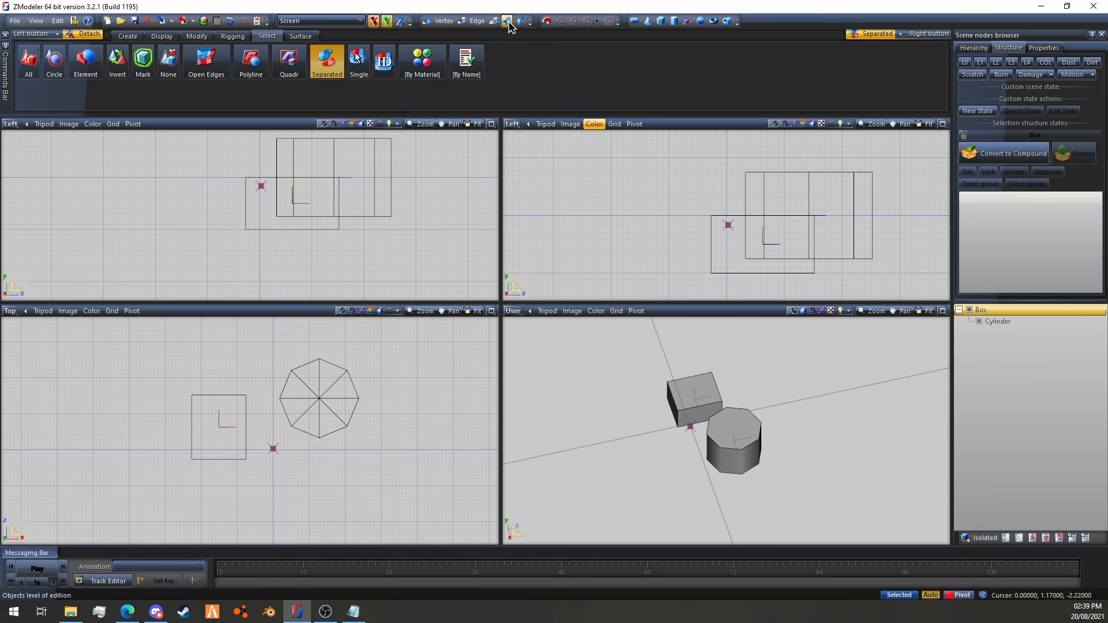
click(329, 78)
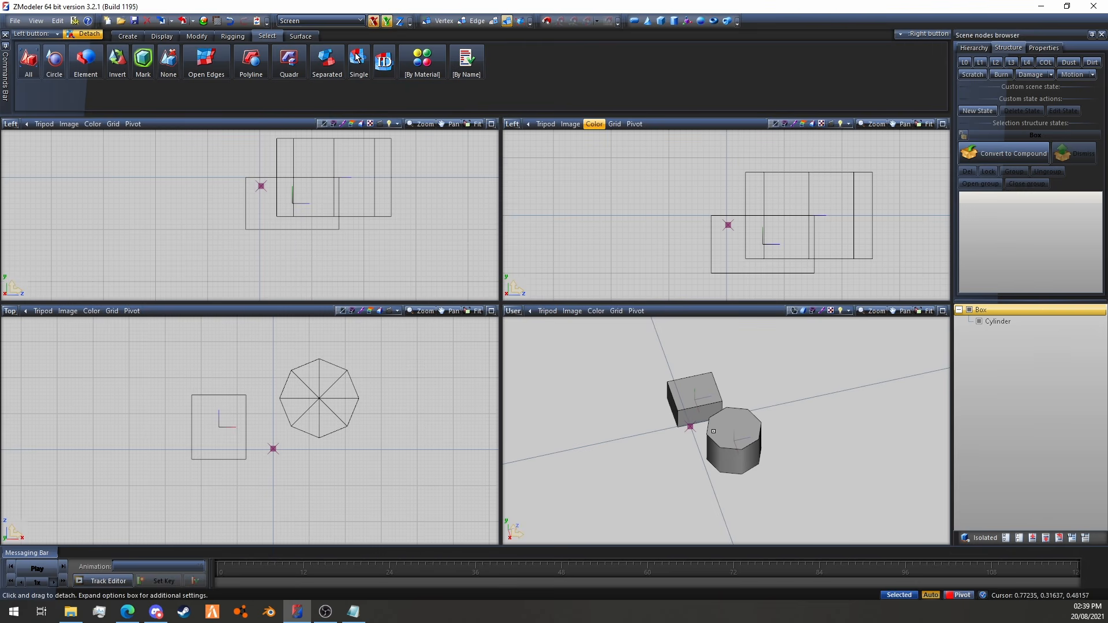
Examine how the box and the cylinder highlight as whole objects at object level in the User view
drag(821, 507, 568, 499)
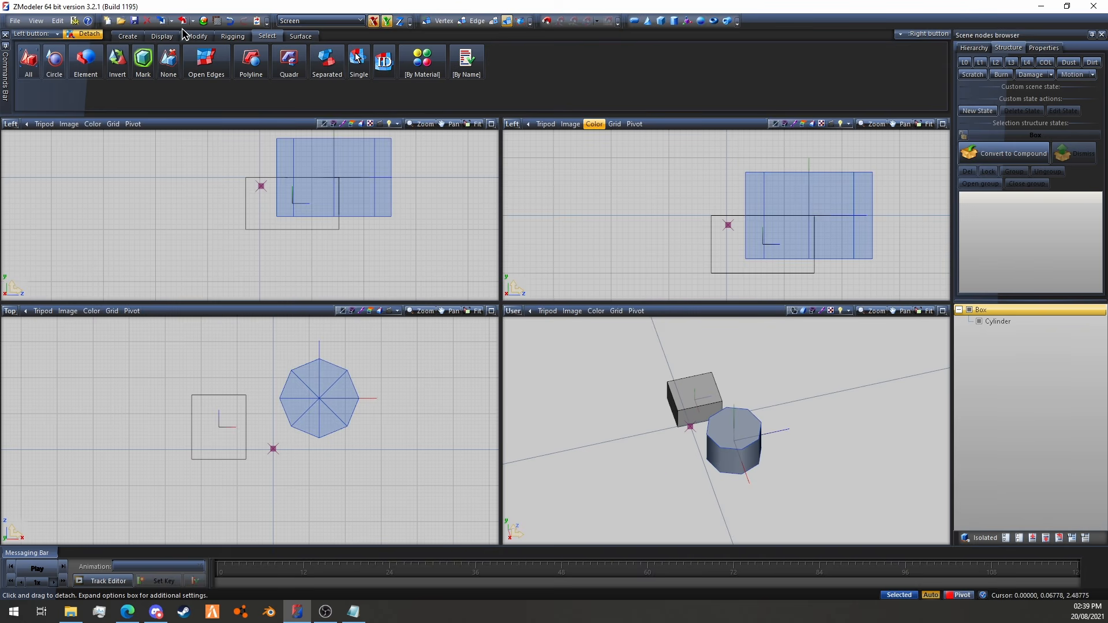
click(192, 38)
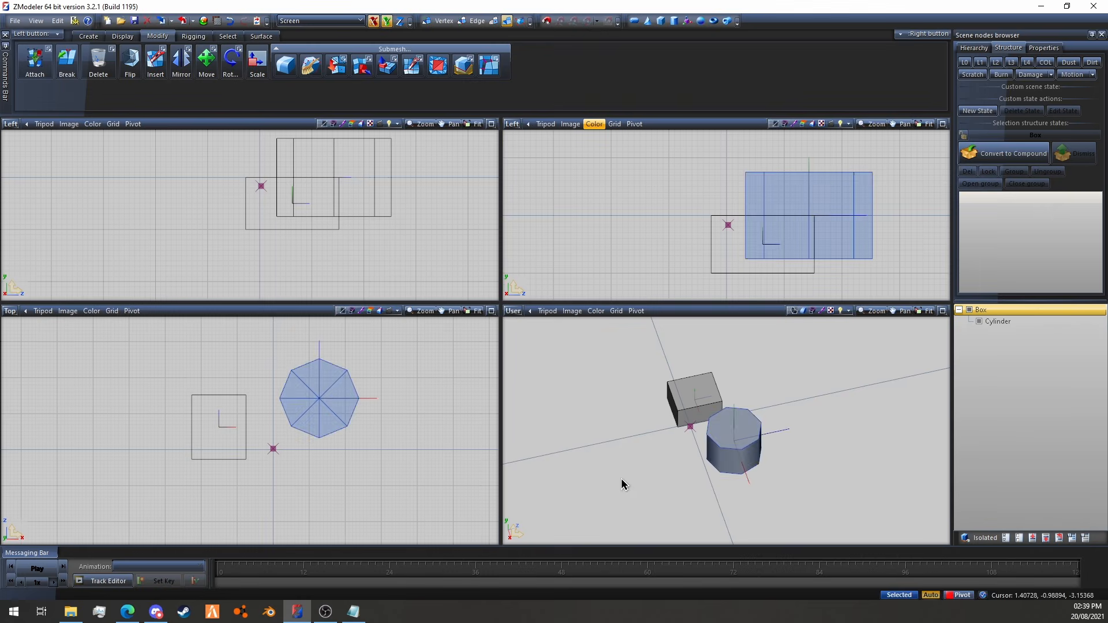
click(618, 473)
click(682, 424)
click(761, 392)
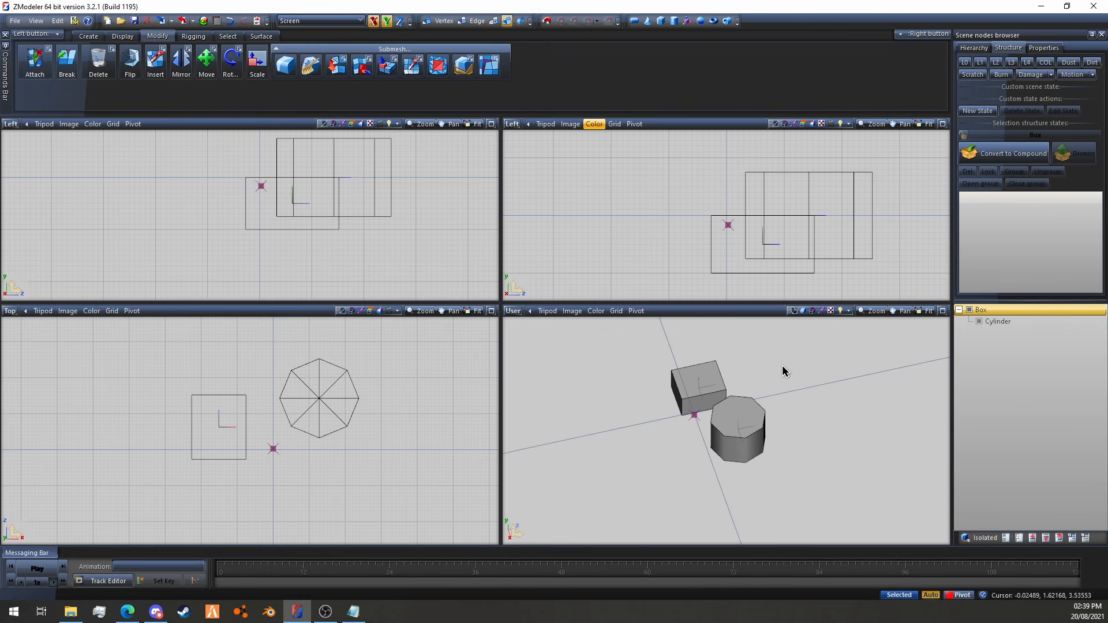
scroll(773, 383, up, 5)
middle_drag(646, 398, 684, 371)
scroll(684, 359, down, 1)
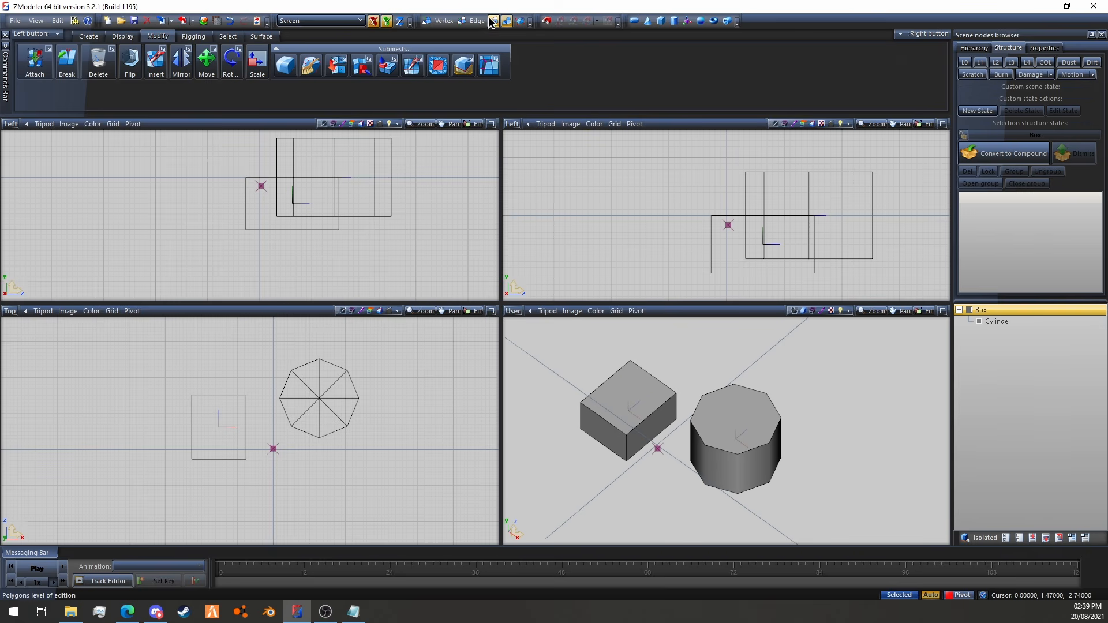
Enter polygon level on the cylinder and select one of its side polygons with the Single tool
click(434, 22)
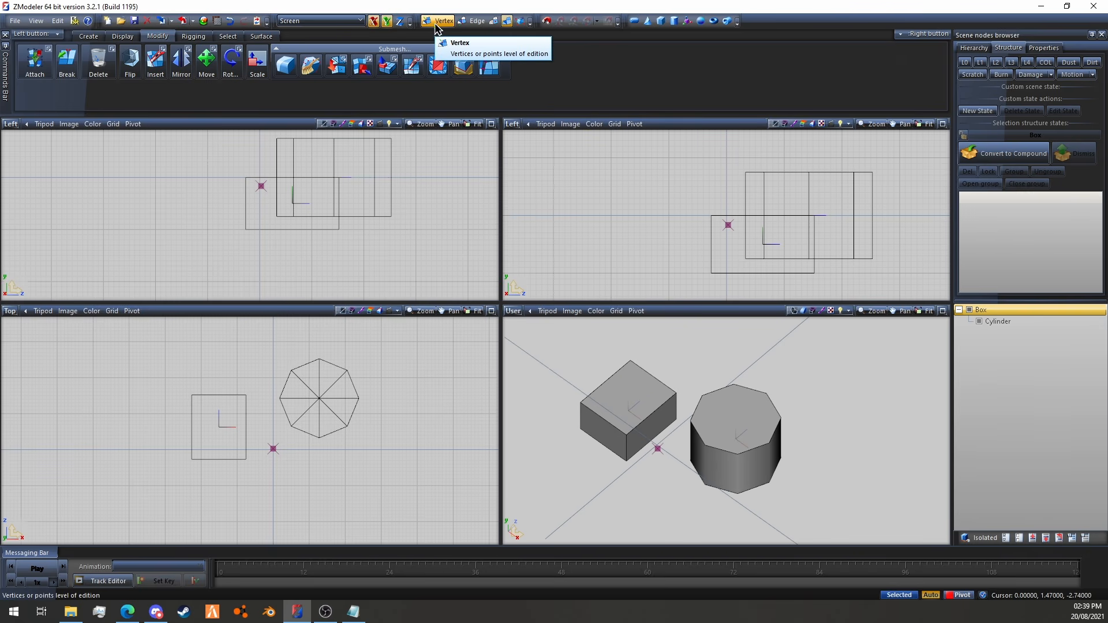
click(494, 21)
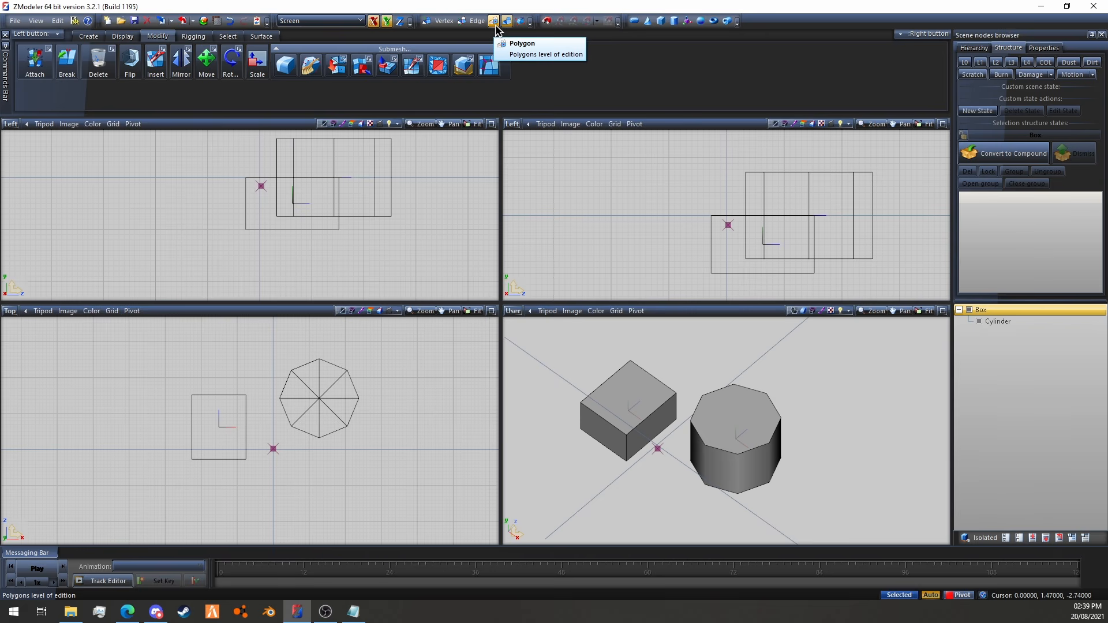
click(508, 25)
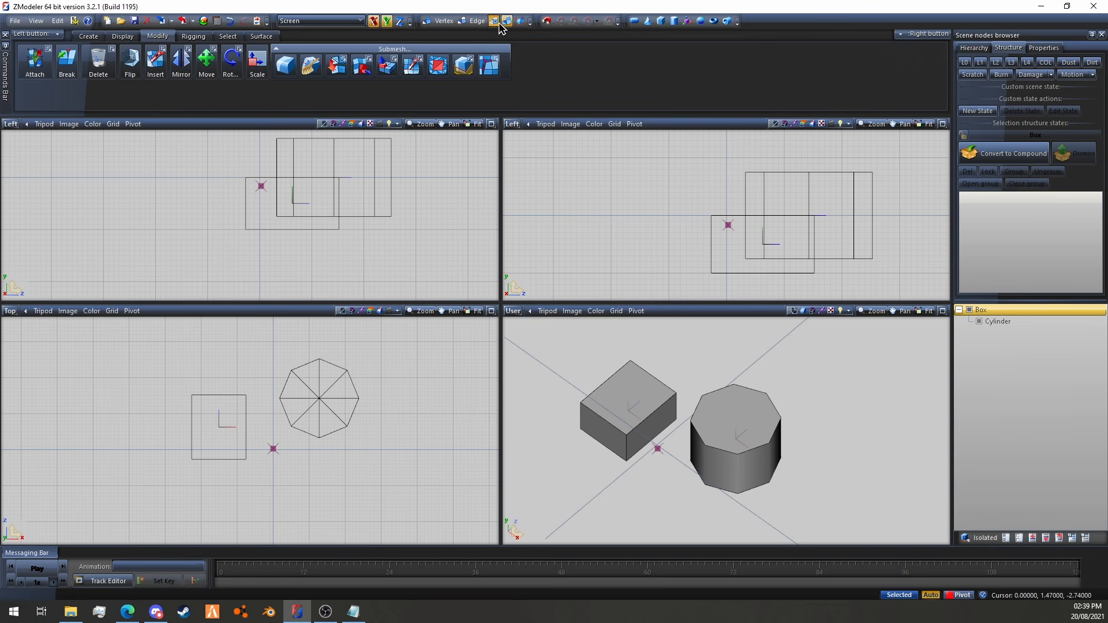
click(735, 404)
click(737, 432)
middle_drag(842, 385, 819, 336)
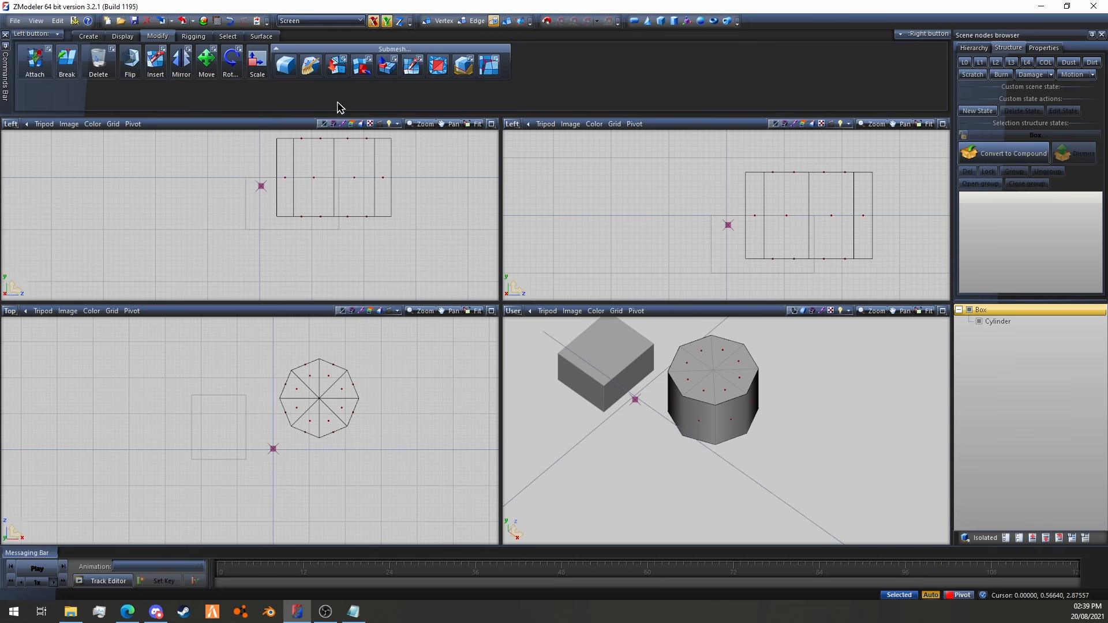
click(231, 36)
click(358, 60)
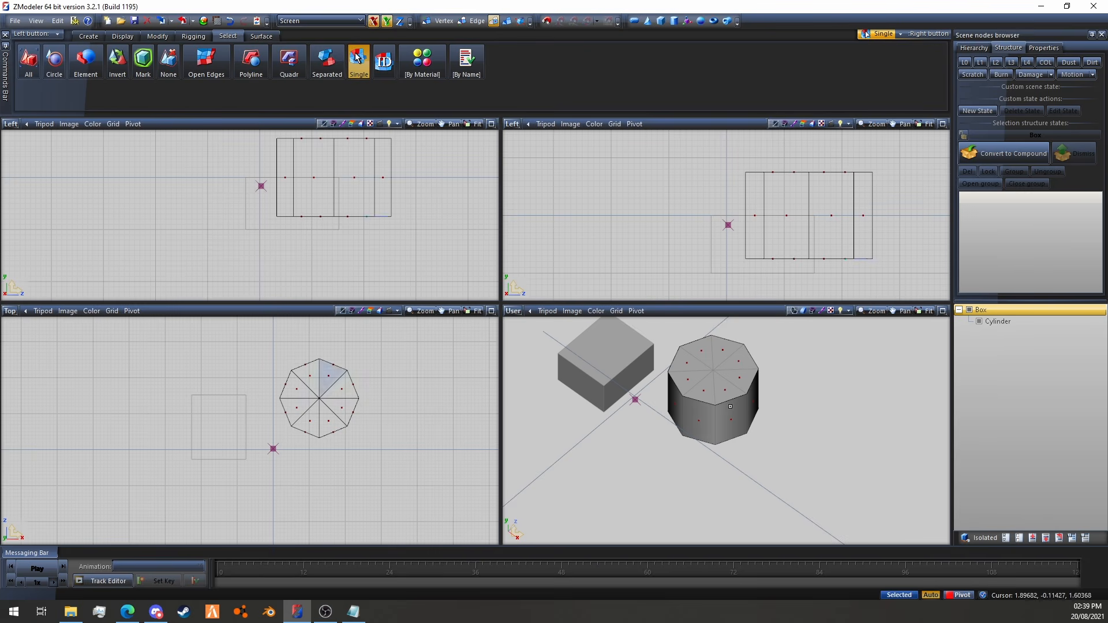
click(314, 179)
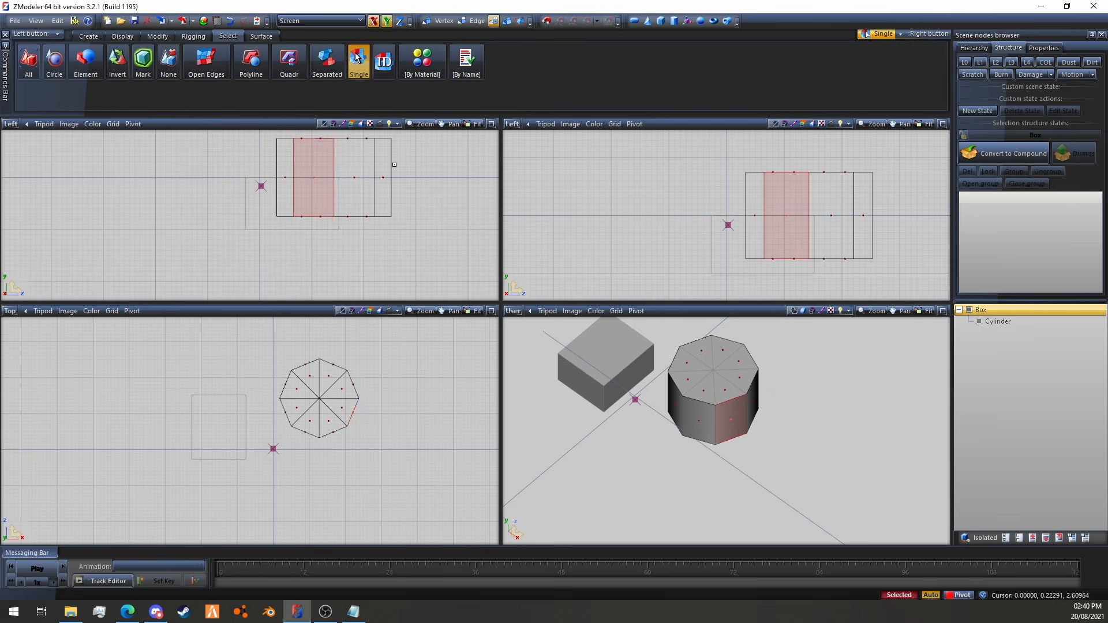
Move the selected side polygon outward from the cylinder in the Top view
click(158, 36)
click(204, 70)
drag(321, 416, 385, 444)
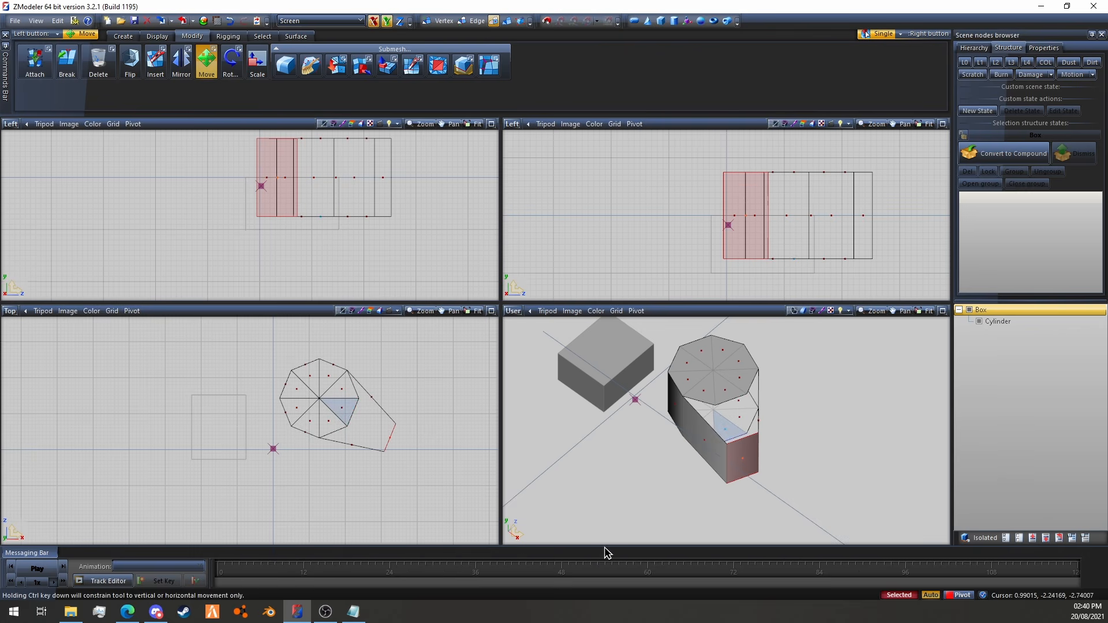
Reshape the cylinder's pulled-out side by moving its upper corner vertex at vertex level and its edges at edge level
click(441, 22)
key(space)
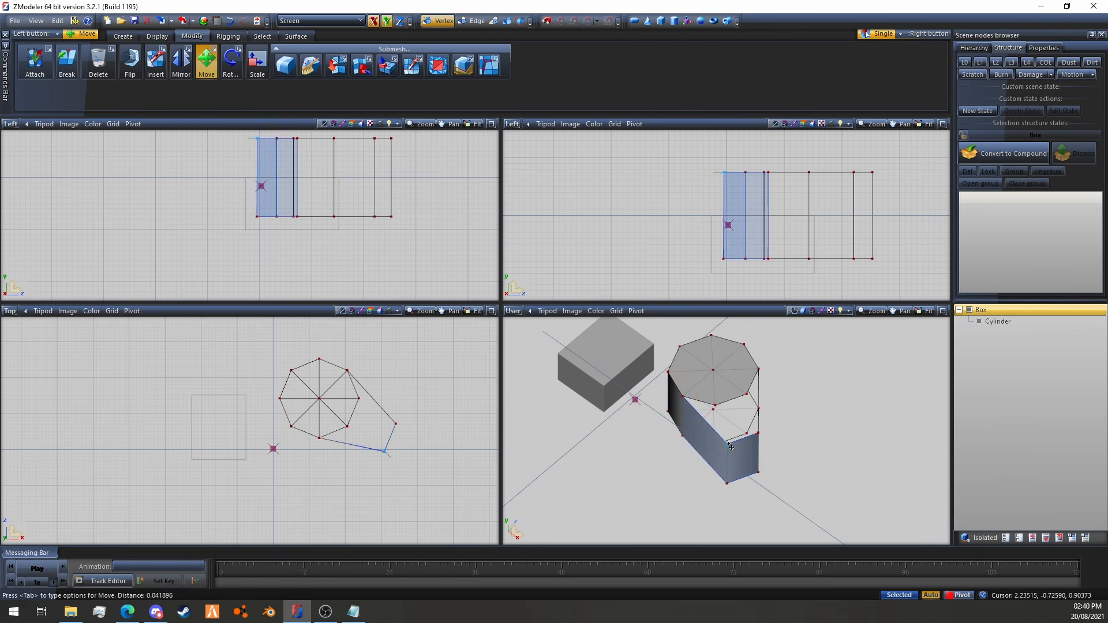
drag(726, 446, 731, 414)
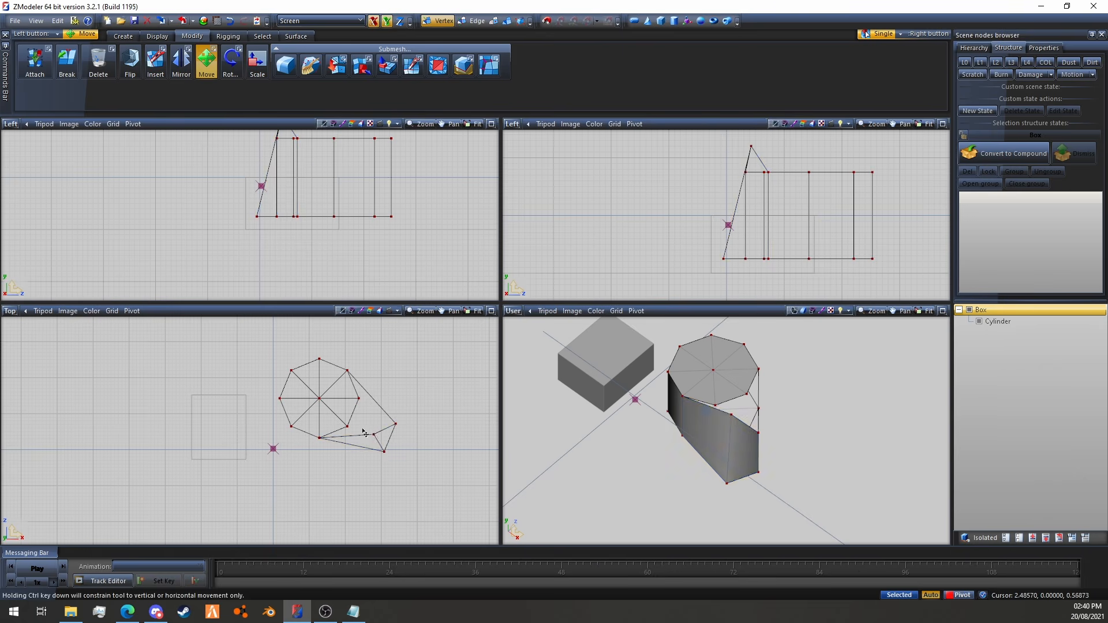
drag(375, 435, 376, 427)
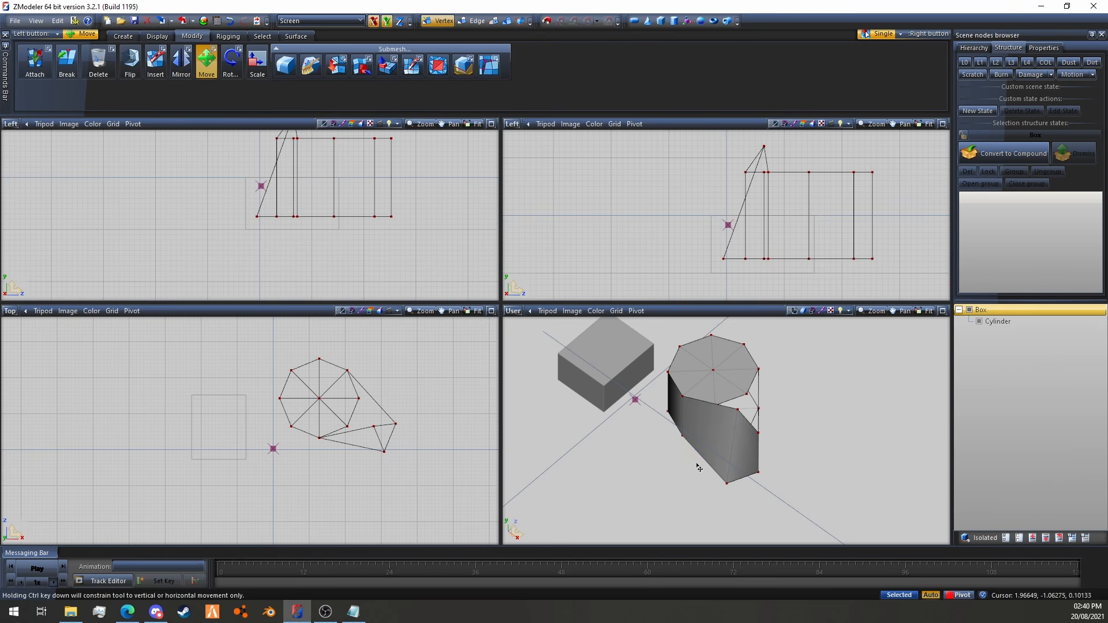
click(471, 20)
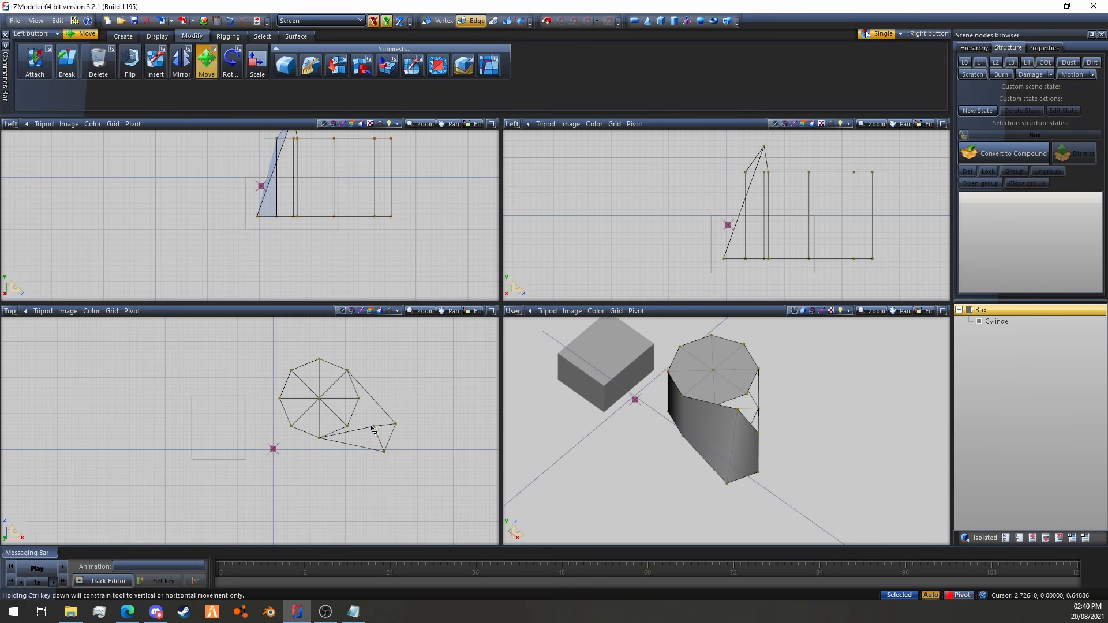
drag(362, 432, 385, 432)
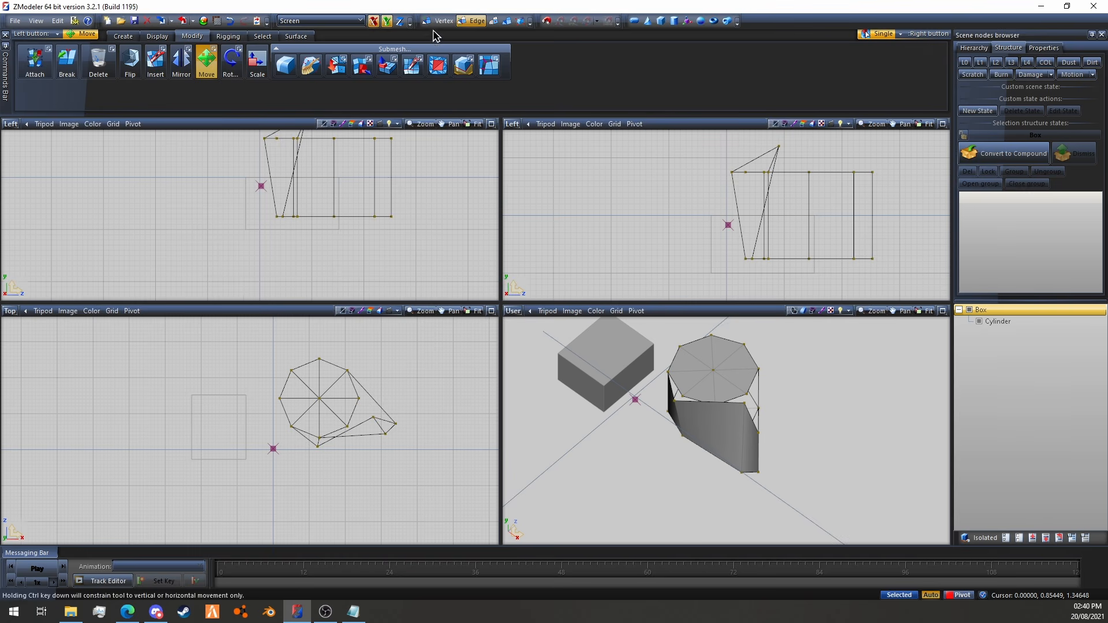
Switch back to object level, leave the Move tool and examine the local axes of the box and cylinder
click(512, 26)
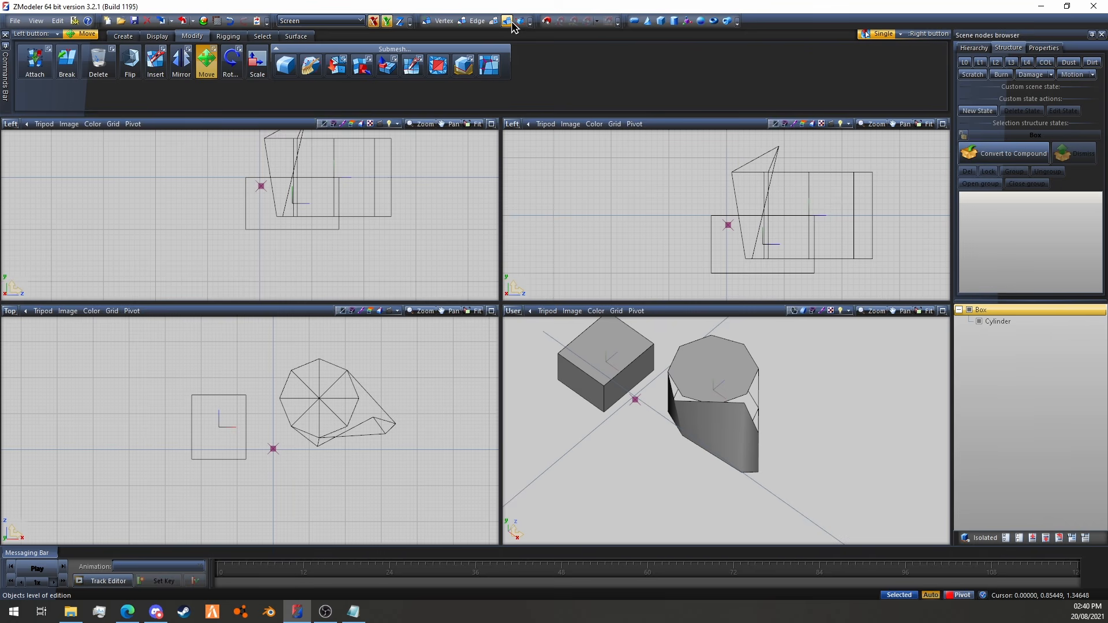
click(335, 394)
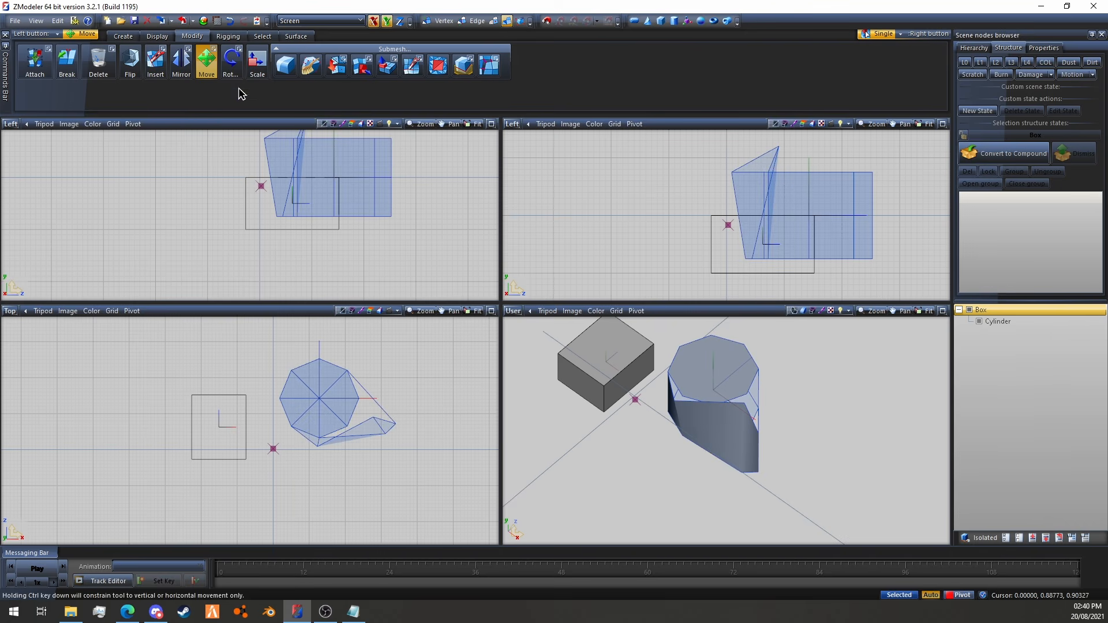
click(211, 75)
click(433, 464)
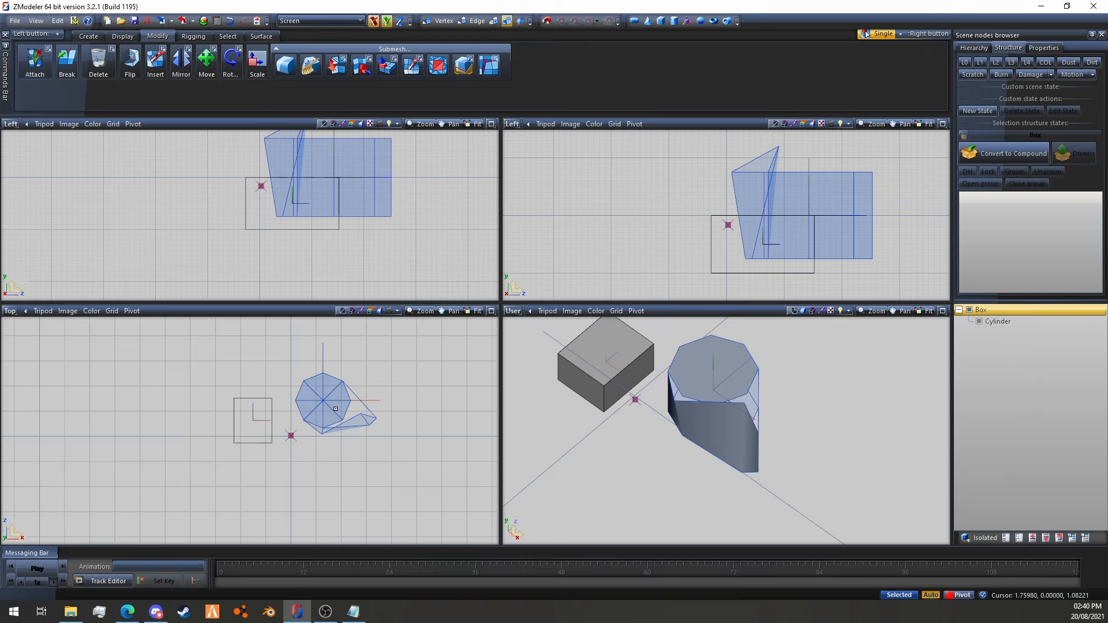
drag(346, 430, 378, 393)
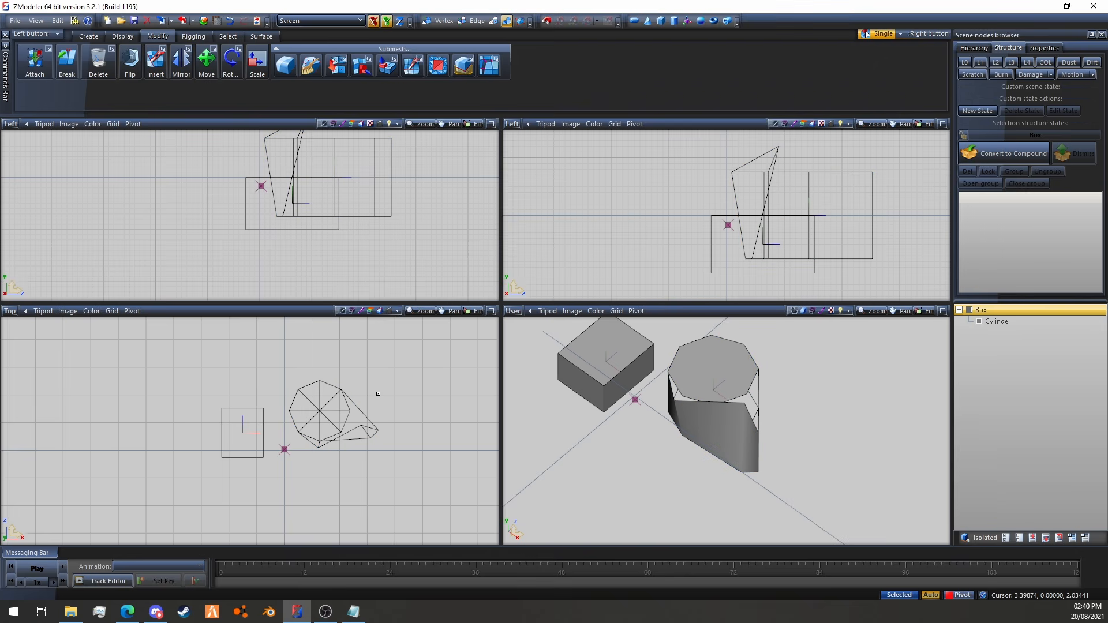
click(342, 397)
click(369, 382)
click(307, 393)
click(292, 207)
Try rotating the cylinder in the Top view with the Pivot option on, and undo the rotation
click(231, 60)
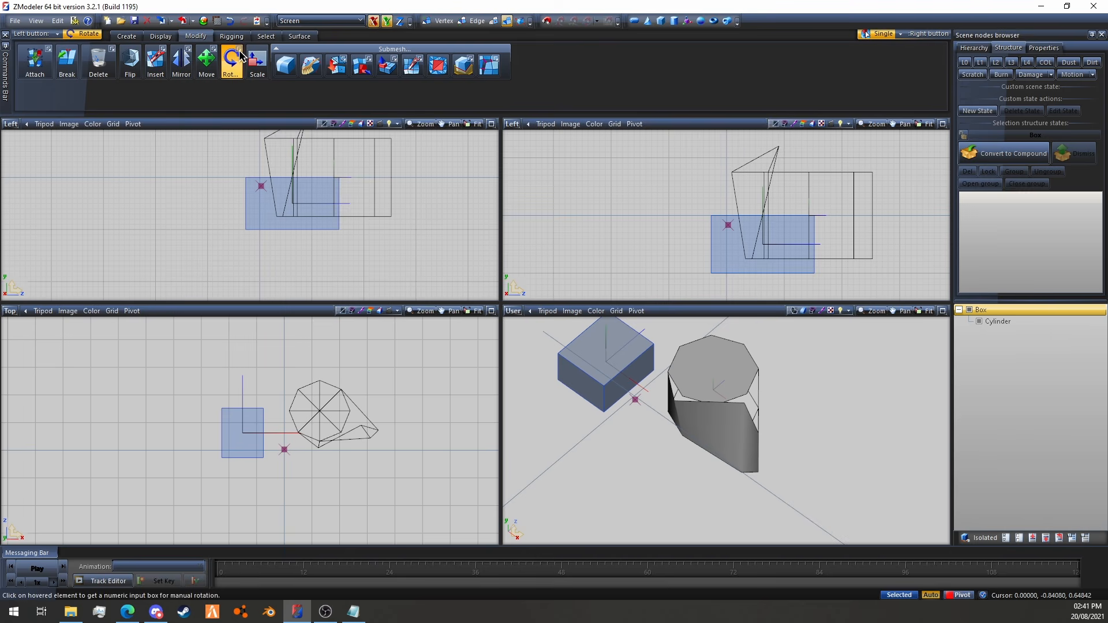
click(239, 50)
drag(321, 406, 410, 316)
click(229, 21)
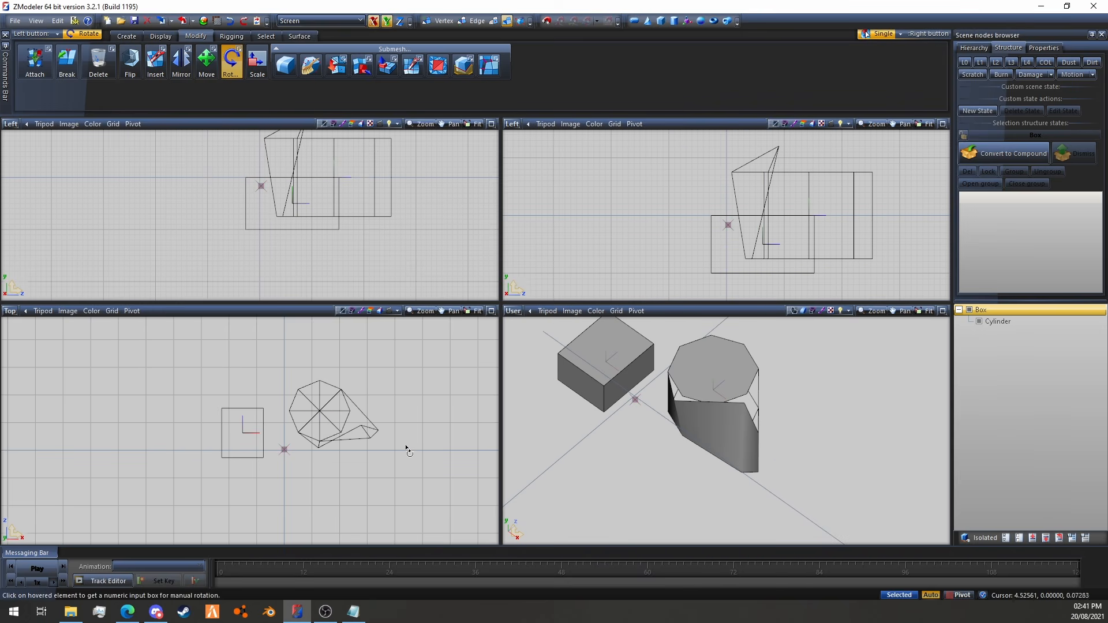
Rotate the cylinder counterclockwise about its own axes in the Top view with the Pivot option off
click(328, 412)
drag(328, 412, 392, 415)
right_click(392, 416)
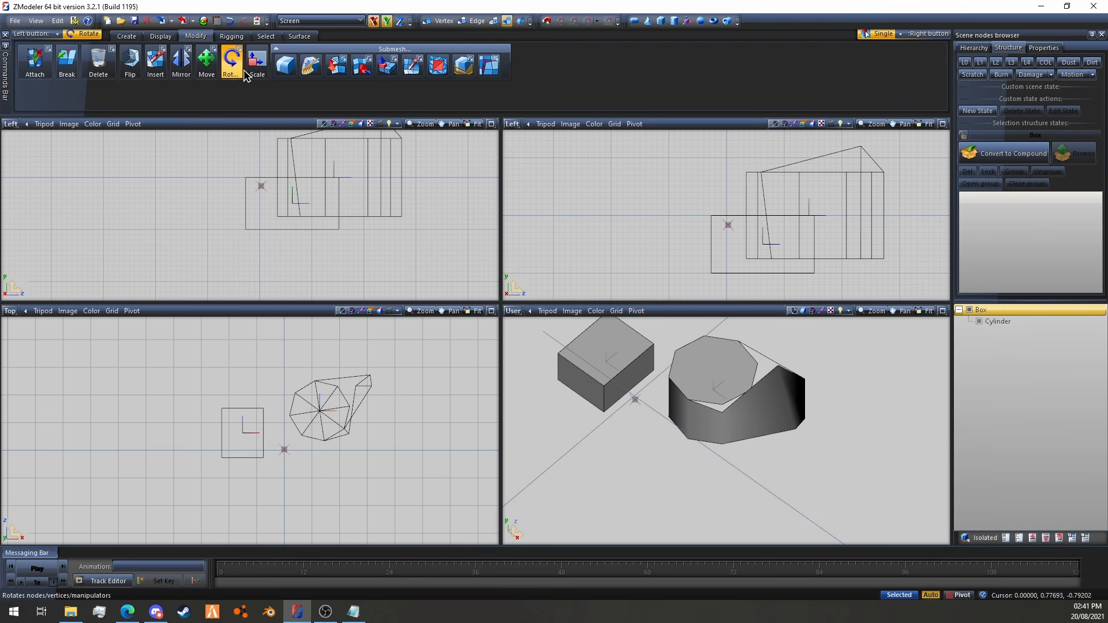
Turn the Pivot option back on and leave the Rotate tool
click(209, 68)
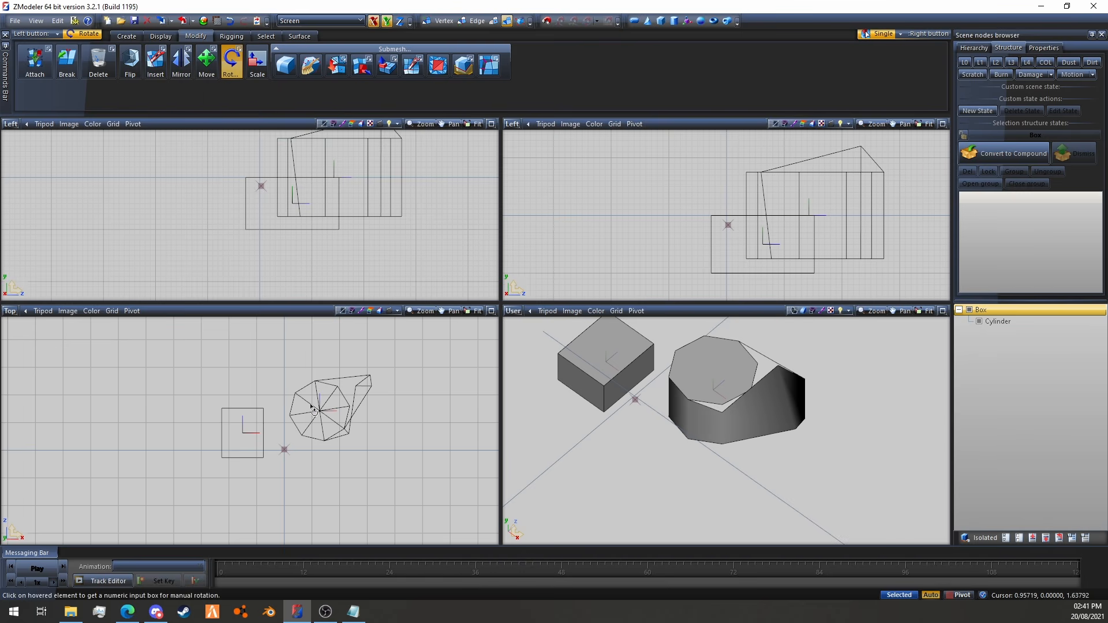
click(962, 597)
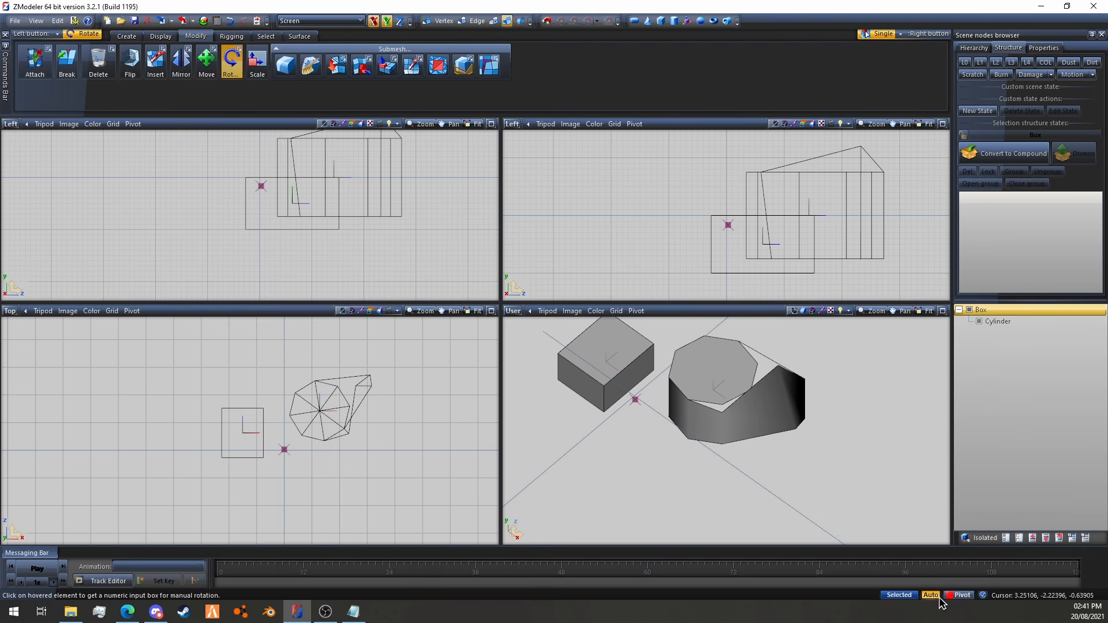
scroll(810, 497, down, 3)
scroll(811, 494, up, 2)
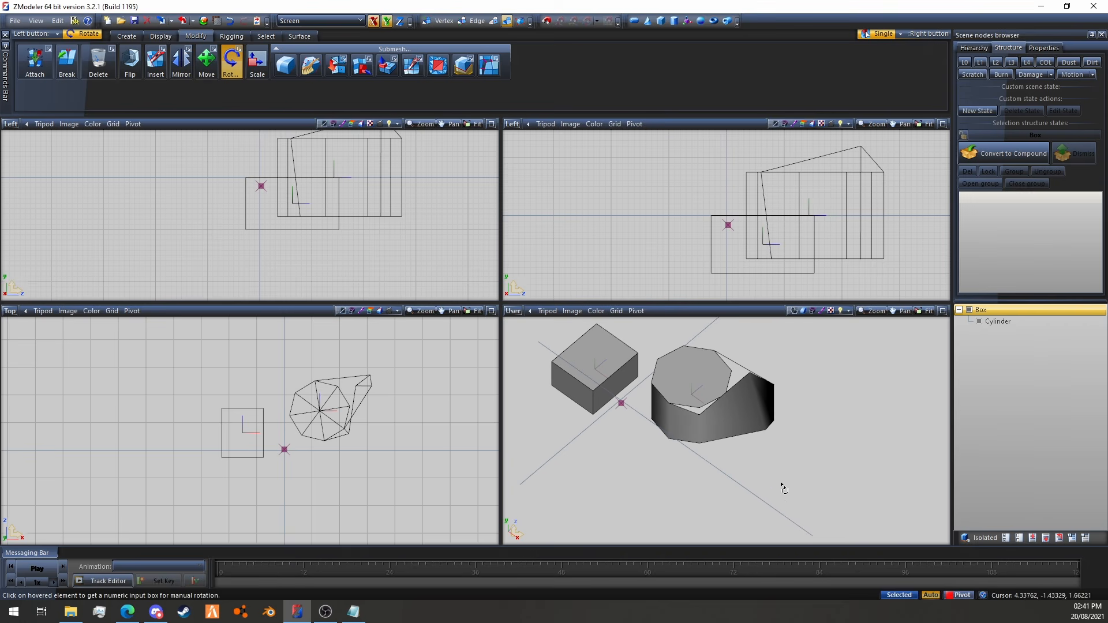
click(233, 72)
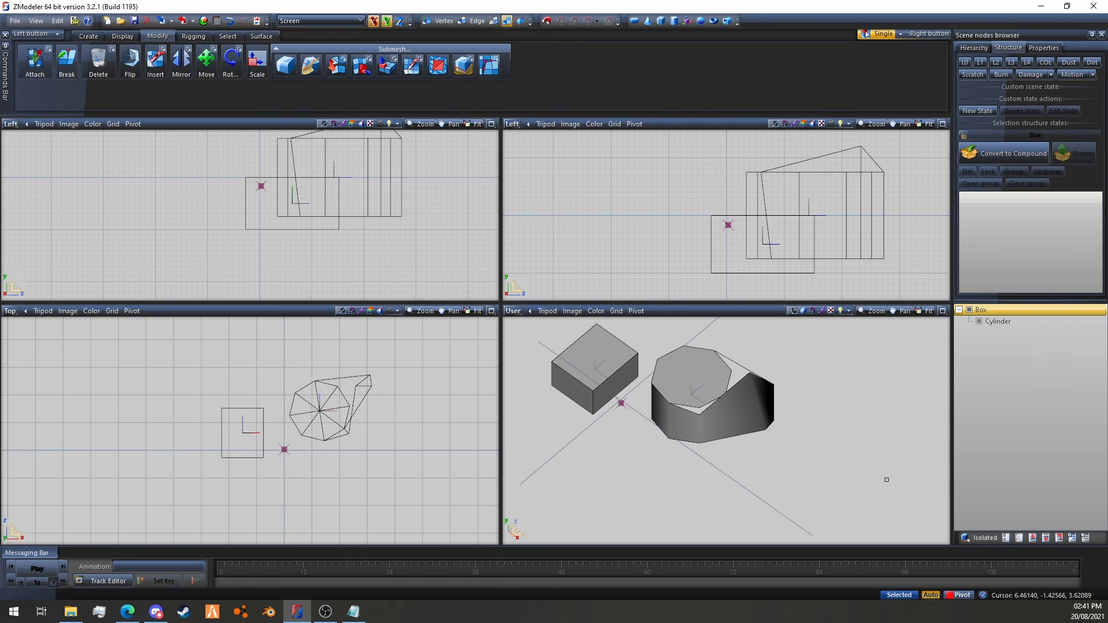
Draw trial selection rectangles over the cylinder and the empty space beside it in the User view with the Single tool
drag(885, 477, 841, 375)
right_drag(841, 375, 854, 430)
right_drag(843, 472, 729, 314)
right_drag(840, 373, 860, 436)
drag(811, 367, 740, 338)
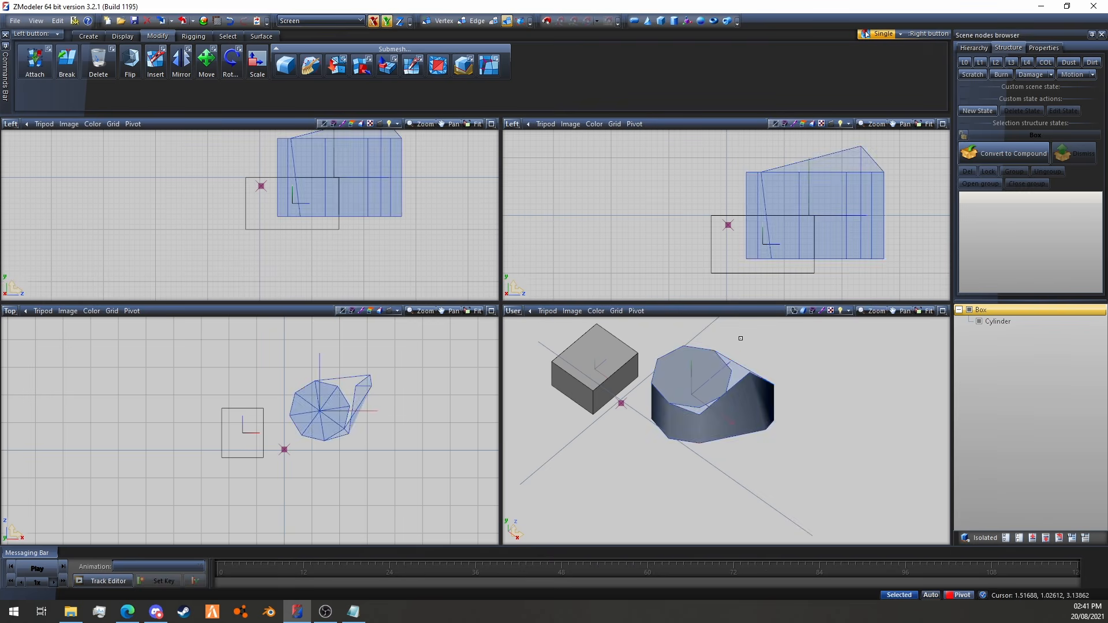
right_click(860, 410)
right_drag(869, 428, 783, 460)
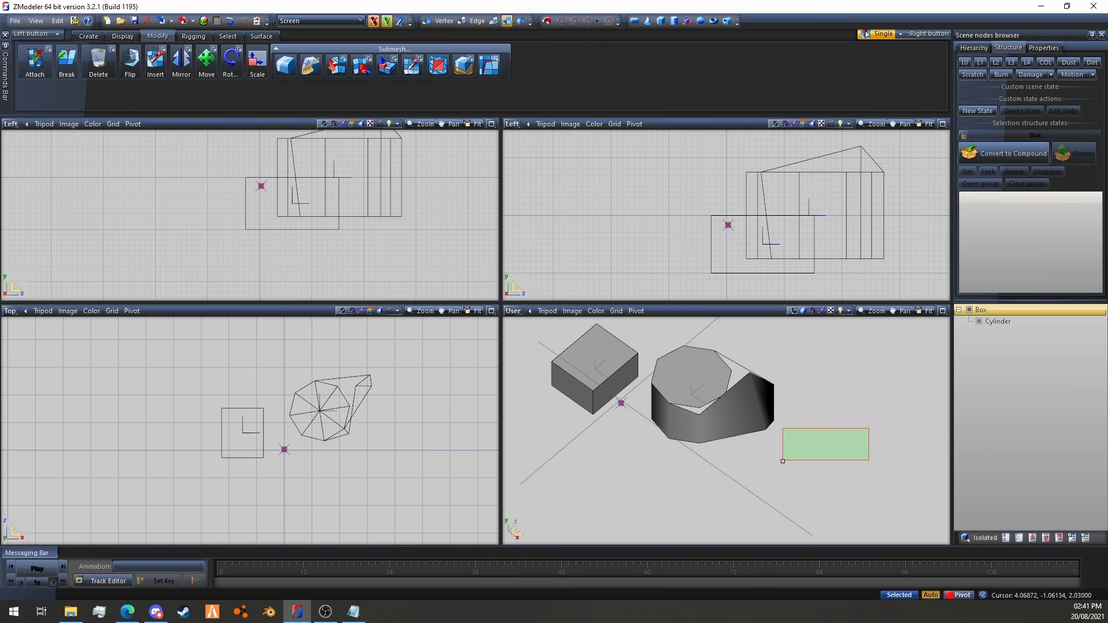
right_drag(904, 434, 842, 385)
right_drag(882, 494, 700, 364)
right_drag(887, 471, 834, 440)
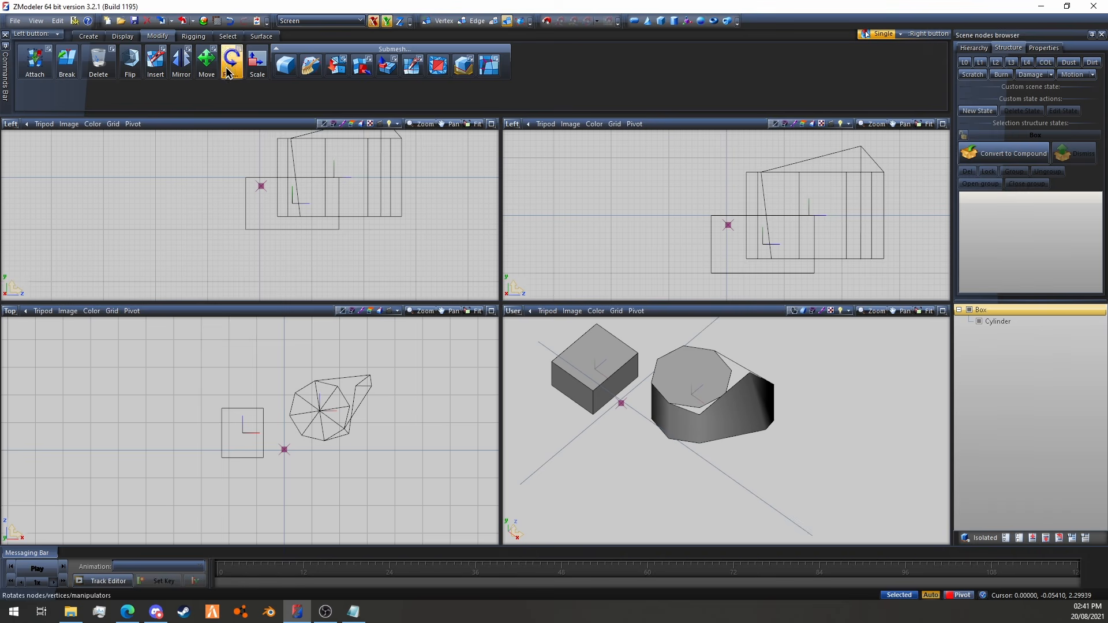
Try the Quadr selection tool with a rectangle over the cylinder in the User view, and turn the tool off
click(228, 36)
click(286, 74)
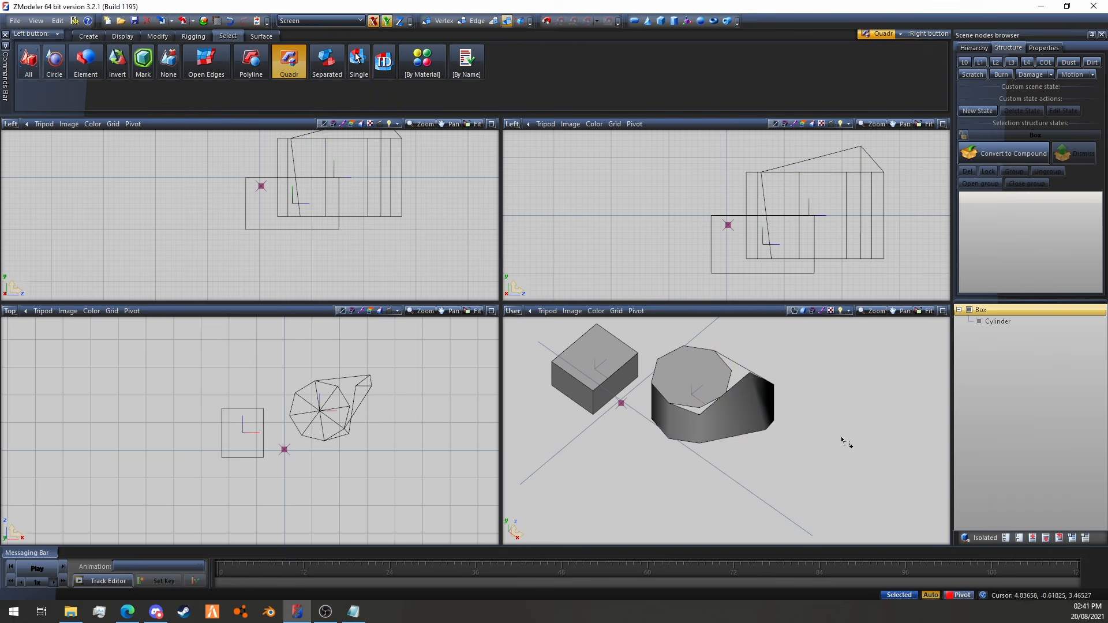
right_drag(866, 483, 721, 361)
right_click(862, 430)
key(Escape)
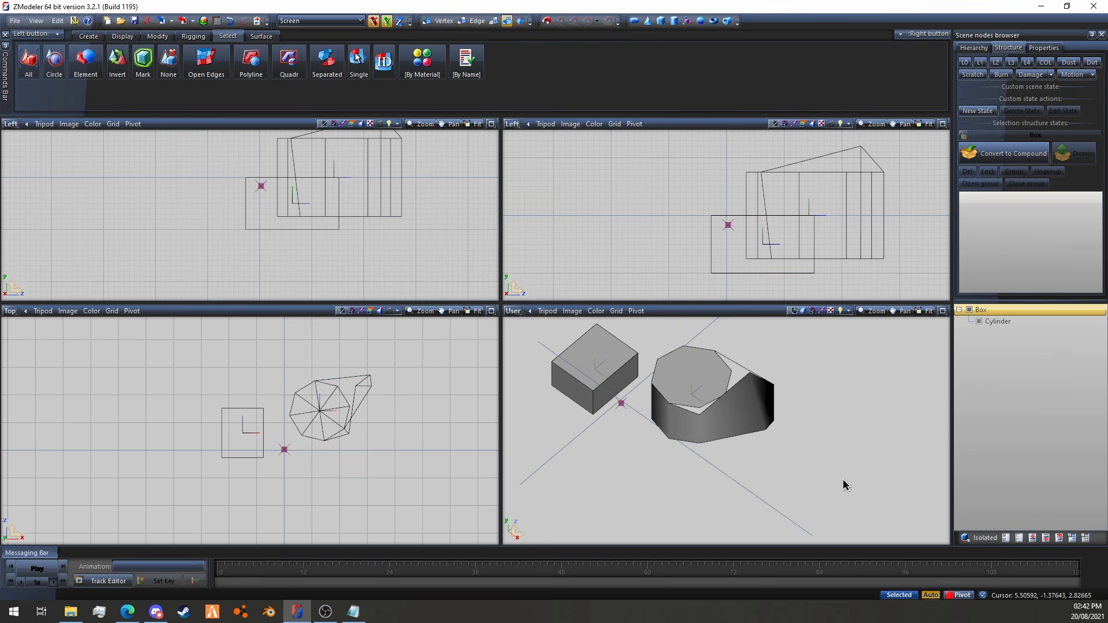
Select the cylinder with rectangles in the User view, try the Selected mode on it, and turn the mode off
drag(859, 459, 720, 349)
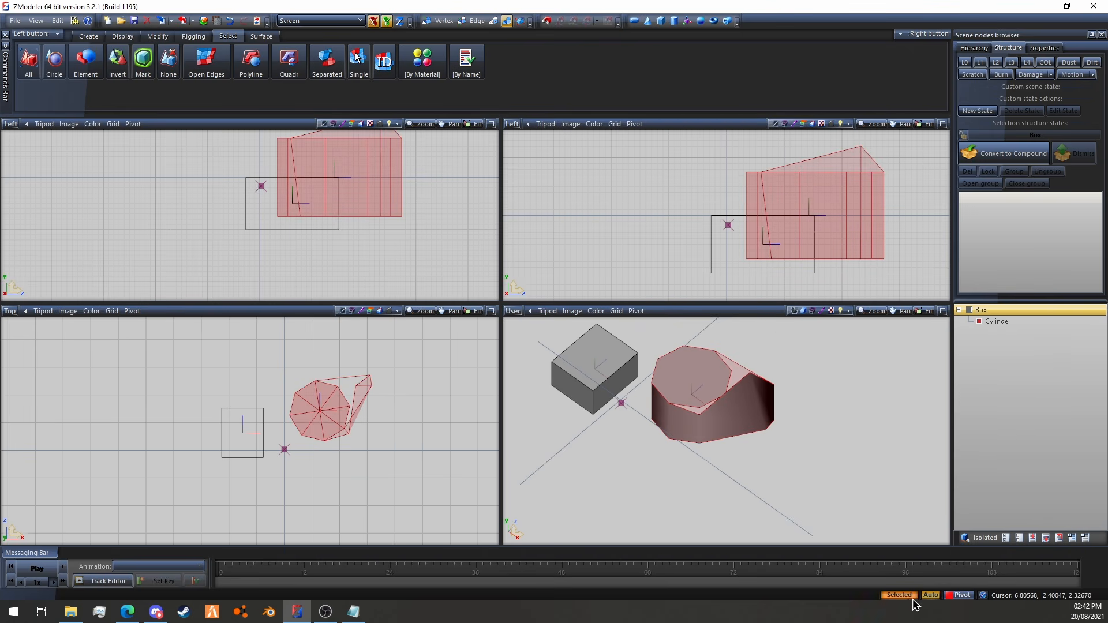
click(907, 597)
click(904, 598)
drag(891, 517, 718, 371)
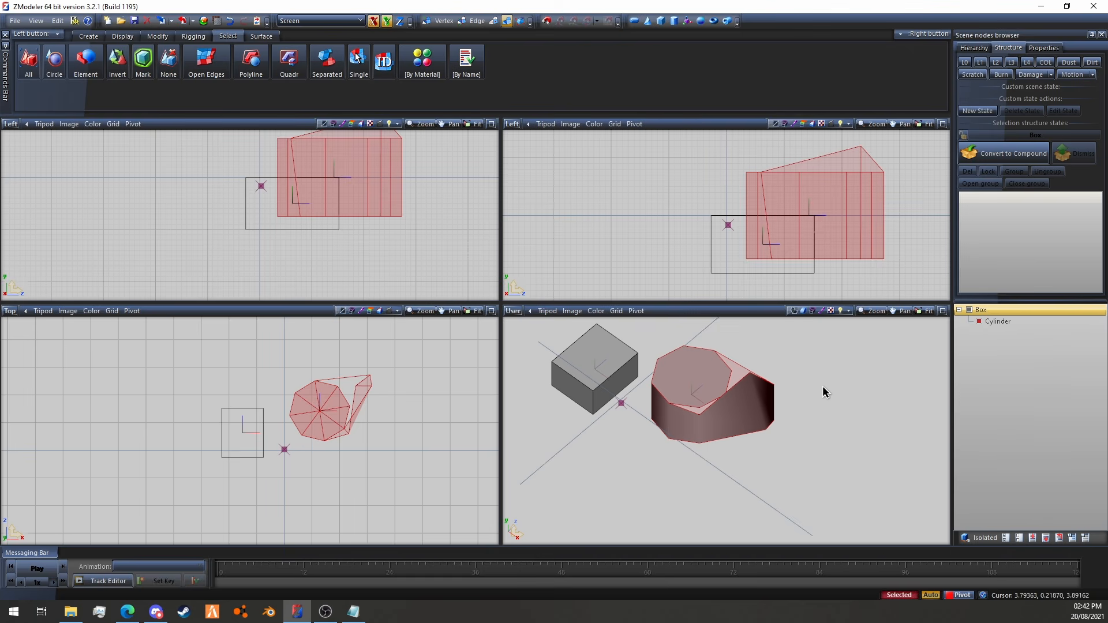
click(900, 598)
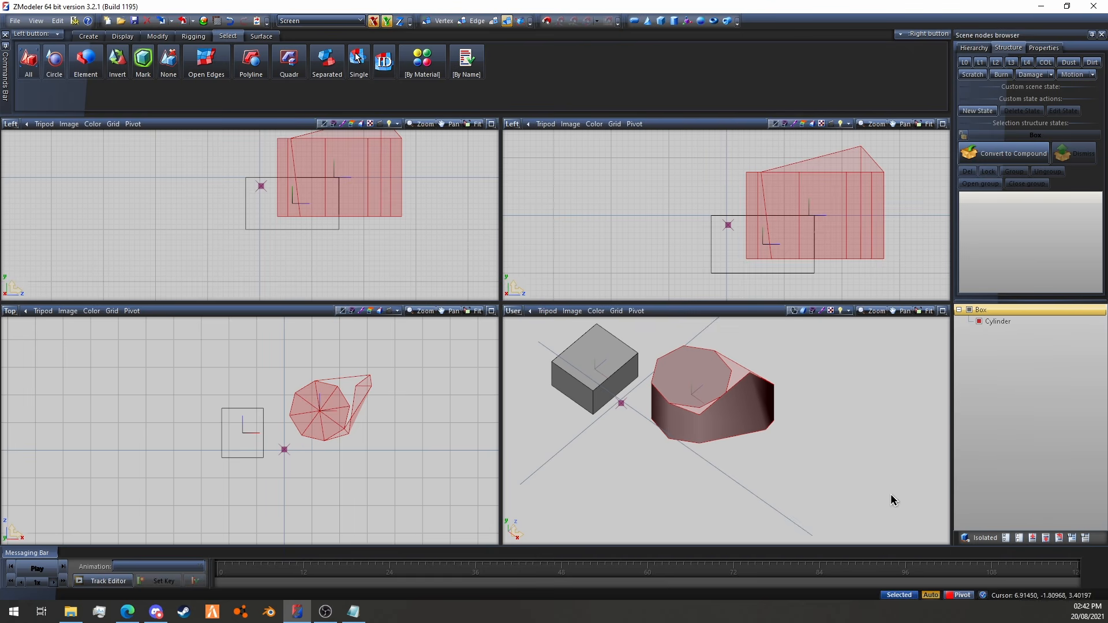
Try picks and selection rectangles on the cylinder and empty space in the User view with Selected mode off, leaving the cylinder unselected
click(738, 429)
click(853, 396)
drag(870, 488, 718, 345)
drag(850, 413, 874, 465)
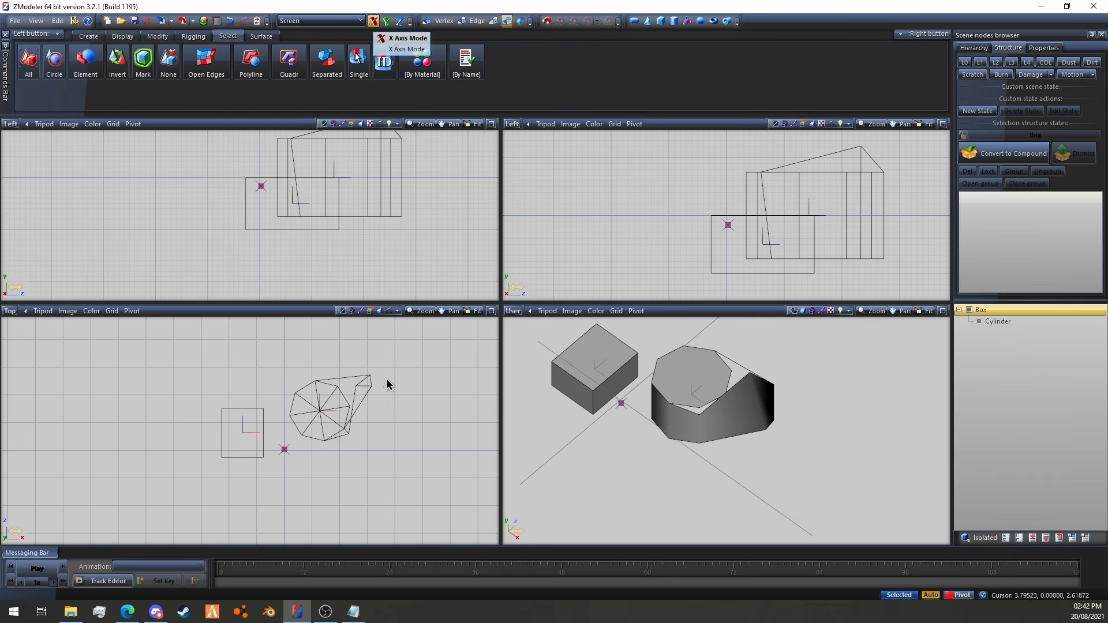
Switch the axis system from Screen to Local and back to Screen
click(306, 25)
click(303, 38)
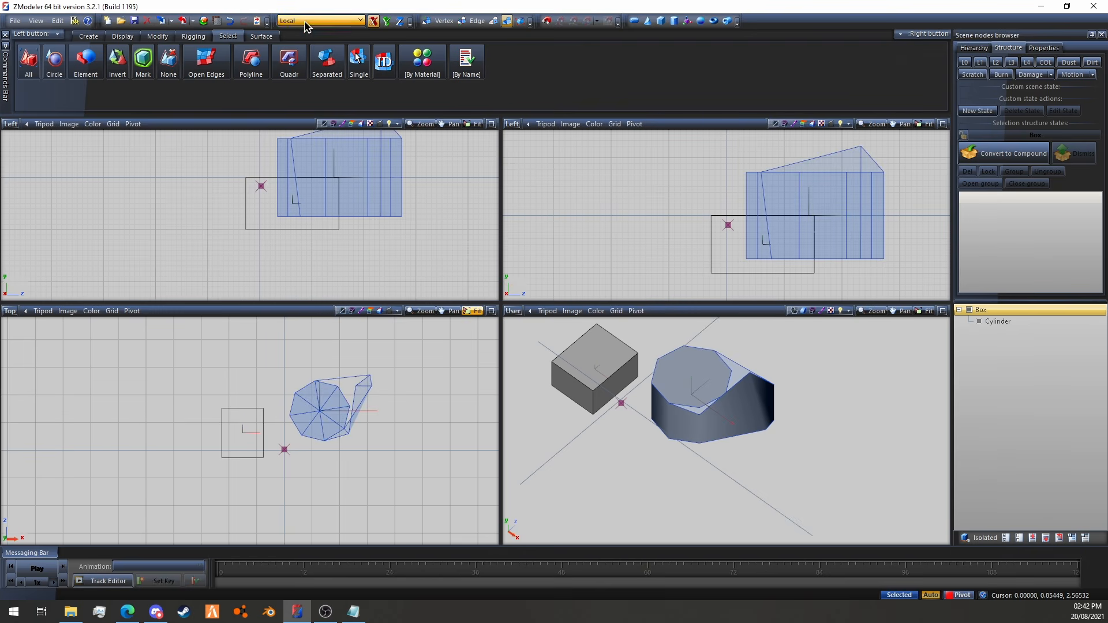
click(312, 22)
click(316, 30)
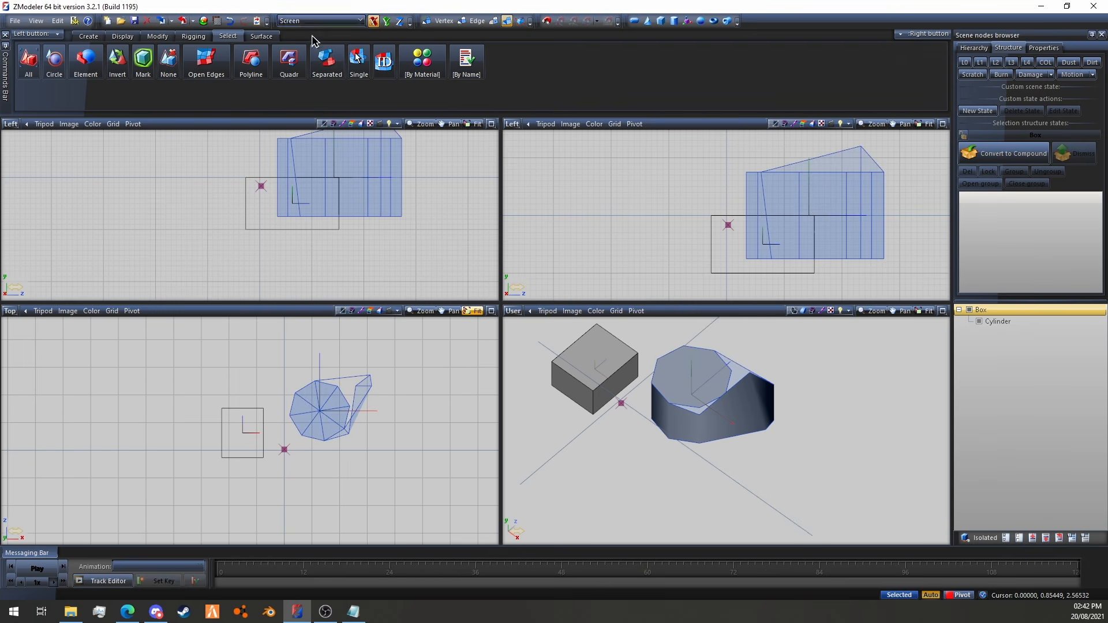
Try combinations of the X, Y and Z axis modes, and return to X and Y only
click(400, 22)
click(373, 22)
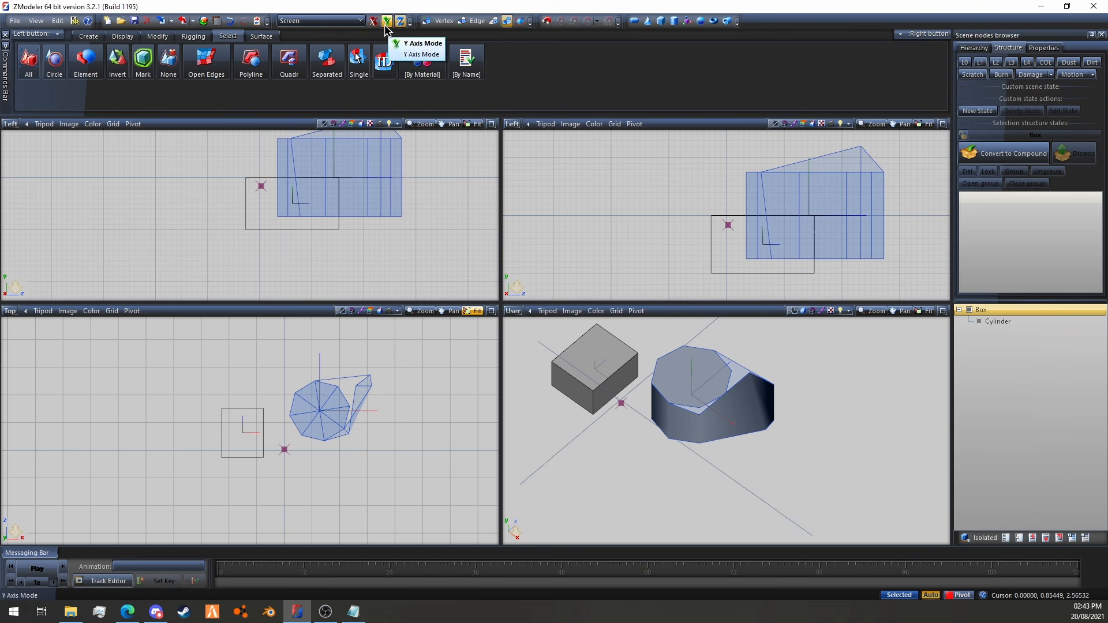
click(385, 23)
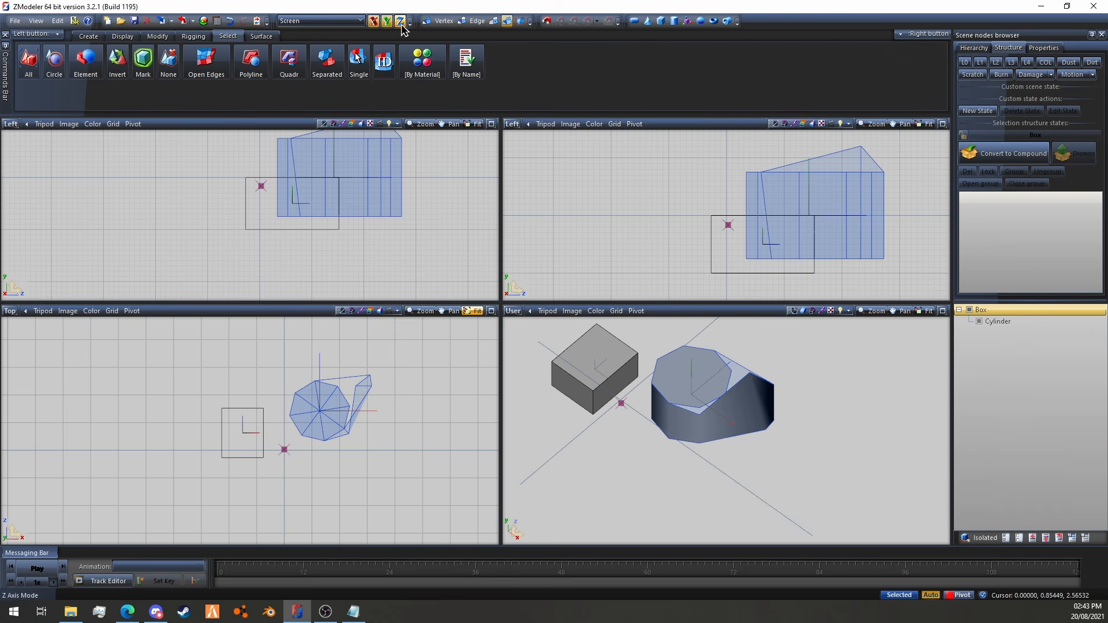
click(404, 358)
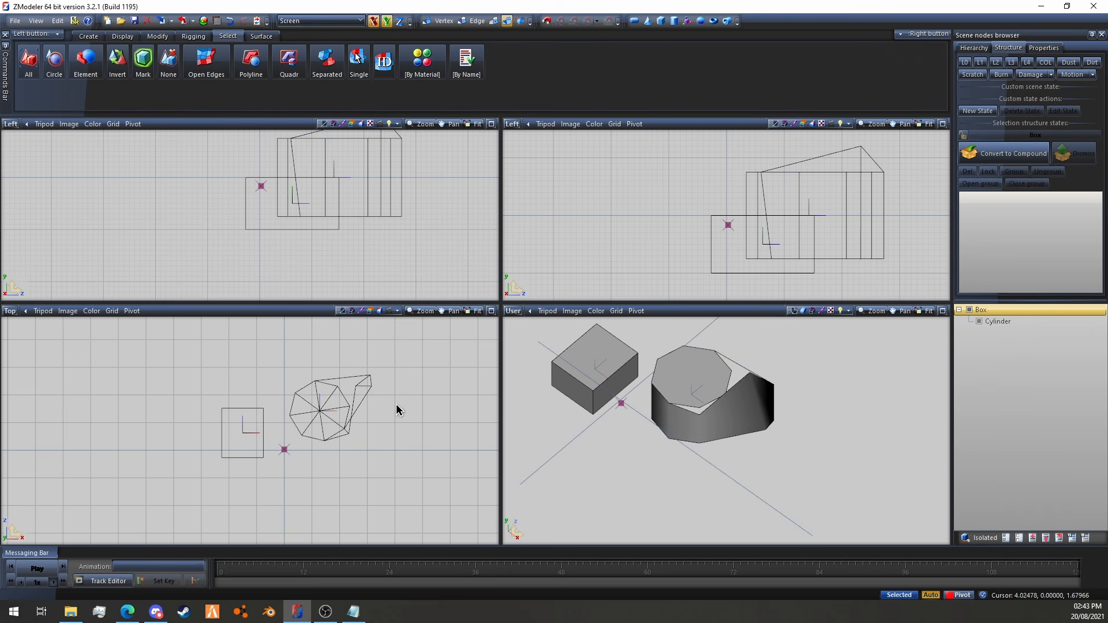
click(359, 404)
click(420, 439)
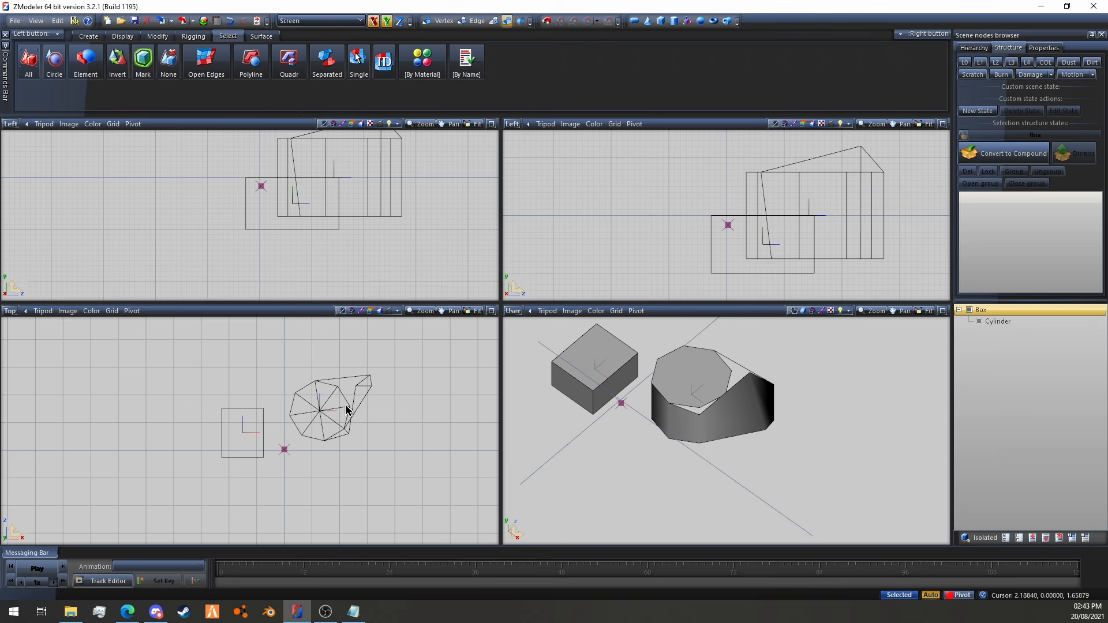
click(320, 412)
click(235, 431)
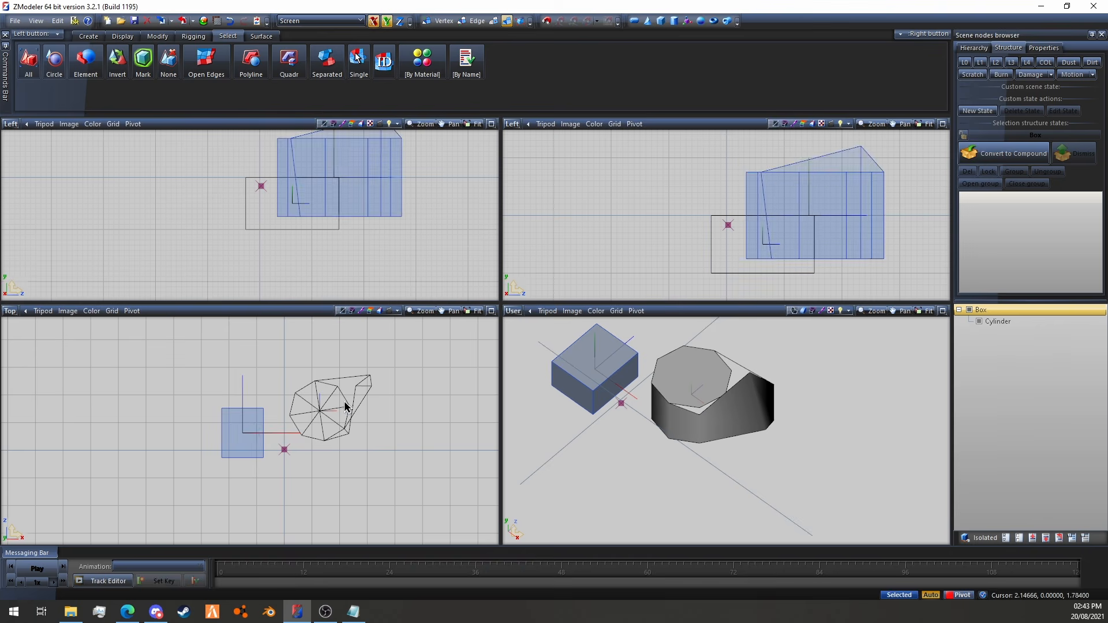
click(402, 478)
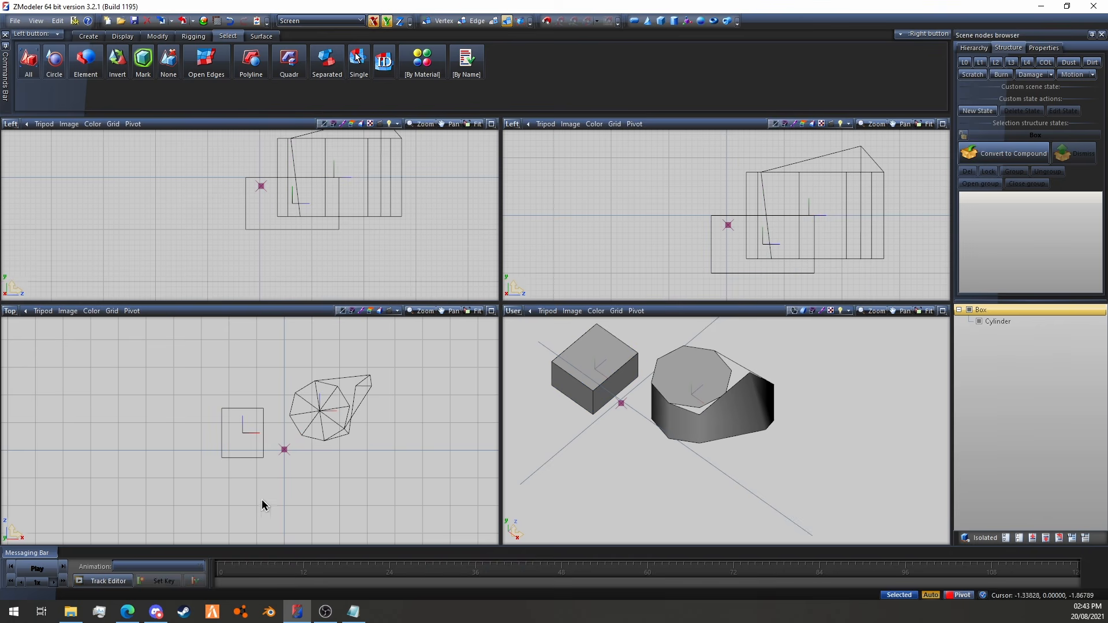
Select the box and cylinder together and delete them from the scene
key(ctrl+a)
right_click(368, 407)
mouse_move(405, 436)
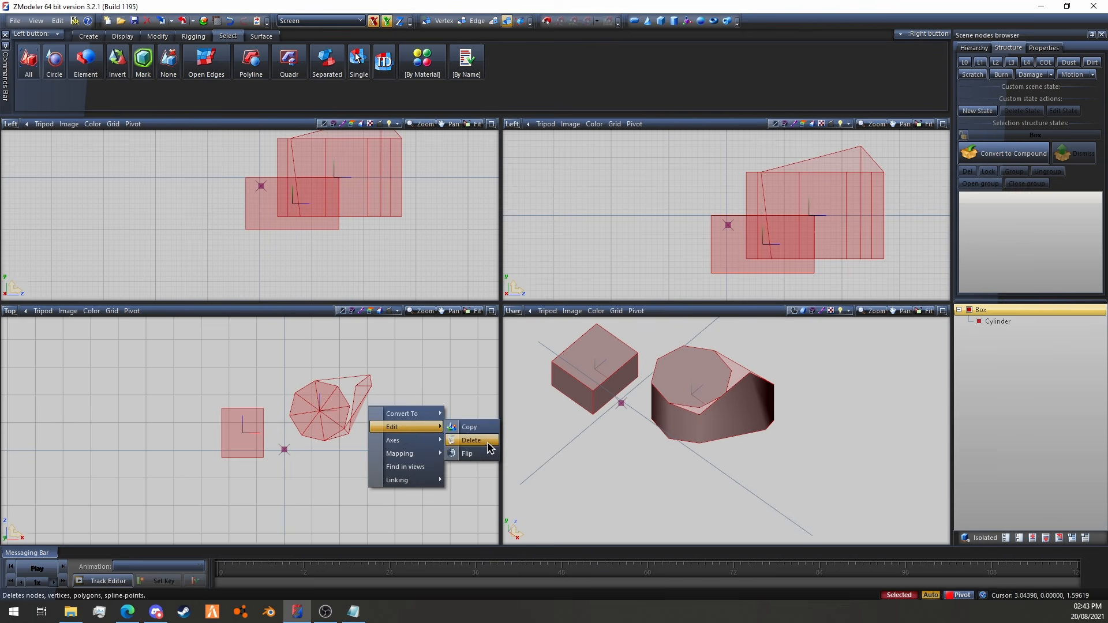
click(489, 444)
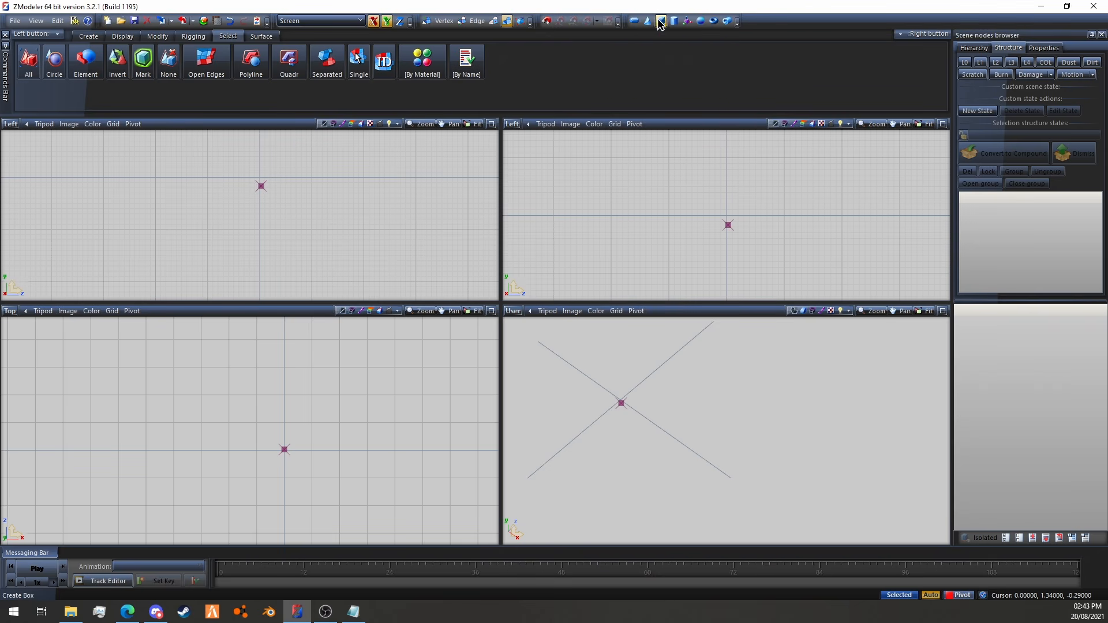
Create a dummy helper at the scene origin, and hide and show it through the scene node list
click(687, 22)
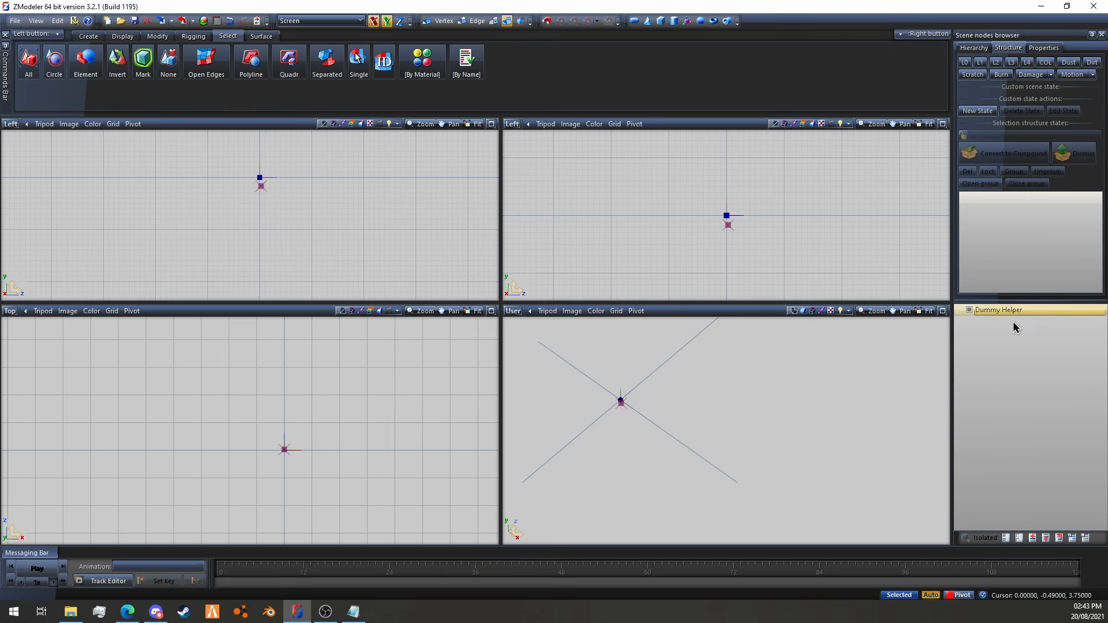
click(995, 313)
click(973, 310)
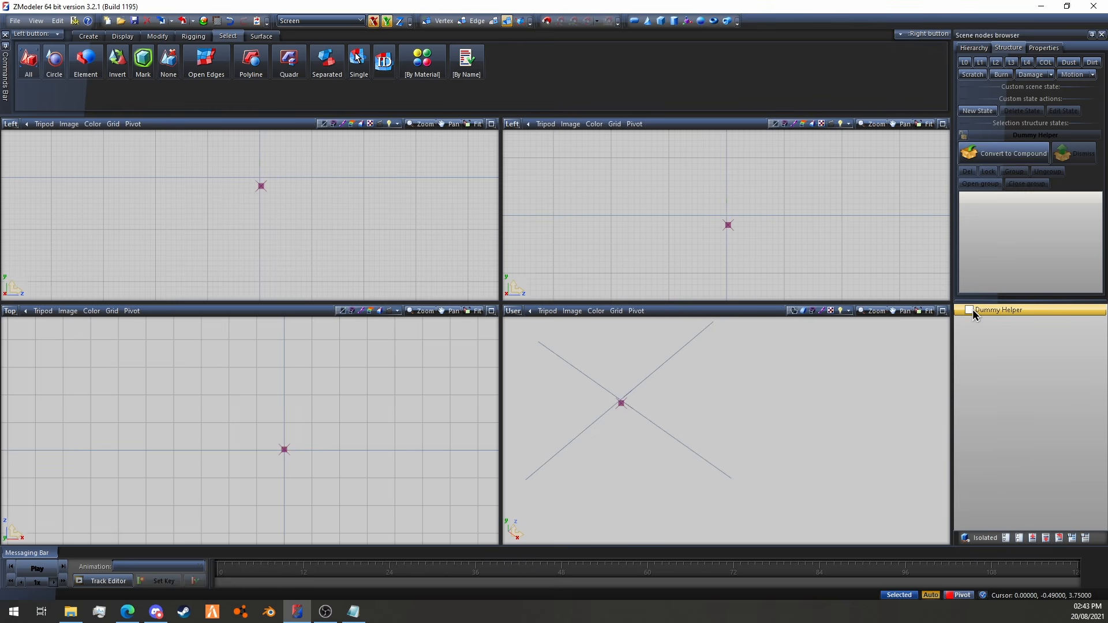
click(982, 310)
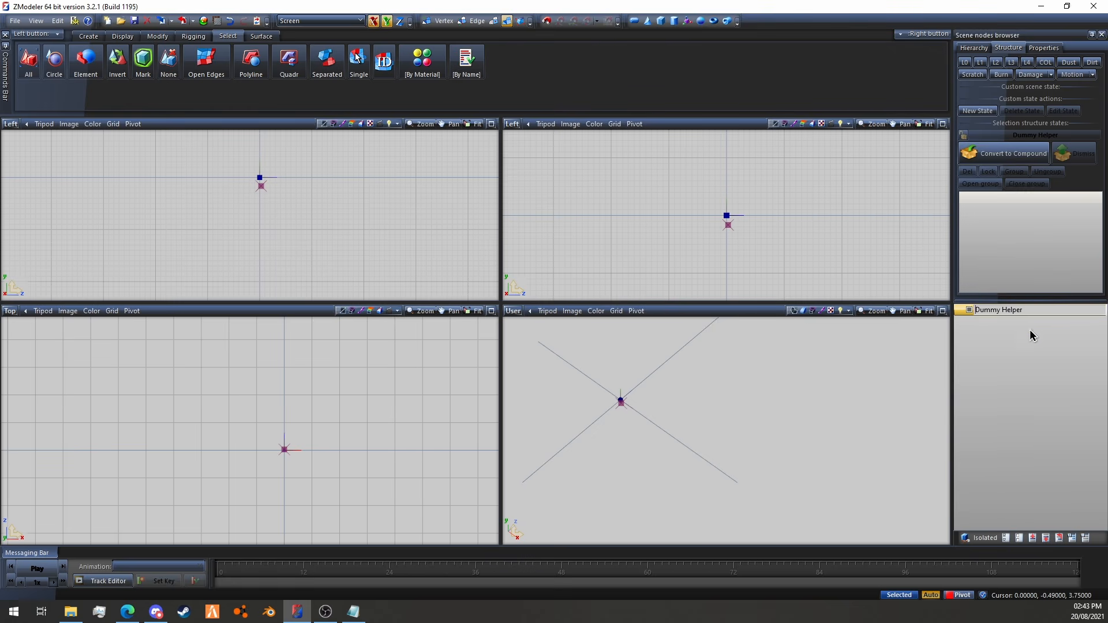
click(990, 311)
click(1029, 365)
Examine the dummy helper up close in the User view and review its shape, color and scale properties
scroll(626, 405, up, 5)
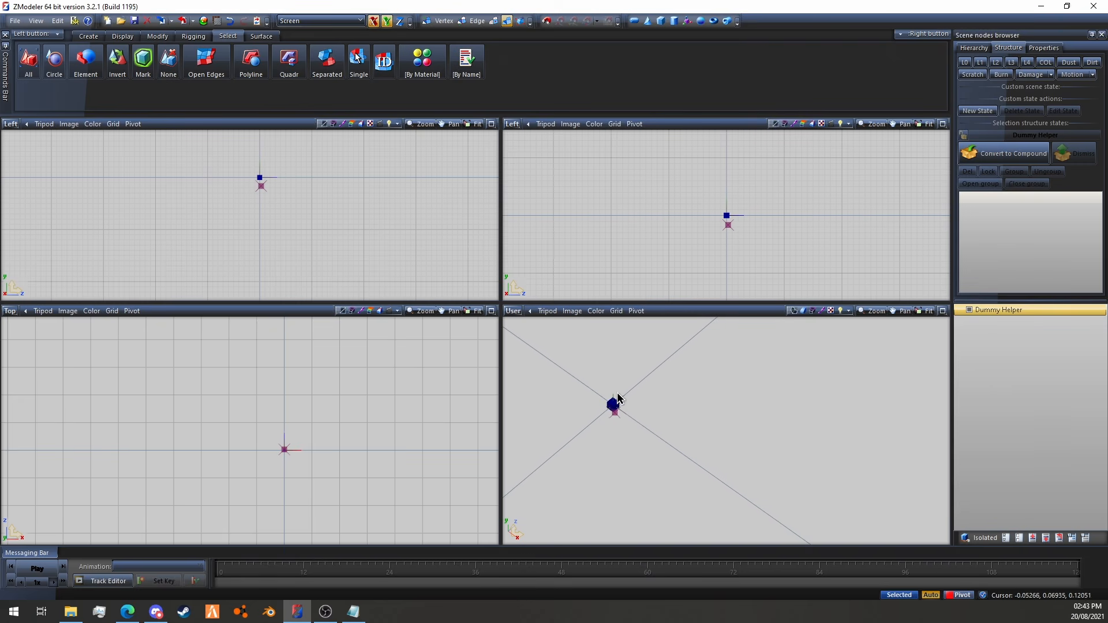
middle_drag(618, 404, 627, 402)
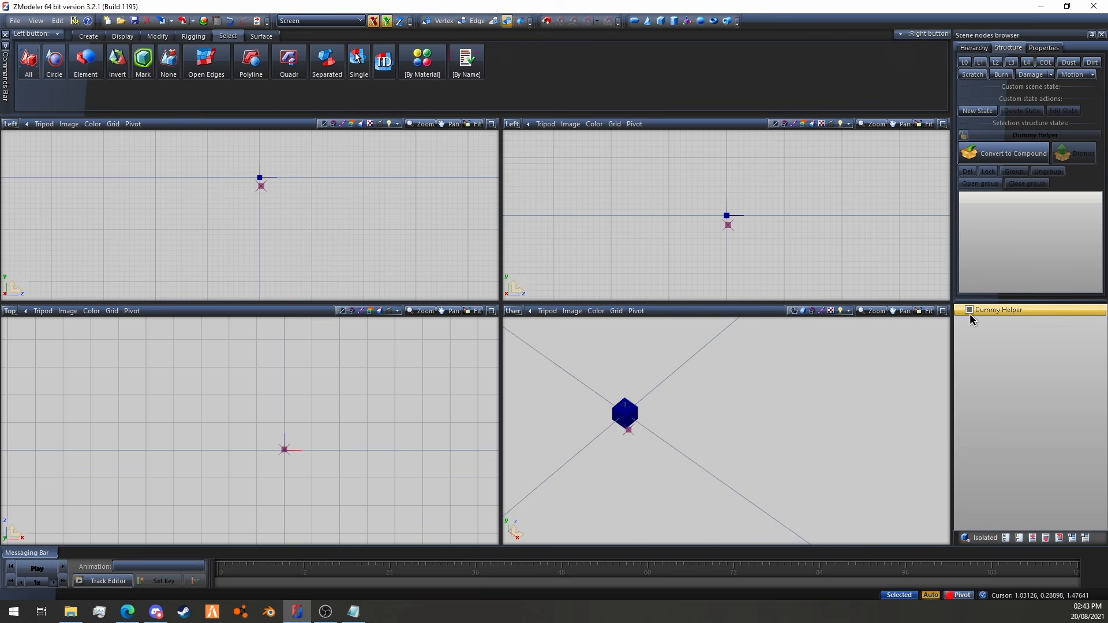
click(1044, 47)
drag(594, 386, 582, 378)
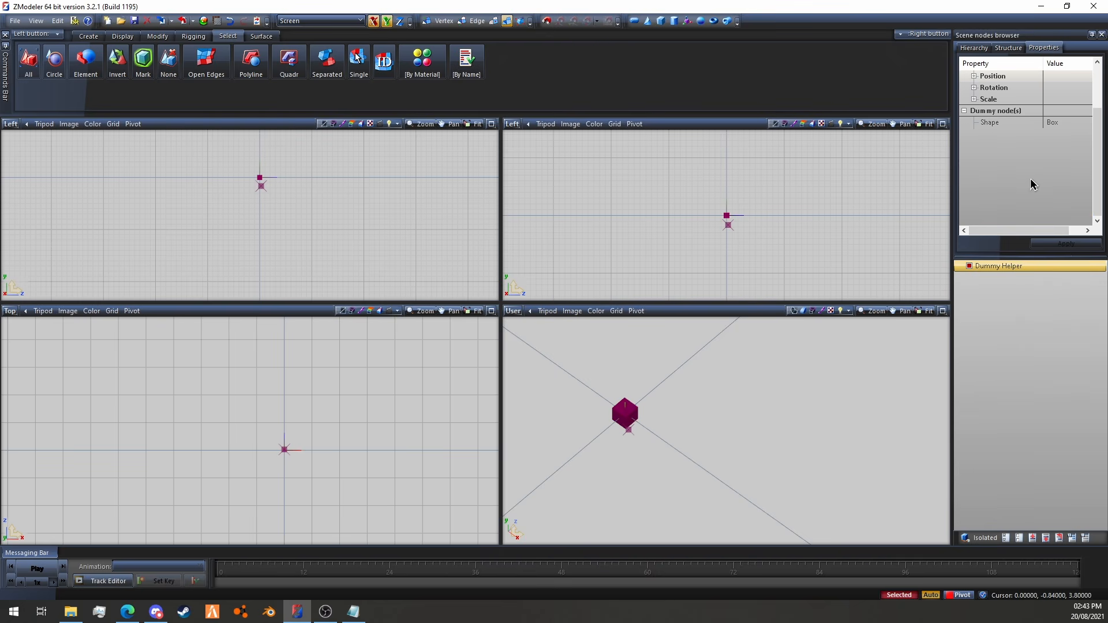
click(845, 471)
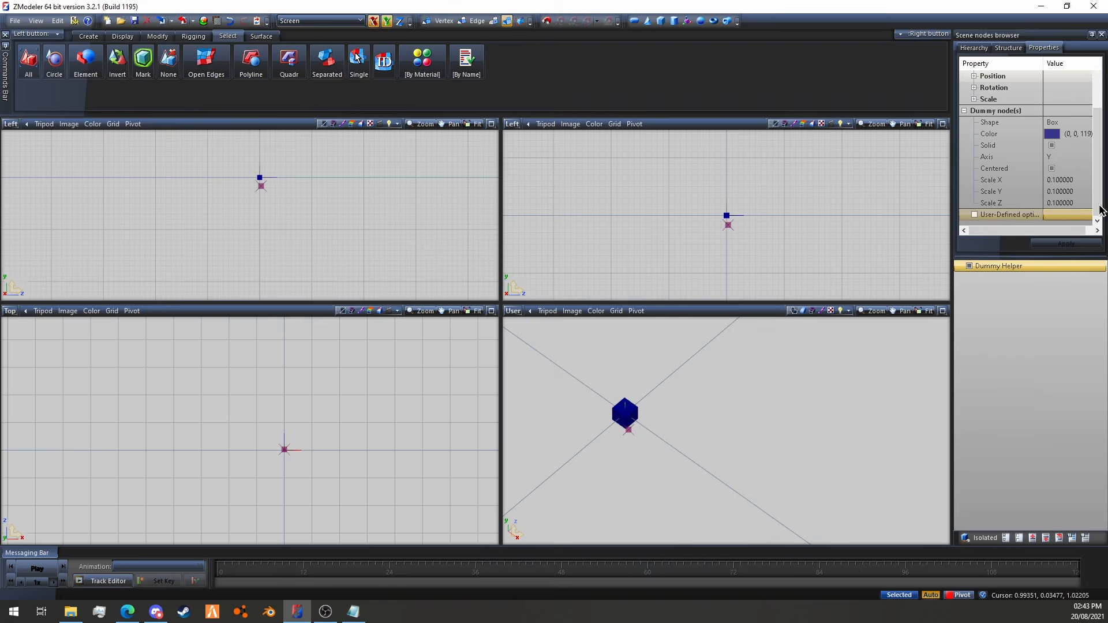
click(1020, 50)
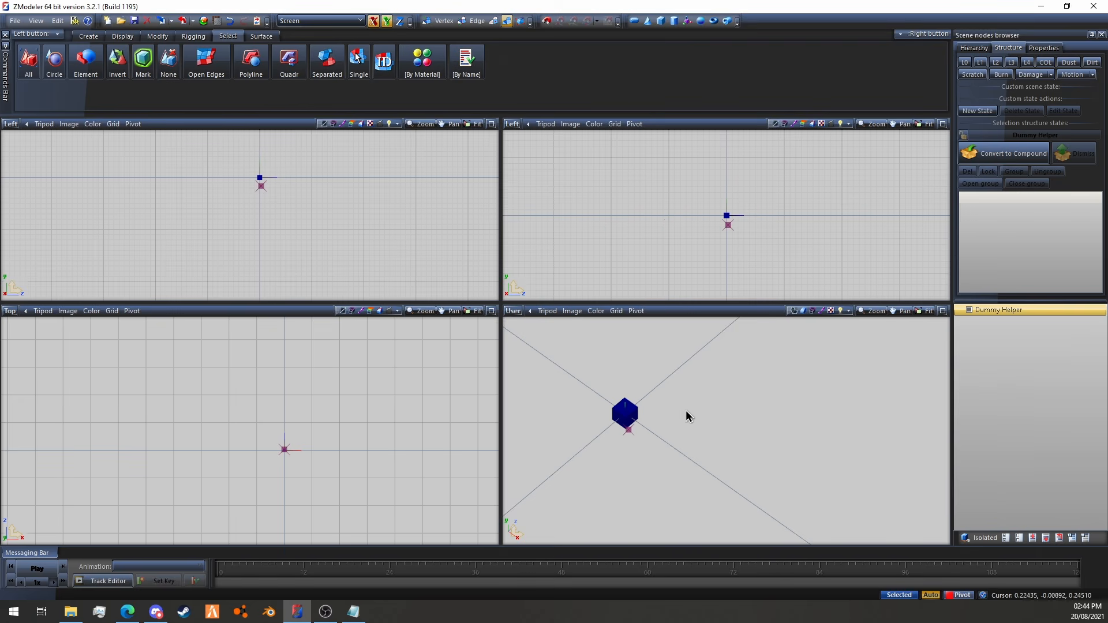
Delete the dummy helper from the scene node list
scroll(679, 409, down, 3)
right_click(981, 313)
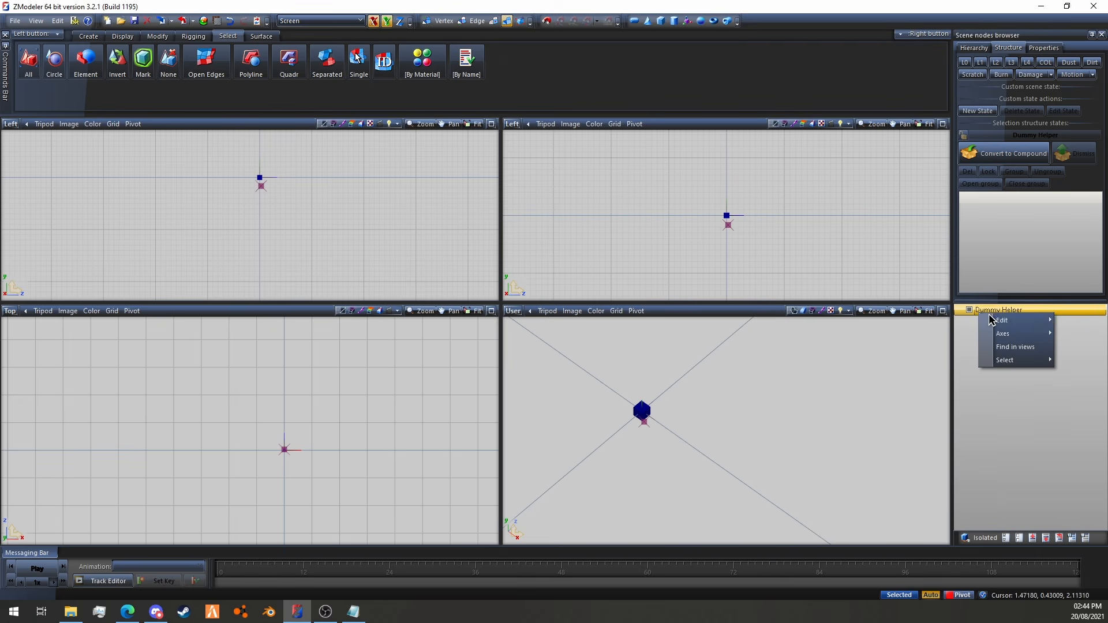
mouse_move(1007, 321)
click(949, 338)
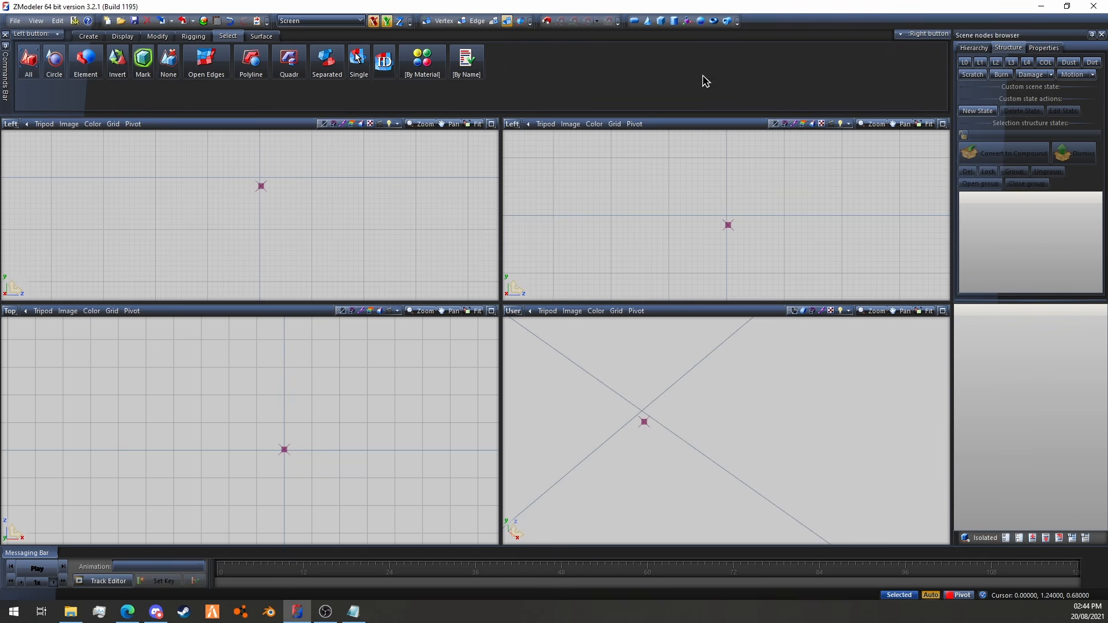
Create a torus in the Top view with base radius about 1.82, cross radius about 0.91, 8 cross circles and 16 parallel circles
click(714, 21)
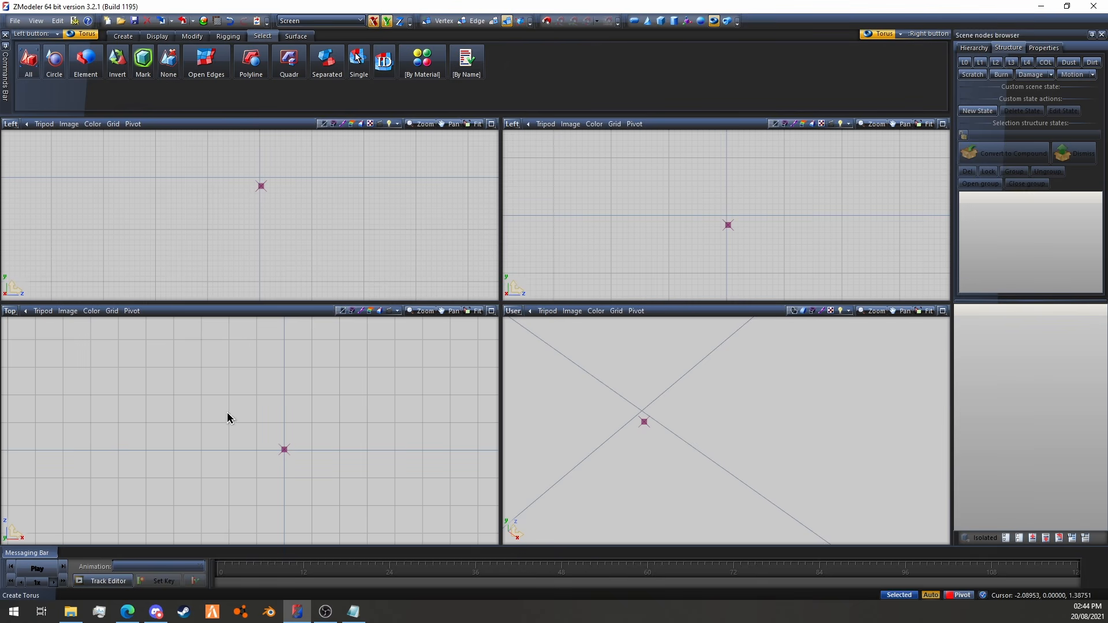
drag(227, 412, 289, 453)
key(Tab)
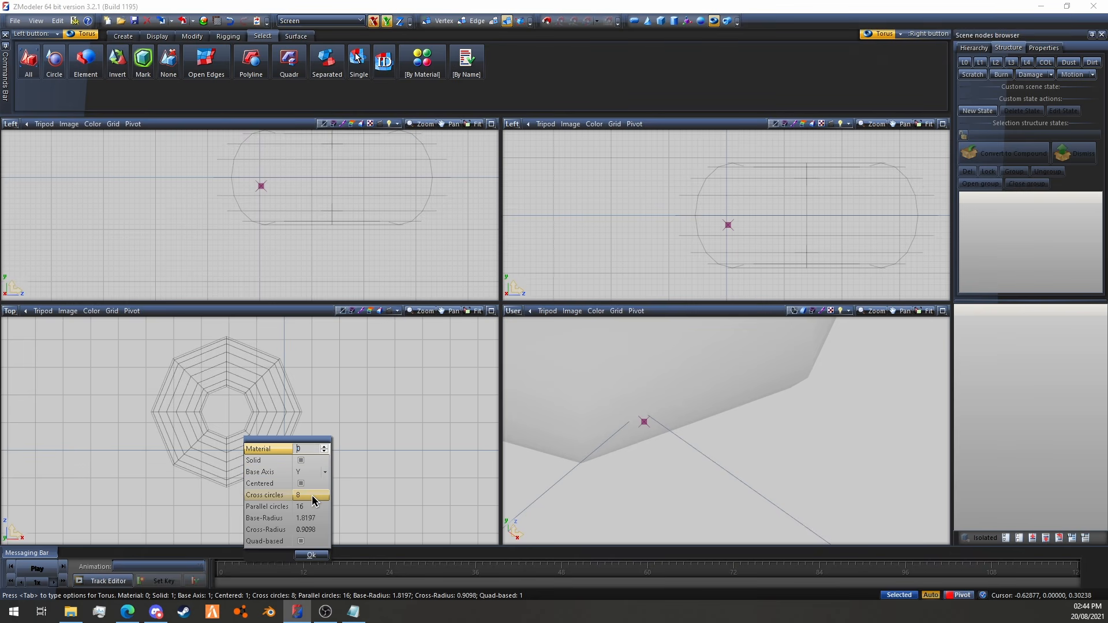
click(312, 554)
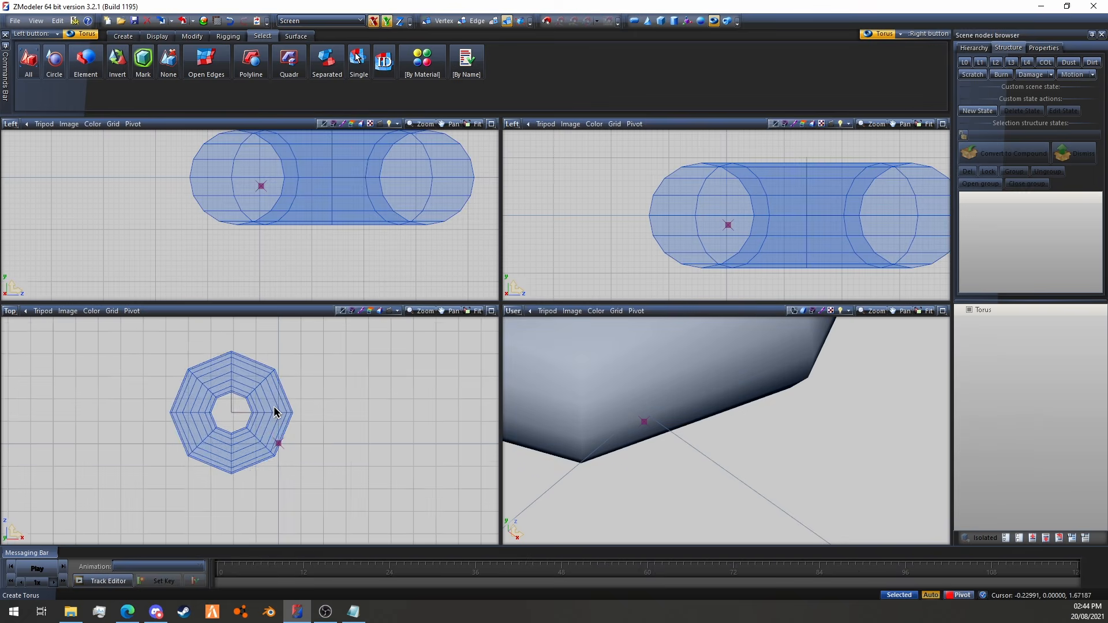
Create a sphere of radius about 1.75 beside the torus in the Top view, with 16 median and 8 parallel segments
scroll(275, 412, down, 1)
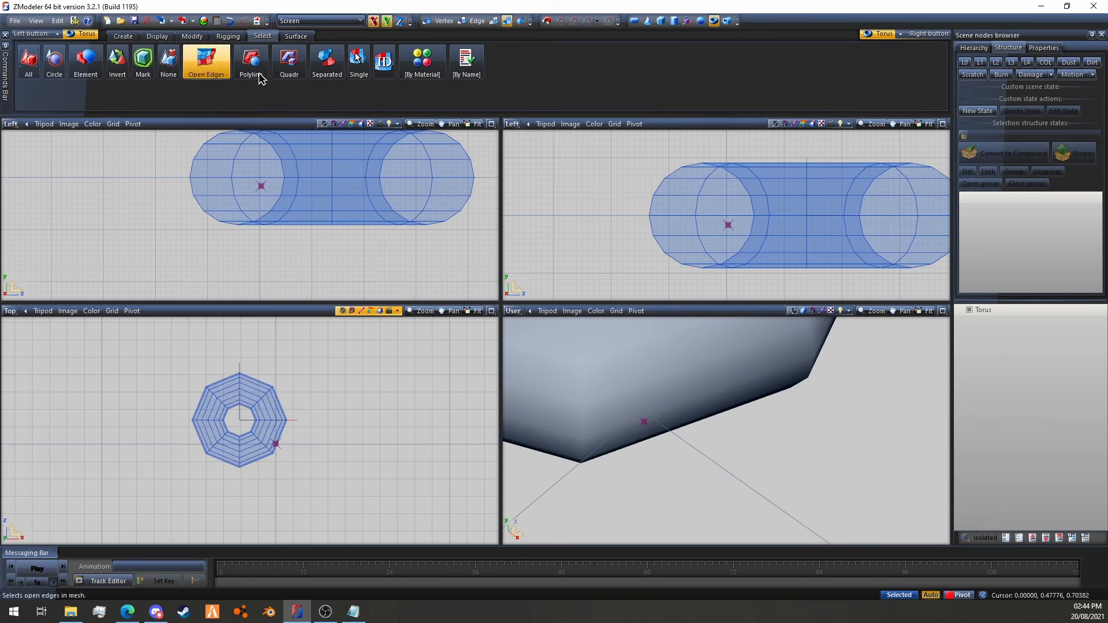
click(700, 21)
drag(320, 409, 345, 393)
key(Tab)
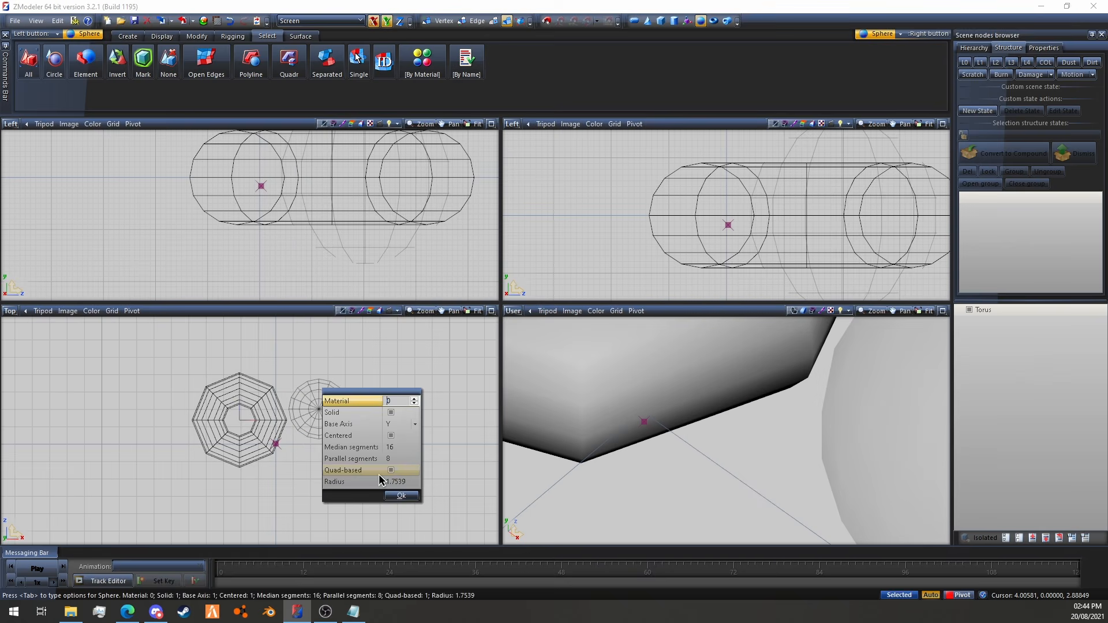
click(401, 496)
Create an eight-sided cylinder in the Top view, well to the right of the sphere, keeping the default options
click(674, 21)
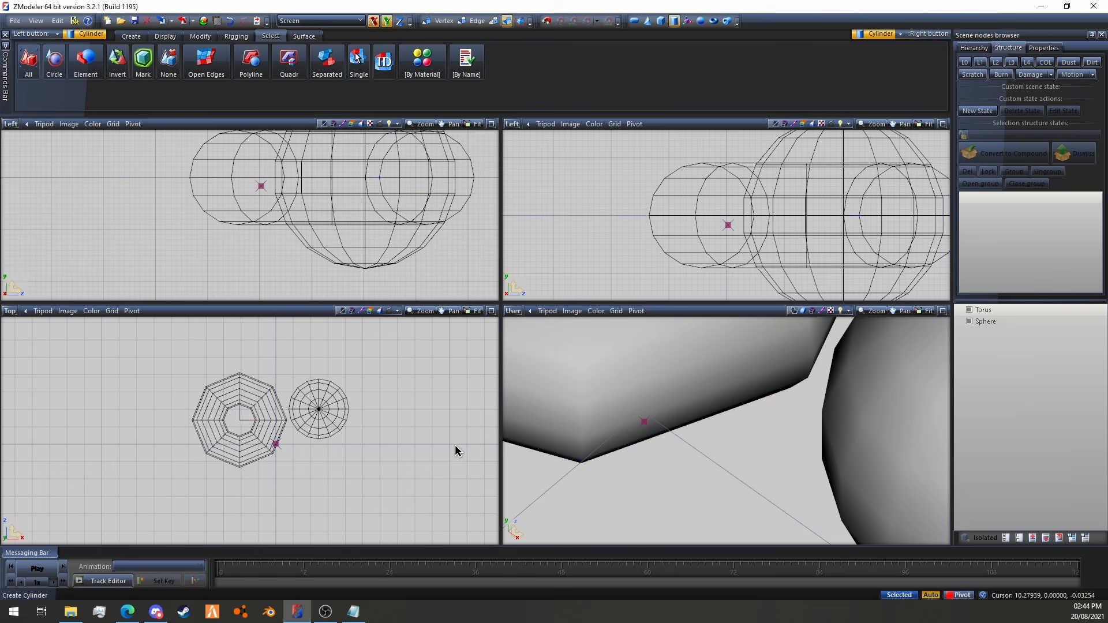
drag(455, 444, 484, 430)
click(533, 548)
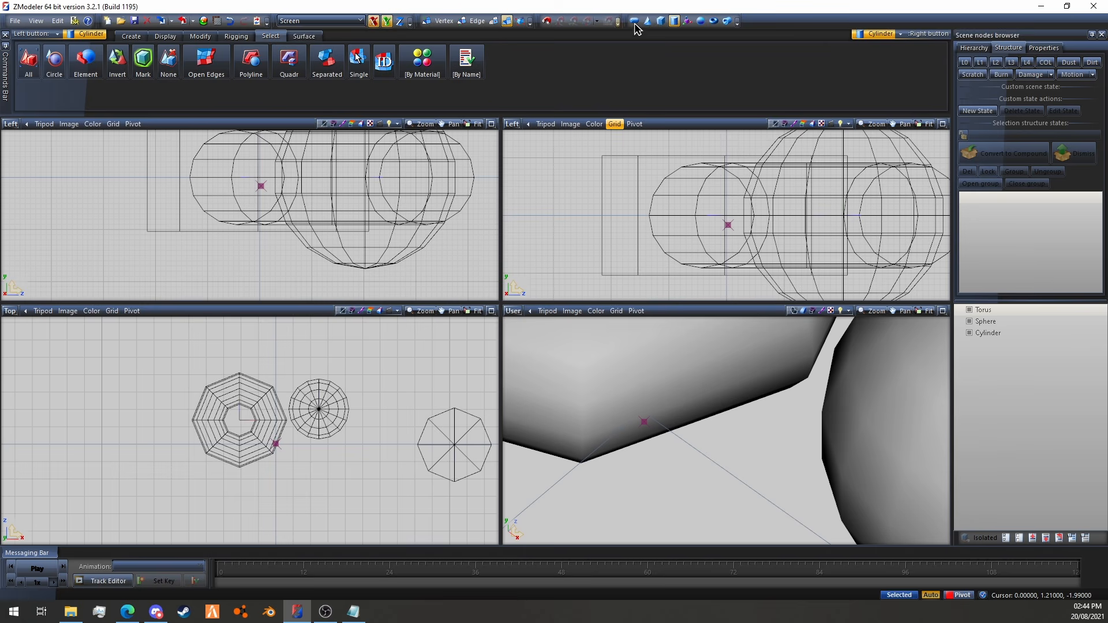
Create a rectangular box in the Top view, above and between the sphere and the cylinder, with default options
click(661, 21)
drag(380, 380, 431, 348)
click(461, 438)
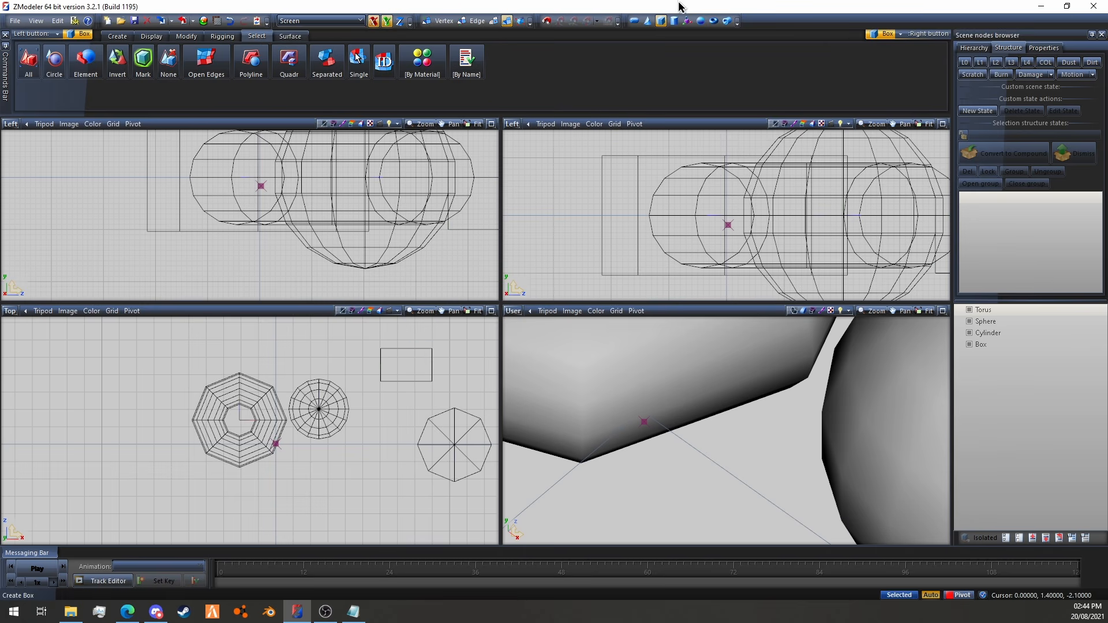
Create a cone overlapping the cylinder in the Top view, with base radius about 2.97, height 1 and 8 side segments
click(652, 20)
drag(388, 462, 406, 413)
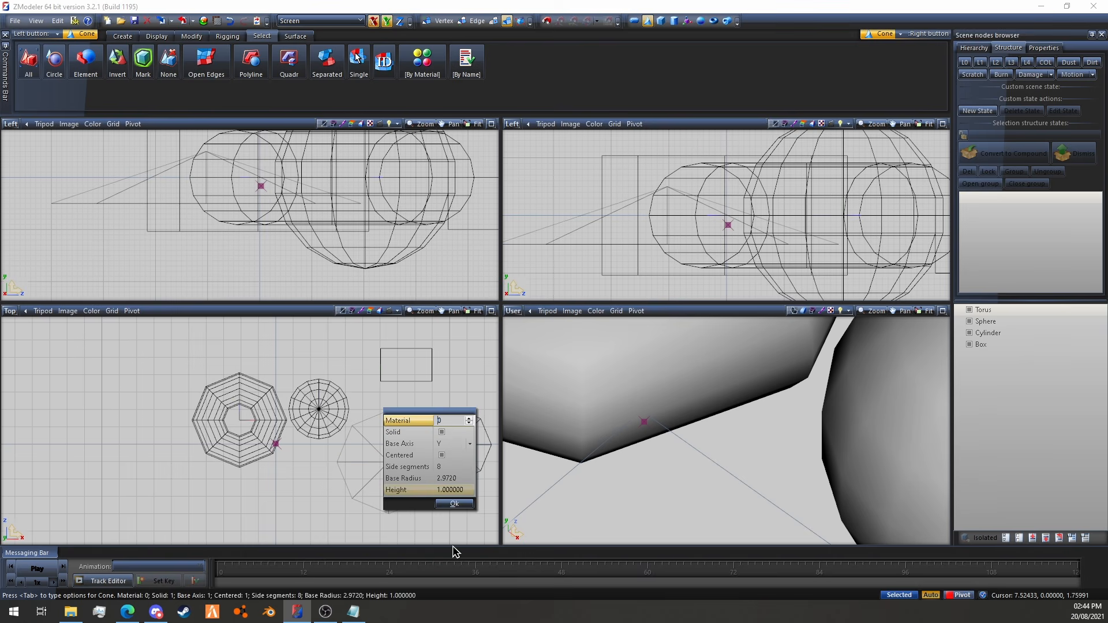
click(454, 503)
Create a capsule just left of the torus in the Top view with default options
click(634, 21)
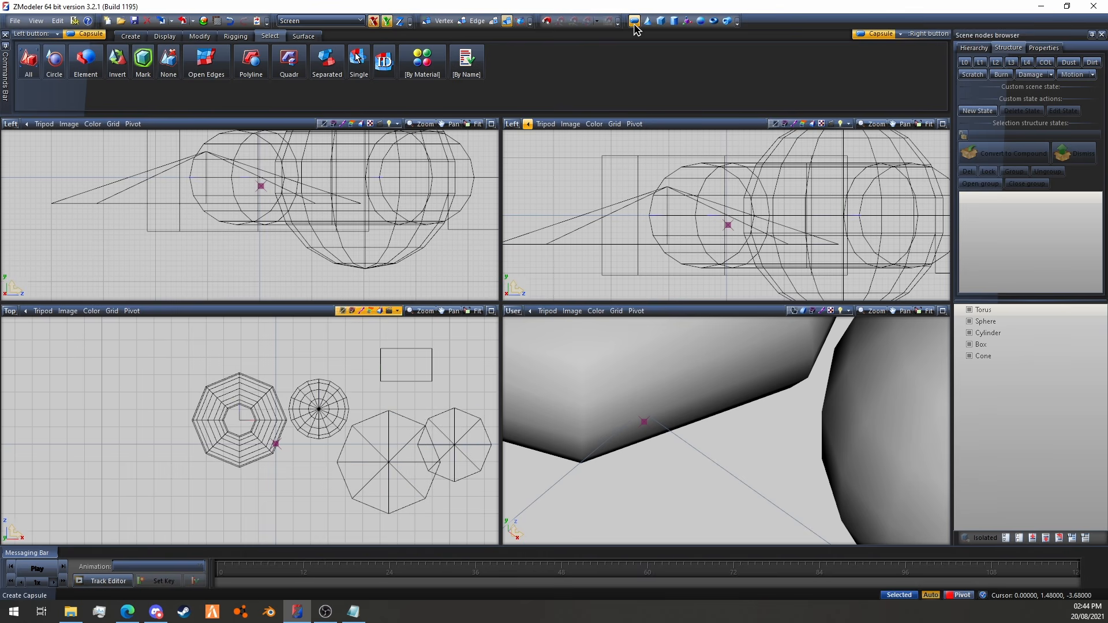
drag(153, 415, 183, 382)
click(237, 504)
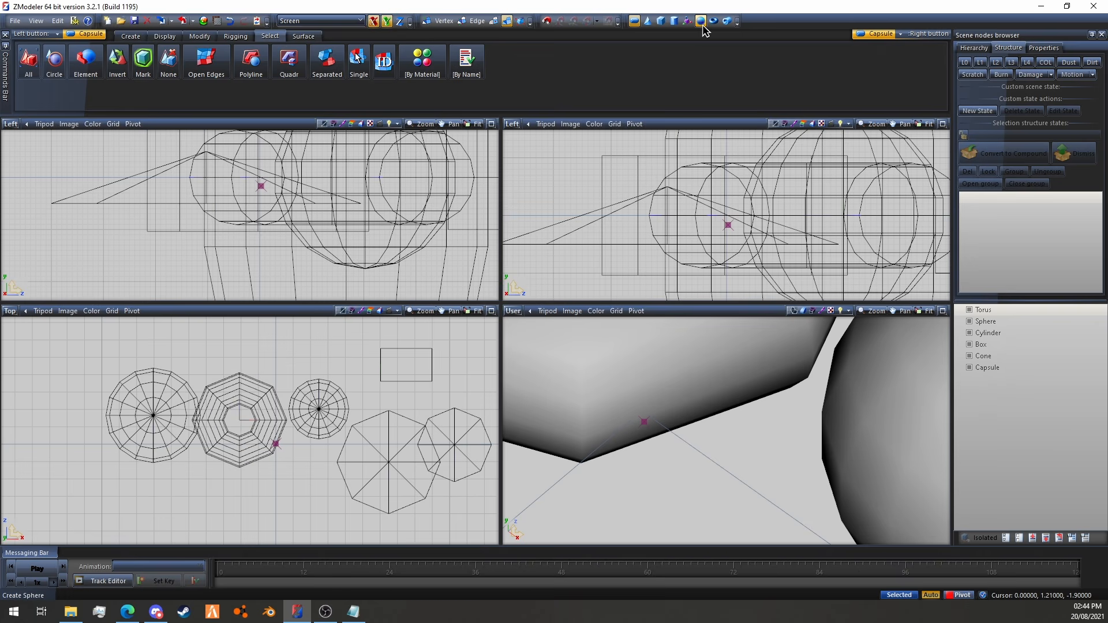
Create an eight-sided tube below the capsule and torus in the Top view, with radii about 1.80 and 1.35 and height about 4.54
click(727, 21)
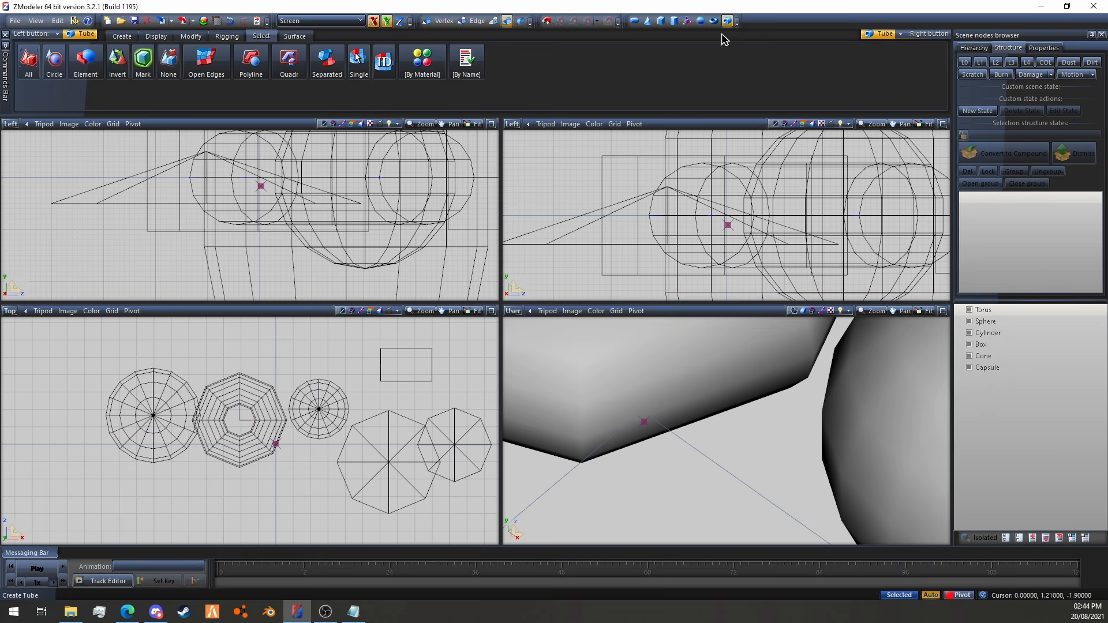
drag(185, 513, 198, 489)
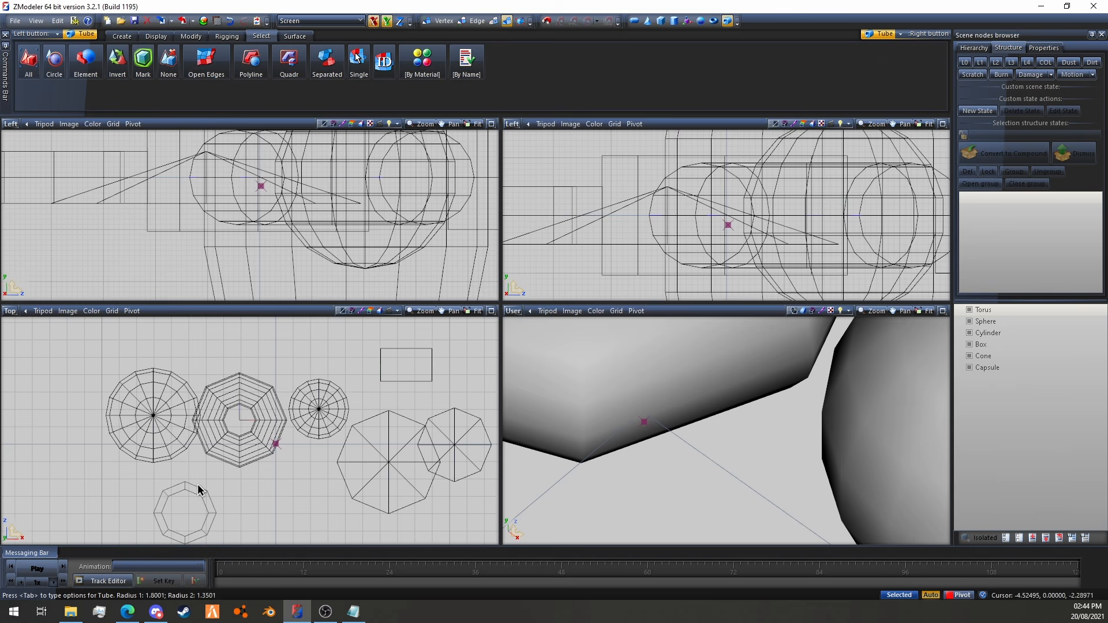
click(198, 485)
click(261, 491)
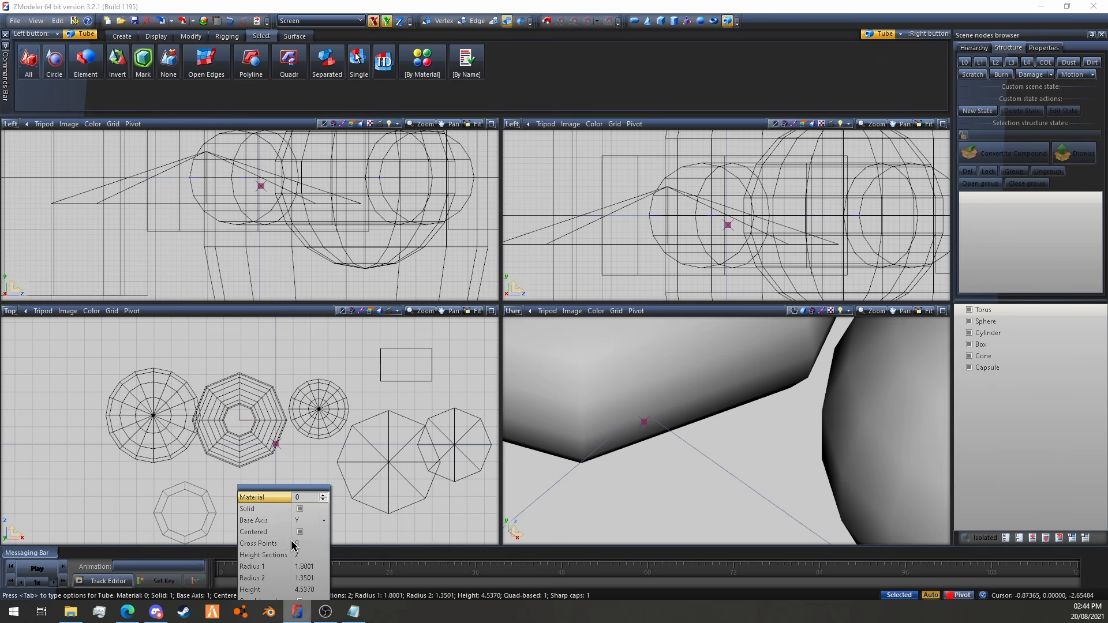
drag(273, 489, 275, 403)
click(308, 539)
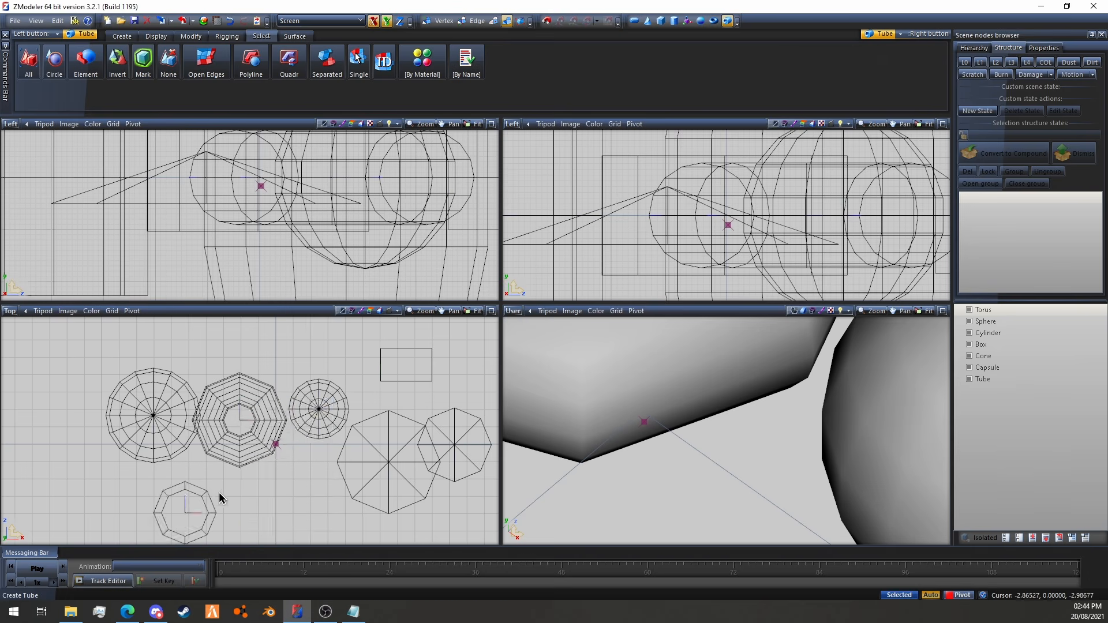
Examine the new tube up close in the Top view and compare it with the other primitives in the side view
middle_drag(219, 498, 228, 397)
scroll(224, 397, up, 7)
scroll(663, 219, down, 8)
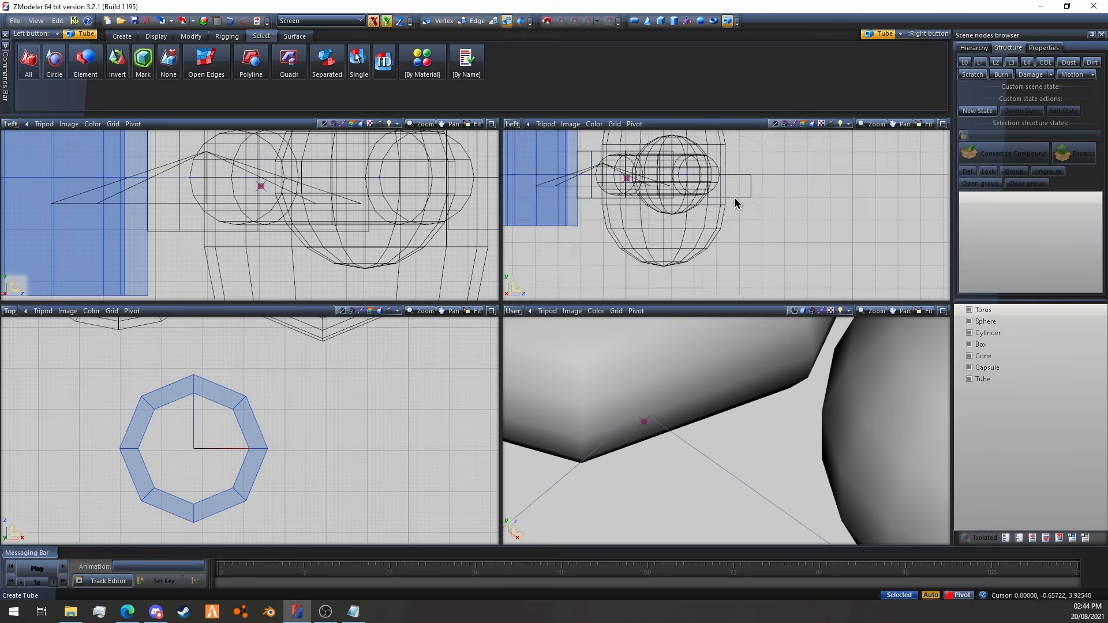
scroll(693, 231, down, 3)
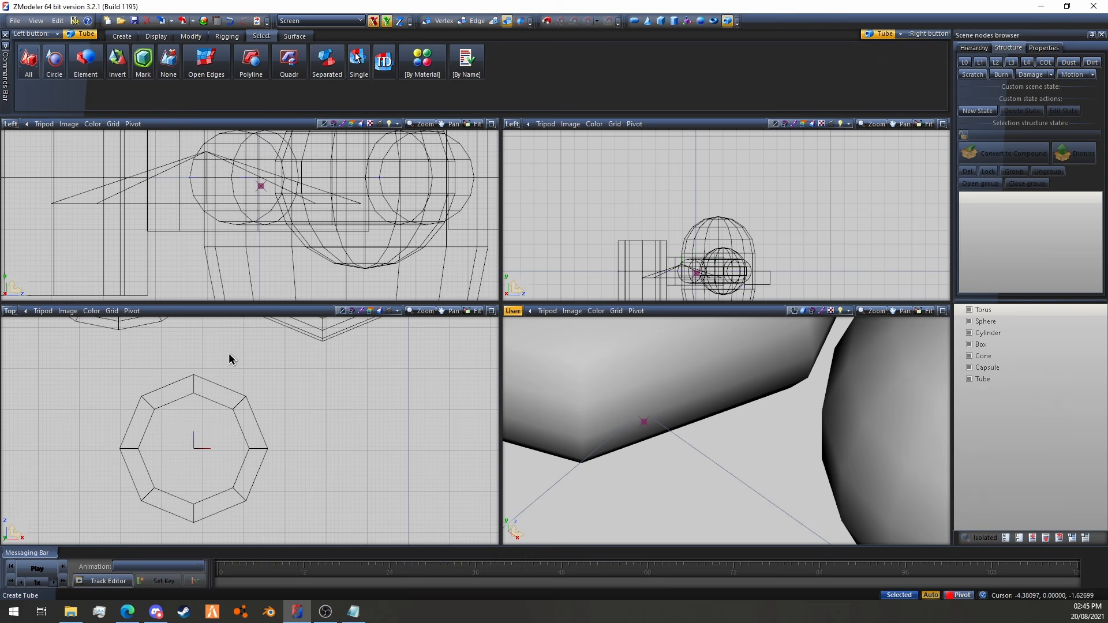
scroll(242, 383, down, 5)
scroll(248, 441, down, 4)
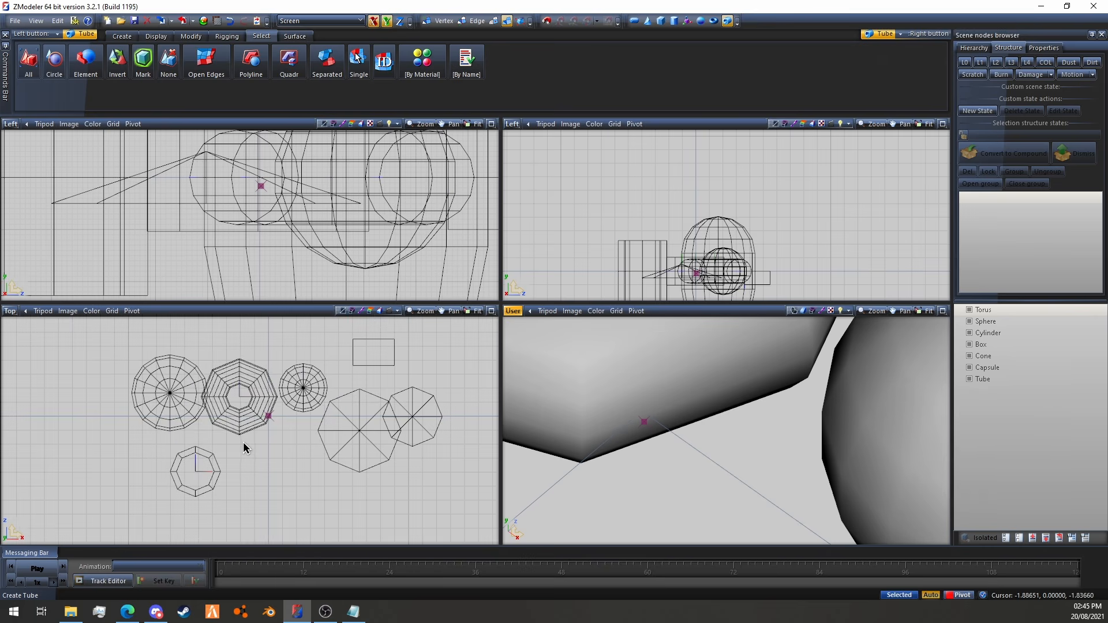
Display the modification tools, deactivate the Tube tool and slightly shift the divider between the four viewports
click(191, 36)
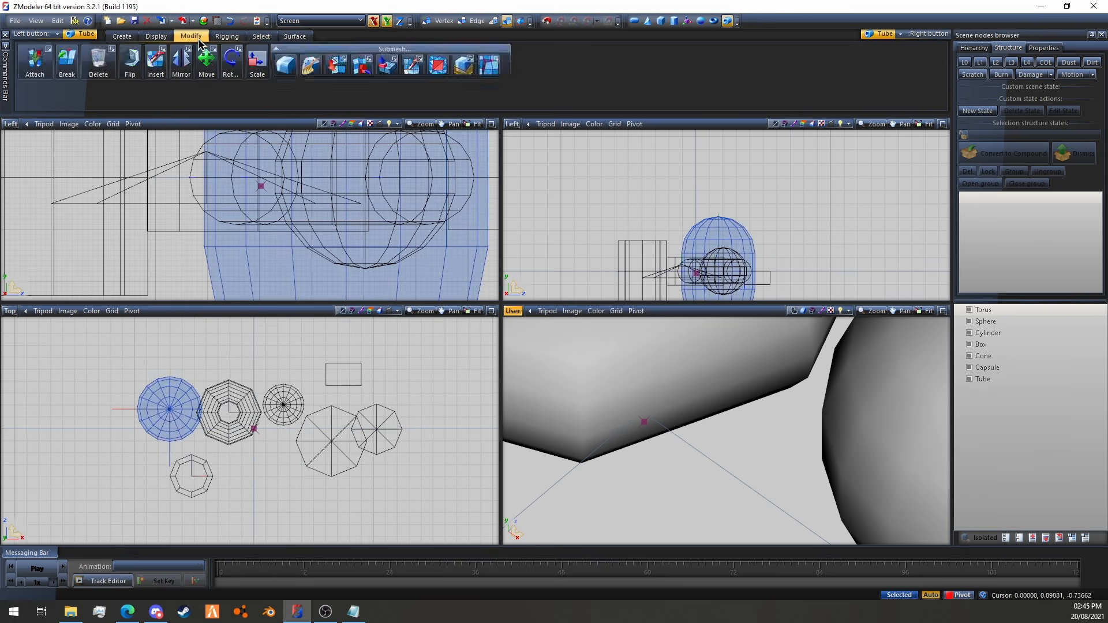
click(728, 22)
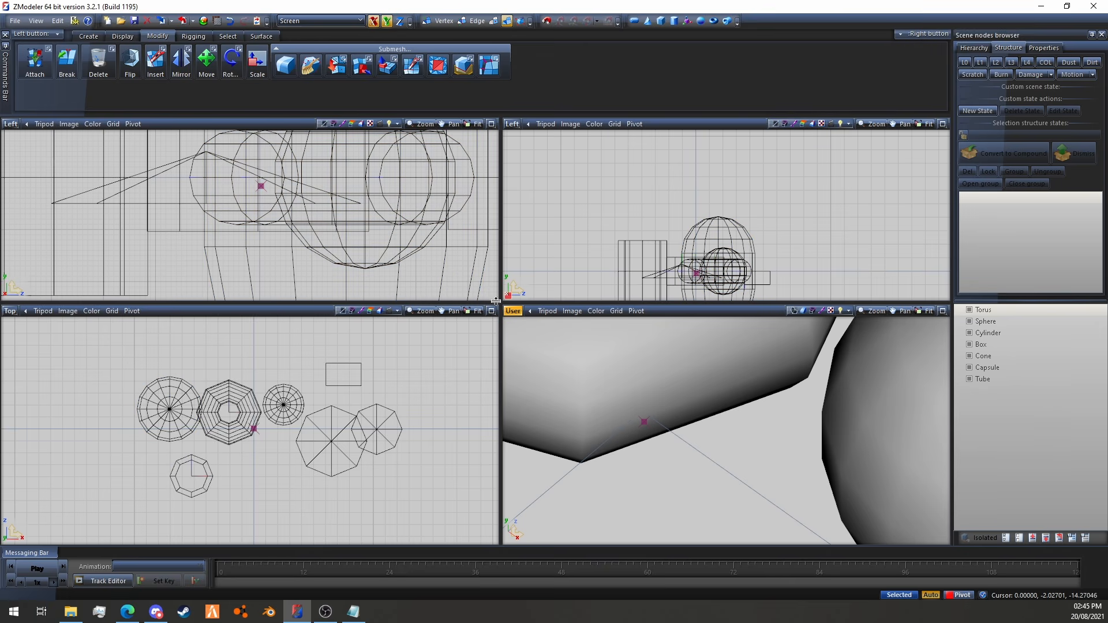
drag(500, 303, 495, 292)
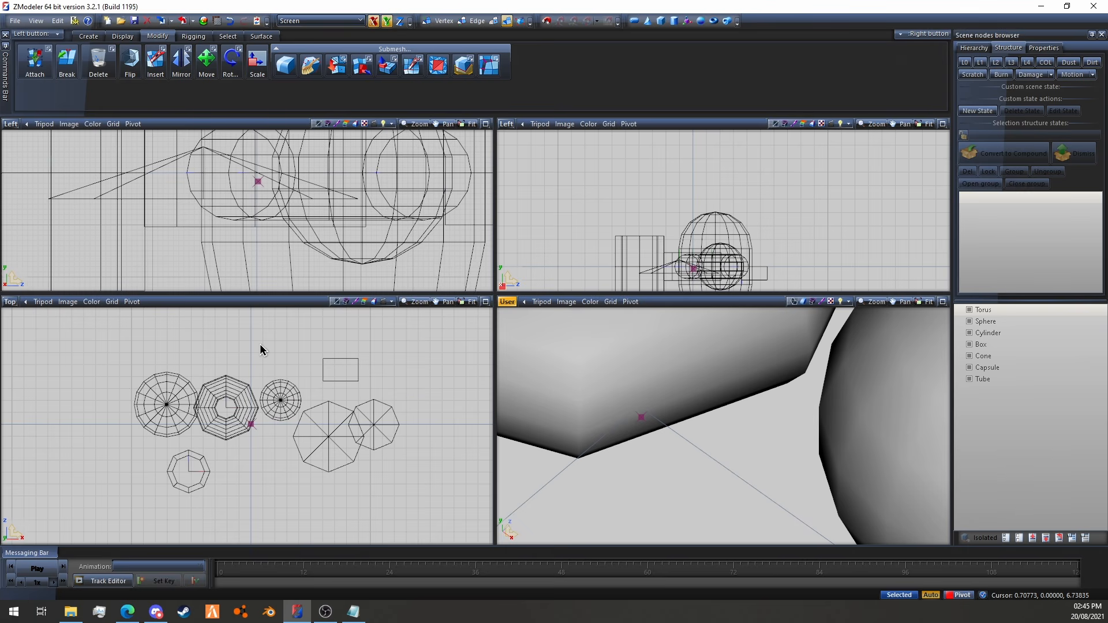
middle_drag(251, 342, 249, 347)
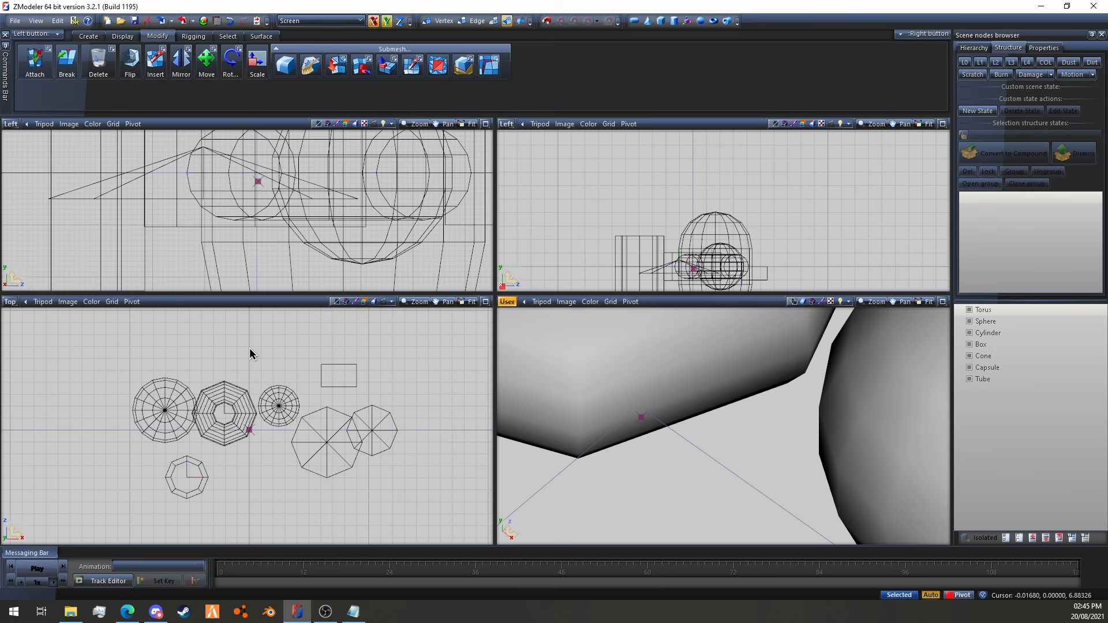